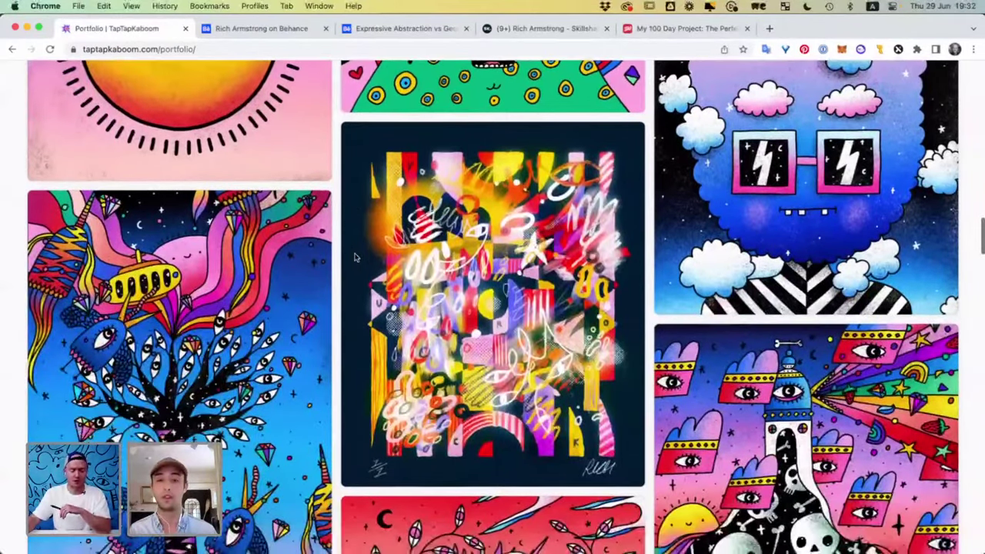
# - Browse the illustrations in the TapTapKaboom portfolio gallery
pyautogui.scroll(-2, 356, 258)
pyautogui.scroll(-7, 356, 258)
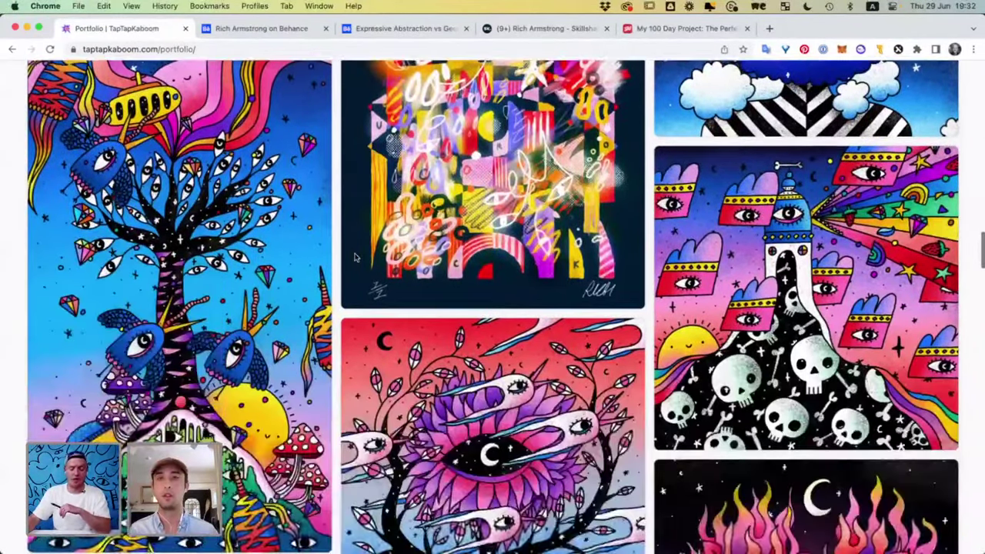
pyautogui.scroll(-8, 356, 258)
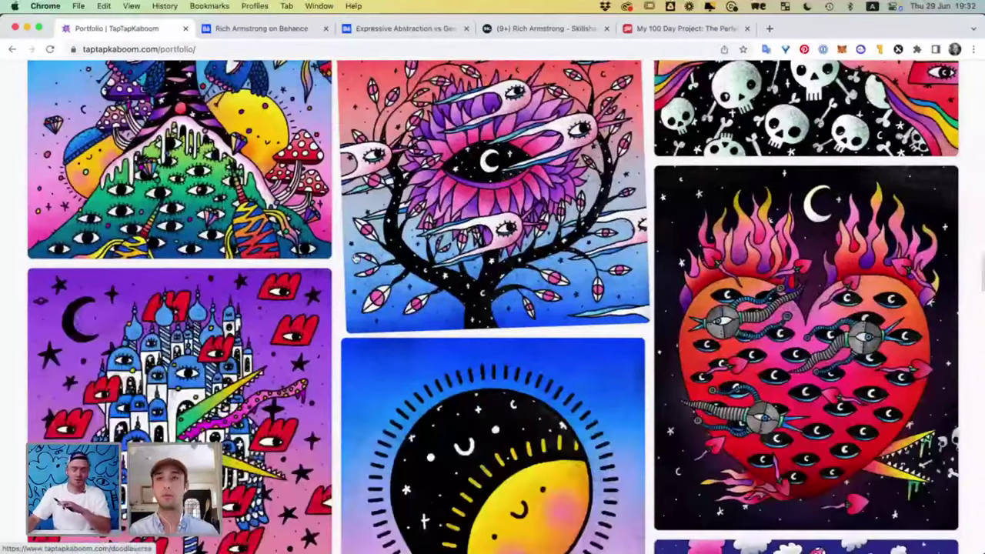
pyautogui.scroll(-7, 355, 257)
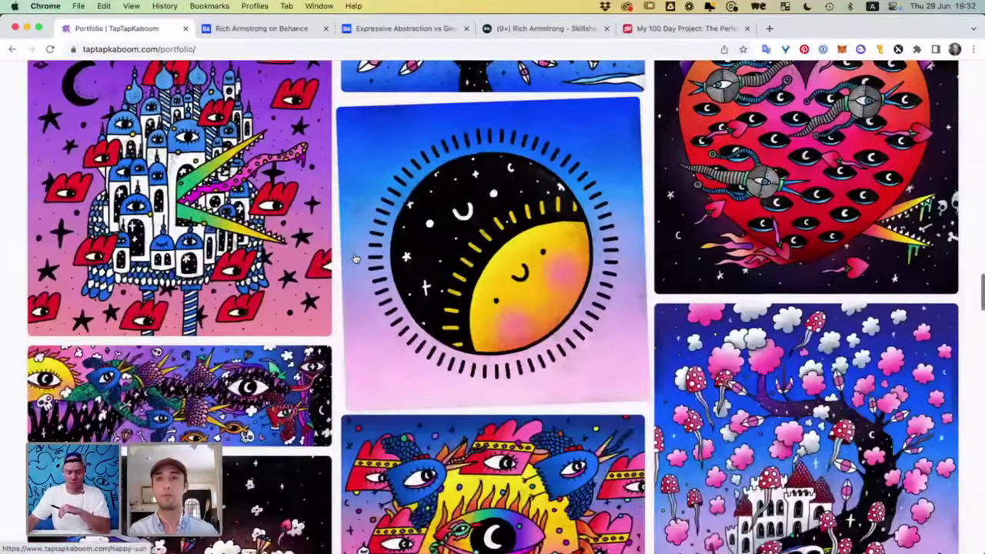
pyautogui.scroll(-8, 355, 258)
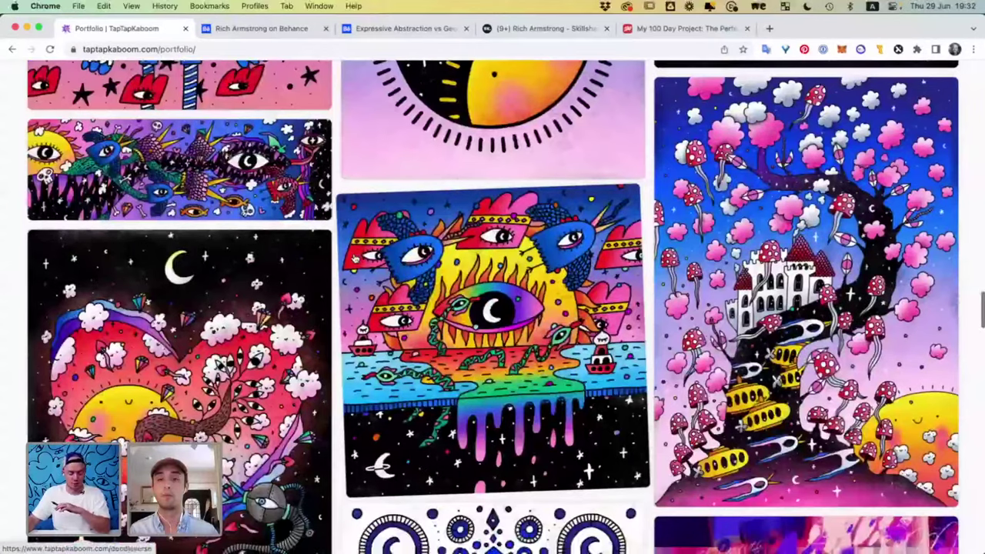
pyautogui.scroll(-2, 355, 257)
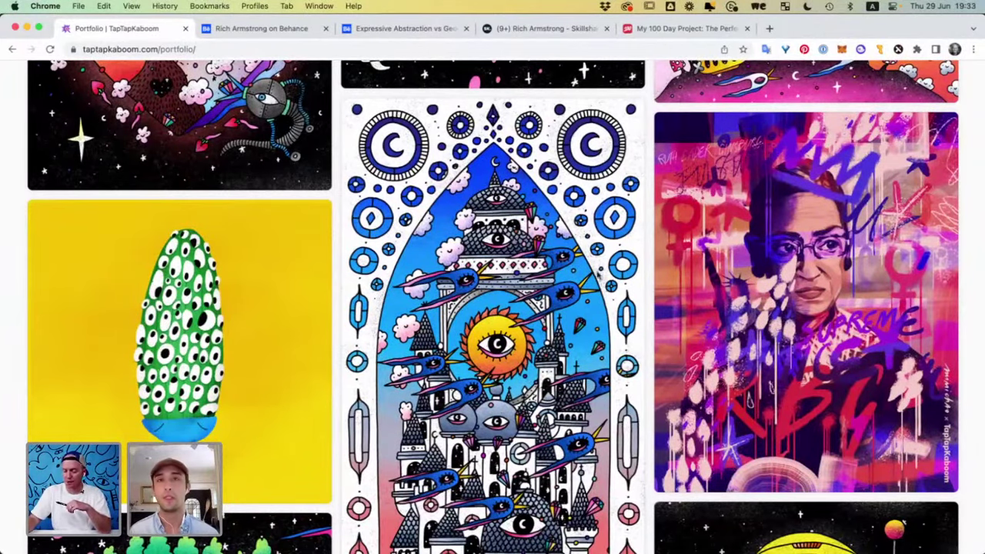
pyautogui.scroll(-10, 551, 256)
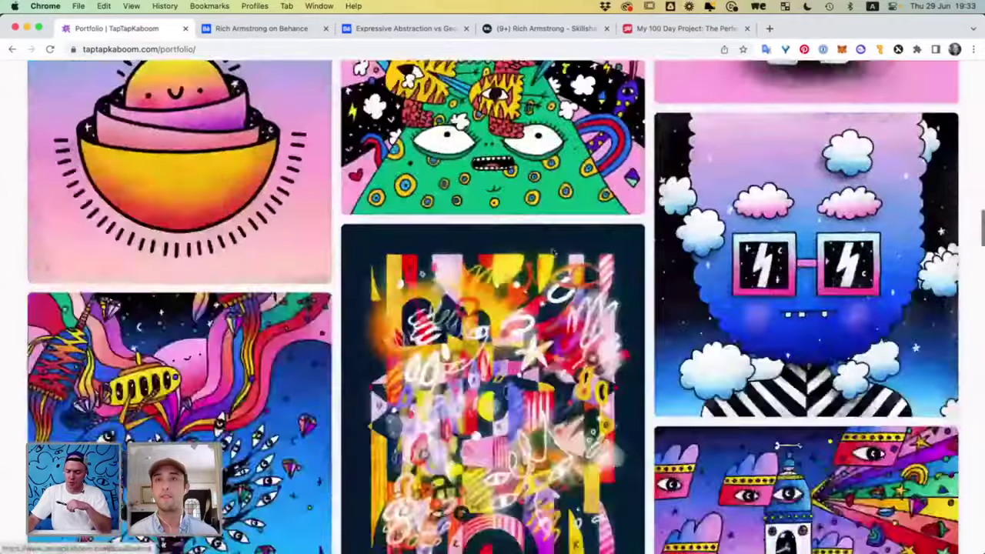
pyautogui.scroll(15, 553, 251)
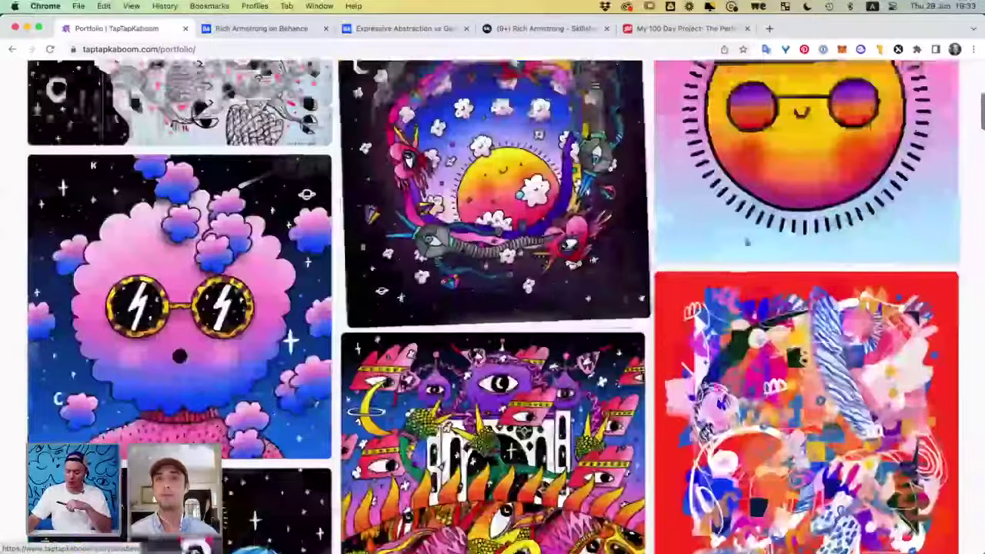
pyautogui.scroll(-5, 747, 242)
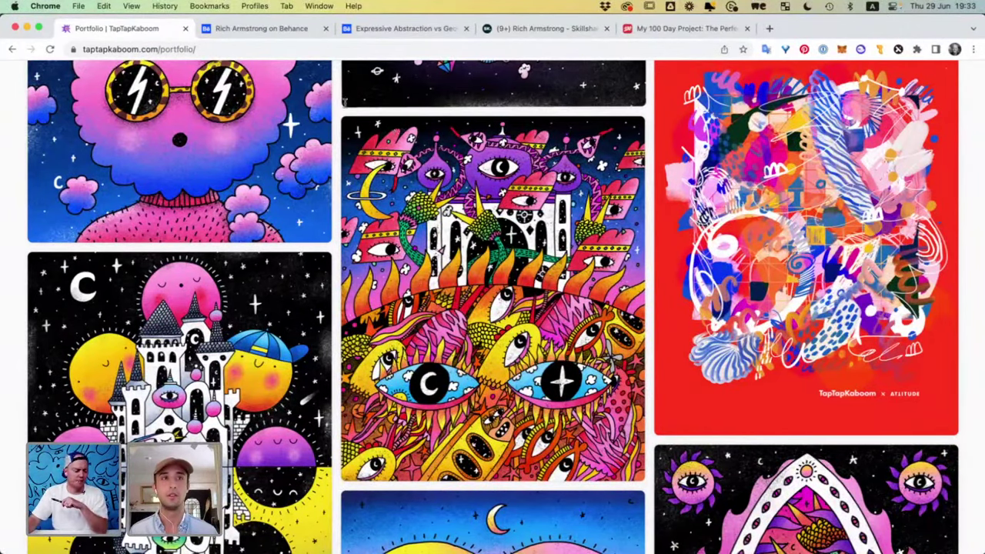
# - View the work on the artist's Behance profile and the artwork in the Expressive Abstraction vs Geometric Precision project
pyautogui.click(281, 31)
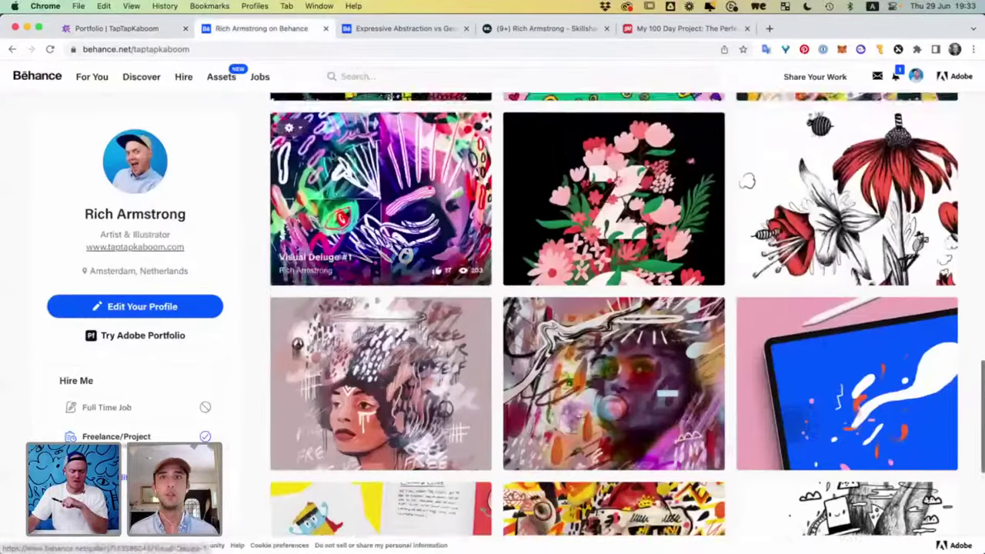
pyautogui.scroll(10, 611, 315)
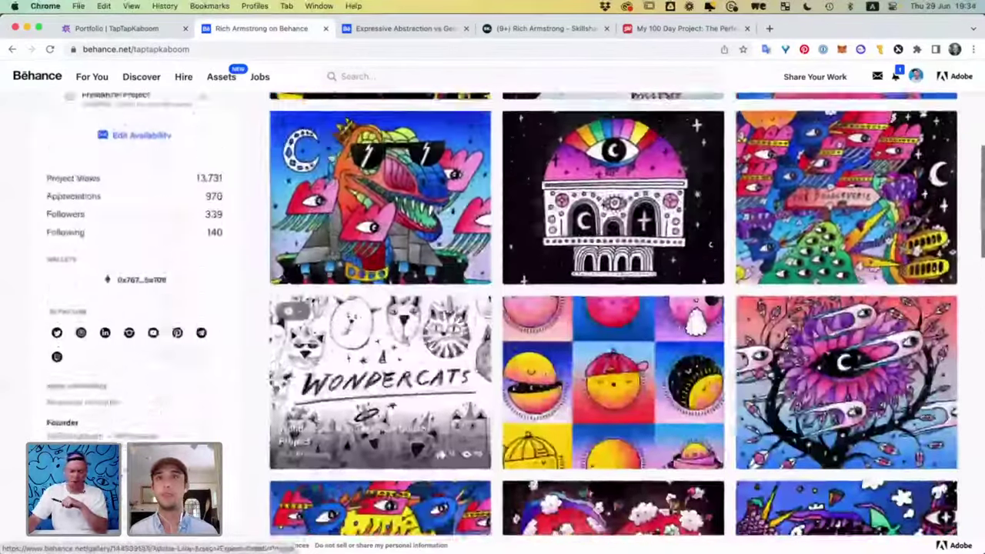
pyautogui.scroll(5, 496, 238)
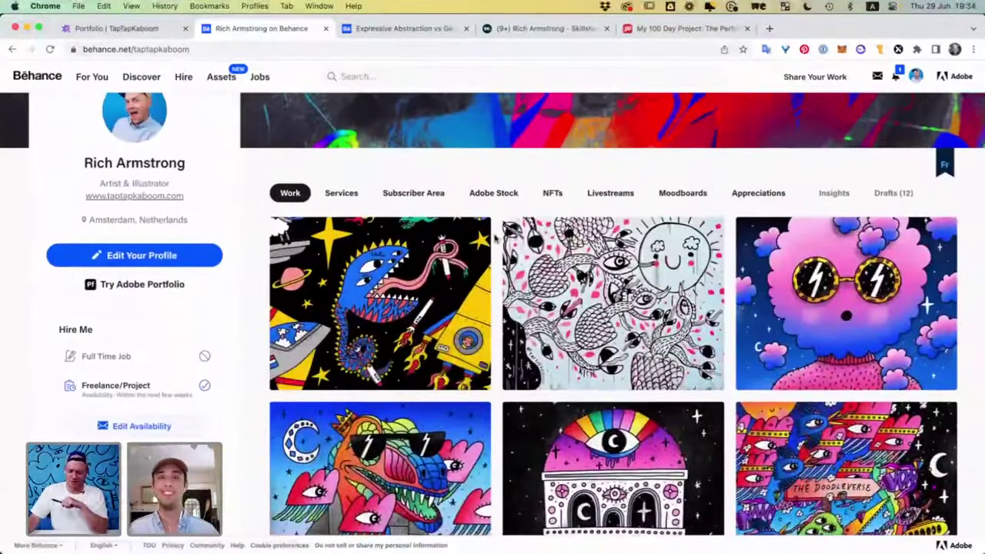
pyautogui.click(362, 31)
pyautogui.scroll(-3, 336, 246)
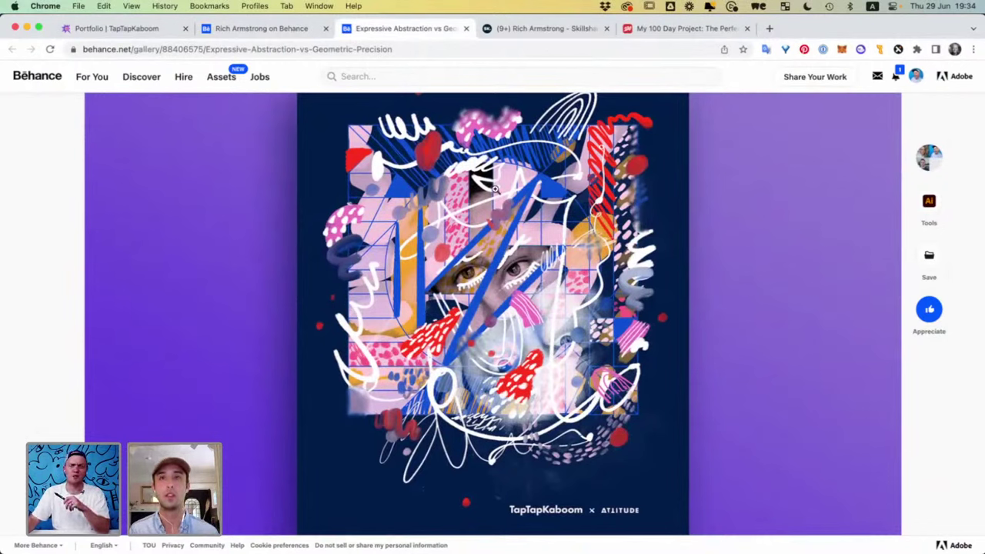
# - View the artist's Skillshare teacher profile and the My 100 Day Project website
pyautogui.click(520, 32)
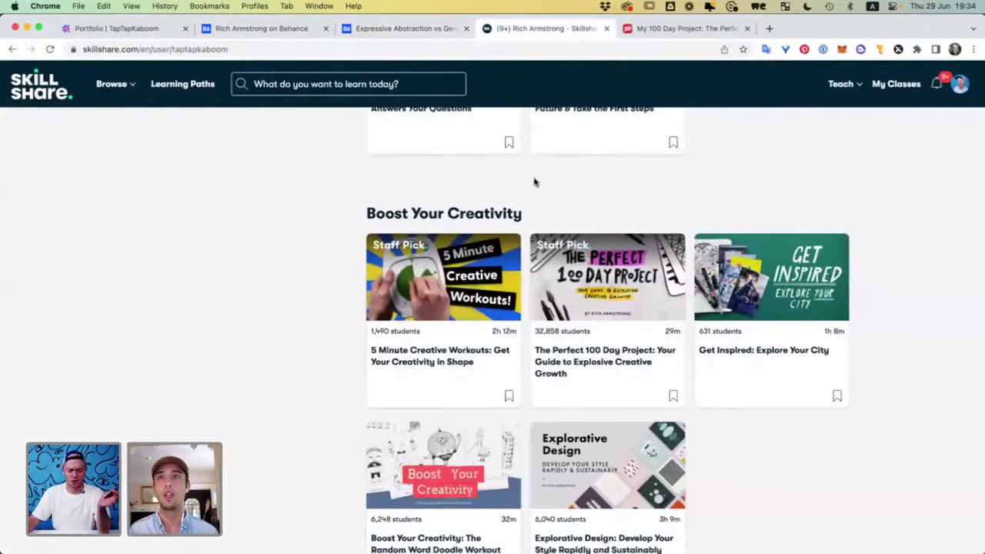
pyautogui.scroll(5, 528, 175)
pyautogui.scroll(5, 527, 175)
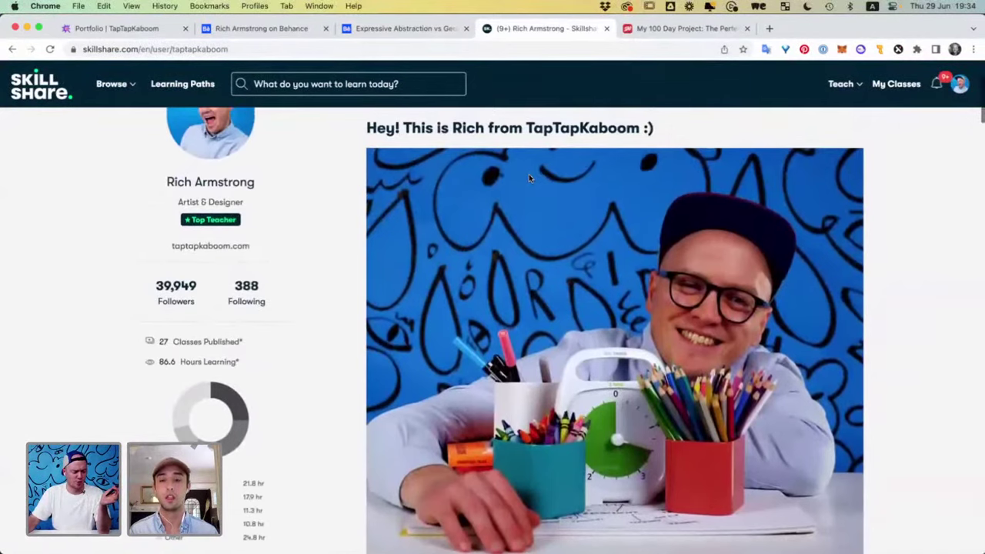
pyautogui.click(652, 30)
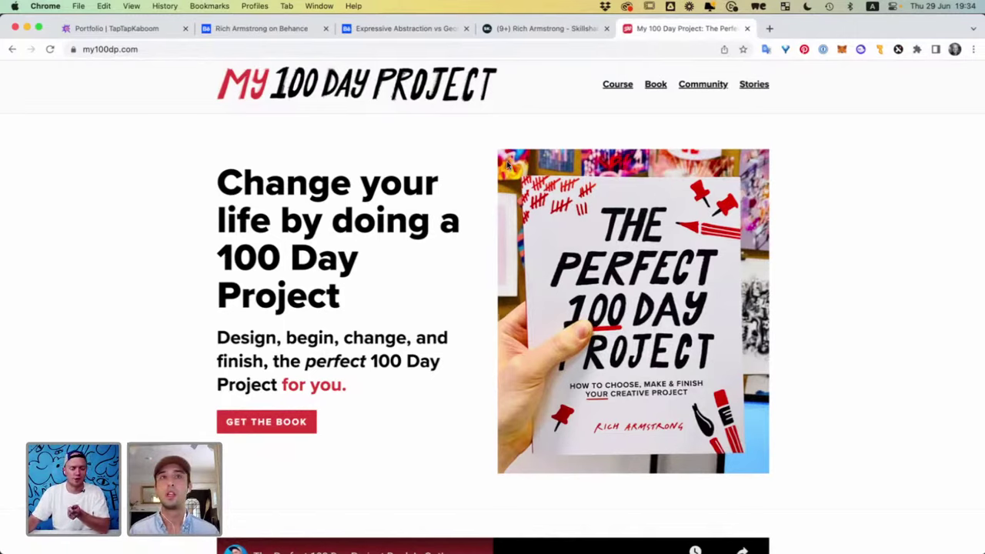
# - Return to the TapTapKaboom portfolio, and switch to Creative Cloud to view the recently updated apps
pyautogui.click(164, 30)
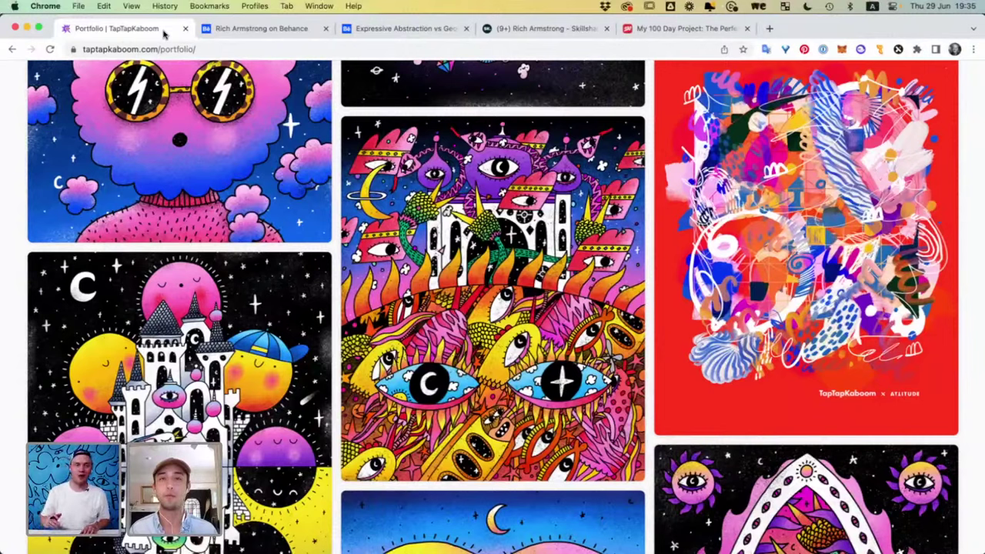
pyautogui.press('super+Tab')
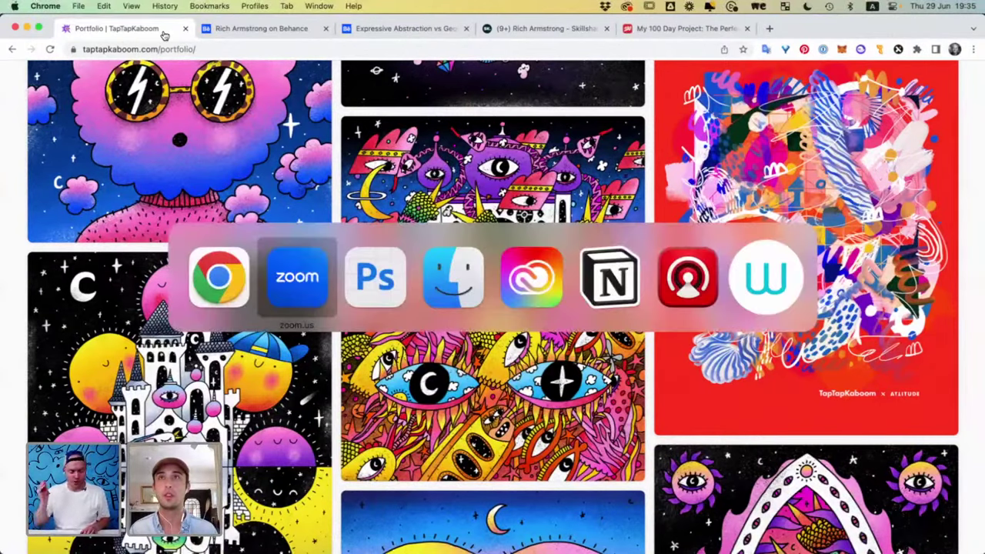
pyautogui.press('super+Tab')
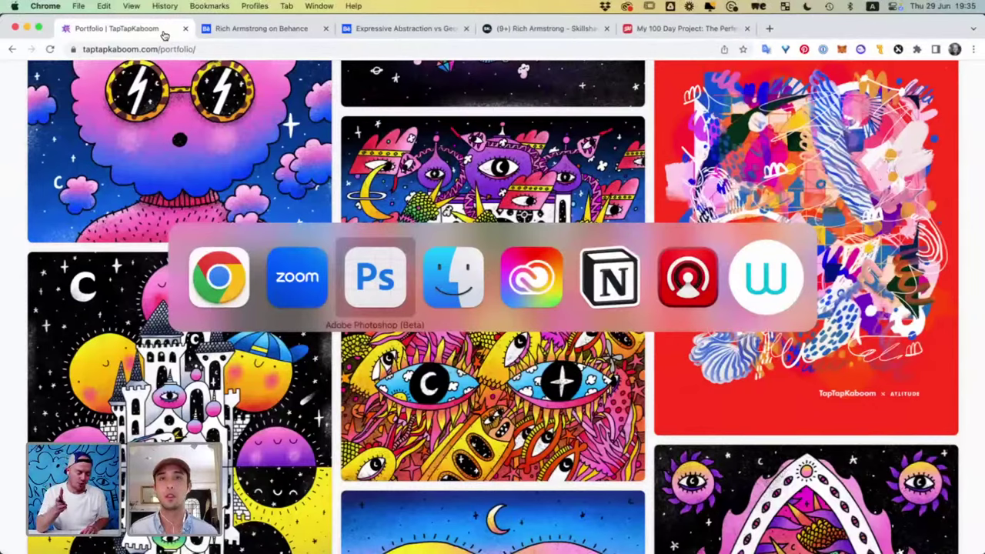
pyautogui.press('super+Tab')
pyautogui.press('super+Tab')
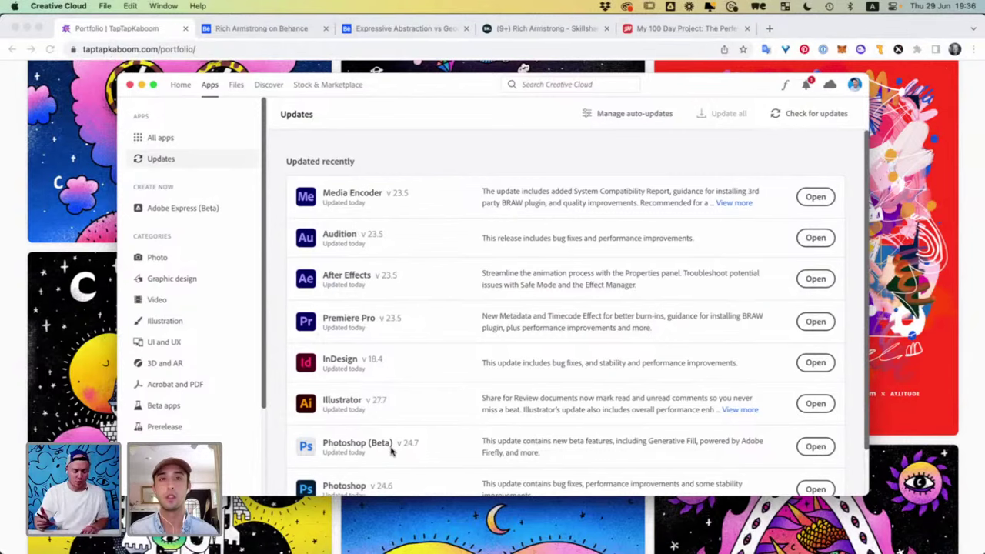
# - Switch to Photoshop (Beta) and add a new empty layer above the Background of the blank document
pyautogui.press('super+Tab')
pyautogui.press('super+Tab')
pyautogui.press('super+Tab')
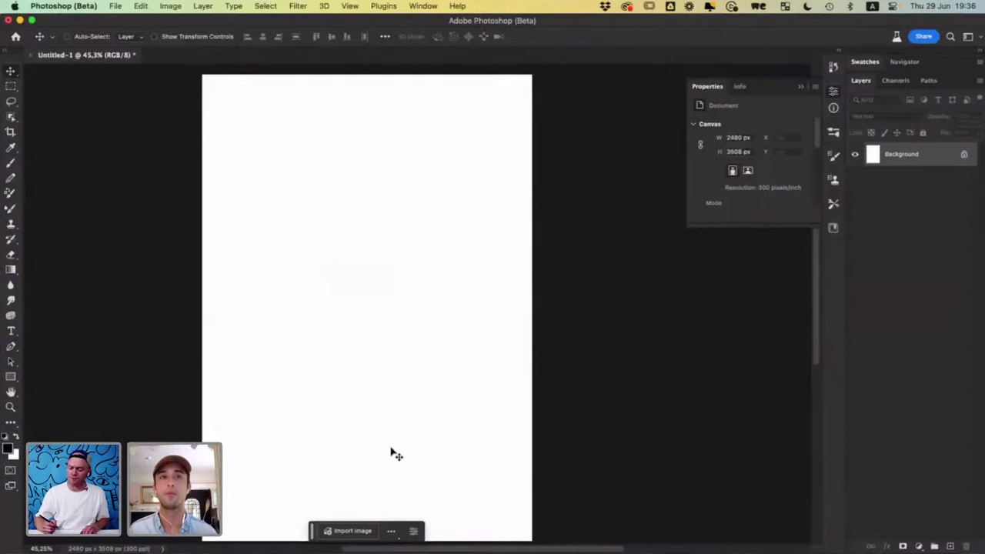
pyautogui.click(949, 545)
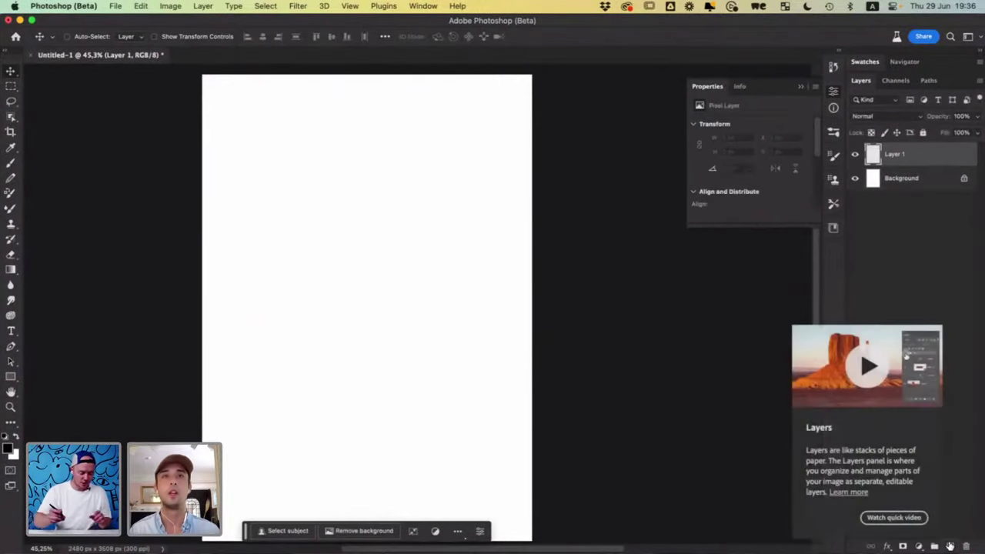
# - Generate "whale on a beach" across the whole canvas with Generative Fill and choose the third variation
pyautogui.press('super+a')
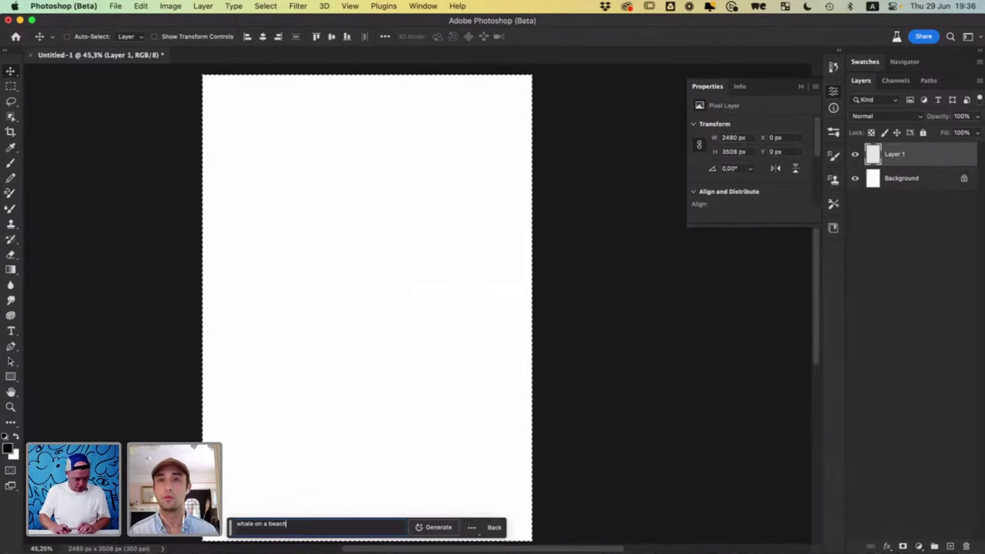
pyautogui.press('Return')
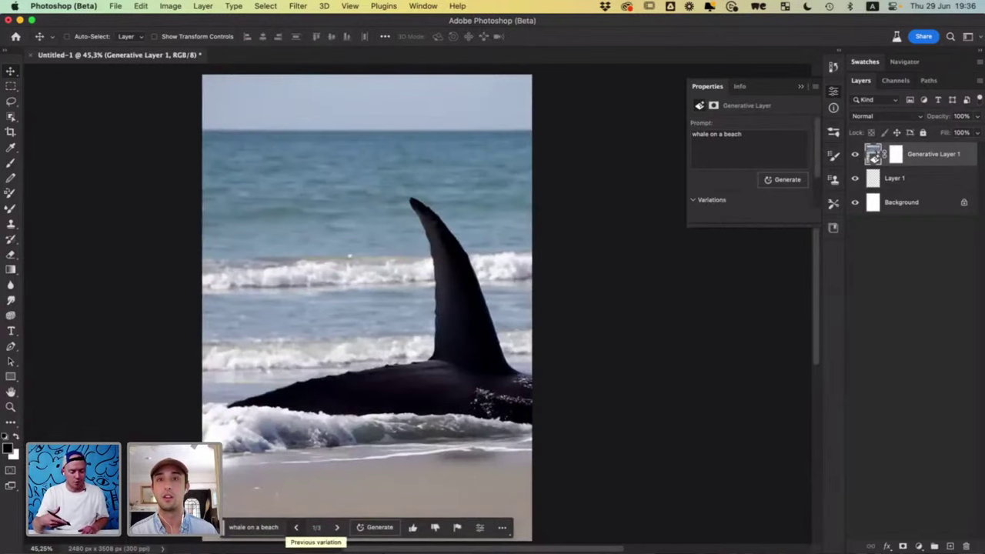
pyautogui.click(336, 527)
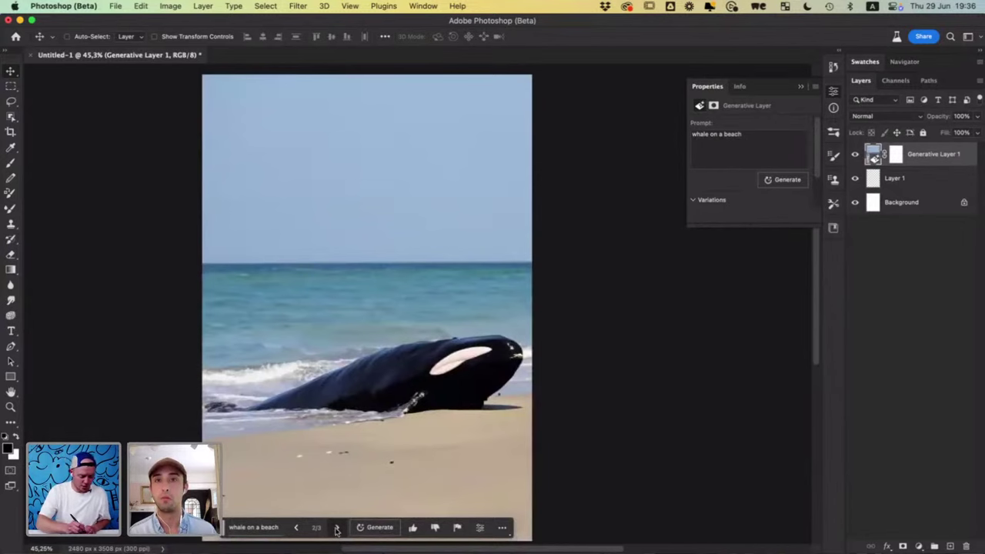
pyautogui.click(336, 527)
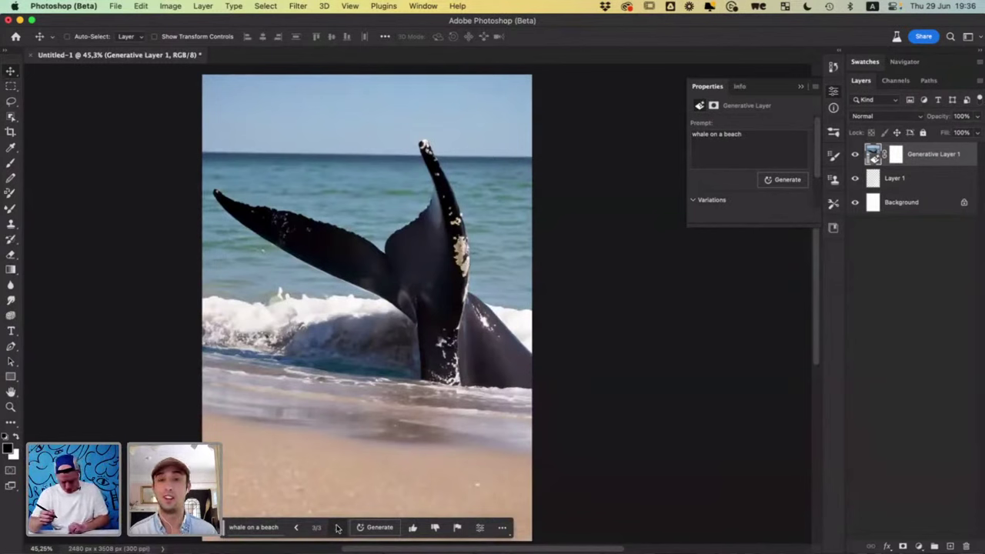
# - Lasso a roughly circular area on the horizon above the whale's tail and generate a "mermaid" in it
pyautogui.press('l')
pyautogui.moveTo(335, 107)
pyautogui.mouseDown()
pyautogui.moveTo(295, 176)
pyautogui.moveTo(355, 204)
pyautogui.moveTo(392, 119)
pyautogui.moveTo(332, 108)
pyautogui.mouseUp()
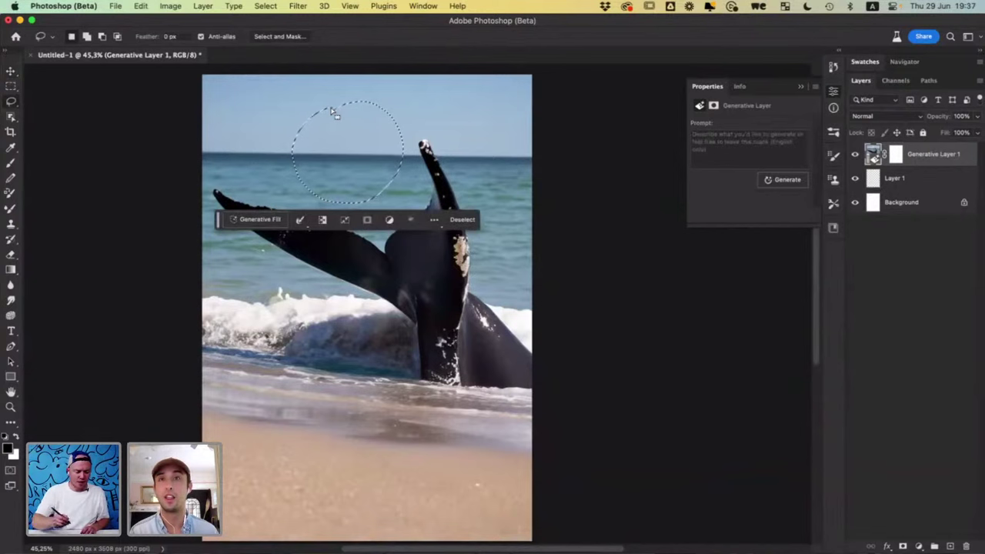
pyautogui.click(267, 222)
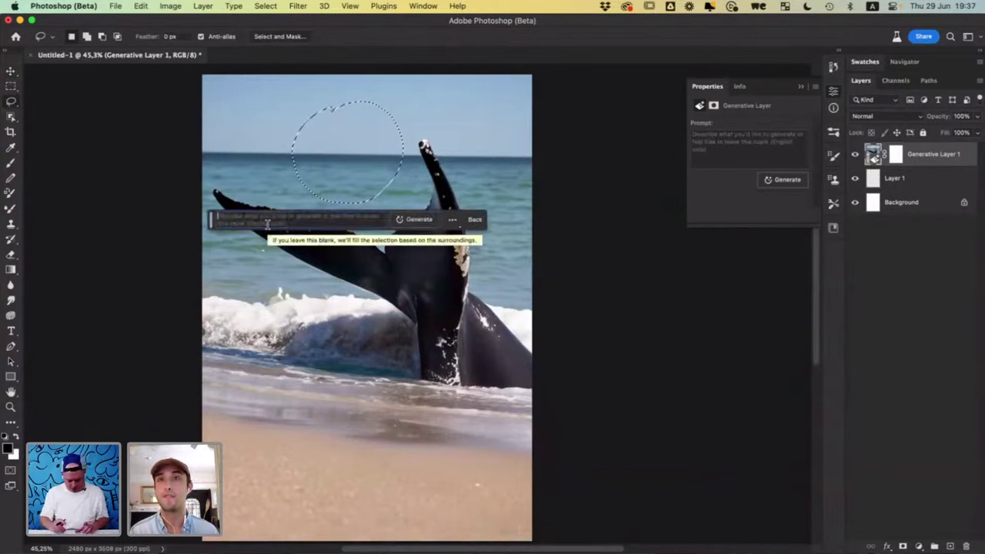
pyautogui.write('merma')
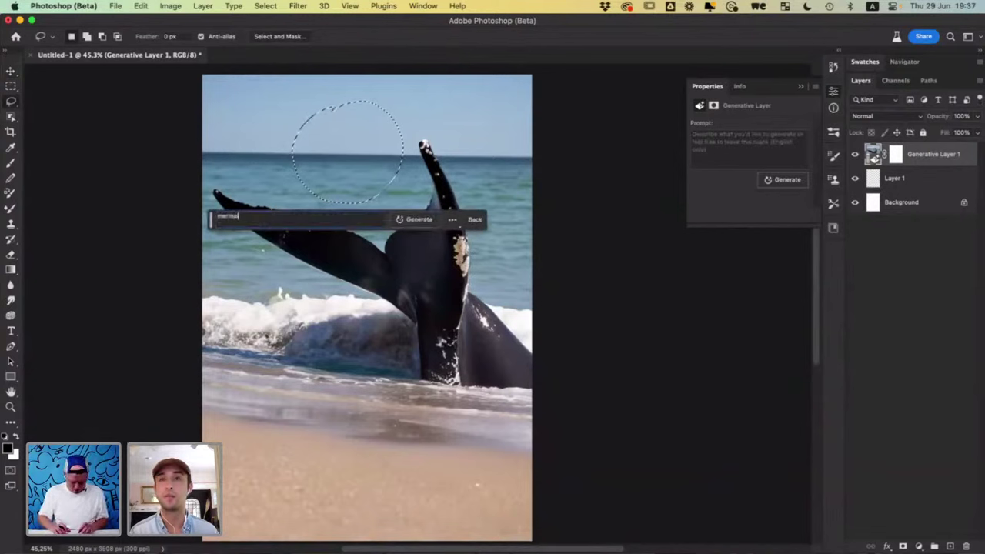
pyautogui.write('id')
pyautogui.press('Return')
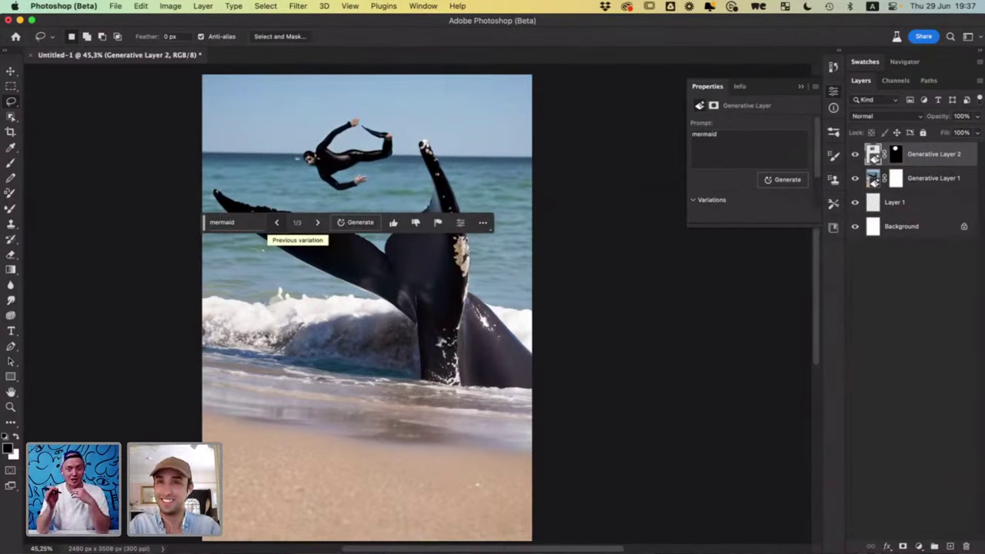
# - Compare the mermaid variations and settle on the second one
pyautogui.click(318, 223)
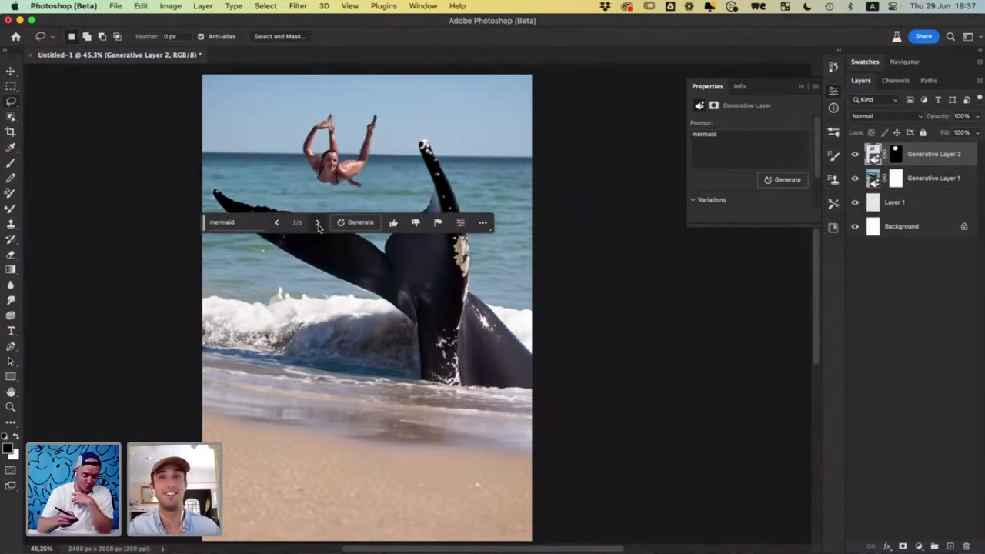
pyautogui.click(317, 224)
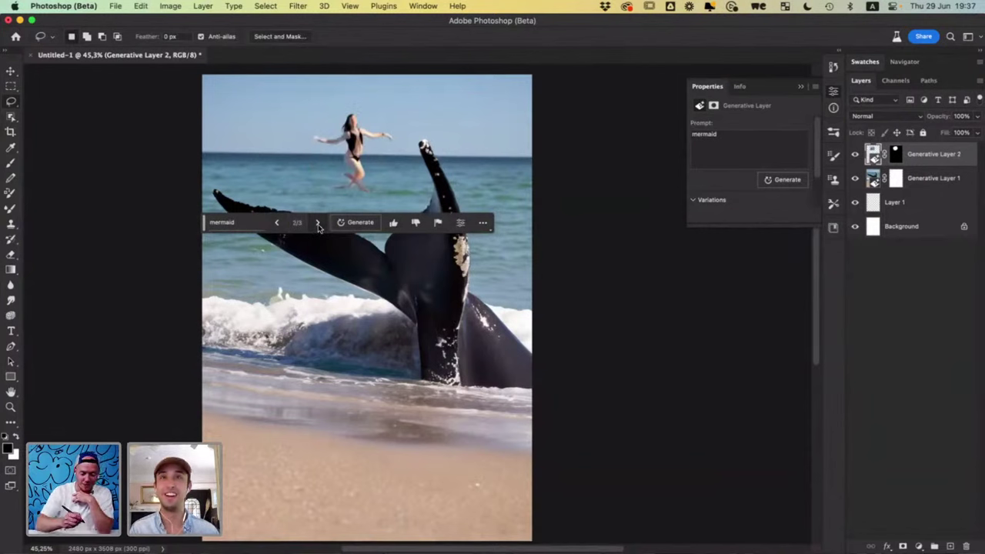
pyautogui.click(277, 227)
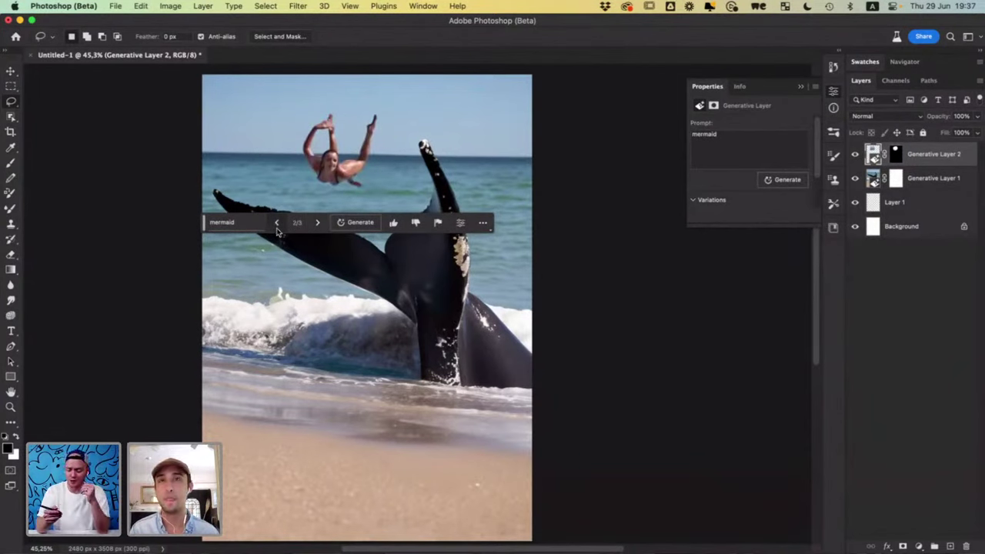
# - Hide the mermaid layer and generate a "ship" in a lassoed area across the horizon, keeping the third variation
pyautogui.click(853, 156)
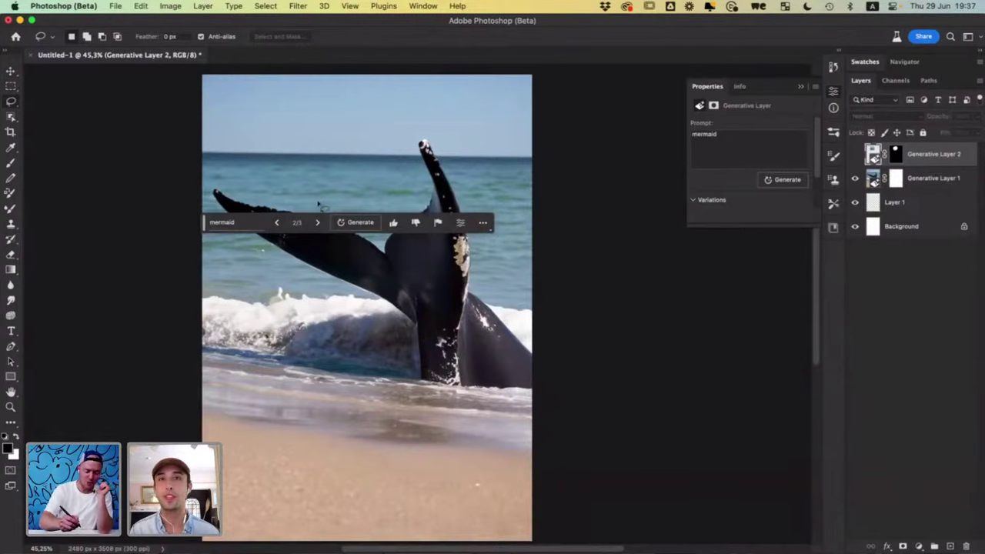
pyautogui.moveTo(239, 122)
pyautogui.mouseDown()
pyautogui.moveTo(260, 175)
pyautogui.moveTo(380, 181)
pyautogui.moveTo(404, 162)
pyautogui.moveTo(427, 113)
pyautogui.moveTo(242, 130)
pyautogui.mouseUp()
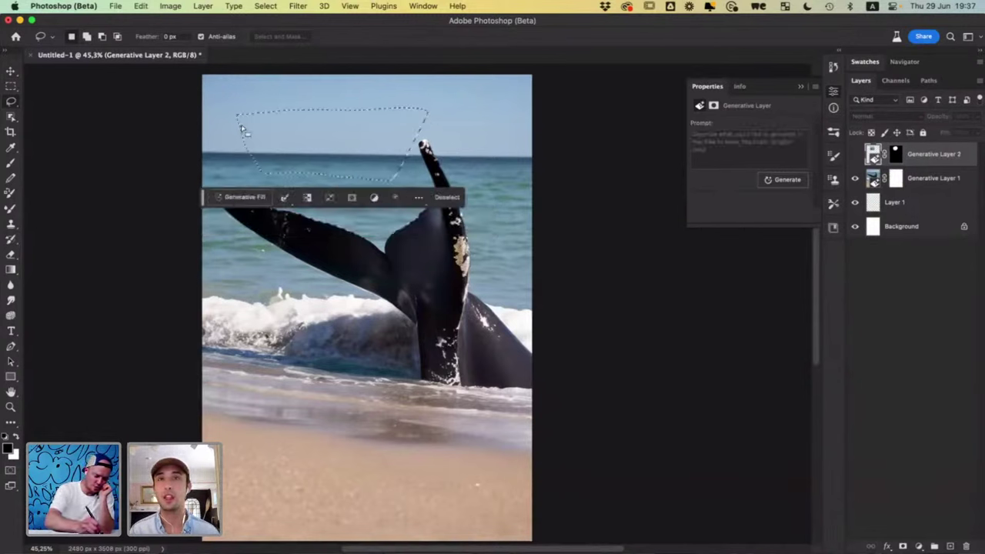
pyautogui.click(248, 197)
pyautogui.write('ship')
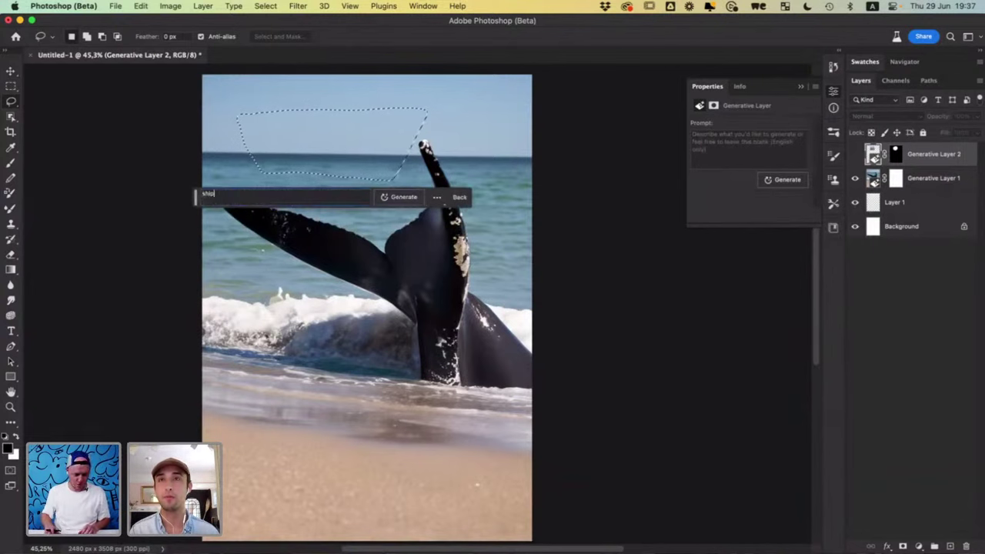
pyautogui.press('Return')
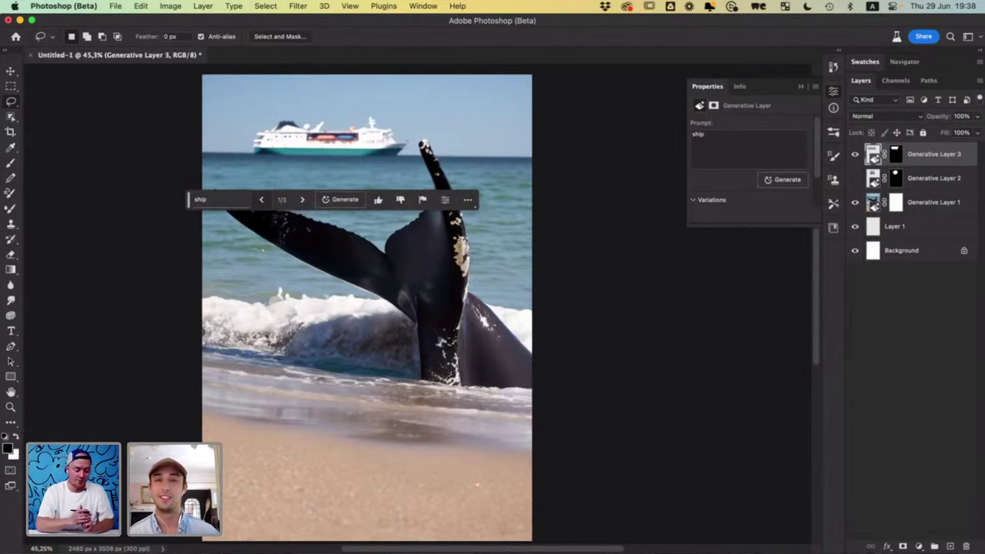
pyautogui.click(303, 200)
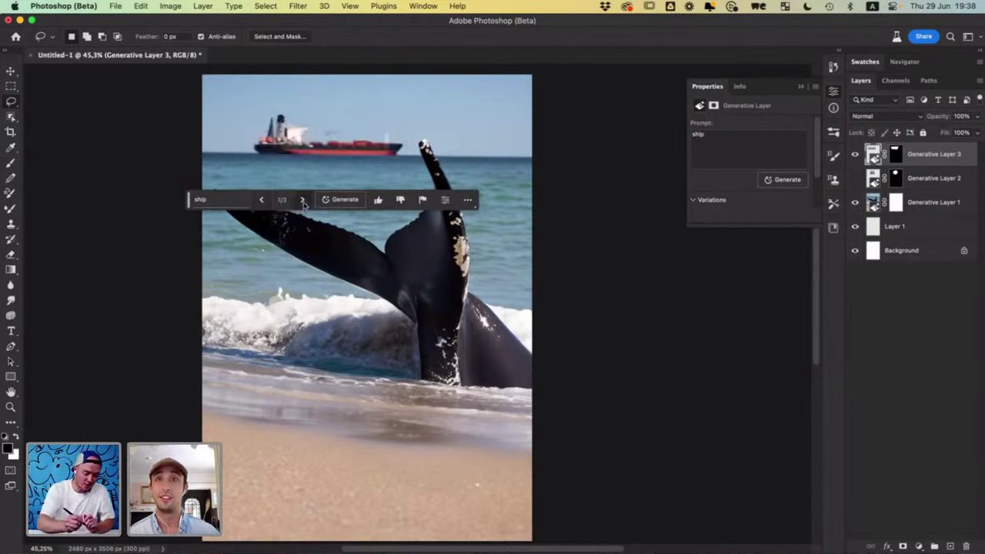
pyautogui.click(301, 201)
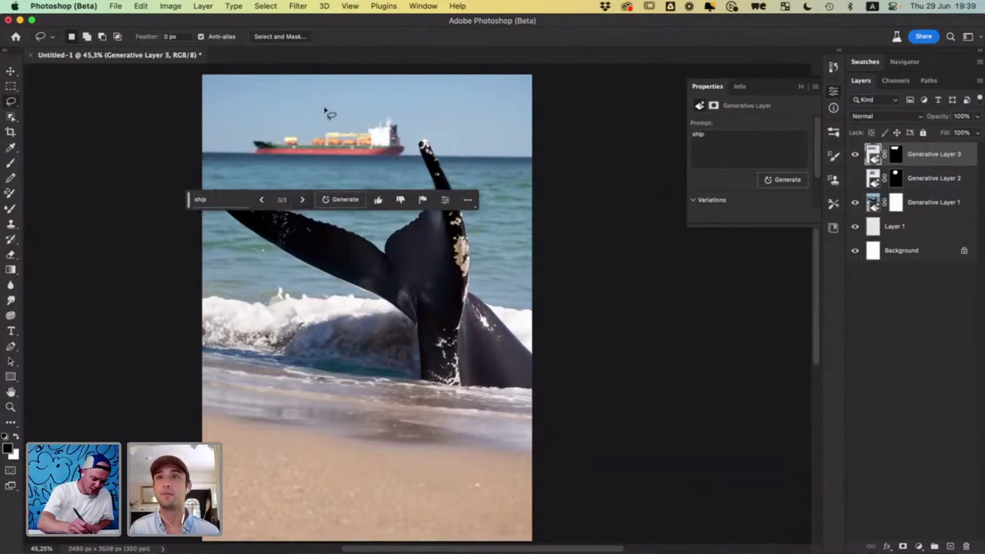
# - Lasso a cloud-shaped area just above the cargo ship's deck and generate "mermaid on ship" in it
pyautogui.moveTo(324, 107)
pyautogui.mouseDown()
pyautogui.moveTo(309, 141)
pyautogui.moveTo(360, 139)
pyautogui.moveTo(377, 123)
pyautogui.moveTo(403, 124)
pyautogui.moveTo(393, 100)
pyautogui.mouseUp()
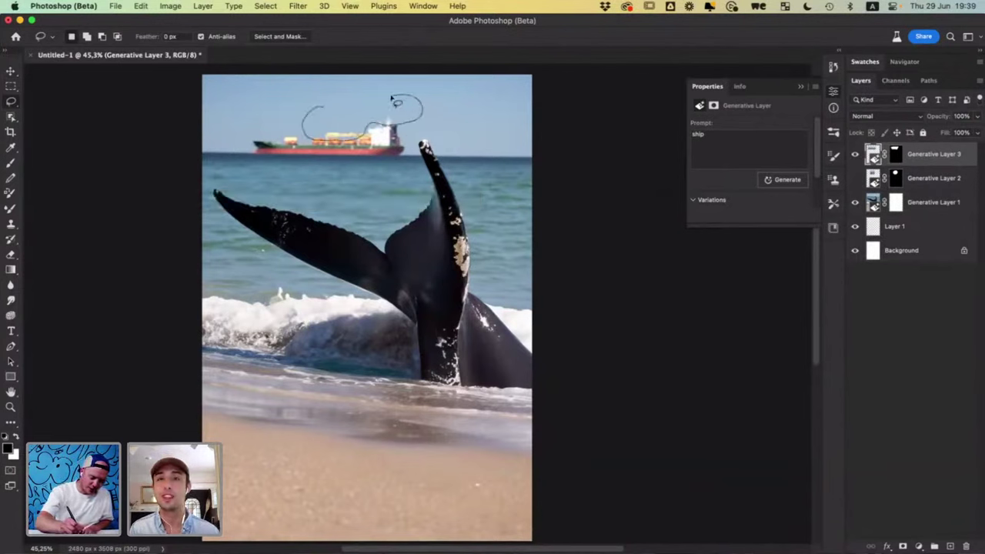
pyautogui.moveTo(330, 108); pyautogui.dragTo(323, 108)
pyautogui.click(275, 158)
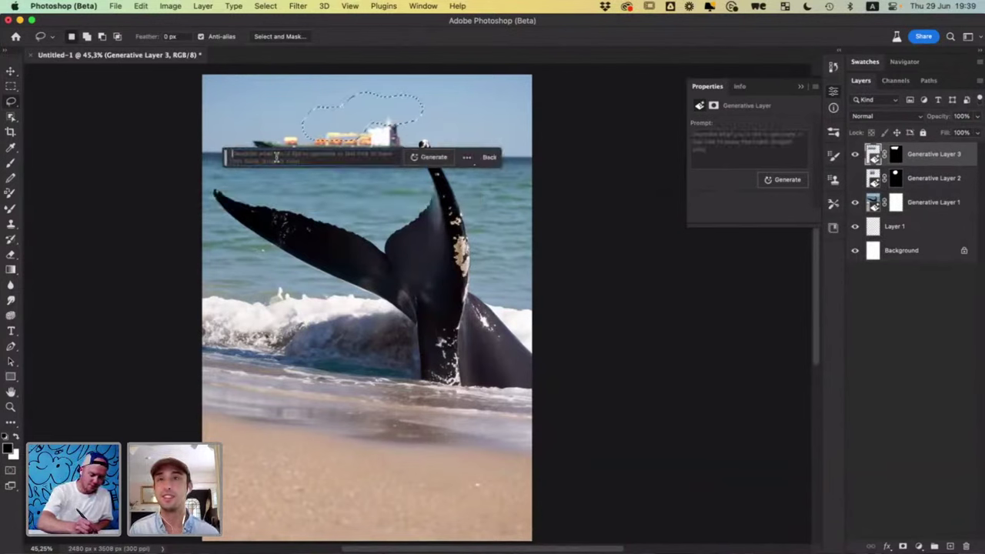
pyautogui.write('mermaid o')
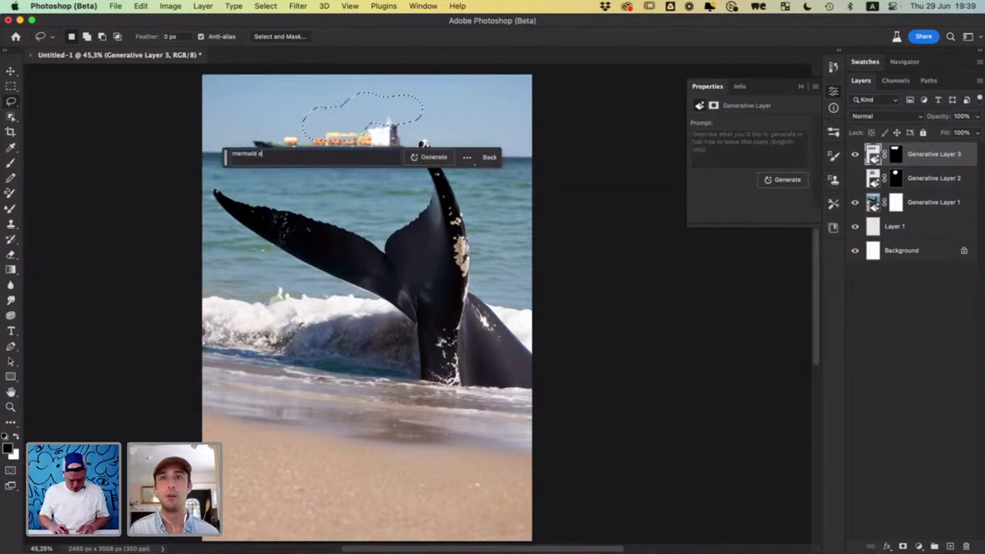
pyautogui.write('n shi')
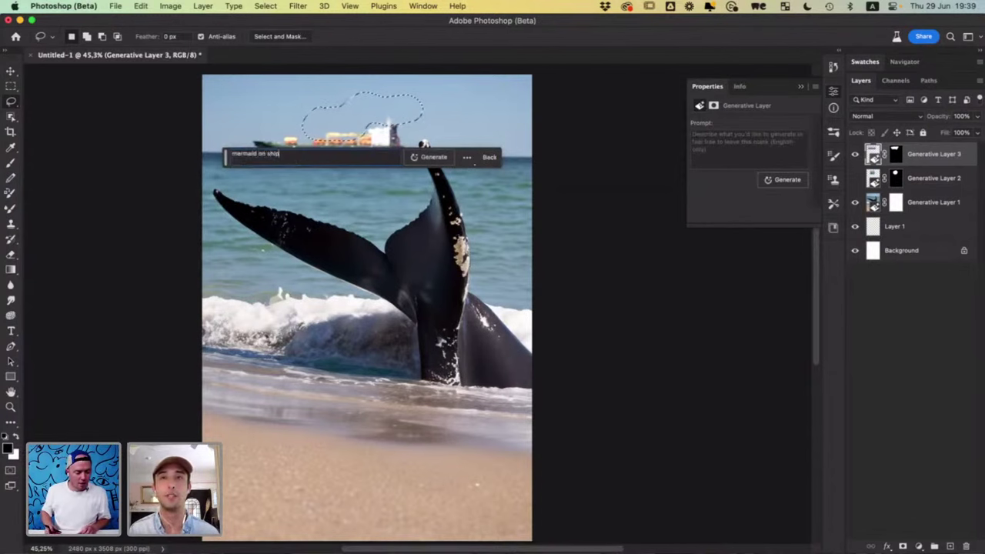
pyautogui.write('p')
pyautogui.press('Return')
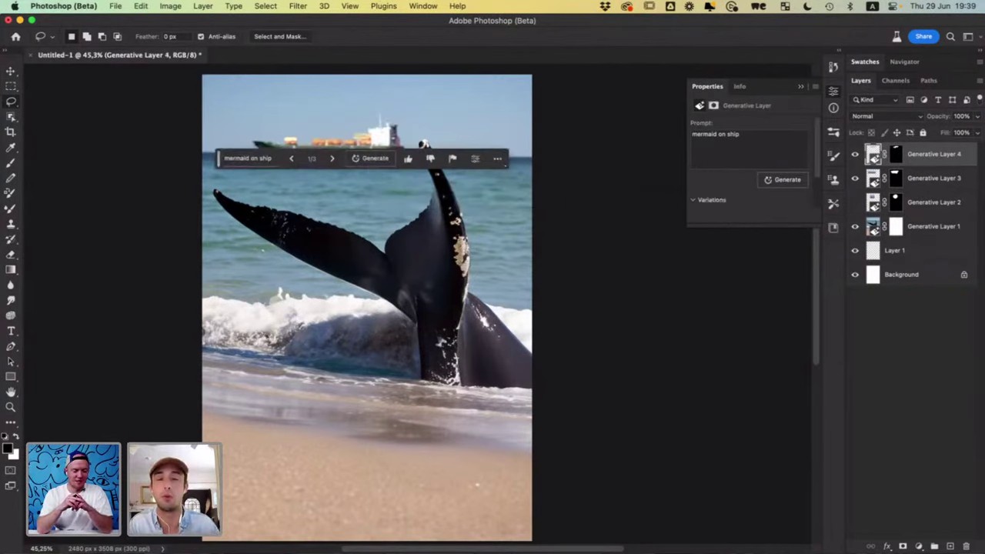
# - Compare the "mermaid on ship" variations and settle on the second one
pyautogui.click(331, 158)
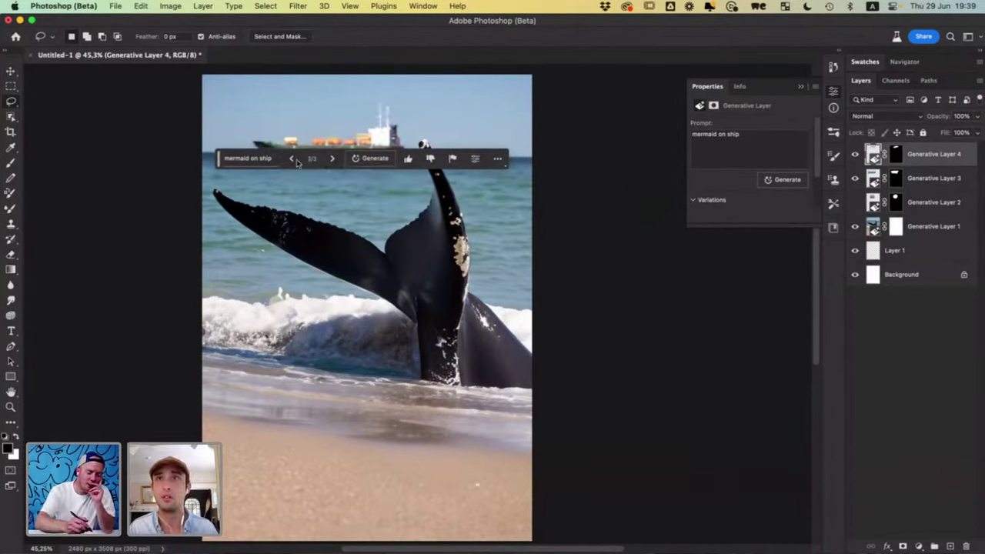
pyautogui.click(331, 158)
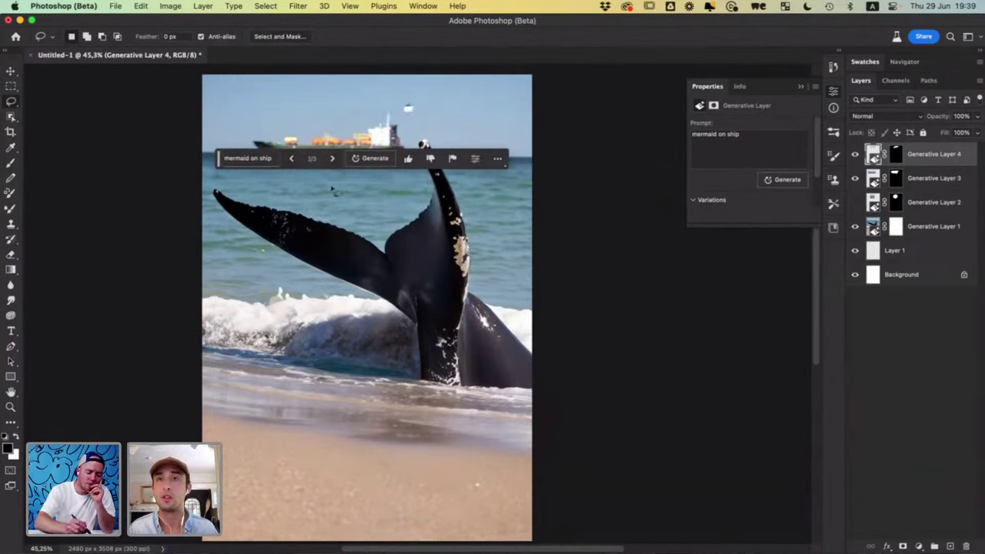
pyautogui.click(292, 159)
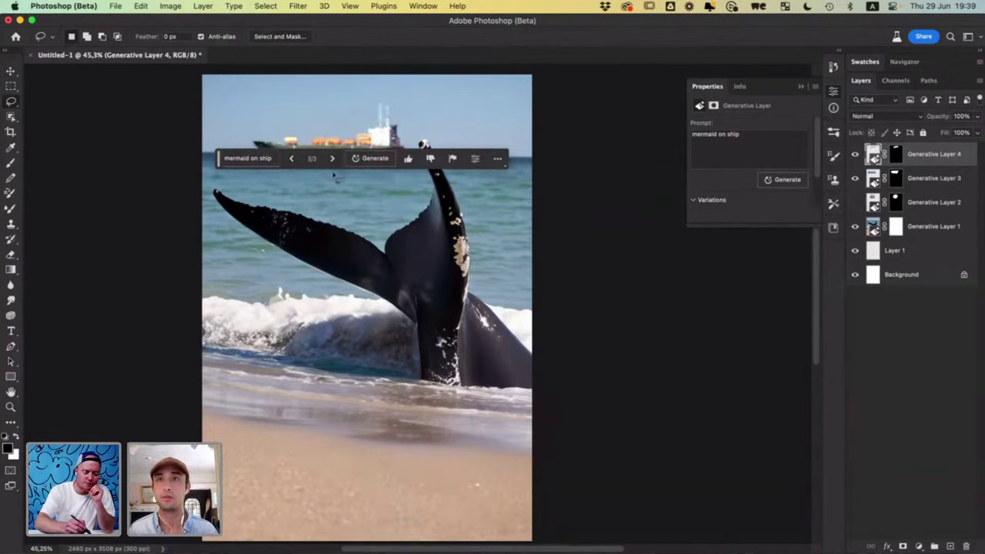
pyautogui.click(292, 159)
pyautogui.click(333, 159)
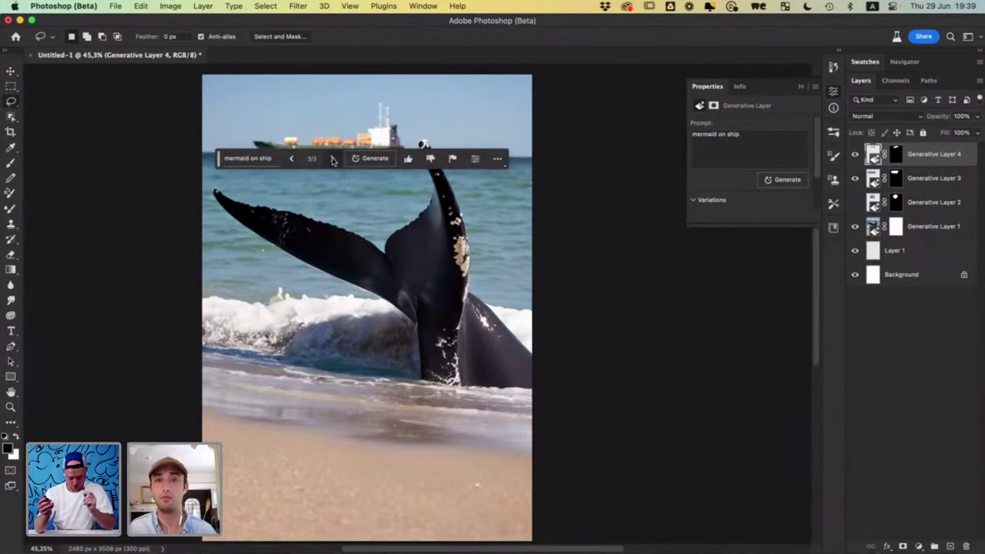
# - Marquee-select the full-width lower part of the canvas from the breaking wave down and run Generative Fill with an empty prompt
pyautogui.press('m')
pyautogui.moveTo(152, 317); pyautogui.dragTo(605, 551)
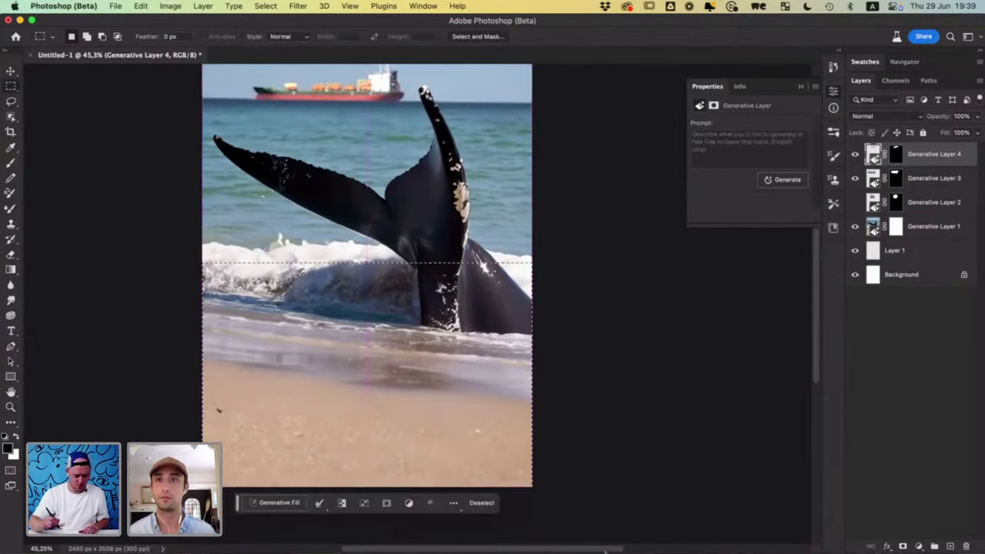
pyautogui.click(285, 502)
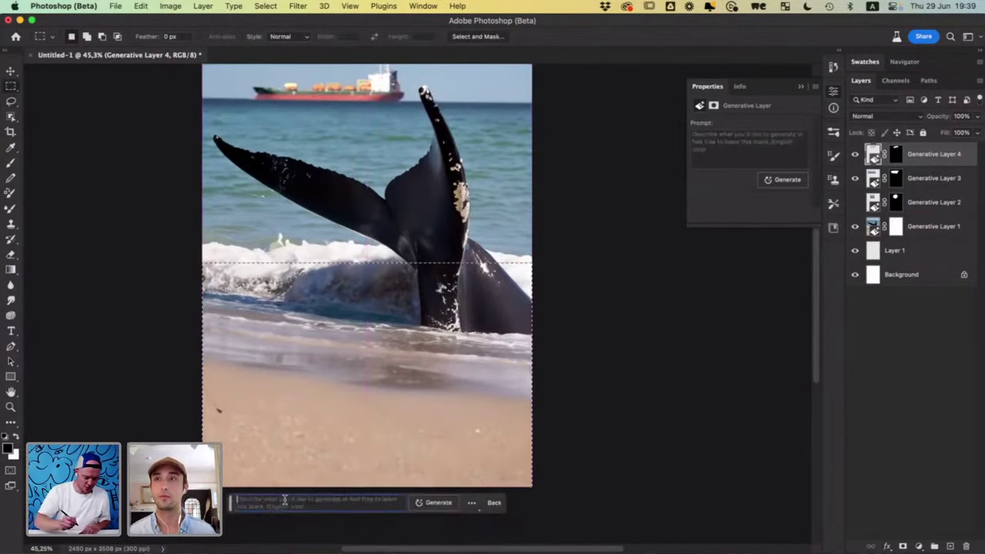
pyautogui.click(437, 503)
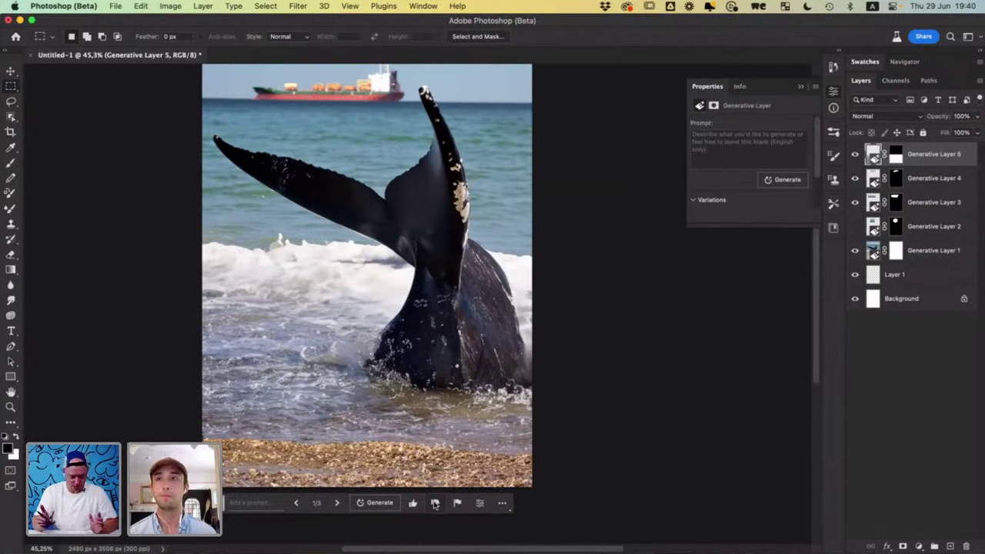
# - Compare the variations of the regenerated foreground and choose the third one
pyautogui.click(337, 502)
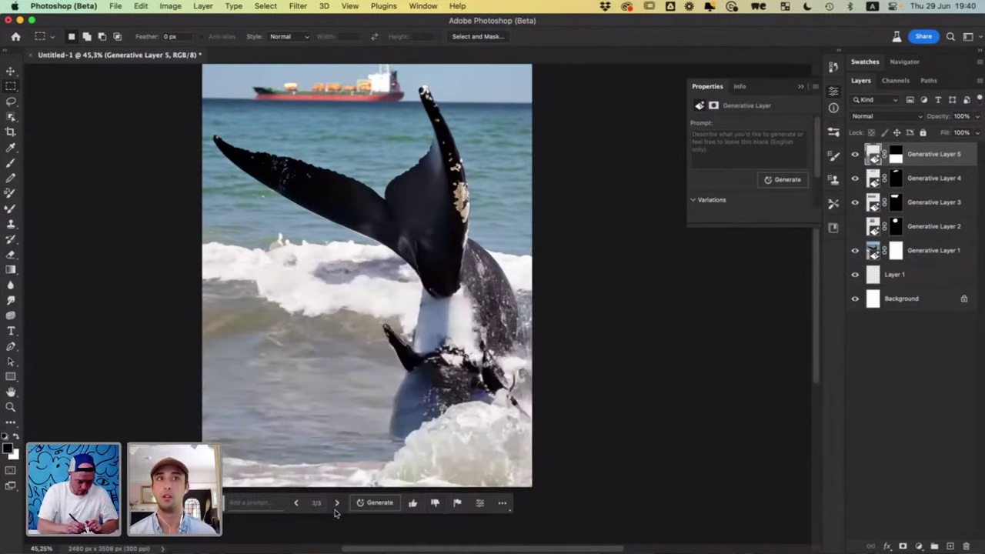
pyautogui.click(295, 504)
pyautogui.click(295, 503)
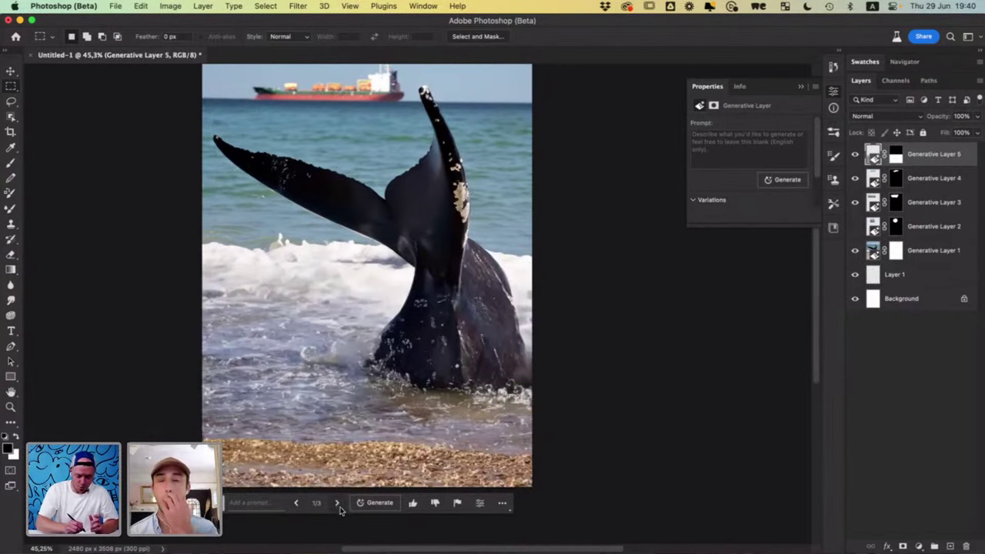
pyautogui.click(337, 505)
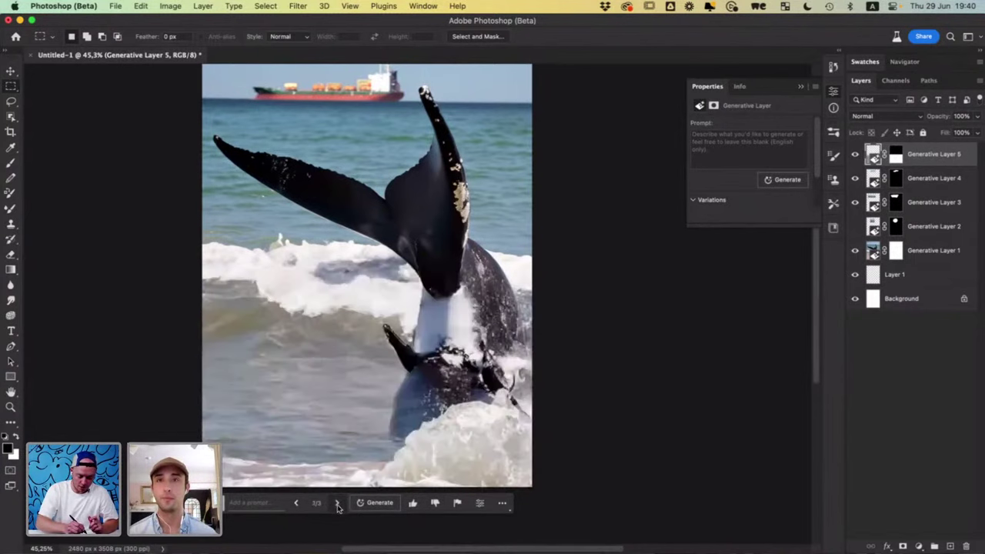
pyautogui.click(336, 505)
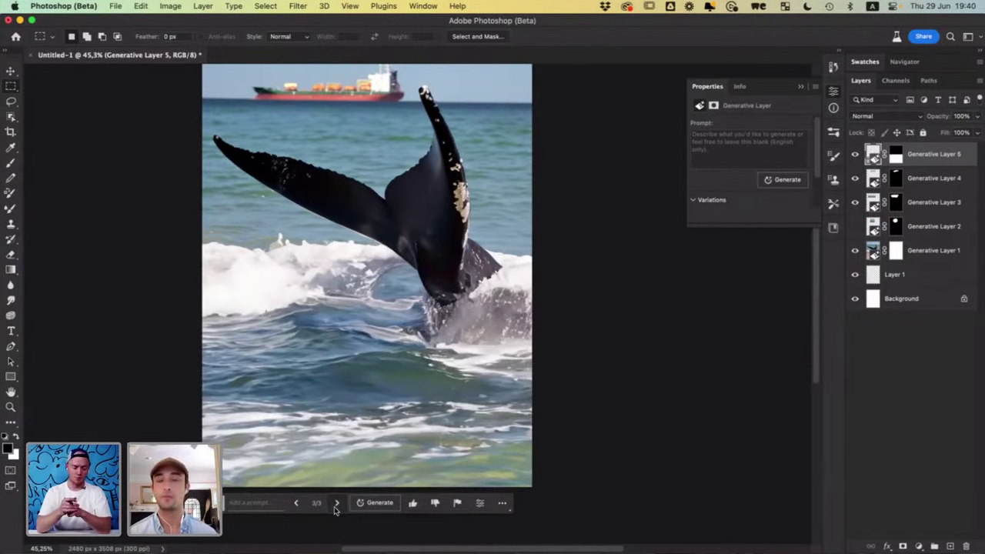
# - Marquee-select a large, roughly square area of water below the whale's tail and generate a "shark" in it
pyautogui.moveTo(260, 271); pyautogui.dragTo(305, 422)
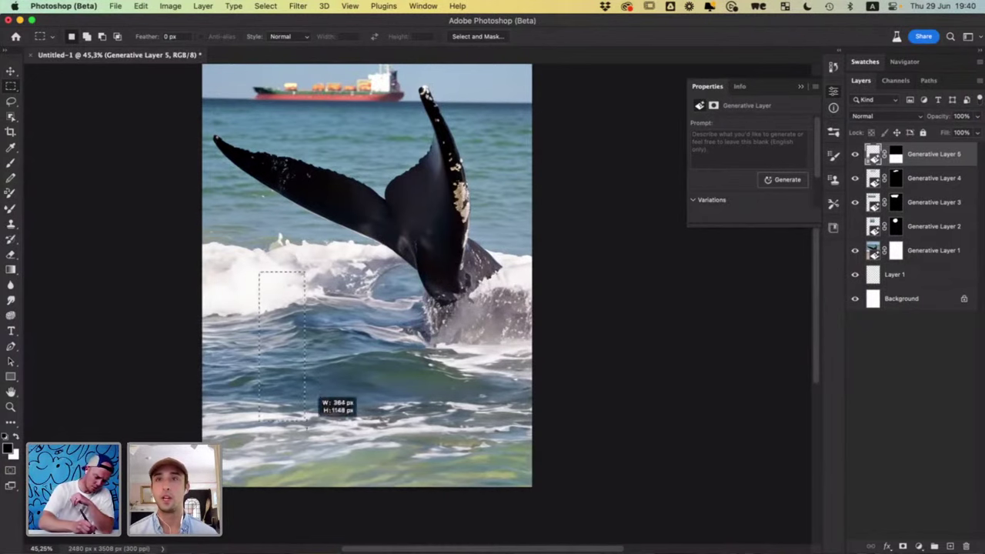
pyautogui.moveTo(412, 451); pyautogui.dragTo(459, 460)
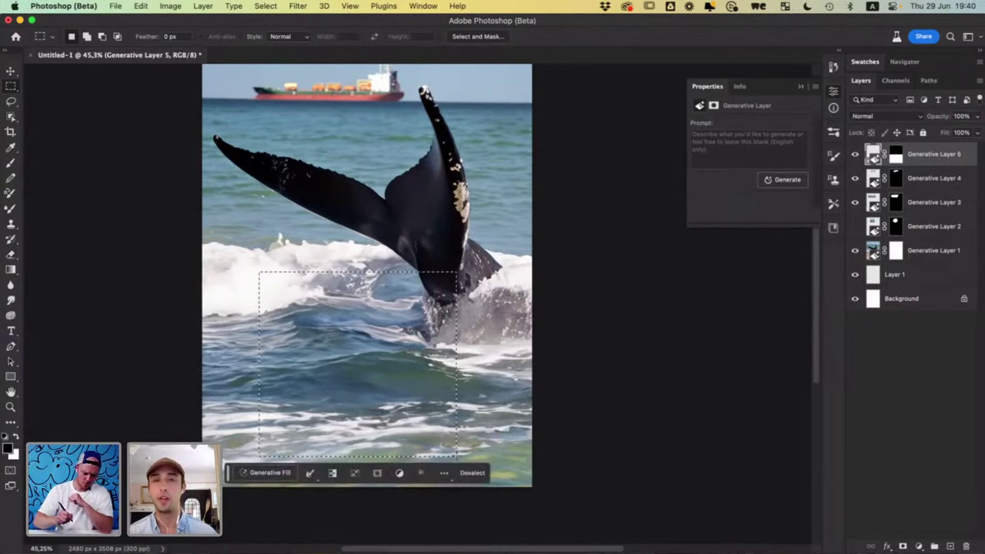
pyautogui.click(270, 472)
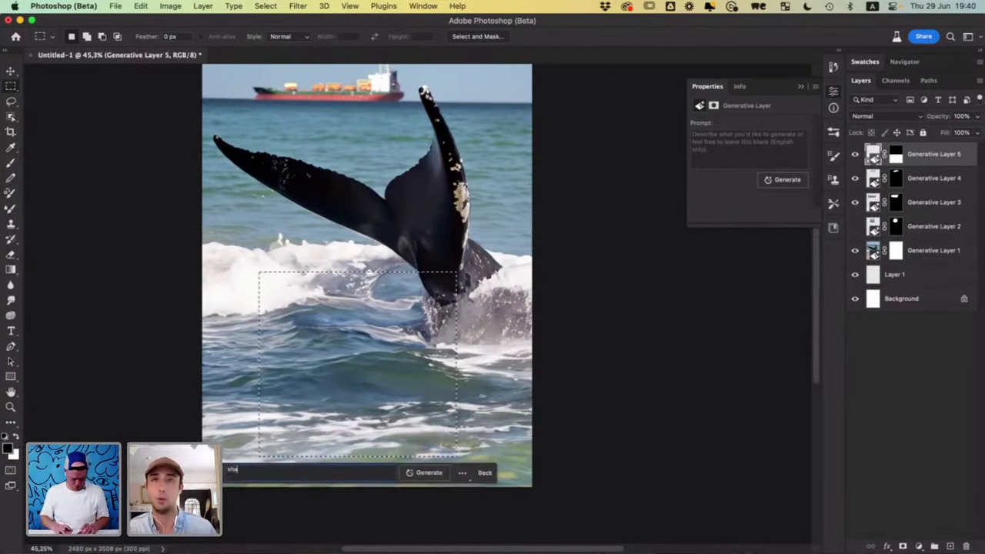
pyautogui.press('Return')
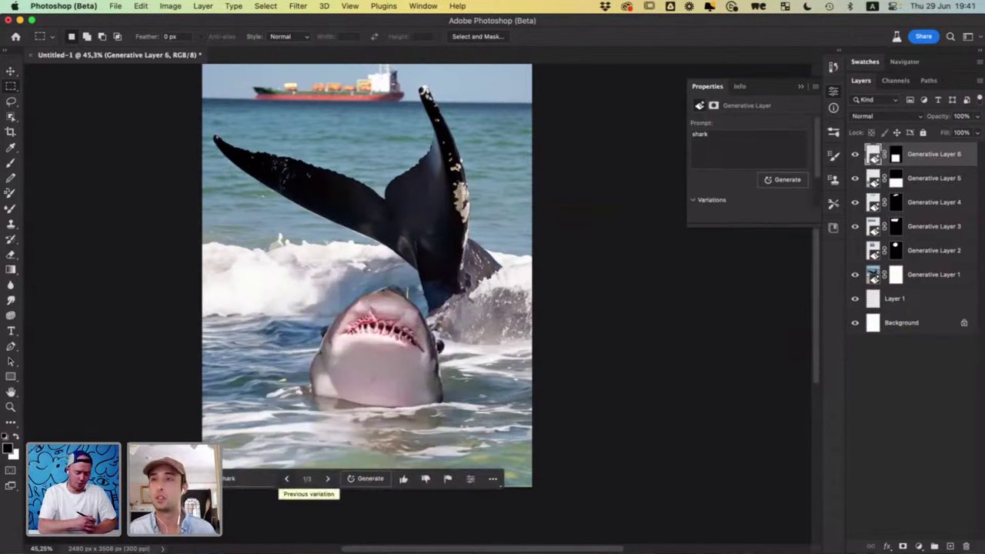
# - Look through all the shark variations and return to the first one
pyautogui.click(328, 483)
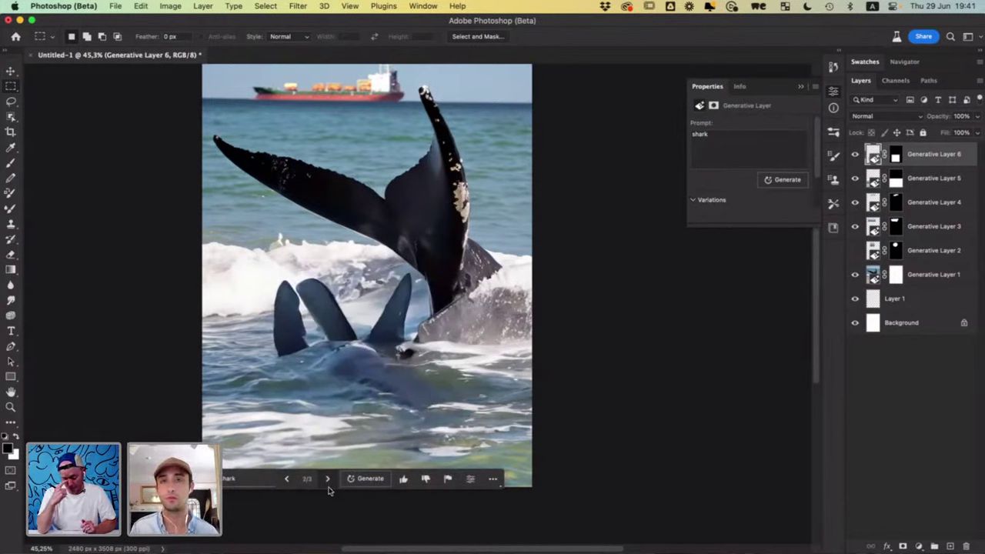
pyautogui.click(328, 483)
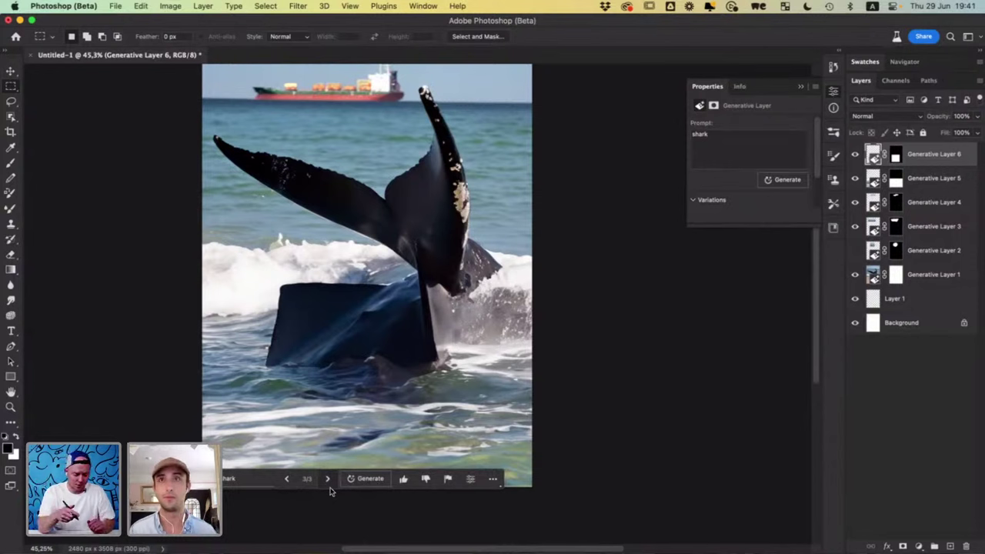
pyautogui.click(287, 480)
pyautogui.click(287, 481)
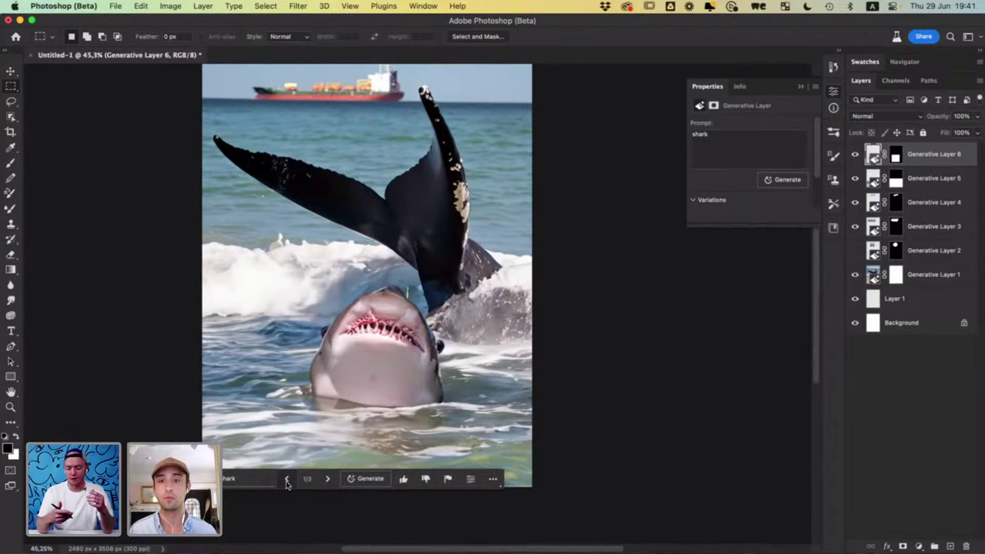
# - Delete all the generative layers together with Layer 1, leaving only the Background
pyautogui.keyDown('shift'); pyautogui.click(900, 307); pyautogui.keyUp('shift')
pyautogui.click(964, 545)
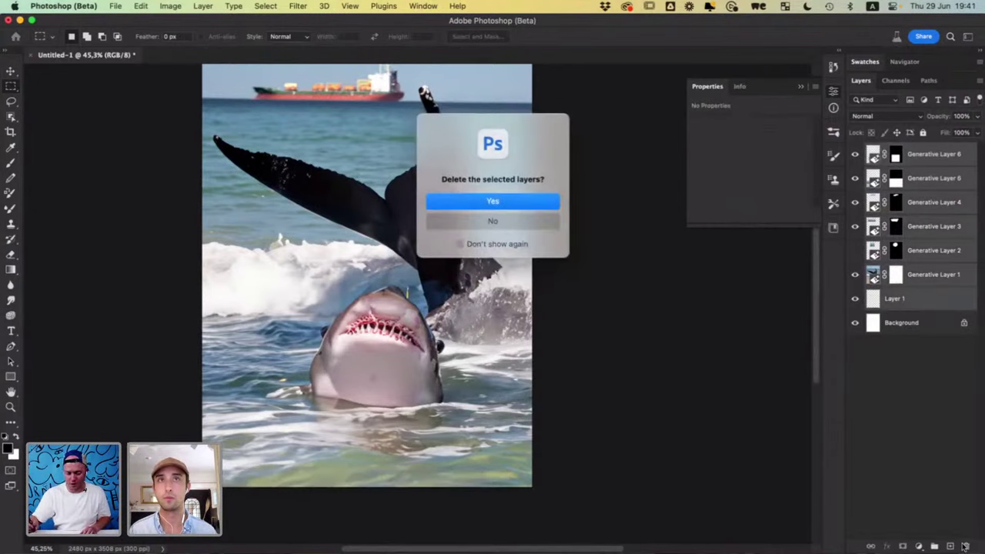
pyautogui.click(511, 200)
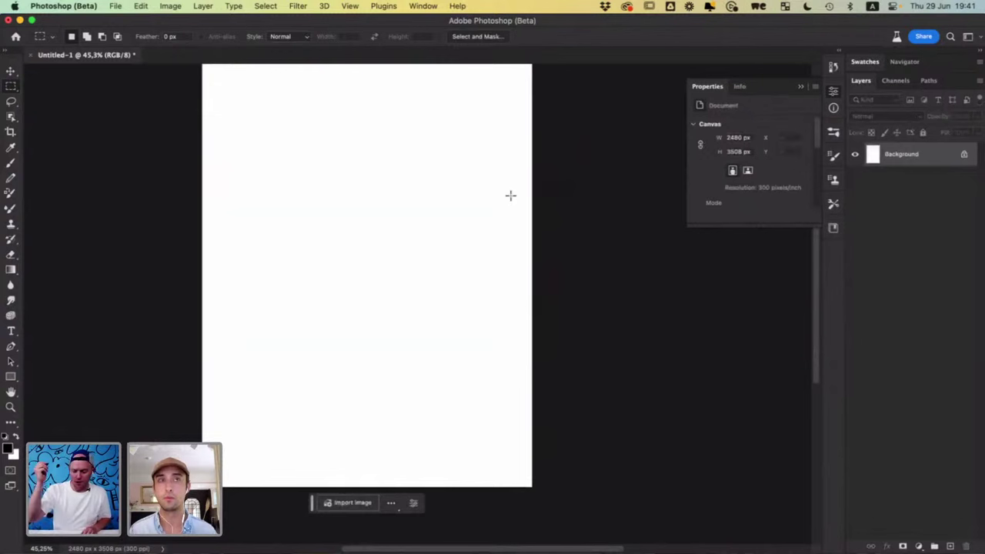
# - Add a new empty layer and generate "Vogue model black and white" across the whole canvas
pyautogui.click(950, 545)
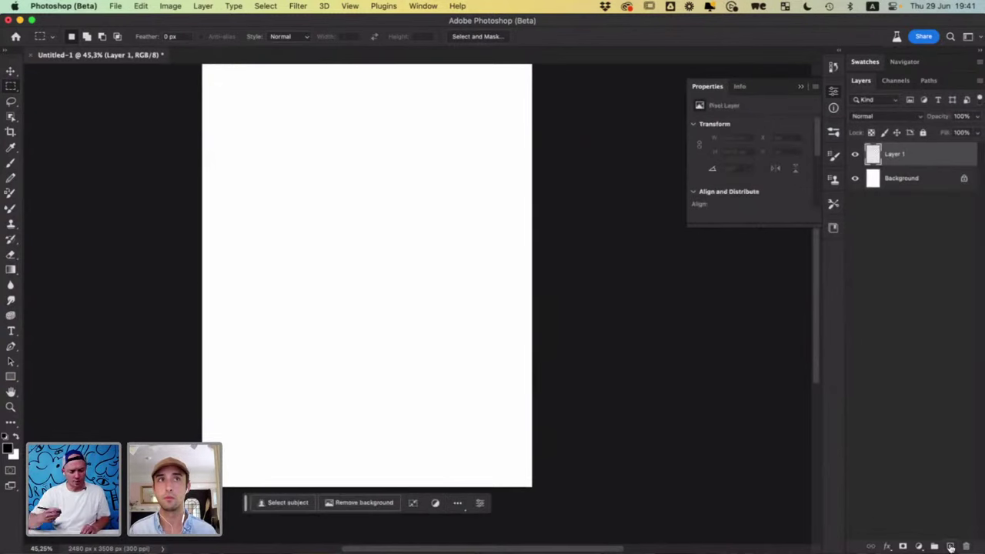
pyautogui.press('super+a')
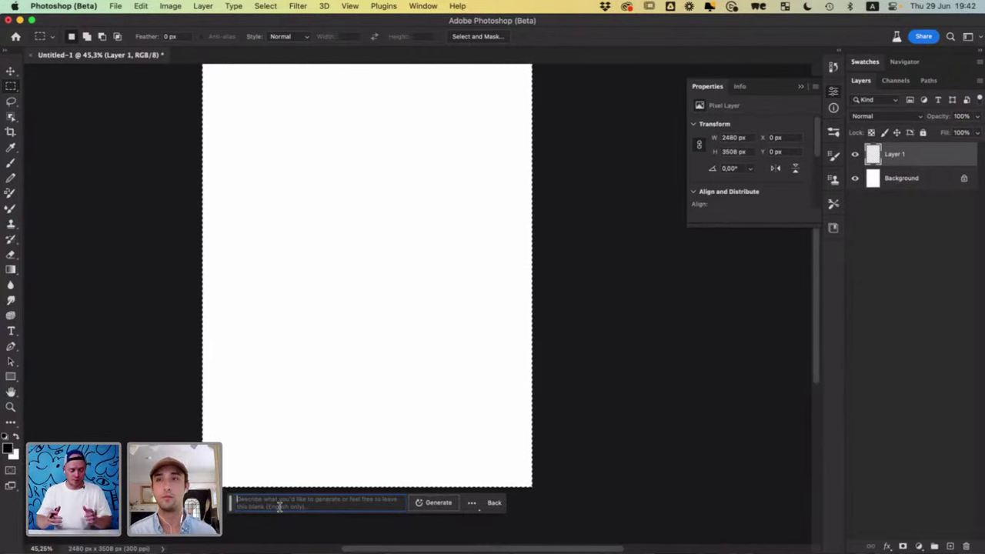
pyautogui.write('Vogue model black and white')
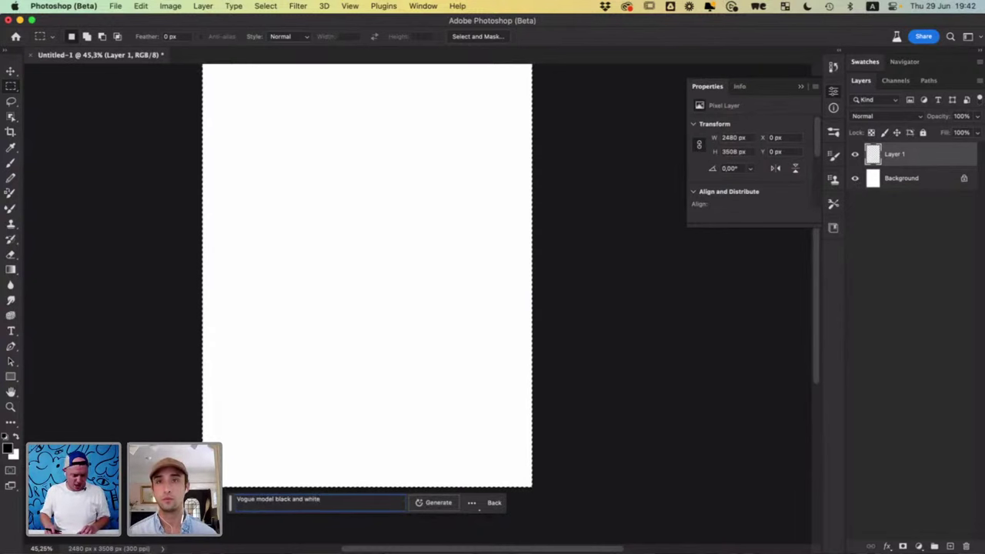
pyautogui.press('Return')
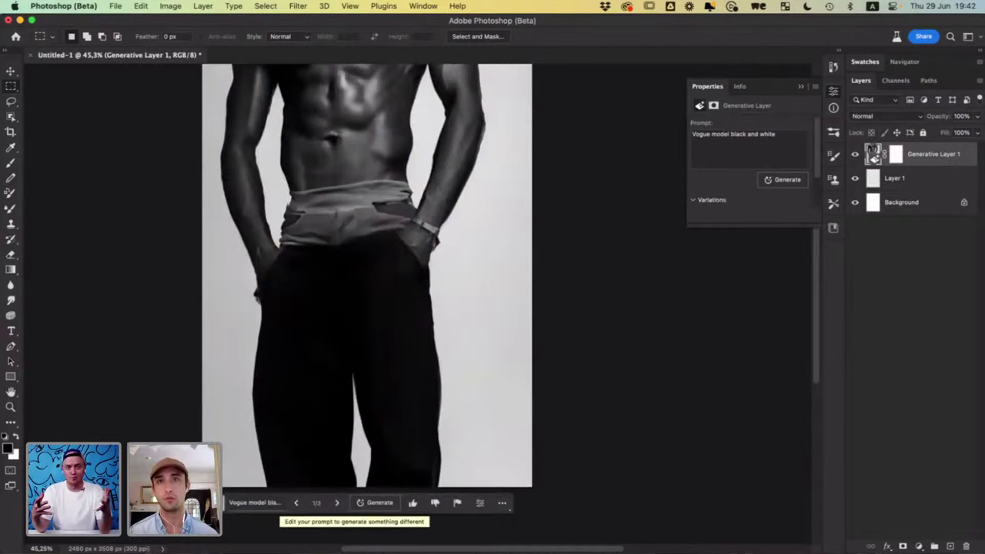
# - Look through all variations of the black-and-white Vogue model and return to the second one
pyautogui.click(335, 504)
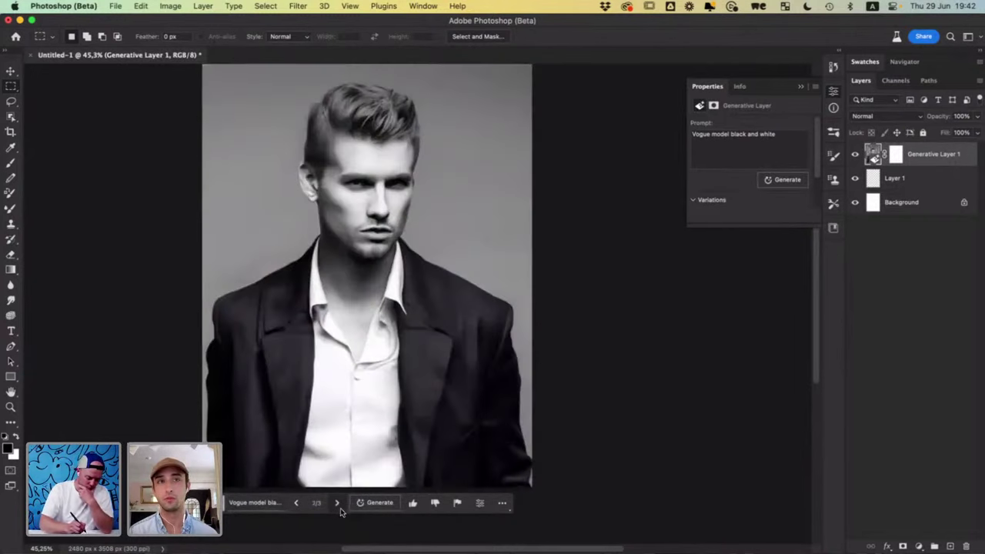
pyautogui.click(336, 505)
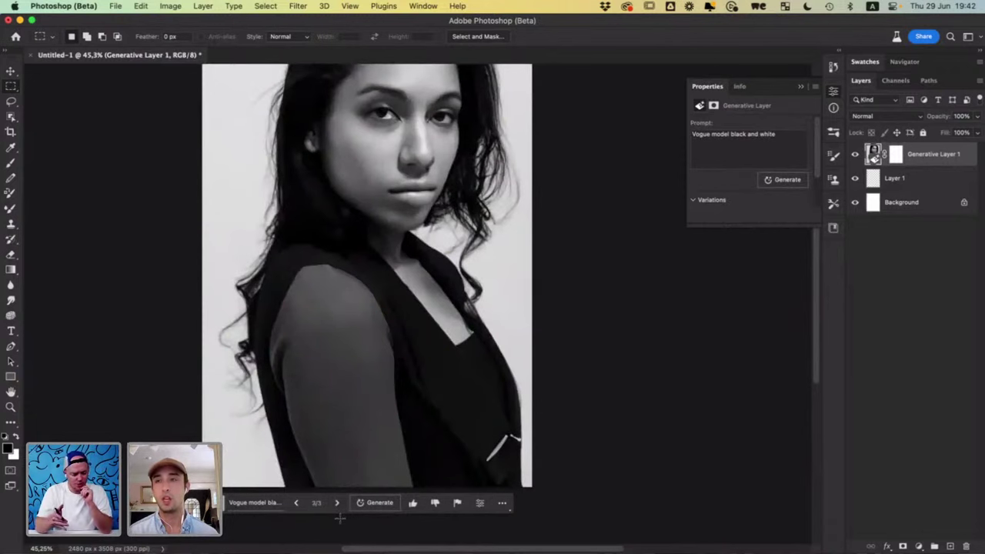
pyautogui.click(296, 503)
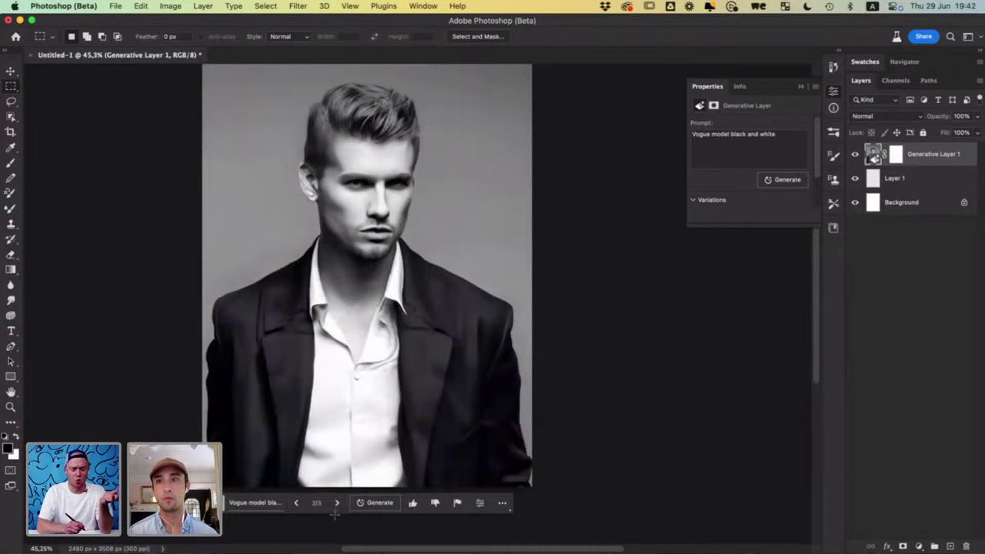
# - Hide Generative Layer 1, select the whole canvas and generate "vogue model portrait female" in it
pyautogui.click(855, 155)
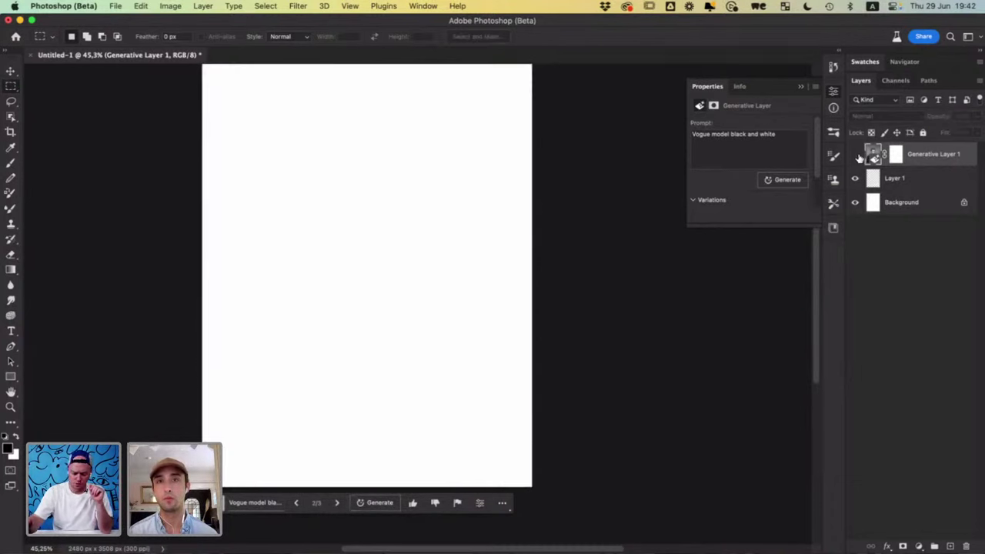
pyautogui.press('super+a')
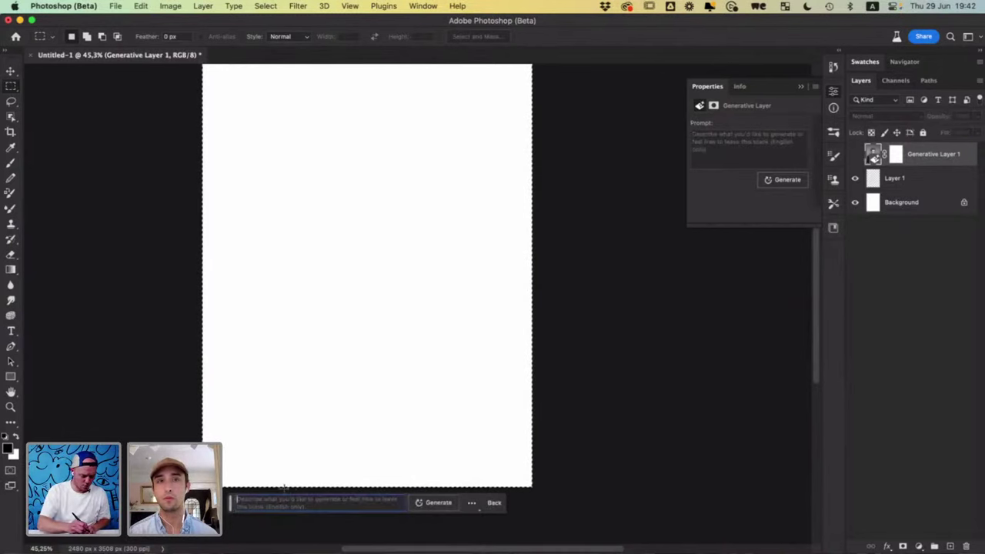
pyautogui.write('vogue model portrait female')
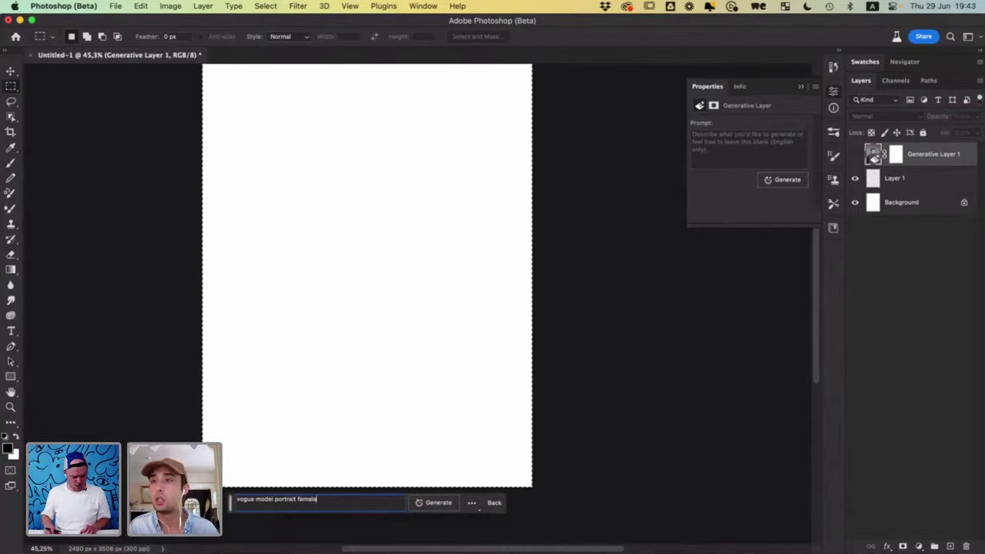
pyautogui.press('Return')
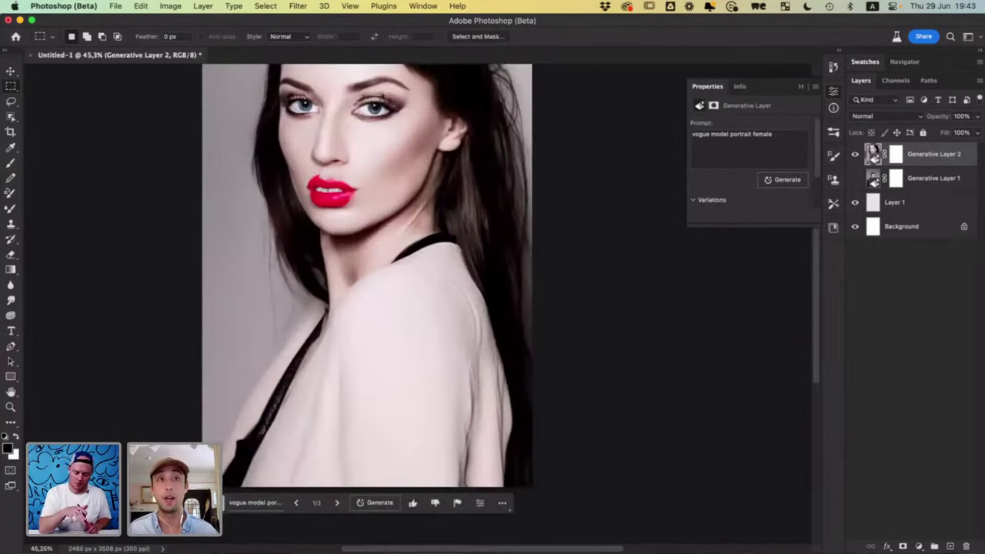
# - Go through the female portrait variations and choose the second, black-and-white one with curly hair
pyautogui.click(336, 504)
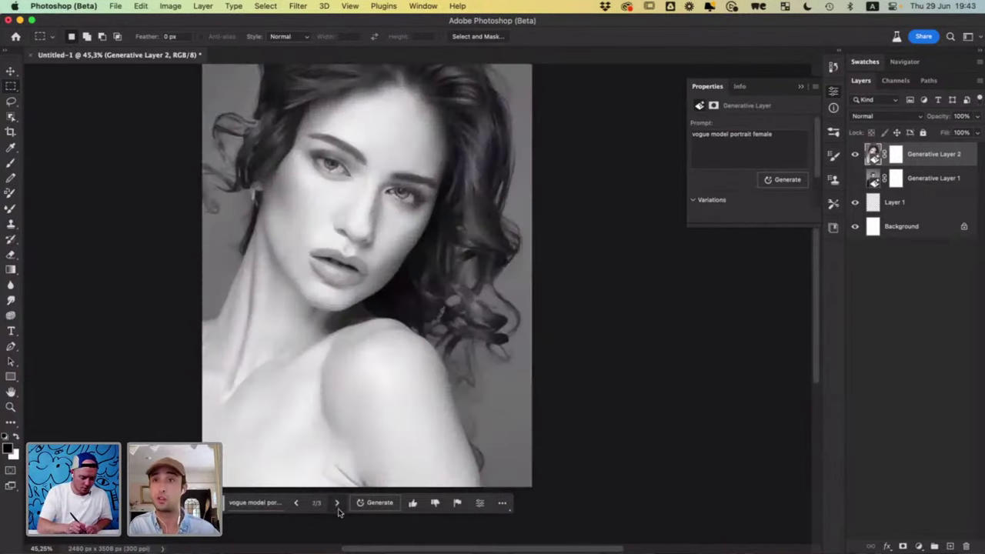
pyautogui.click(336, 503)
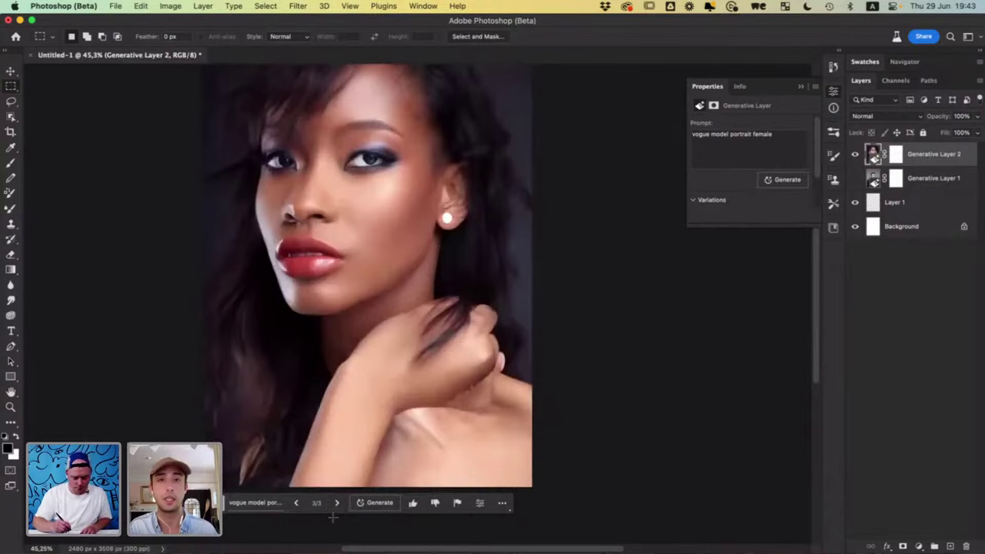
pyautogui.click(297, 504)
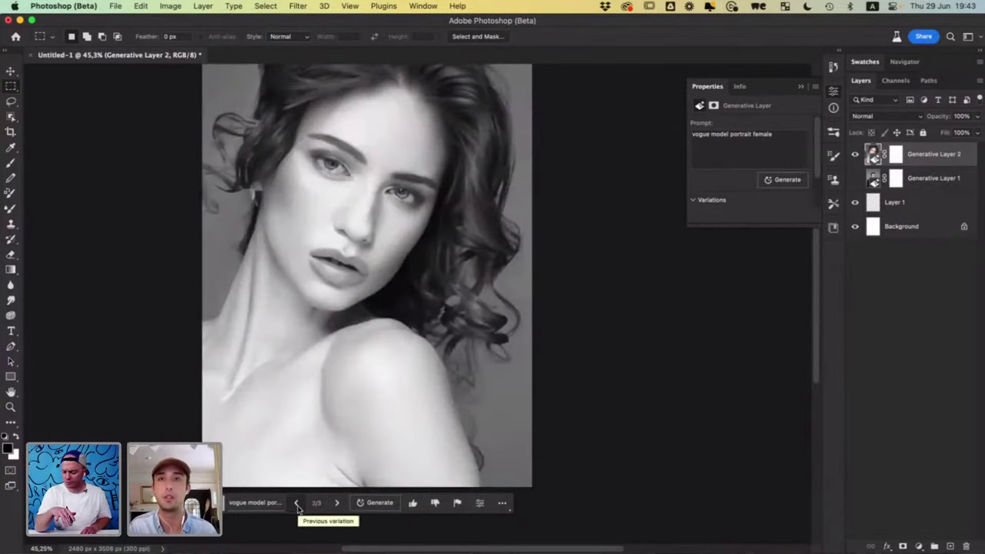
# - Delete the hidden Generative Layer 1 and make Generative Layer 2 the active layer
pyautogui.click(934, 183)
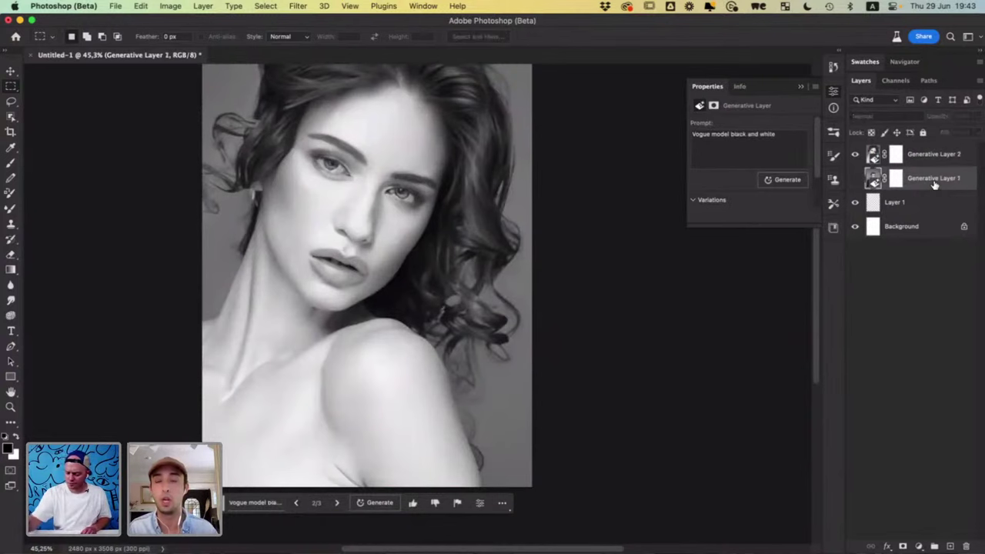
pyautogui.click(964, 546)
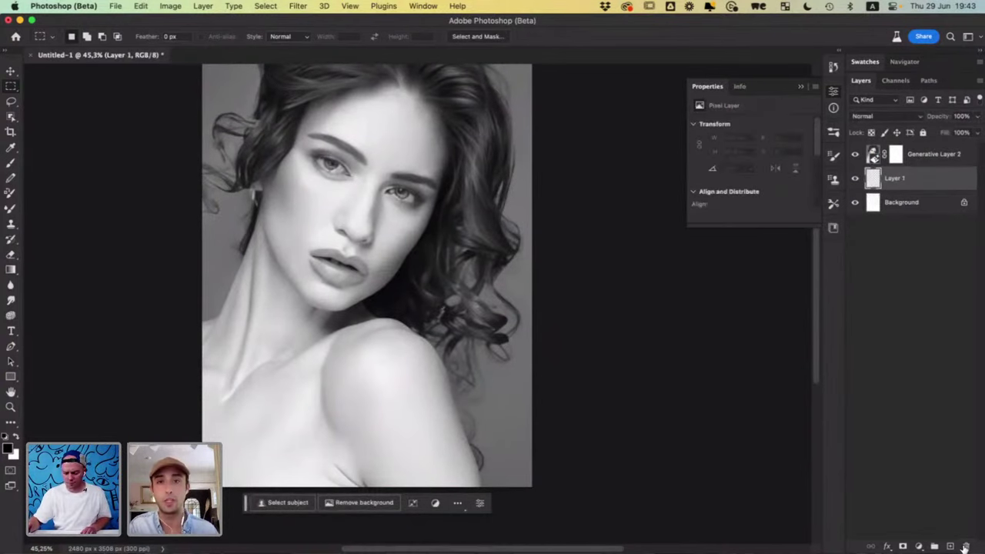
pyautogui.click(912, 155)
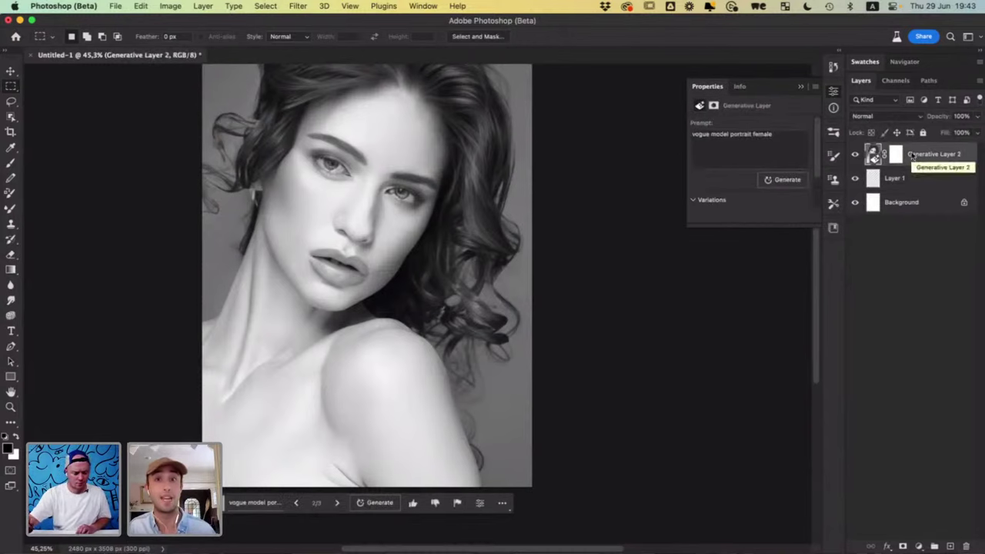
# - Compare all three female portrait variations again with the whole canvas in view, ending on the second one
pyautogui.moveTo(451, 318); pyautogui.dragTo(493, 385)
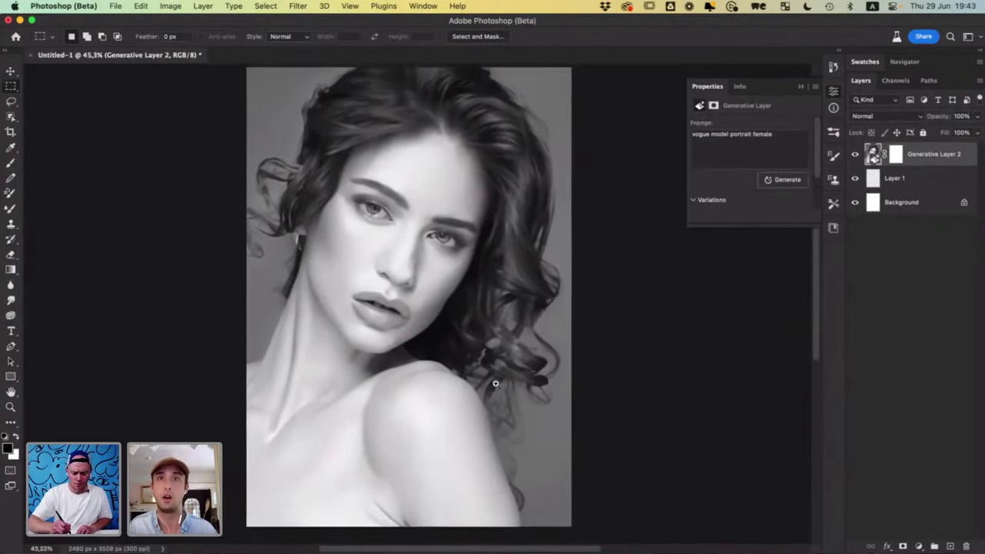
pyautogui.scroll(-2, 493, 385)
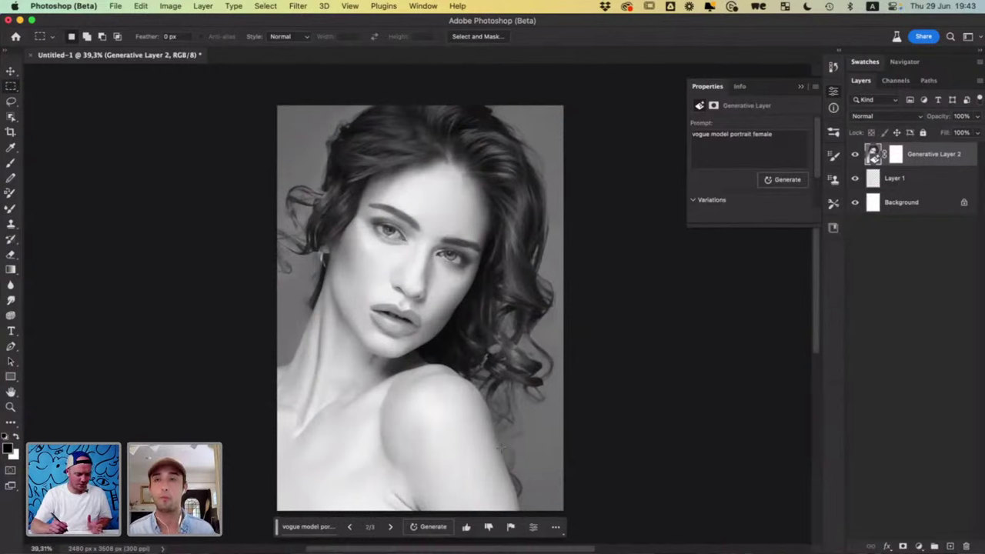
pyautogui.click(349, 526)
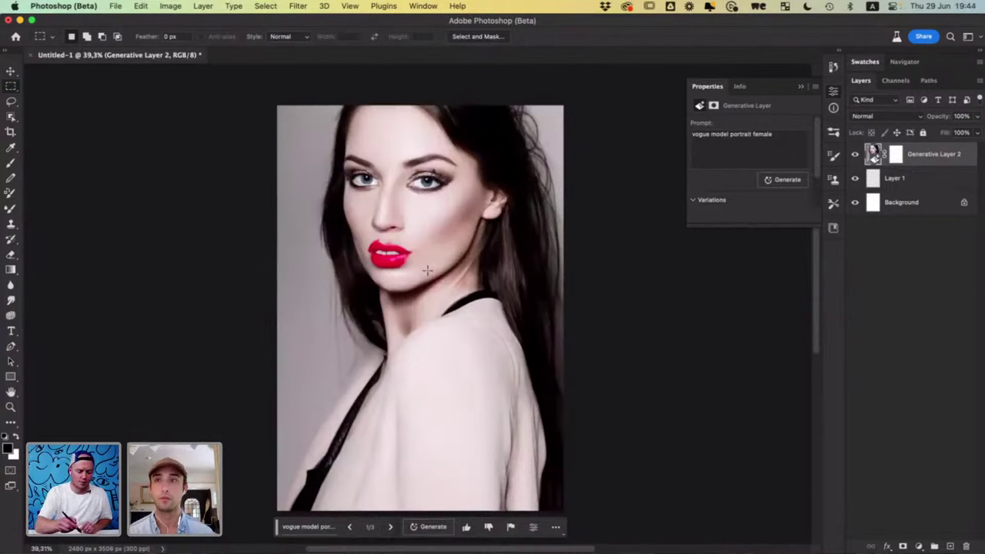
pyautogui.click(390, 527)
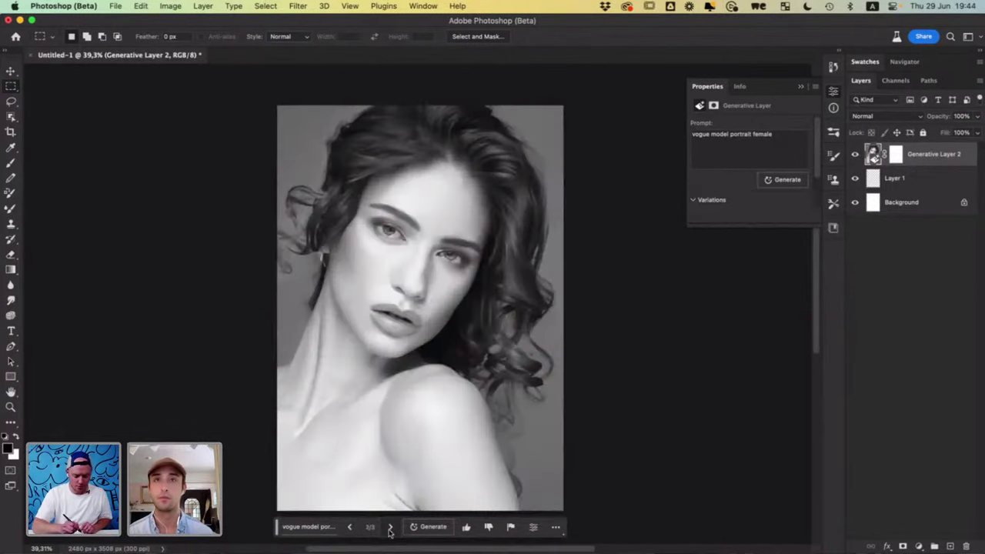
pyautogui.click(390, 529)
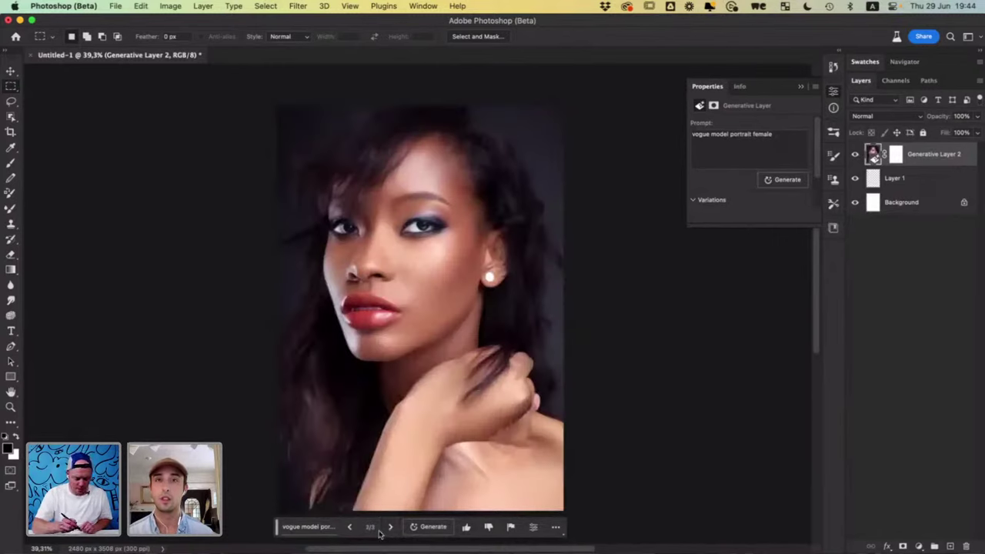
pyautogui.click(350, 529)
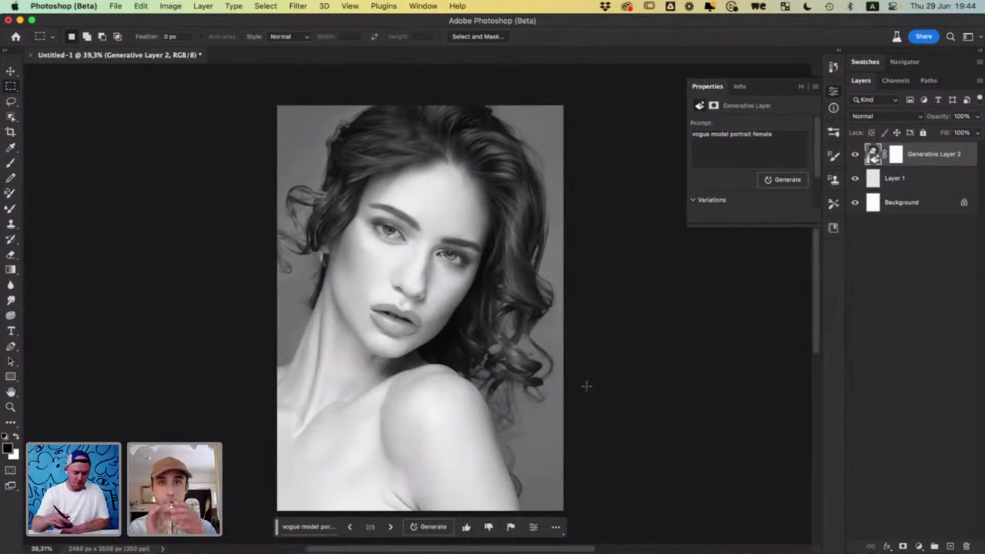
# - Lasso-select the hair and forehead across the full width of the portrait and generate a "crown of roses" there
pyautogui.moveTo(492, 93); pyautogui.dragTo(390, 191)
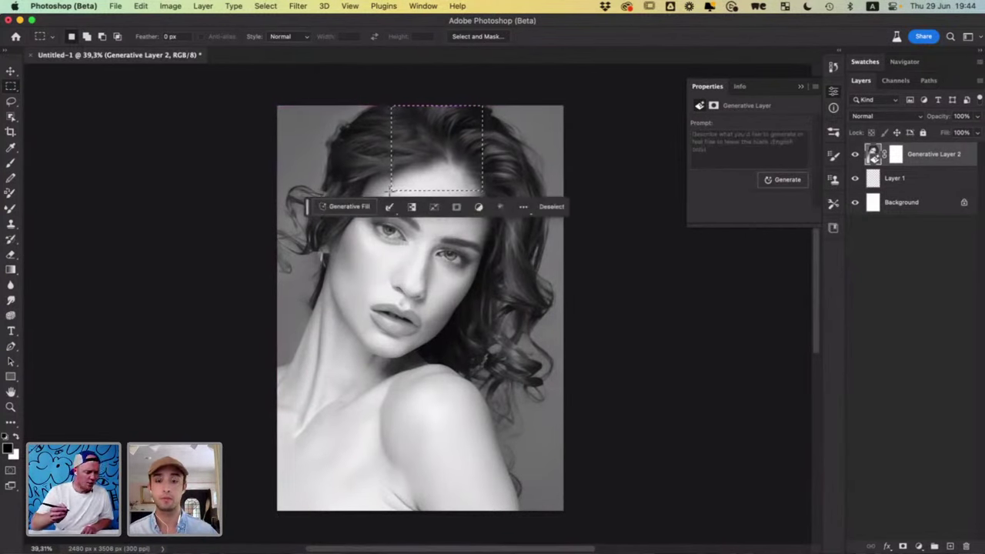
pyautogui.click(11, 103)
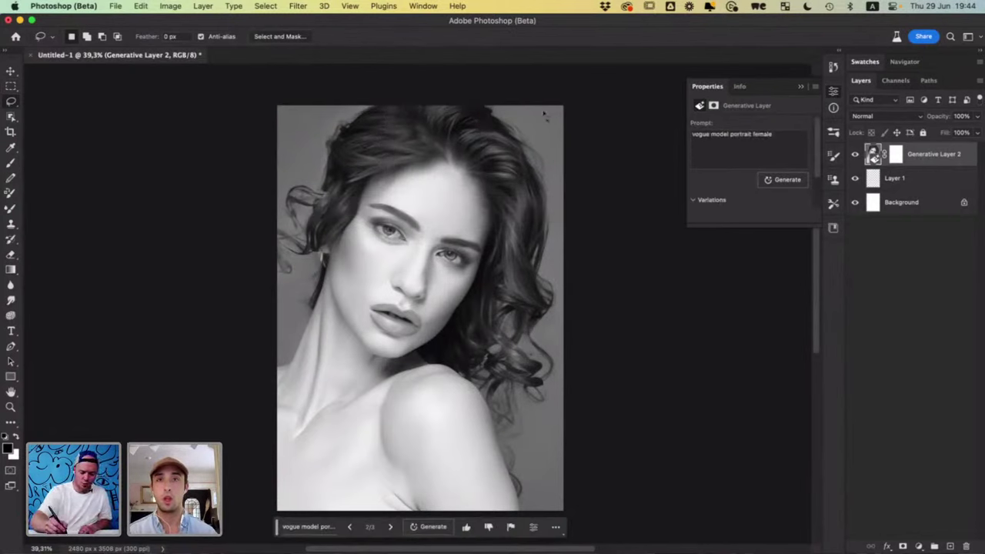
pyautogui.moveTo(546, 111)
pyautogui.mouseDown()
pyautogui.moveTo(404, 83)
pyautogui.moveTo(305, 107)
pyautogui.moveTo(262, 156)
pyautogui.moveTo(317, 209)
pyautogui.moveTo(502, 209)
pyautogui.moveTo(567, 194)
pyautogui.moveTo(585, 128)
pyautogui.moveTo(553, 100)
pyautogui.moveTo(529, 98)
pyautogui.mouseUp()
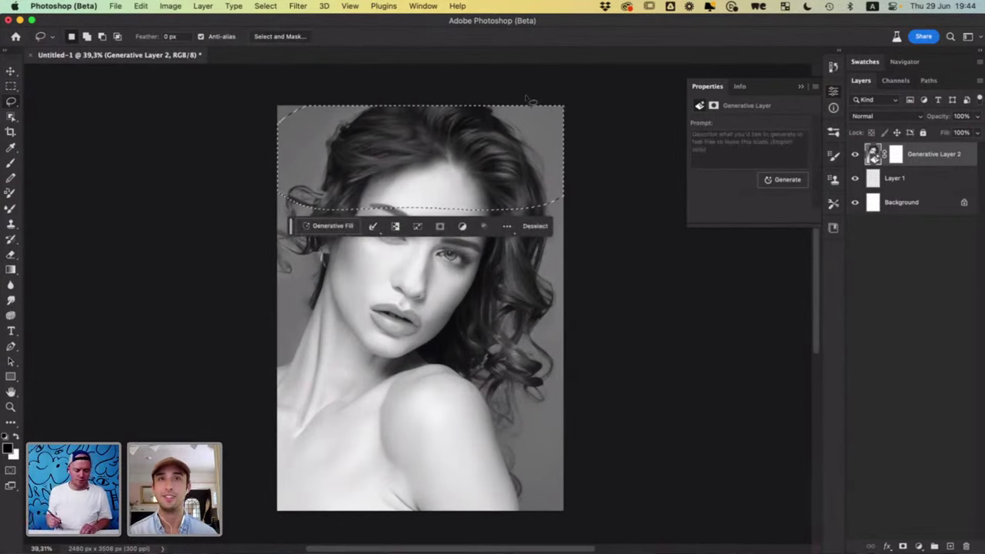
pyautogui.click(331, 225)
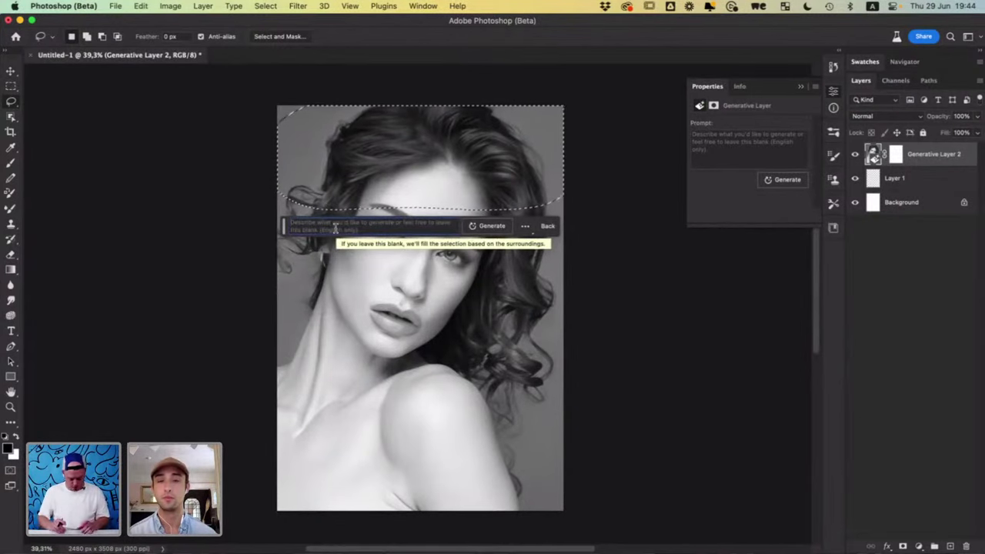
pyautogui.write('crown of roses')
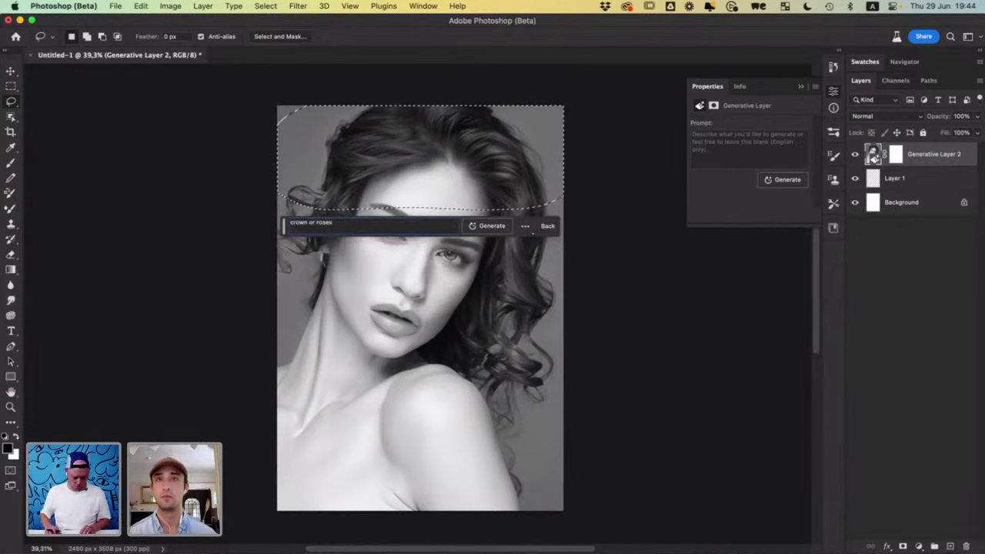
pyautogui.press('Return')
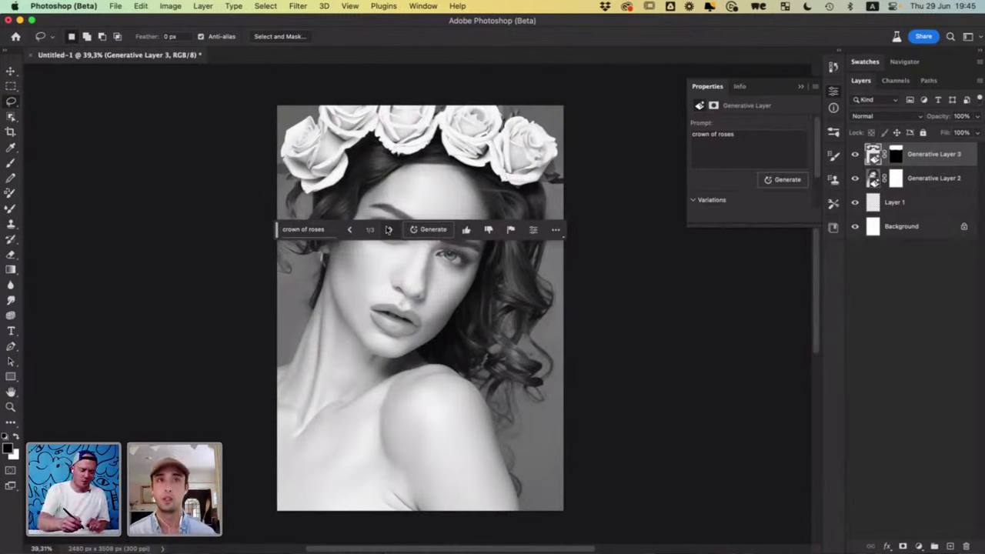
# - Switch the rose crown to its third variation and inspect the unobstructed portrait, leaving Generative Layer 3 active
pyautogui.click(391, 232)
pyautogui.click(390, 231)
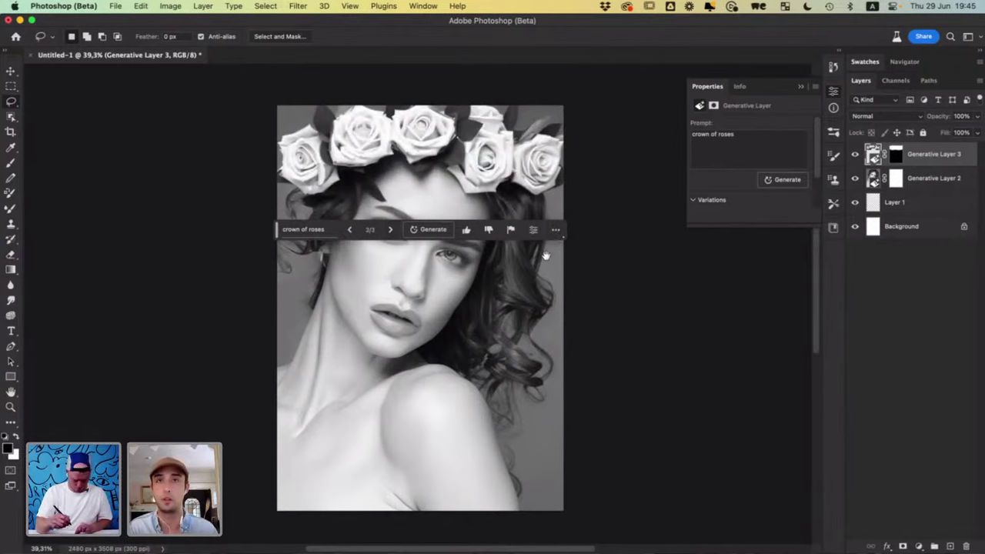
pyautogui.scroll(-3, 500, 378)
pyautogui.scroll(2, 496, 375)
pyautogui.scroll(2, 495, 375)
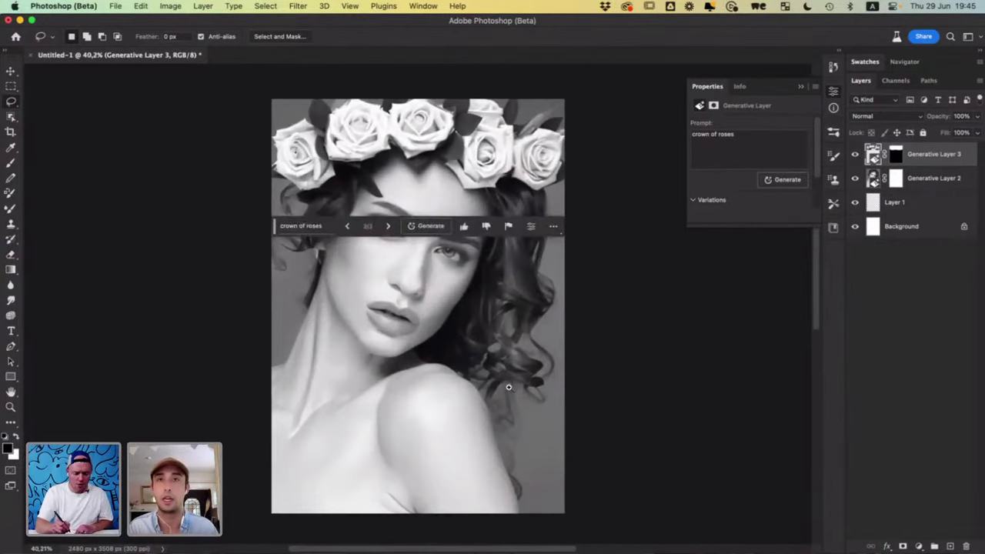
pyautogui.scroll(-2, 496, 377)
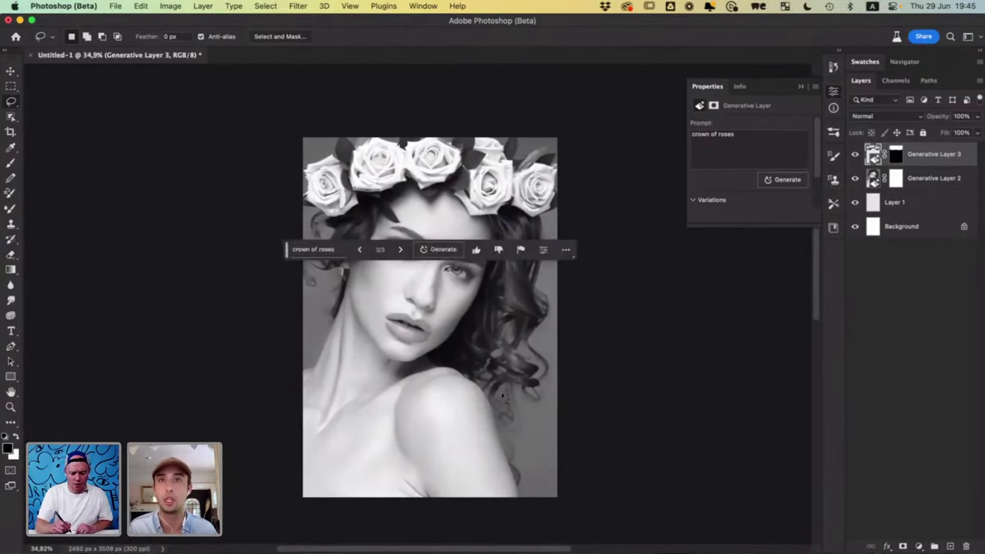
pyautogui.click(888, 265)
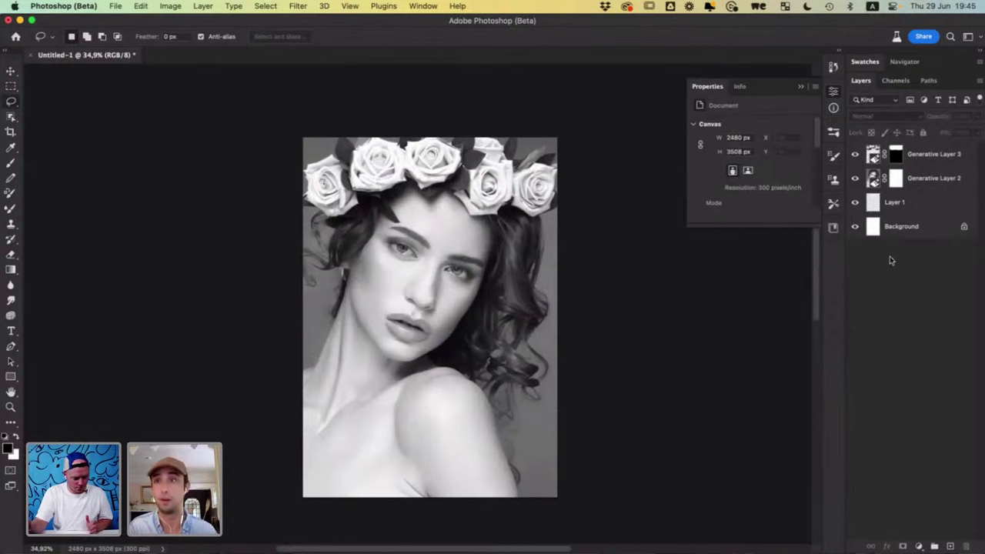
pyautogui.click(919, 154)
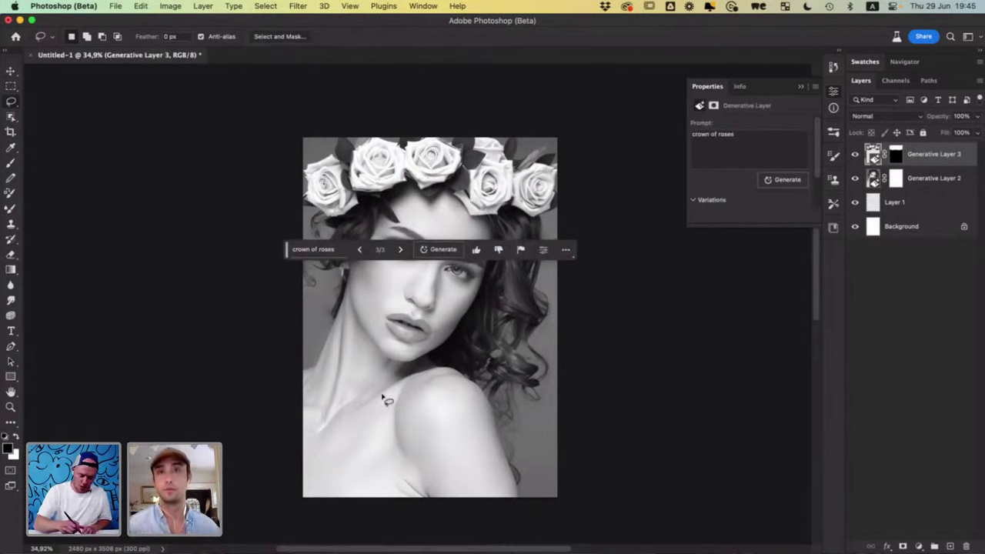
# - Lasso-select the neck, shoulders and chest across the full width of the portrait and generate a "flower dress" there
pyautogui.moveTo(555, 435)
pyautogui.mouseDown()
pyautogui.moveTo(481, 374)
pyautogui.moveTo(431, 361)
pyautogui.moveTo(367, 369)
pyautogui.moveTo(330, 354)
pyautogui.moveTo(263, 417)
pyautogui.moveTo(266, 511)
pyautogui.moveTo(313, 521)
pyautogui.moveTo(575, 509)
pyautogui.moveTo(585, 440)
pyautogui.mouseUp()
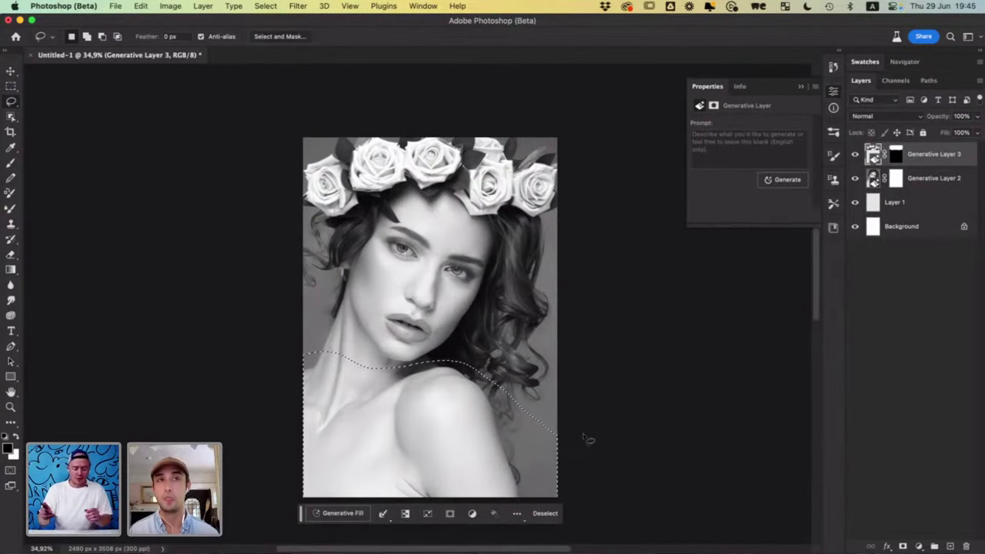
pyautogui.click(345, 513)
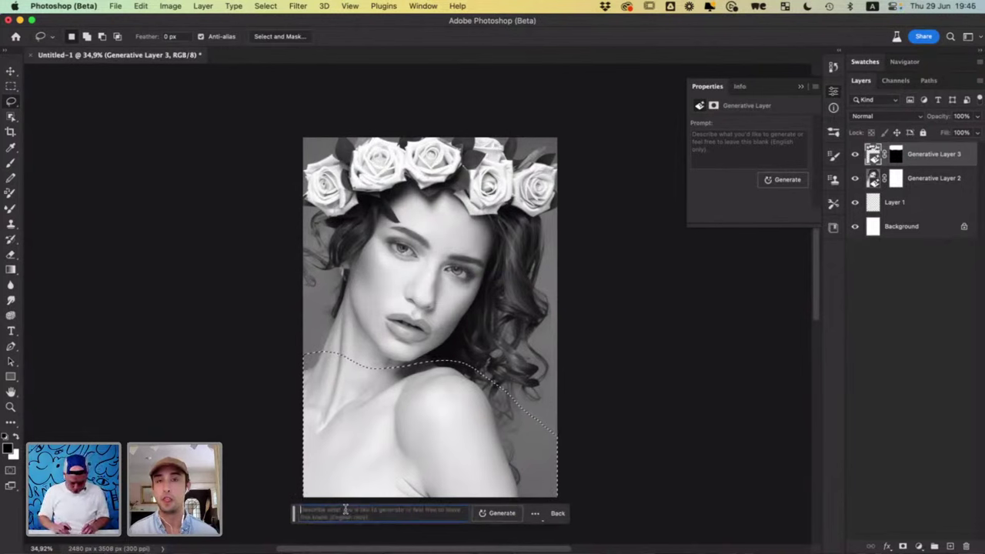
pyautogui.write('dra')
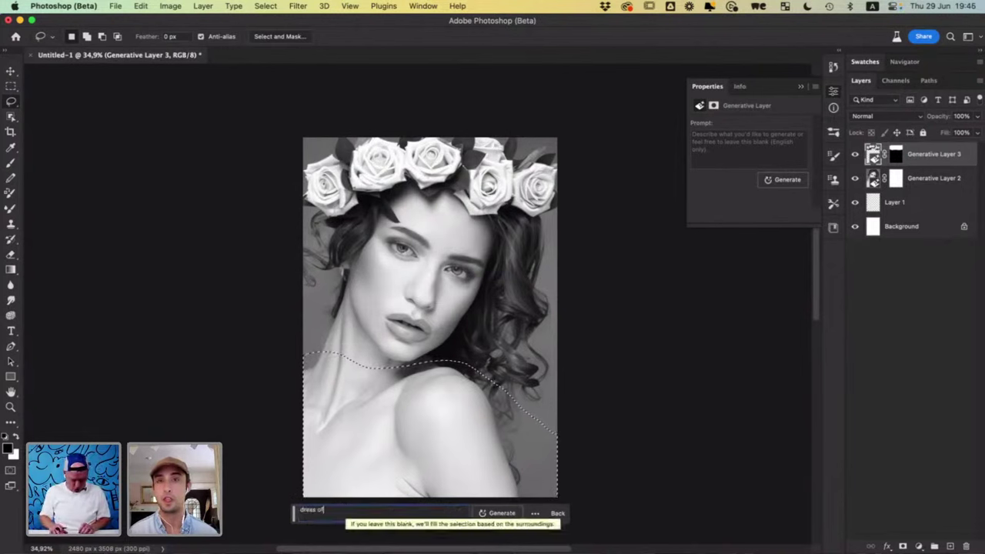
pyautogui.press('BackSpace')
pyautogui.press('BackSpace')
pyautogui.press('BackSpace')
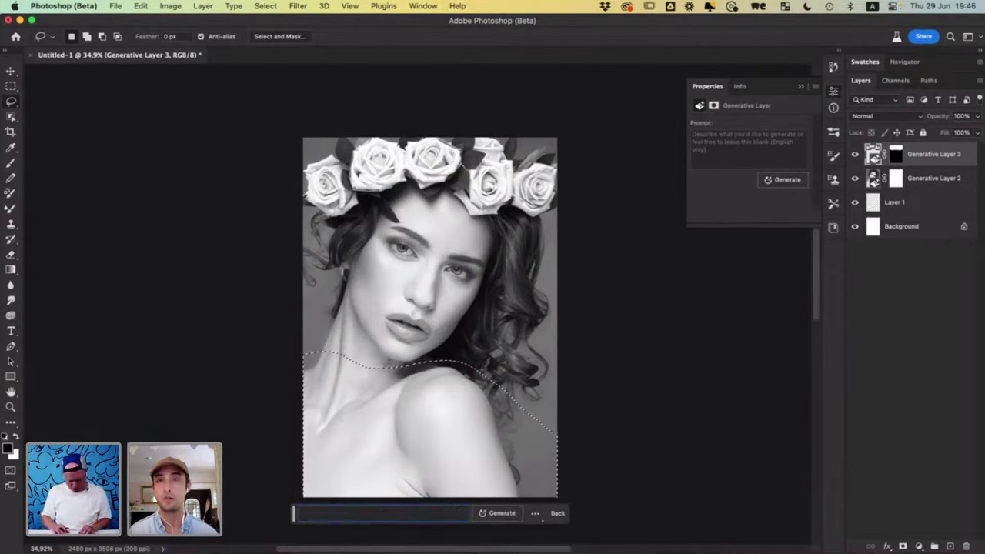
pyautogui.write('flower d')
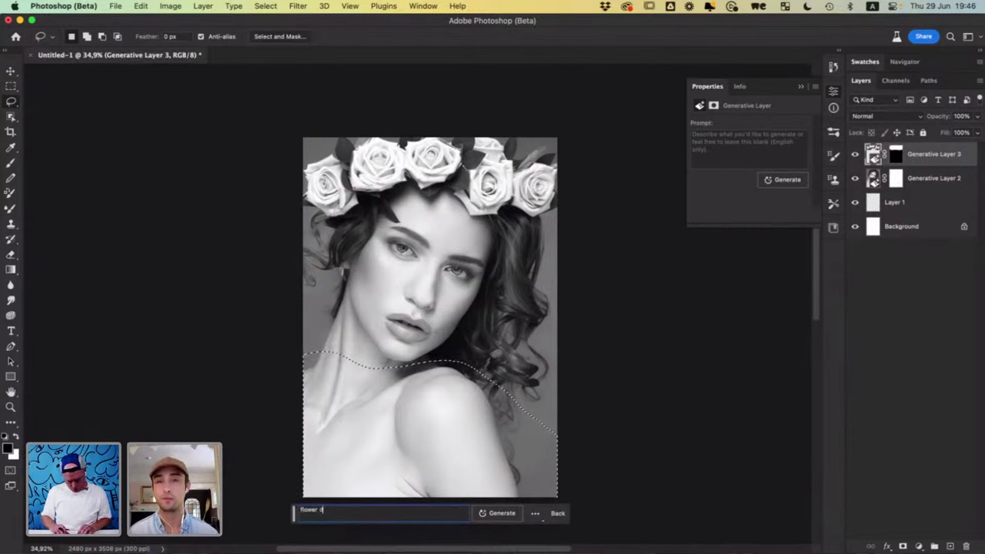
pyautogui.write('ress')
pyautogui.press('Return')
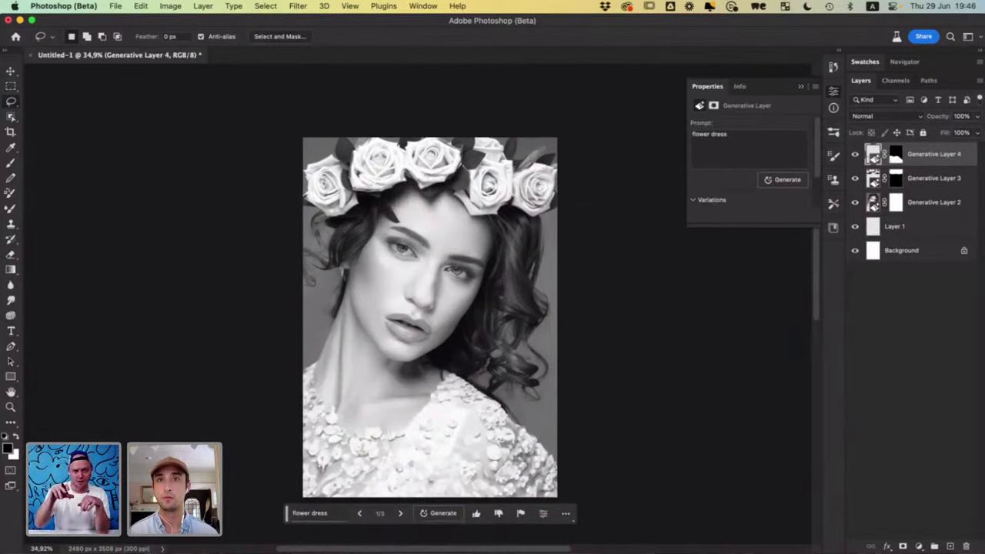
# - Compare the three flower dress variations and settle on the third one with the large blossoms
pyautogui.click(400, 513)
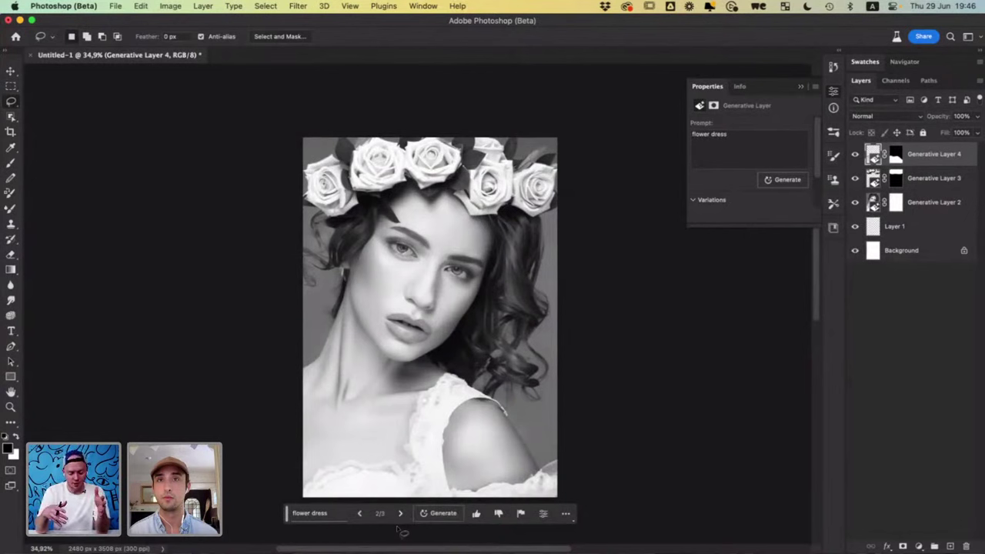
pyautogui.click(399, 516)
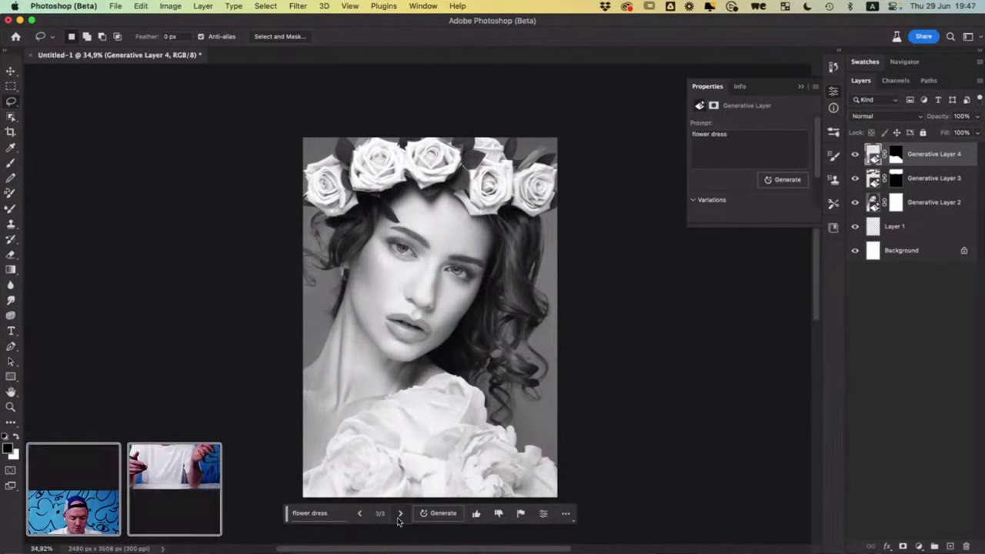
pyautogui.click(359, 514)
pyautogui.click(359, 520)
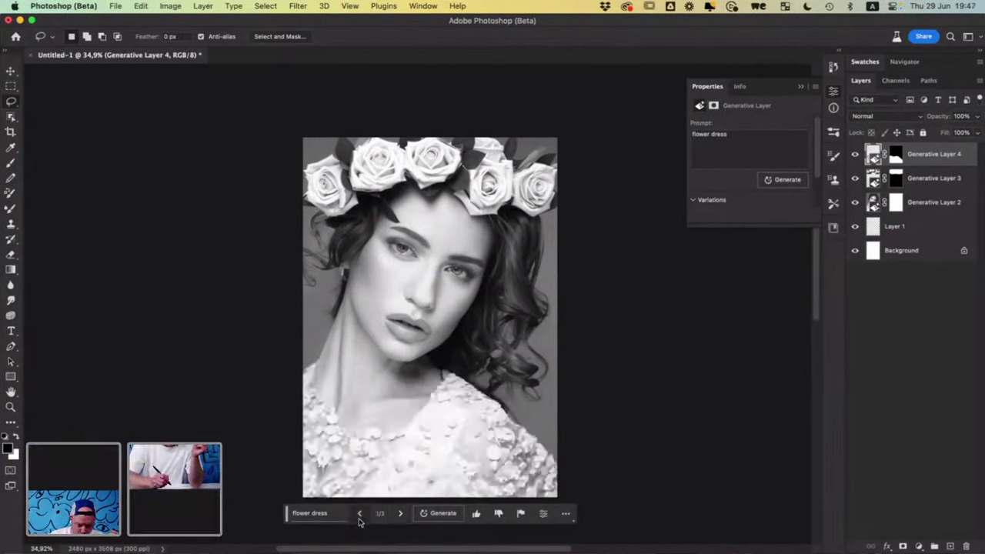
pyautogui.click(400, 514)
pyautogui.click(400, 514)
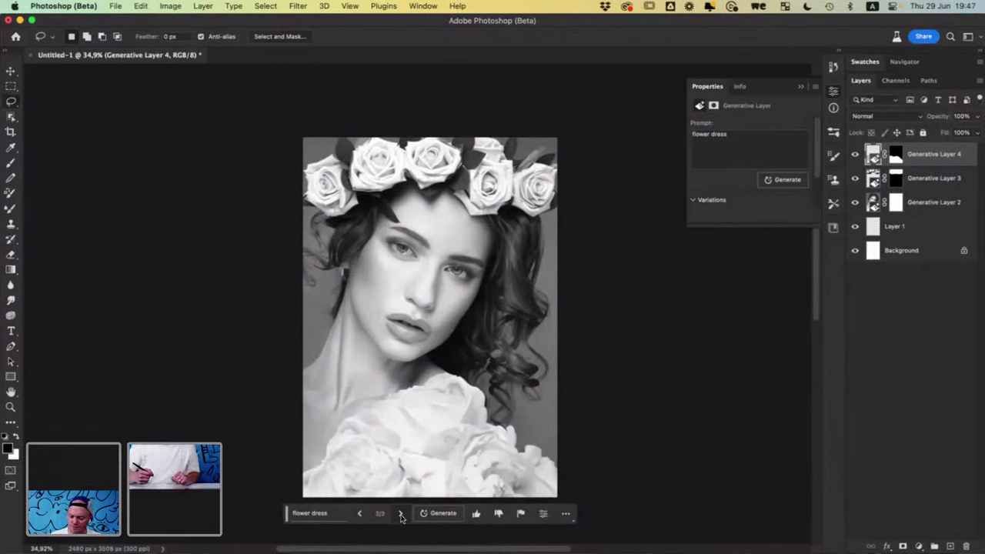
# - Add a new empty layer above Generative Layer 4 and choose the TGTS - Brush Pen - Crusty brush for painting
pyautogui.click(950, 547)
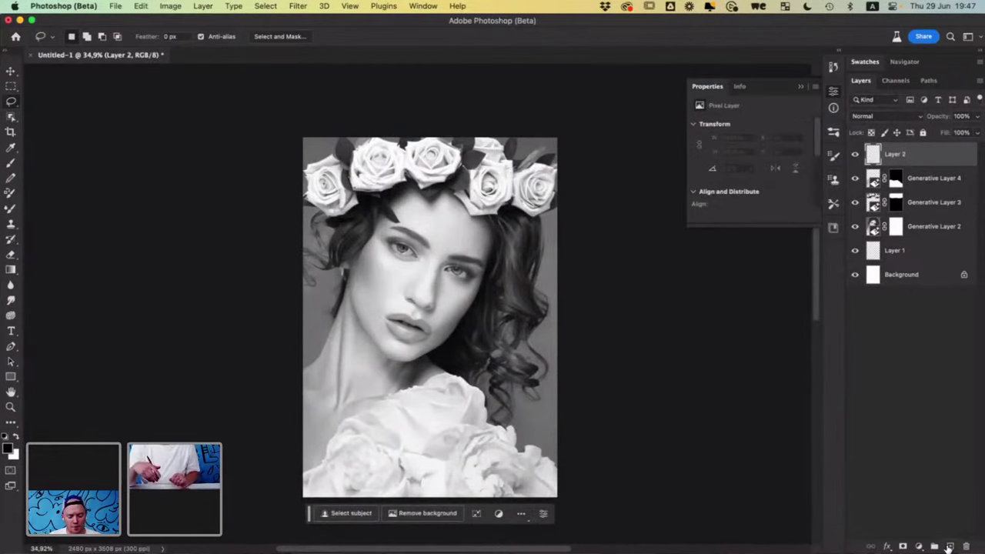
pyautogui.scroll(5, 457, 303)
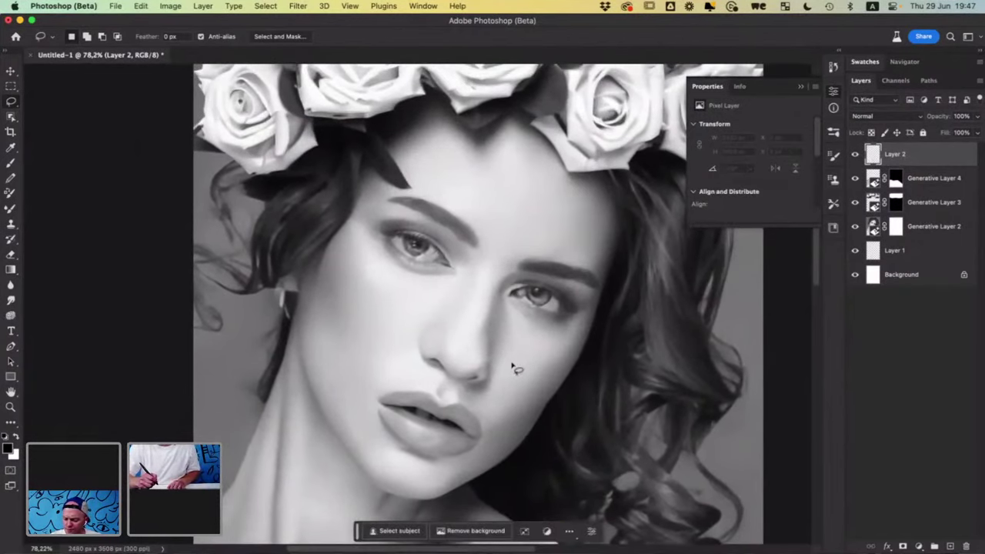
pyautogui.click(832, 134)
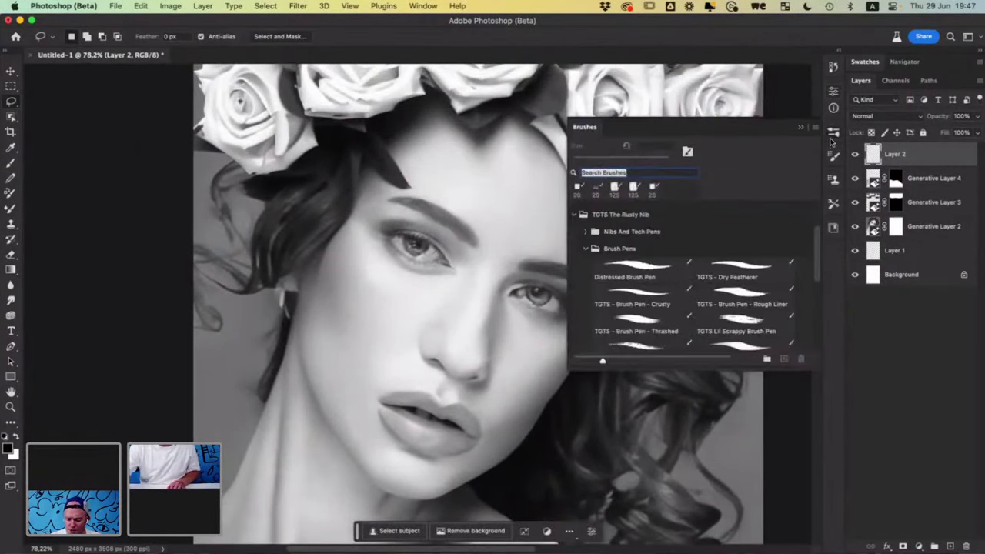
pyautogui.scroll(3, 811, 244)
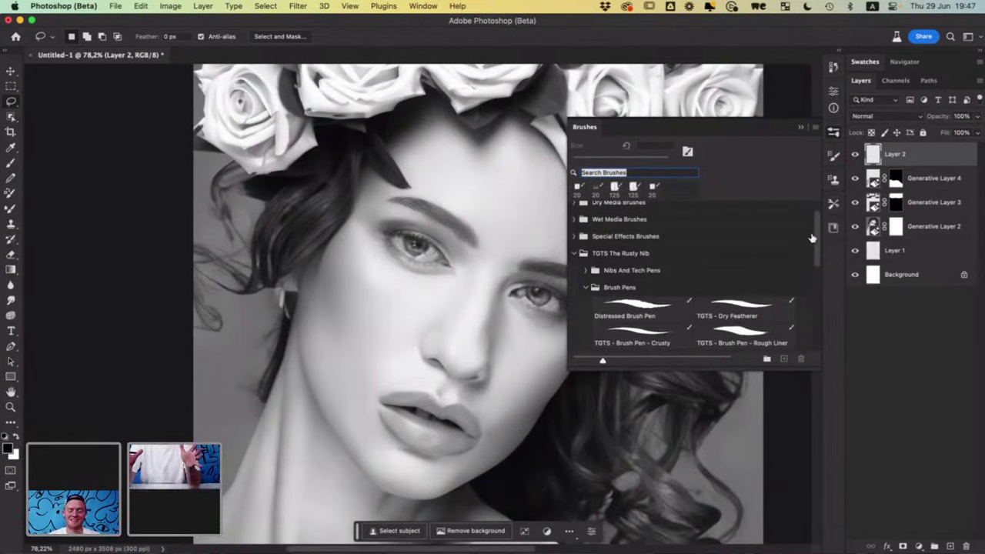
pyautogui.click(637, 337)
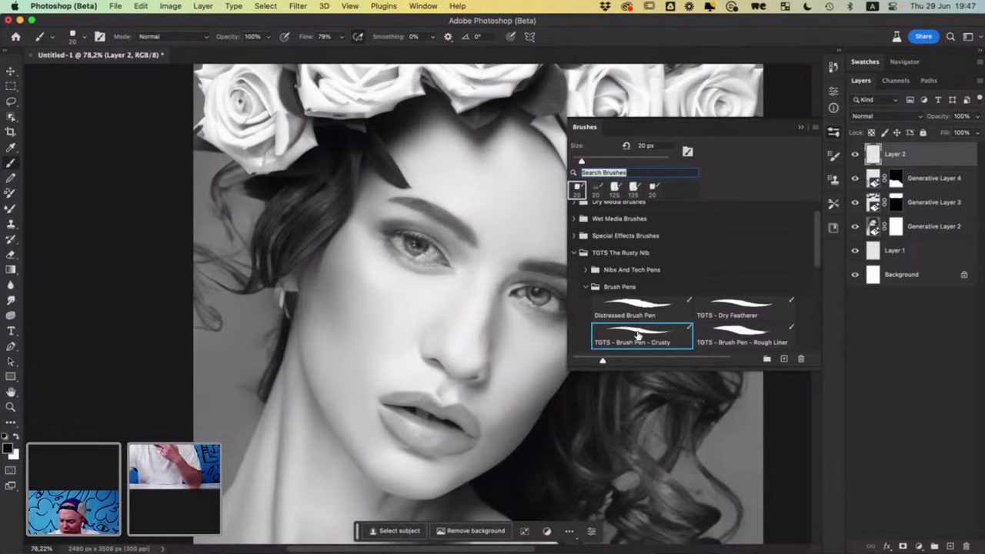
# - Show Libraries, dock it as its own column beside the layers, and pick orange from the DOODLEVERSE colours
pyautogui.click(423, 9)
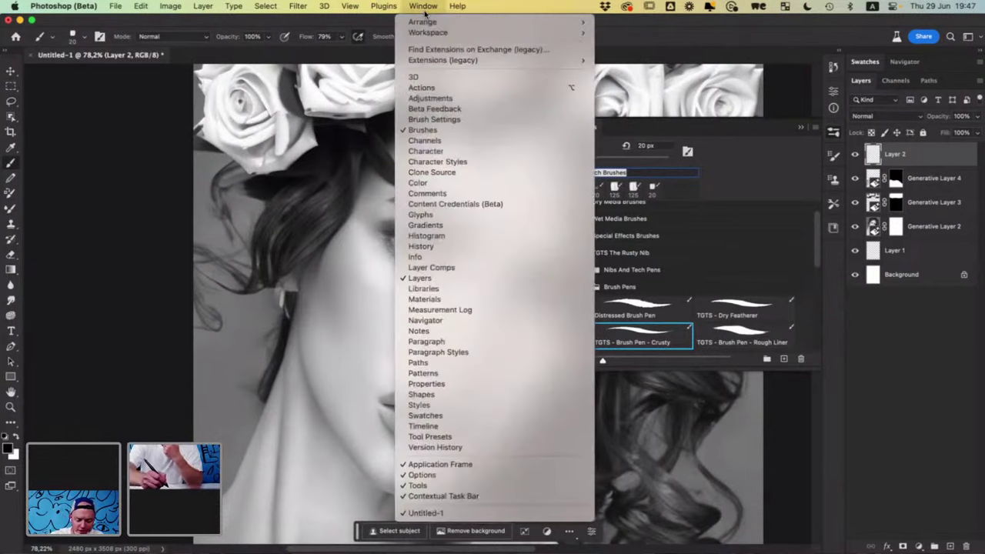
pyautogui.click(463, 289)
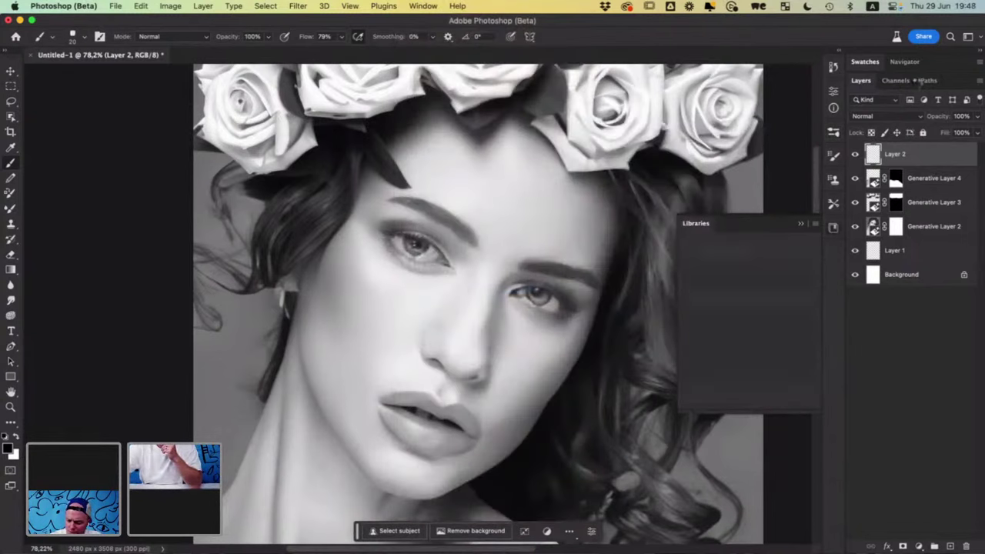
pyautogui.moveTo(696, 223); pyautogui.dragTo(932, 67)
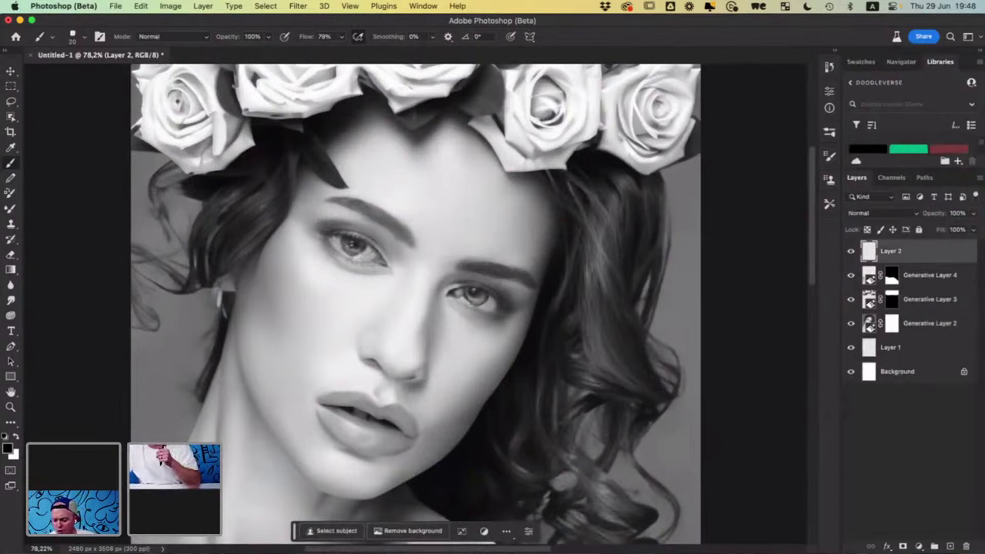
pyautogui.moveTo(944, 68); pyautogui.dragTo(842, 69)
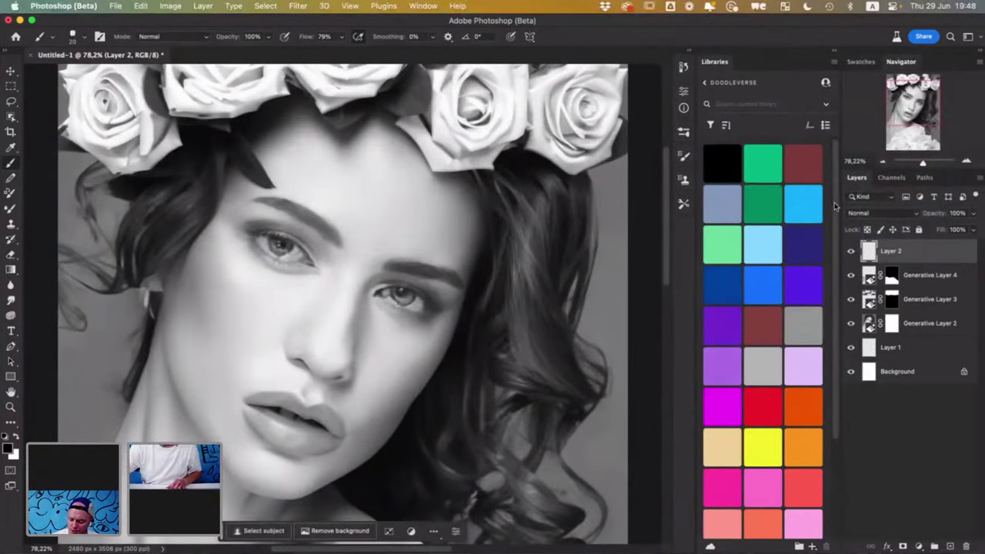
pyautogui.moveTo(835, 206); pyautogui.dragTo(835, 294)
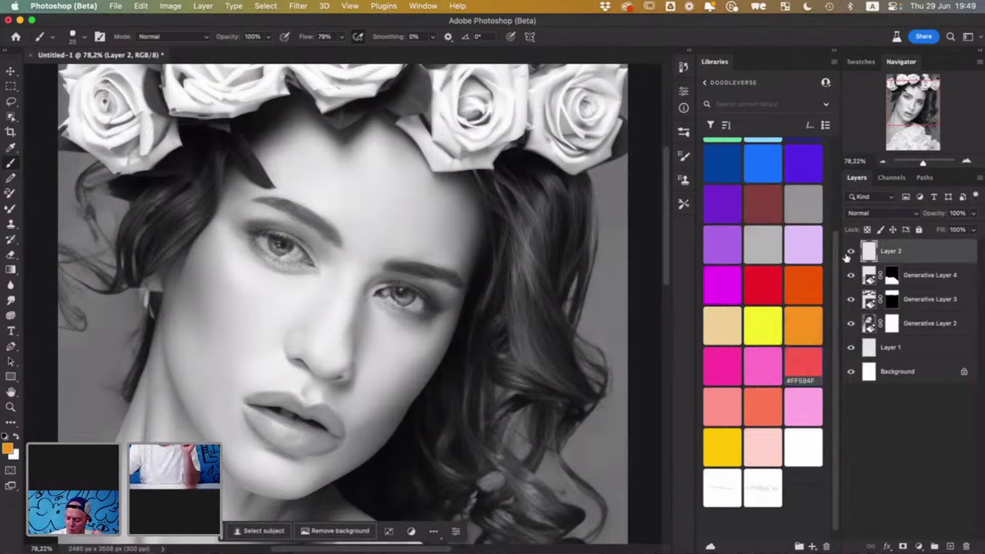
# - Try an orange brush stroke on Layer 2 along the upper lid of the woman's right eye
pyautogui.click(850, 253)
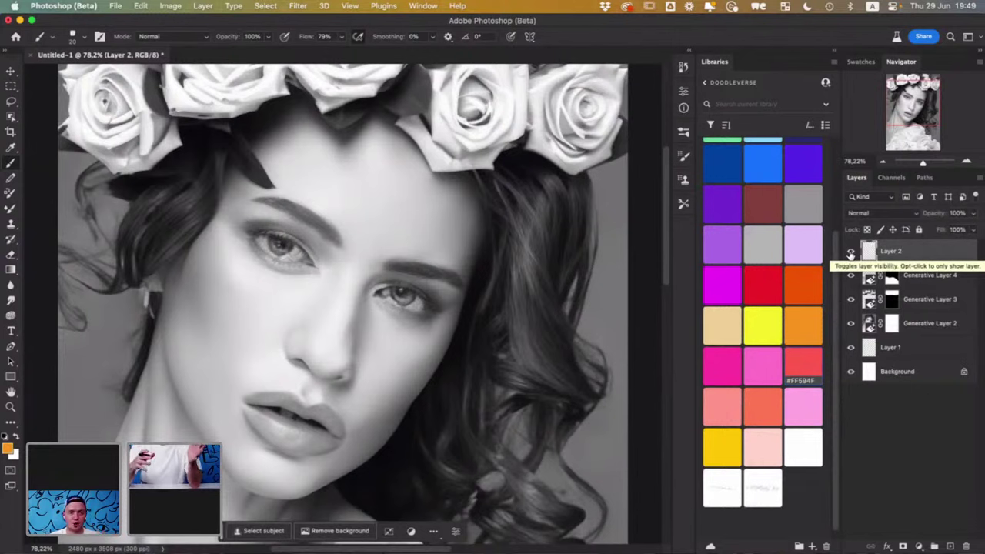
pyautogui.click(850, 253)
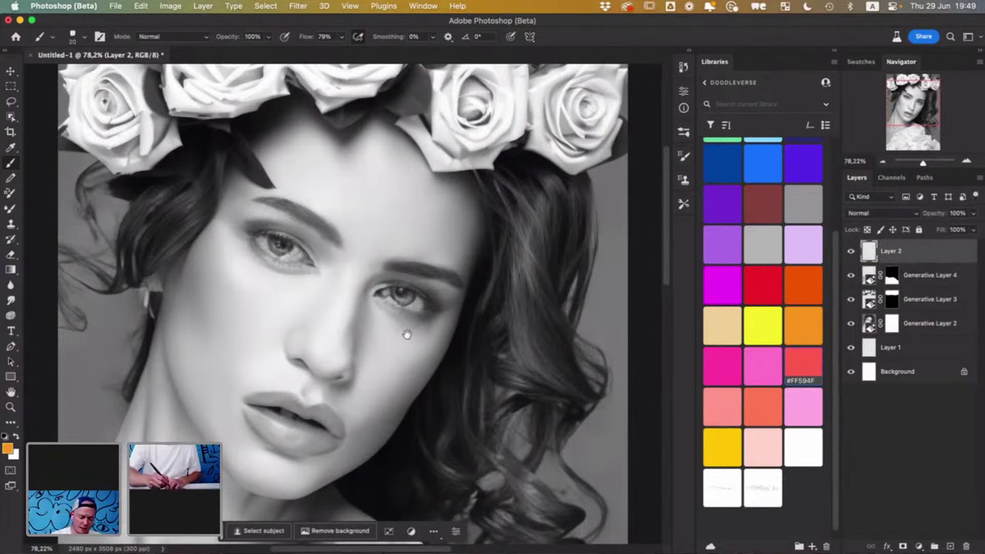
pyautogui.moveTo(402, 315); pyautogui.dragTo(570, 385)
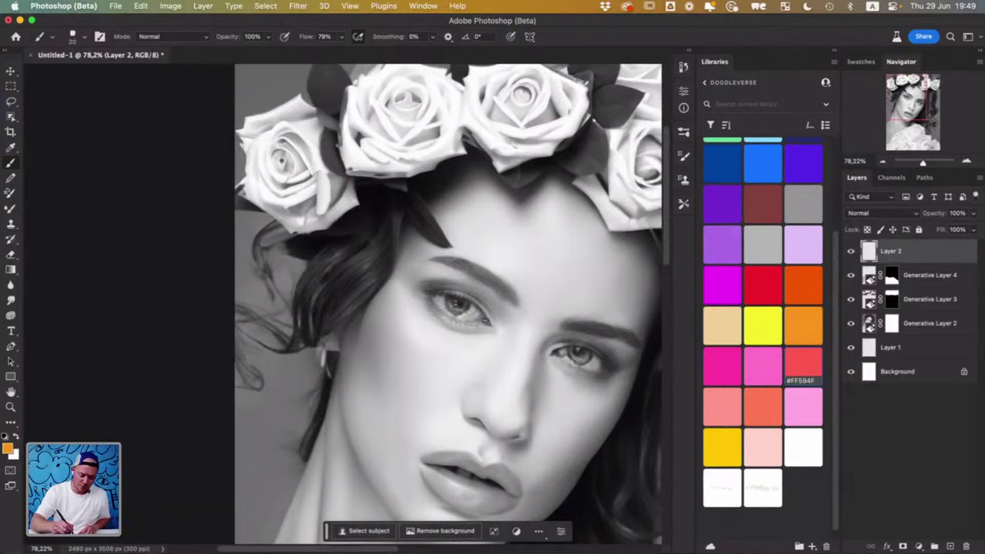
pyautogui.moveTo(488, 322); pyautogui.dragTo(446, 296)
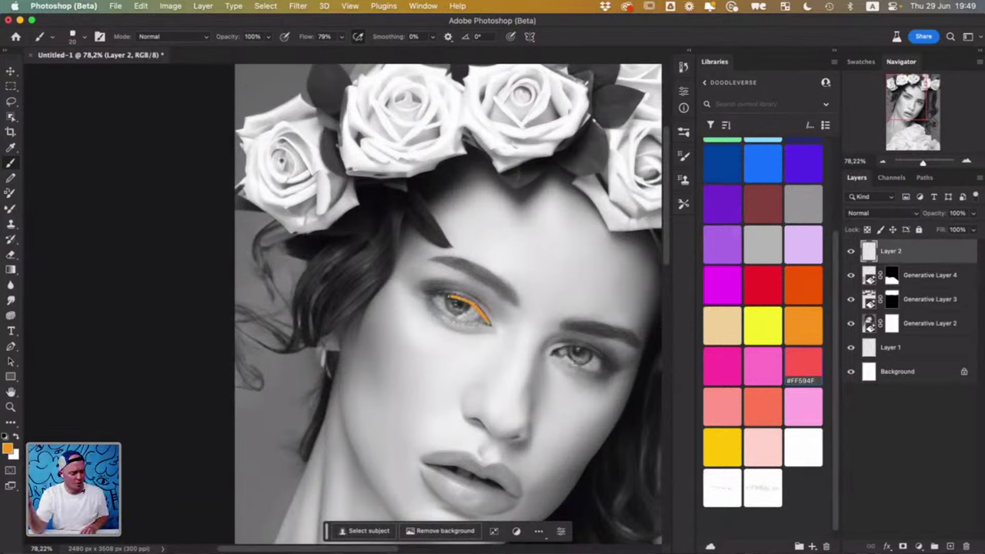
# - Set the foreground colour to the library's coral red #FF594F and undo the orange eyelid stroke
pyautogui.doubleClick(799, 367)
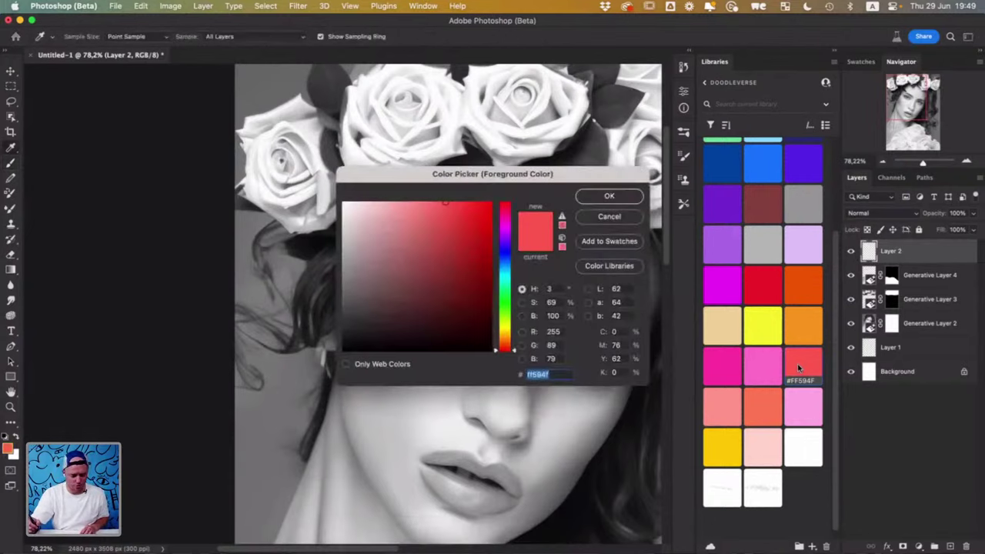
pyautogui.click(608, 196)
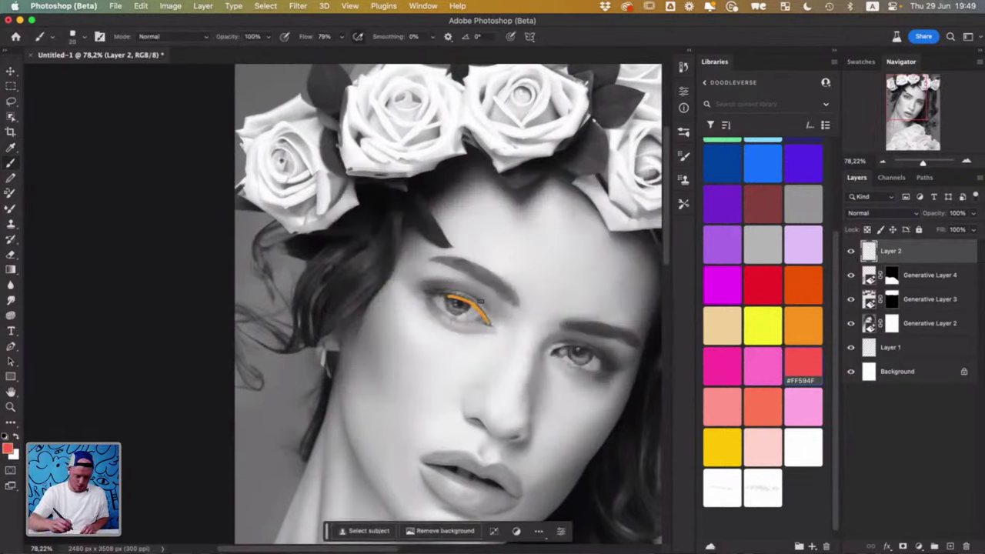
pyautogui.press('super+z')
# - Outline the woman's right eye in coral red on Layer 2 and paint the inside of the shape solid
pyautogui.moveTo(487, 321)
pyautogui.mouseDown()
pyautogui.moveTo(435, 293)
pyautogui.moveTo(462, 322)
pyautogui.moveTo(487, 325)
pyautogui.mouseUp()
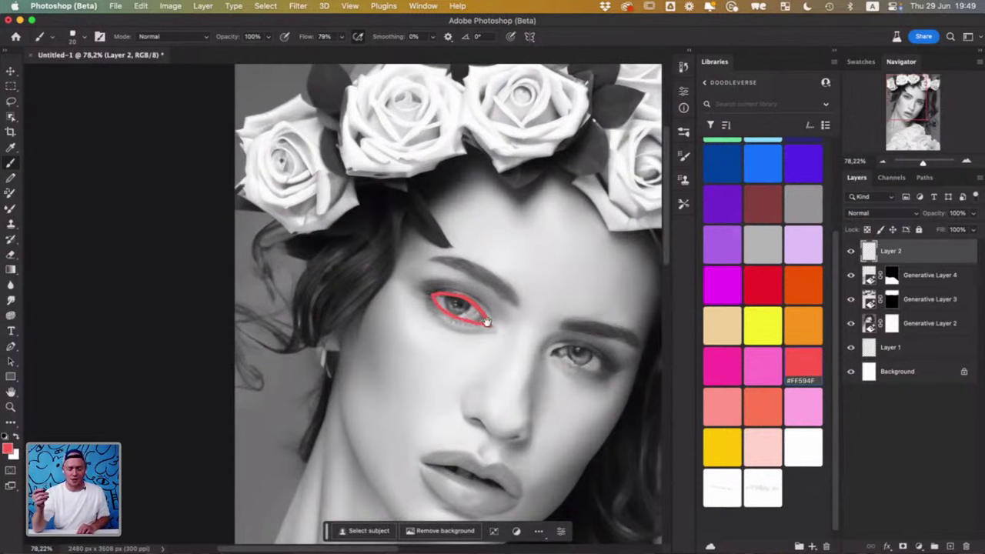
pyautogui.scroll(5, 565, 348)
pyautogui.moveTo(361, 273)
pyautogui.mouseDown()
pyautogui.moveTo(380, 288)
pyautogui.moveTo(391, 286)
pyautogui.moveTo(392, 272)
pyautogui.moveTo(397, 299)
pyautogui.moveTo(405, 298)
pyautogui.moveTo(398, 270)
pyautogui.moveTo(420, 289)
pyautogui.moveTo(417, 305)
pyautogui.moveTo(416, 297)
pyautogui.moveTo(444, 311)
pyautogui.mouseUp()
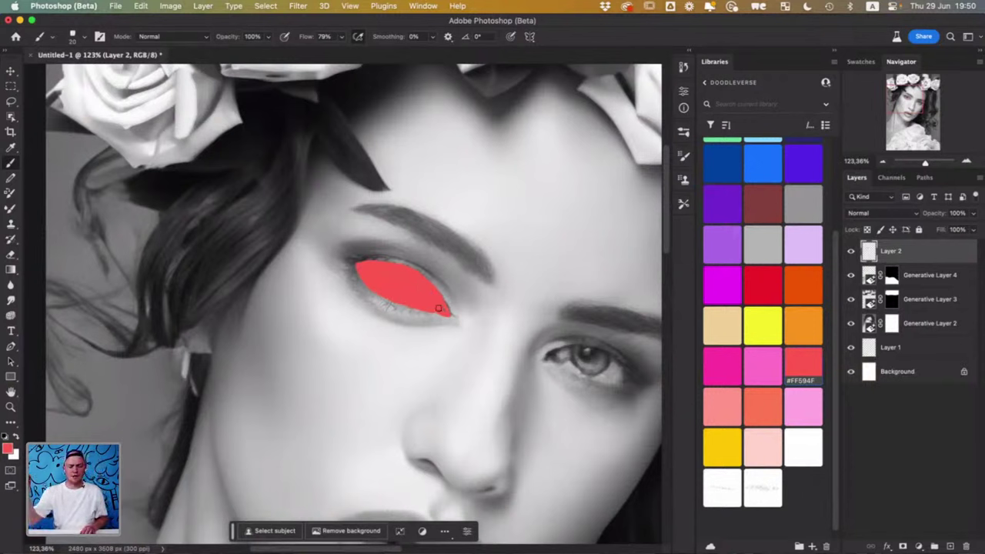
# - Paint six short coral-red lash strokes fanning out below the filled eye, from its middle to the inner corner
pyautogui.hscroll(5, 461, 323)
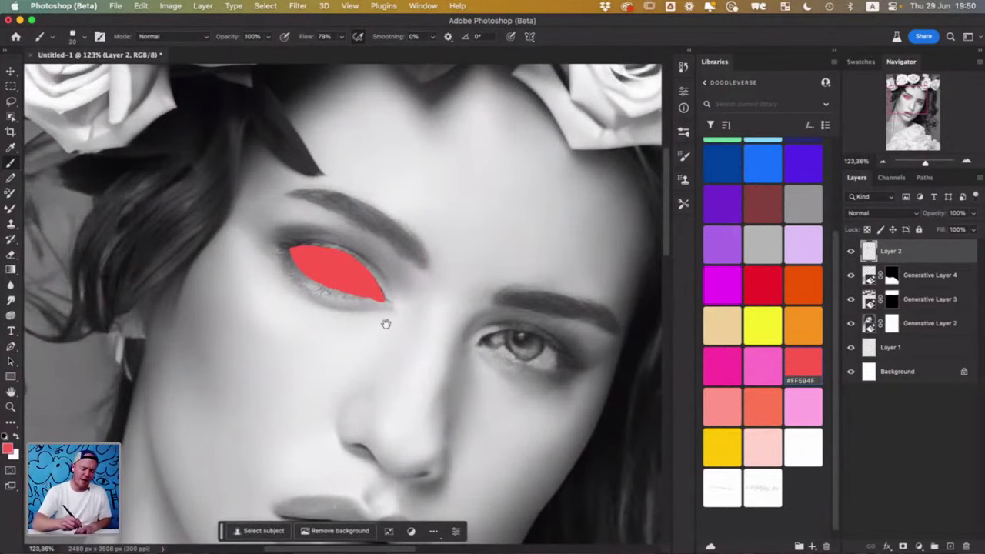
pyautogui.moveTo(385, 323); pyautogui.dragTo(451, 340)
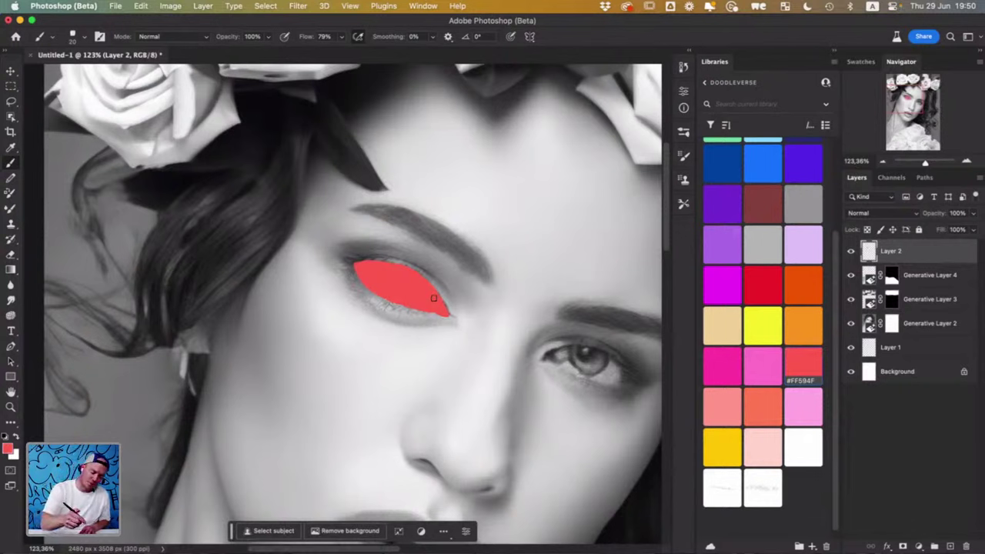
pyautogui.moveTo(377, 316)
pyautogui.mouseDown()
pyautogui.moveTo(358, 354)
pyautogui.moveTo(379, 318)
pyautogui.moveTo(380, 360)
pyautogui.mouseUp()
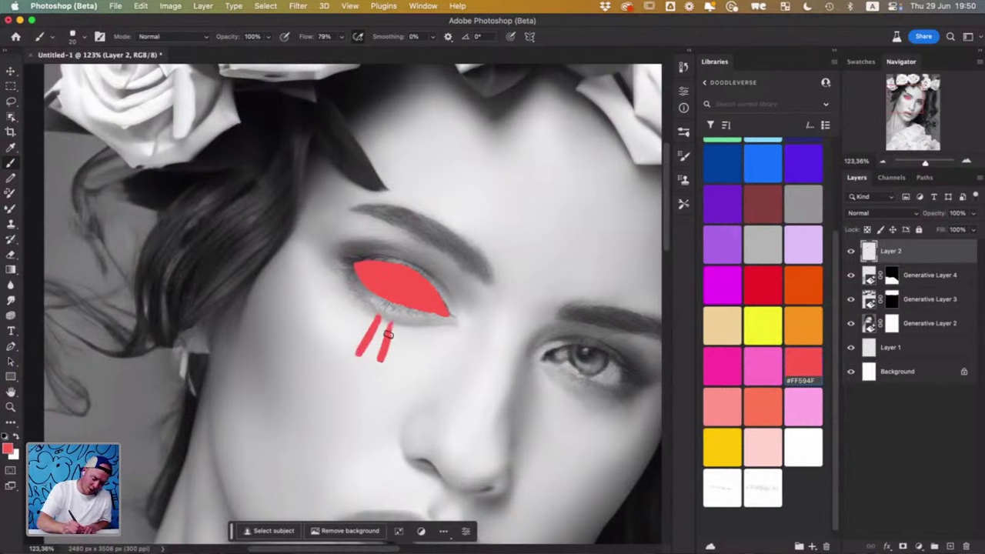
pyautogui.moveTo(406, 327)
pyautogui.mouseDown()
pyautogui.moveTo(401, 362)
pyautogui.moveTo(407, 329)
pyautogui.moveTo(425, 361)
pyautogui.moveTo(423, 329)
pyautogui.moveTo(443, 362)
pyautogui.mouseUp()
pyautogui.moveTo(451, 327)
pyautogui.mouseDown()
pyautogui.moveTo(460, 358)
pyautogui.moveTo(450, 321)
pyautogui.mouseUp()
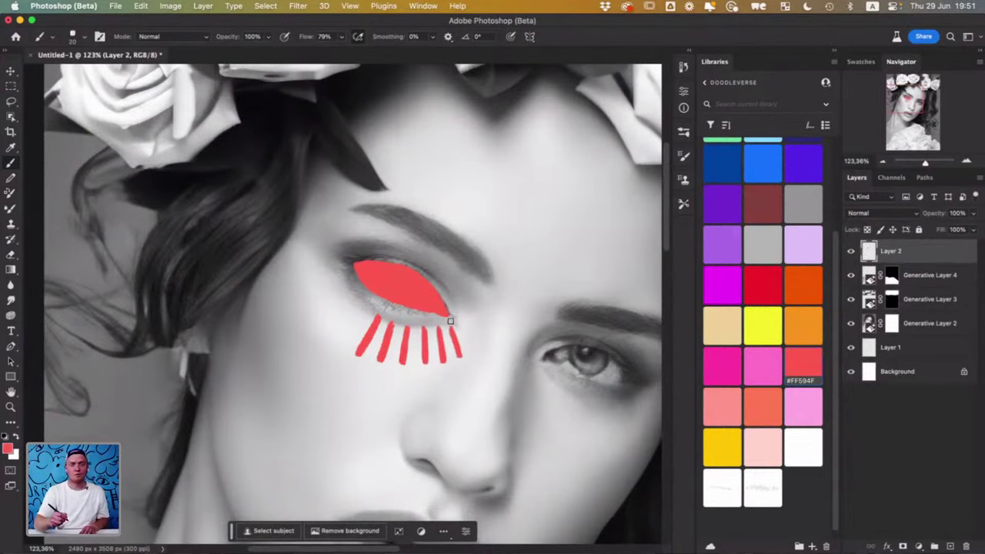
# - Paint four more coral-red lash strokes below the filled eye, continuing the row to its outer corner
pyautogui.press('r')
pyautogui.moveTo(543, 296); pyautogui.dragTo(435, 222)
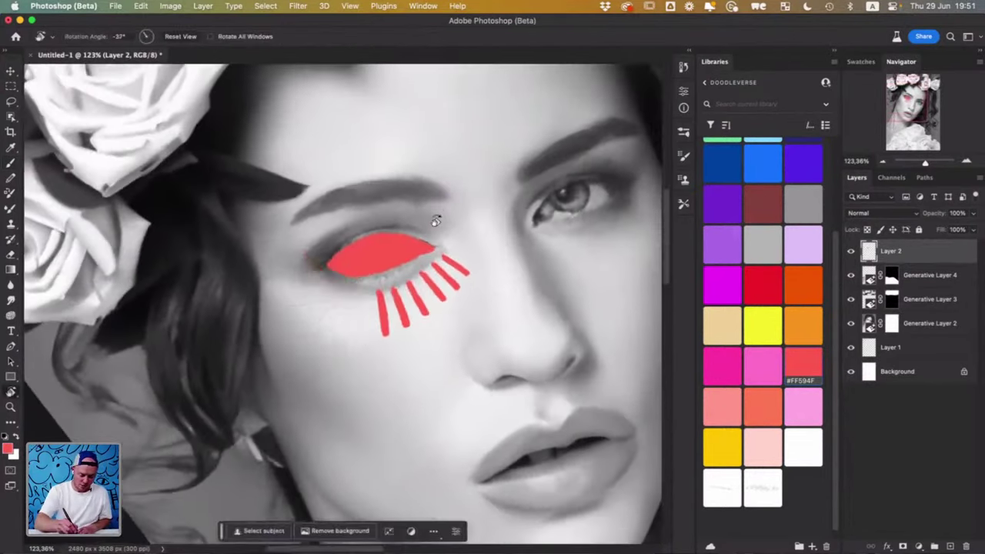
pyautogui.press('b')
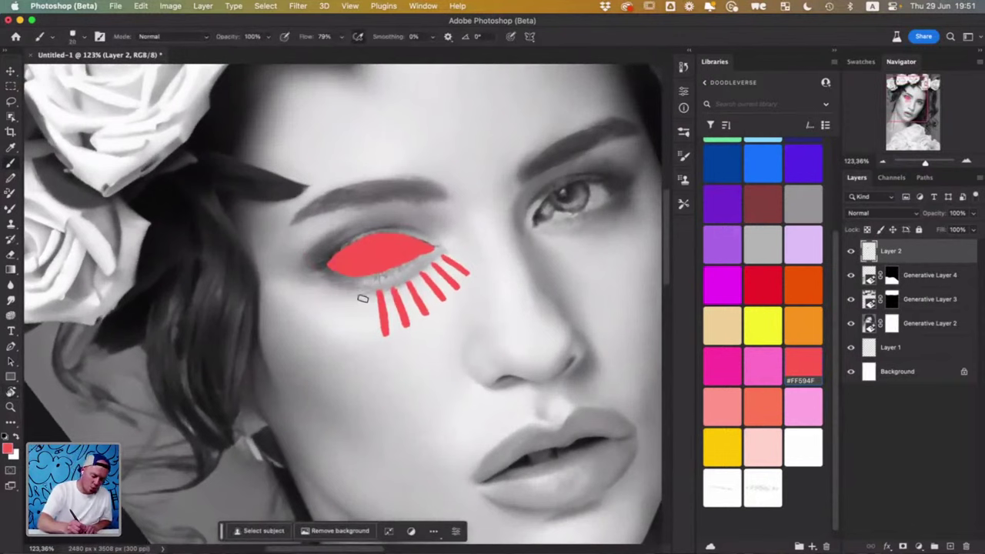
pyautogui.moveTo(359, 300)
pyautogui.mouseDown()
pyautogui.moveTo(356, 339)
pyautogui.moveTo(360, 297)
pyautogui.moveTo(332, 333)
pyautogui.mouseUp()
pyautogui.moveTo(331, 291); pyautogui.dragTo(313, 332)
pyautogui.moveTo(322, 275); pyautogui.dragTo(298, 298)
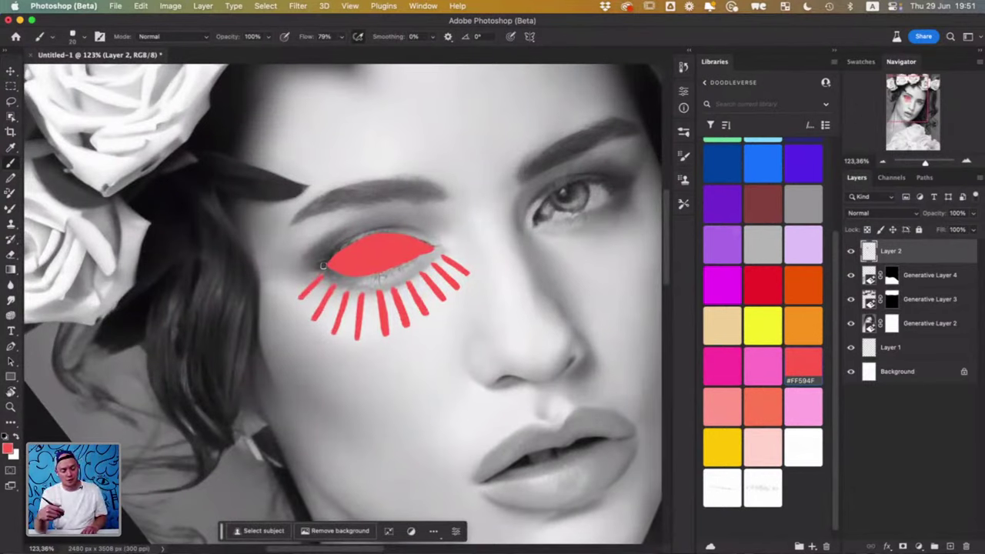
# - Try to run Generative Fill on a round lasso selection over the woman's forehead
pyautogui.scroll(-5, 496, 347)
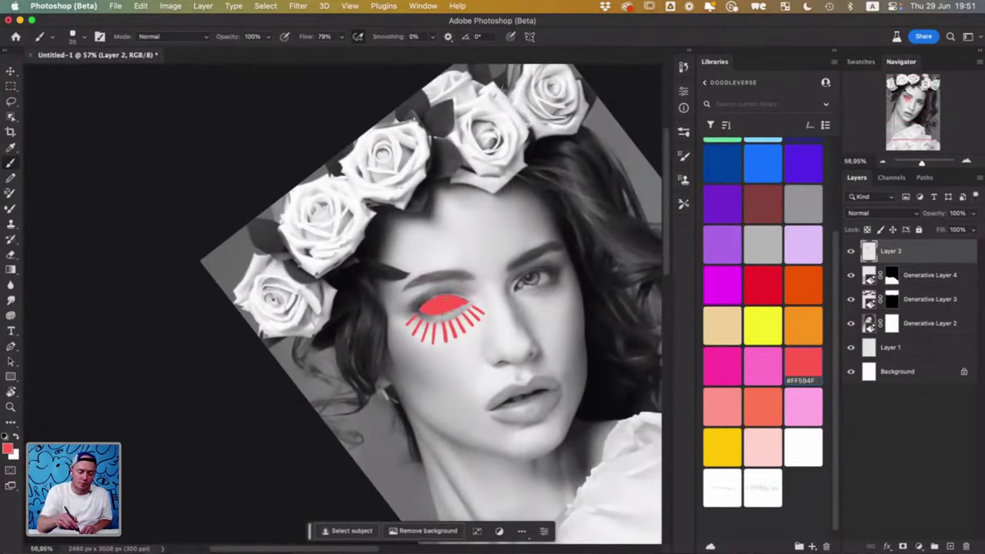
pyautogui.scroll(3, 537, 365)
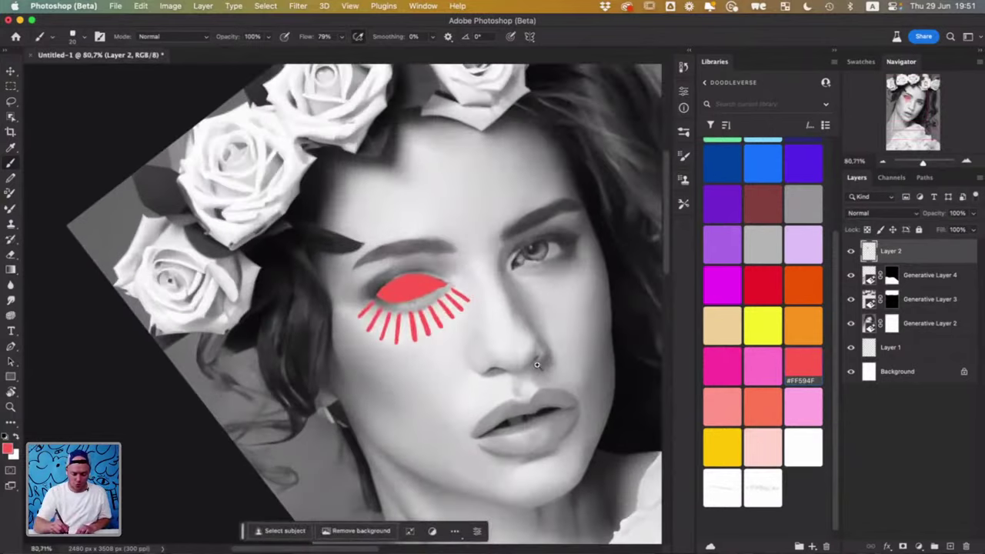
pyautogui.press('l')
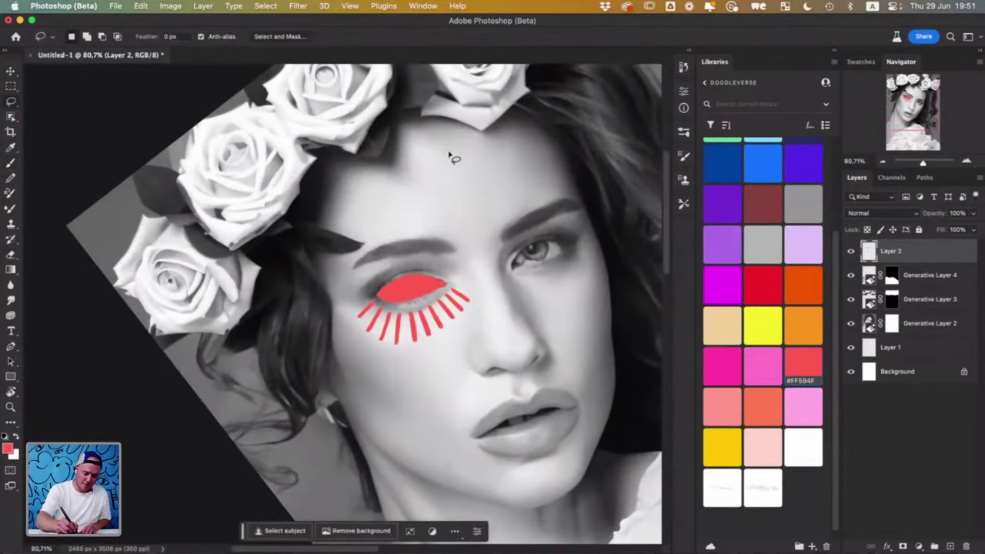
pyautogui.moveTo(448, 151)
pyautogui.mouseDown()
pyautogui.moveTo(400, 187)
pyautogui.moveTo(399, 222)
pyautogui.moveTo(425, 248)
pyautogui.moveTo(473, 252)
pyautogui.moveTo(515, 209)
pyautogui.mouseUp()
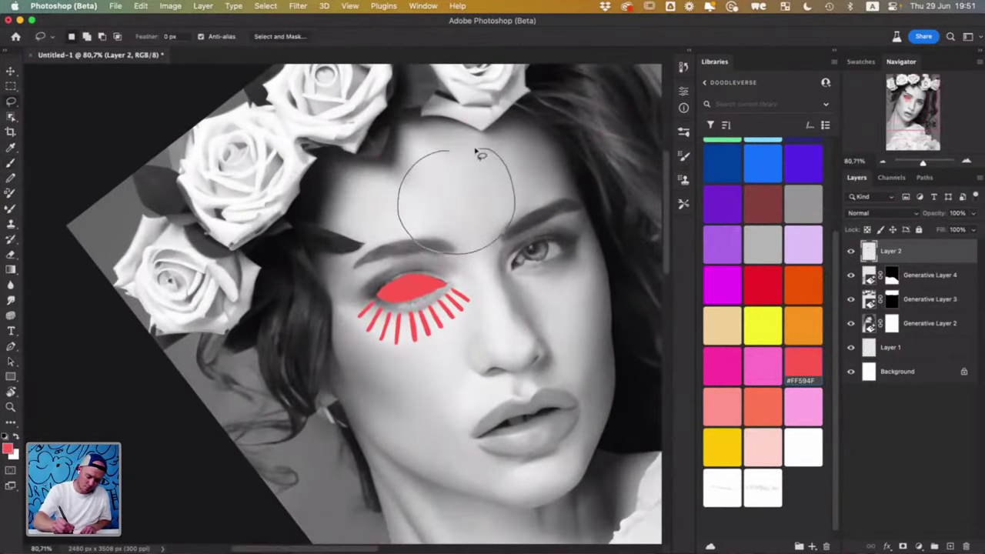
pyautogui.moveTo(451, 158); pyautogui.dragTo(450, 157)
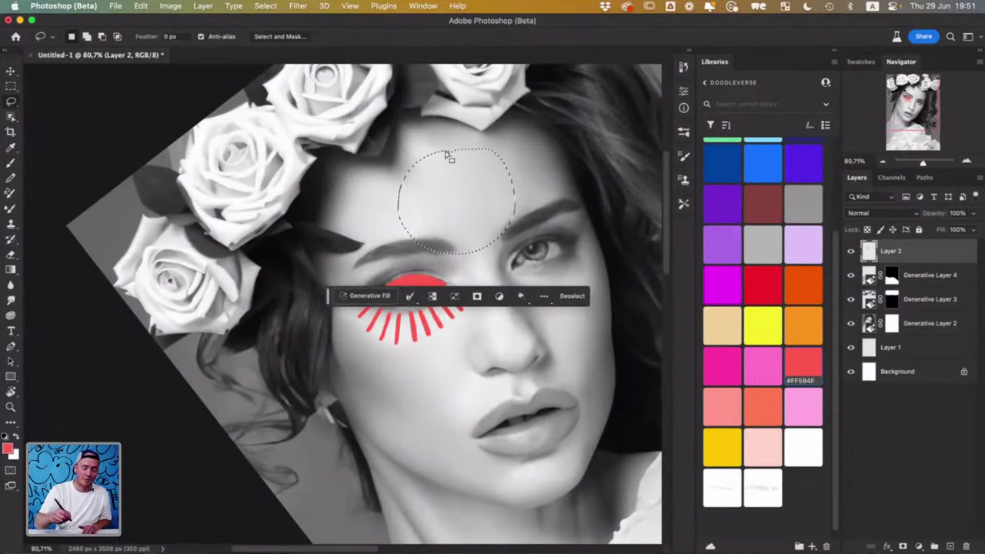
pyautogui.click(370, 299)
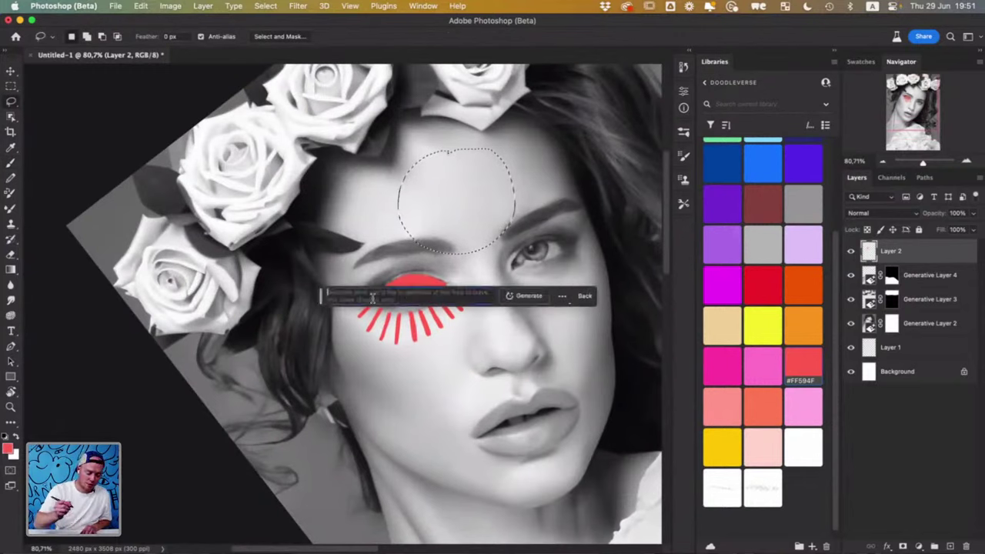
pyautogui.click(527, 297)
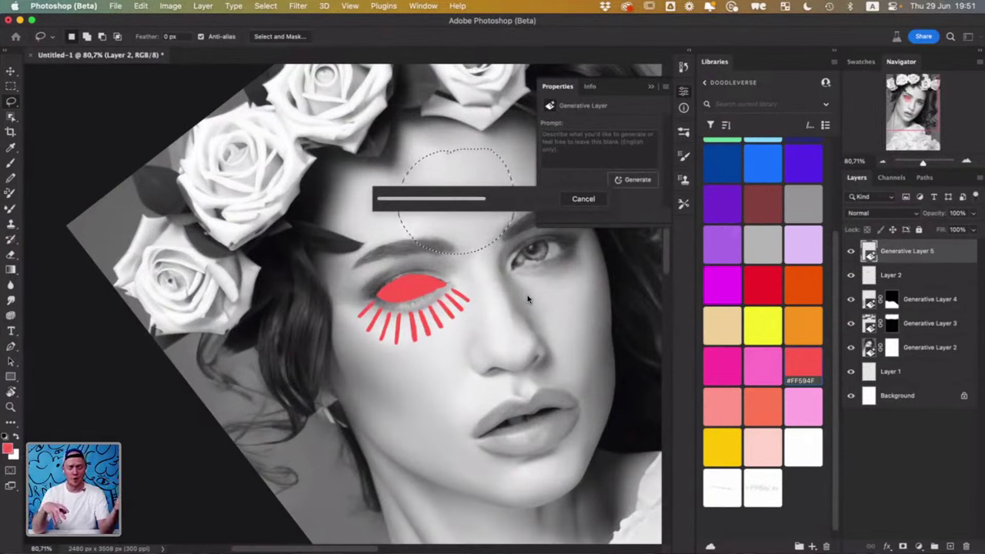
pyautogui.press('Escape')
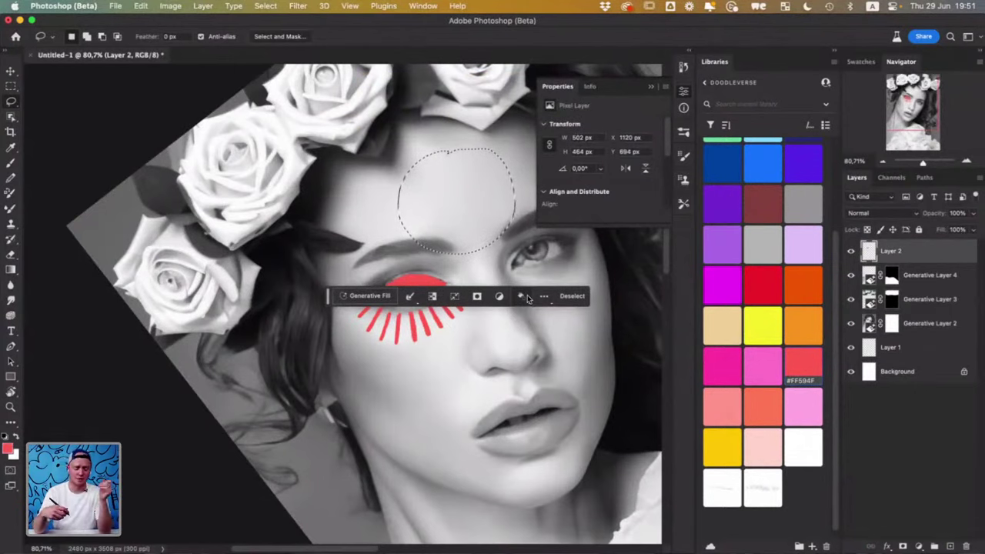
# - Try Generative Fill on the round forehead selection once more and drop the selection
pyautogui.click(374, 295)
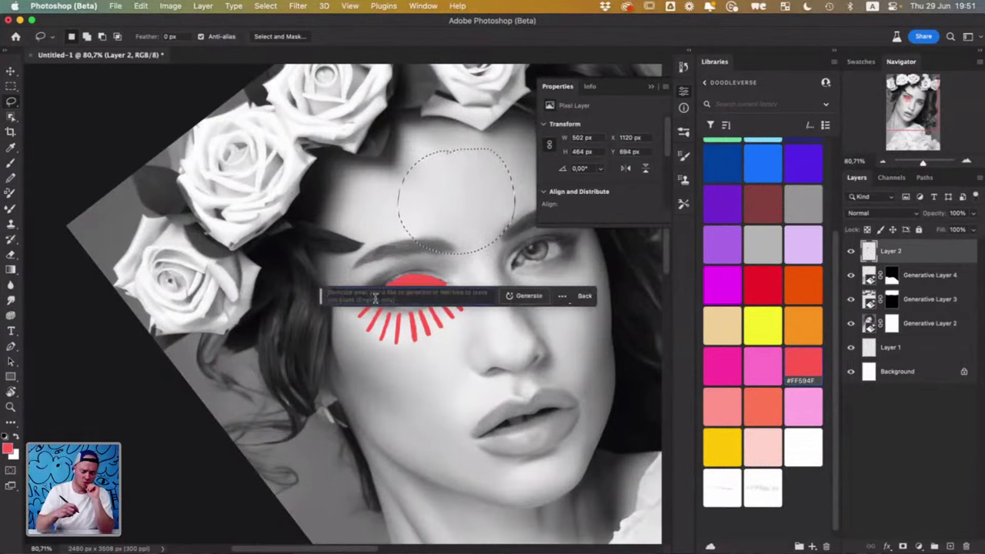
pyautogui.click(530, 297)
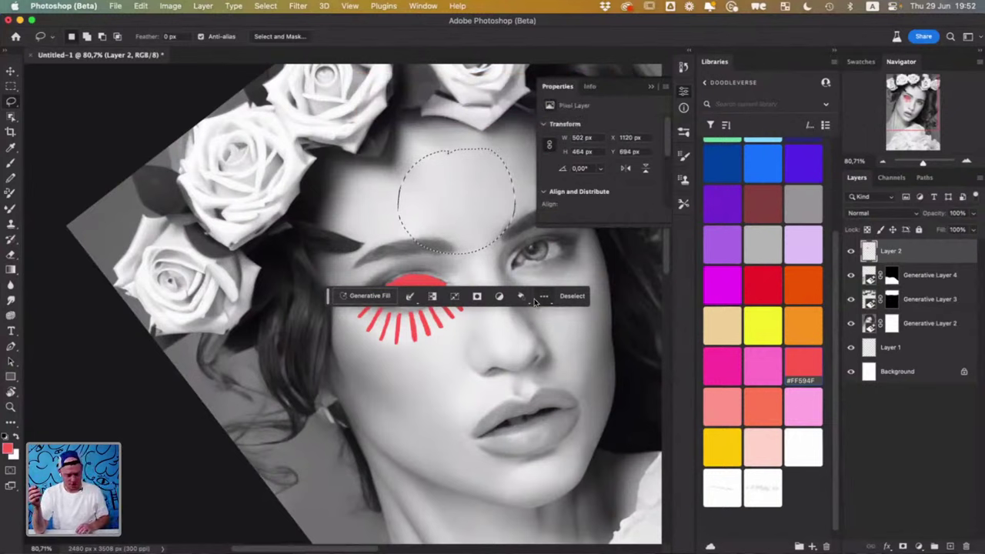
pyautogui.click(573, 297)
# - Paint a second row of coral-red brush strokes below the lashes, fanning from the outer cheek across to the side of the nose
pyautogui.press('b')
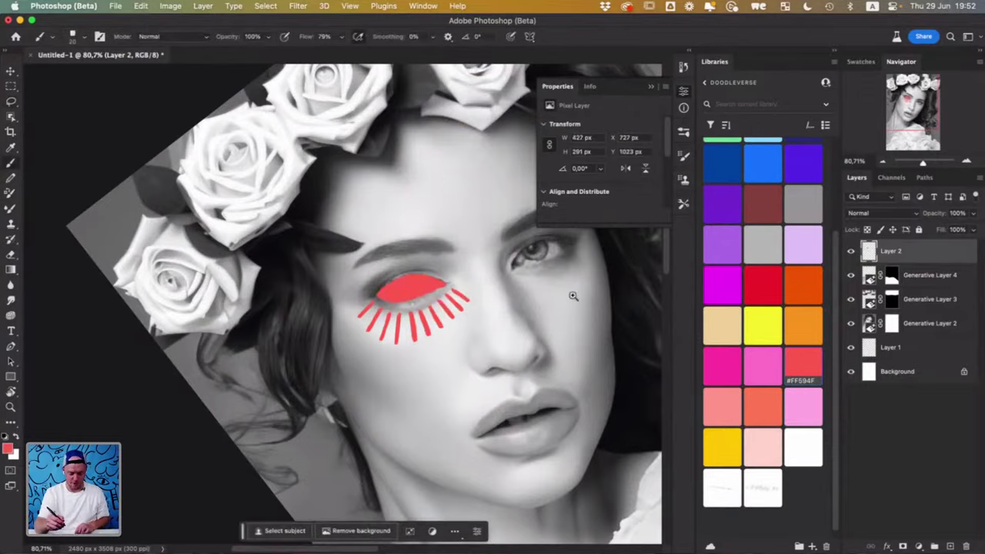
pyautogui.scroll(3, 446, 324)
pyautogui.moveTo(381, 388)
pyautogui.mouseDown()
pyautogui.moveTo(430, 332)
pyautogui.moveTo(430, 311)
pyautogui.moveTo(450, 298)
pyautogui.mouseUp()
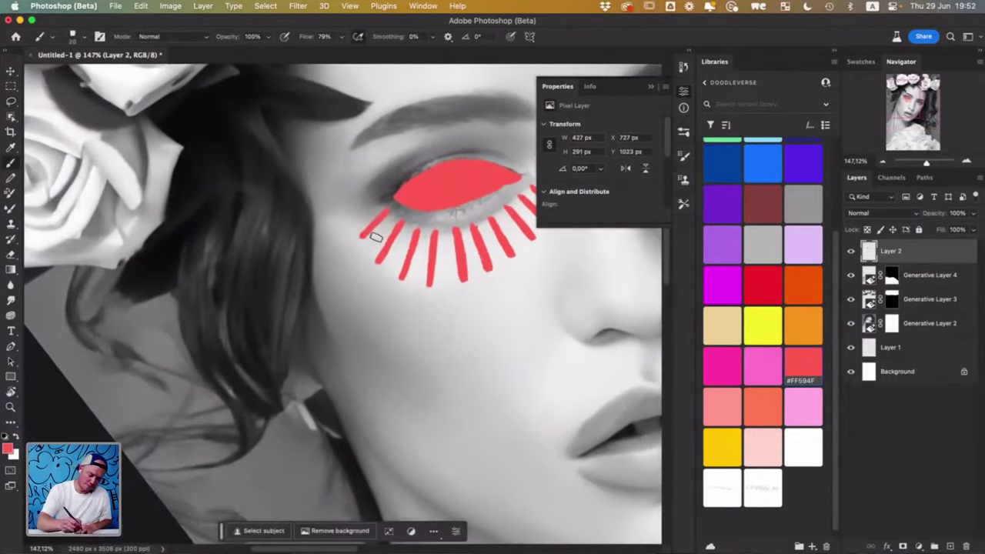
pyautogui.moveTo(356, 247); pyautogui.dragTo(324, 307)
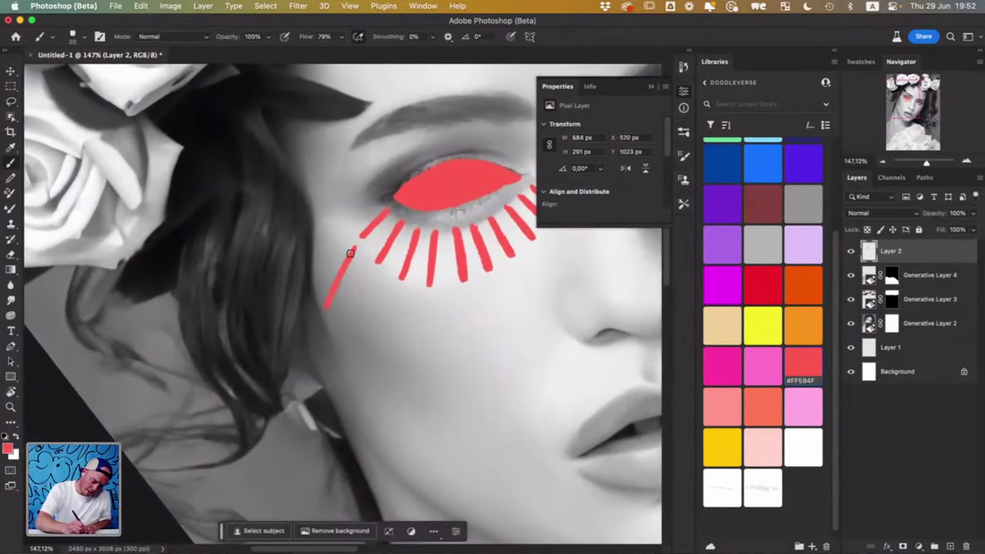
pyautogui.moveTo(370, 277); pyautogui.dragTo(345, 337)
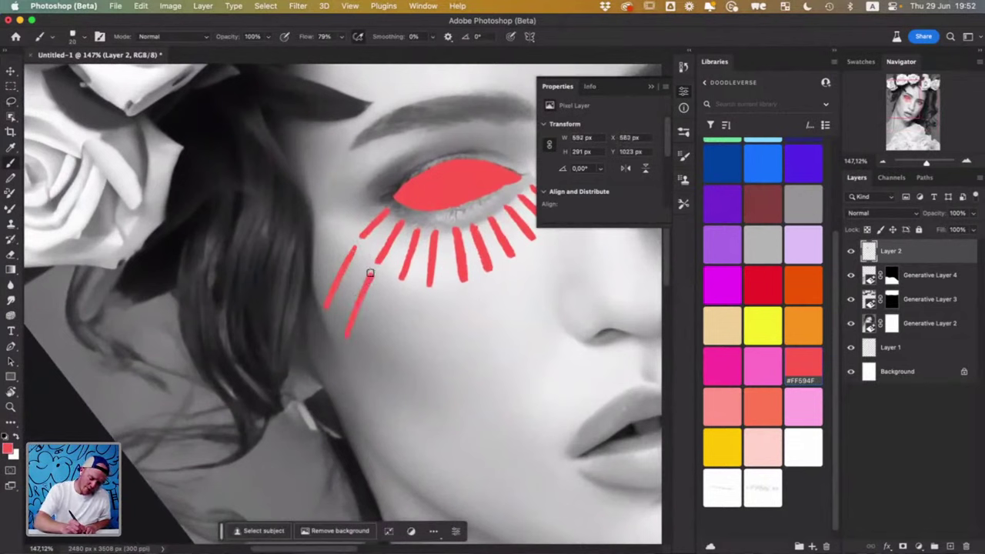
pyautogui.moveTo(396, 292)
pyautogui.mouseDown()
pyautogui.moveTo(372, 362)
pyautogui.moveTo(396, 292)
pyautogui.moveTo(424, 305)
pyautogui.moveTo(414, 384)
pyautogui.mouseUp()
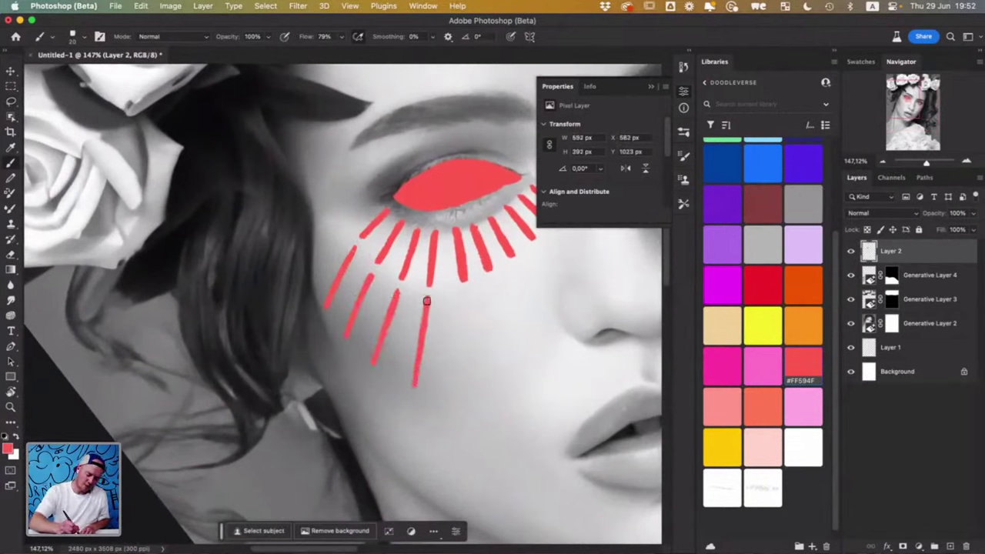
pyautogui.moveTo(465, 294)
pyautogui.mouseDown()
pyautogui.moveTo(470, 378)
pyautogui.moveTo(464, 289)
pyautogui.mouseUp()
pyautogui.hscroll(5, 464, 292)
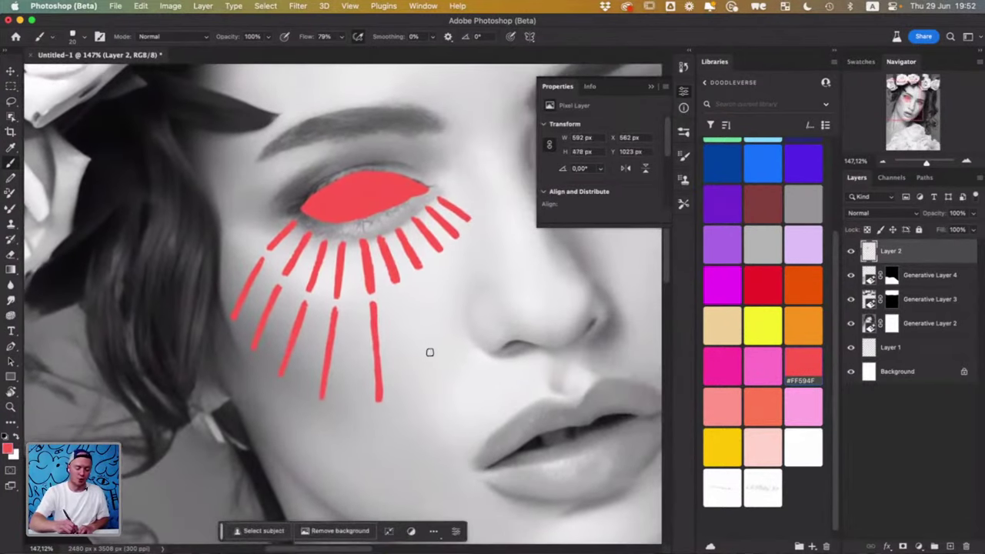
pyautogui.moveTo(398, 295)
pyautogui.mouseDown()
pyautogui.moveTo(420, 377)
pyautogui.moveTo(398, 301)
pyautogui.moveTo(433, 302)
pyautogui.moveTo(462, 364)
pyautogui.moveTo(426, 283)
pyautogui.moveTo(466, 290)
pyautogui.moveTo(451, 266)
pyautogui.moveTo(474, 259)
pyautogui.moveTo(479, 237)
pyautogui.mouseUp()
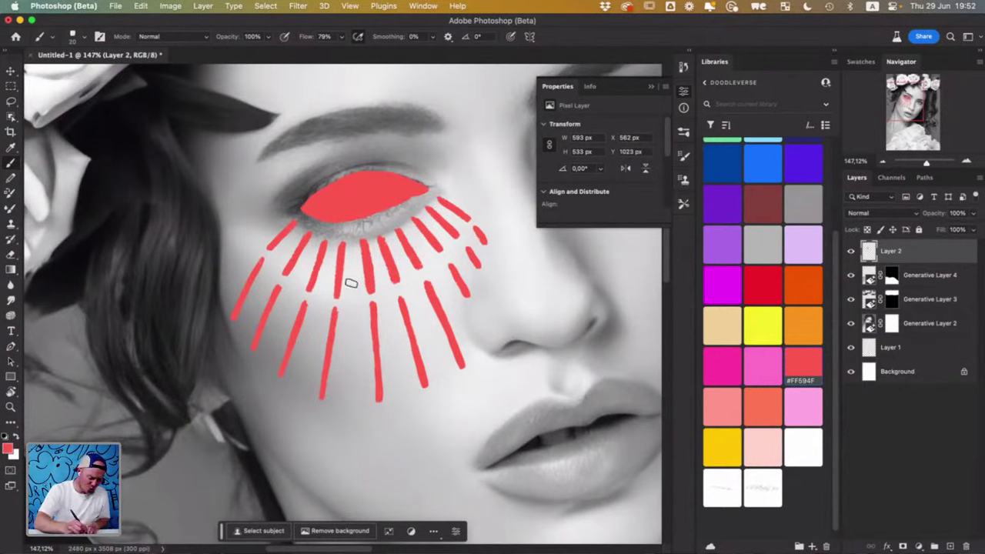
# - Fill the gaps in the second row of lashes with additional coral-red strokes of varying length
pyautogui.moveTo(352, 280)
pyautogui.mouseDown()
pyautogui.moveTo(350, 398)
pyautogui.moveTo(353, 280)
pyautogui.moveTo(311, 336)
pyautogui.moveTo(297, 389)
pyautogui.moveTo(322, 293)
pyautogui.moveTo(280, 317)
pyautogui.moveTo(265, 355)
pyautogui.moveTo(287, 302)
pyautogui.mouseUp()
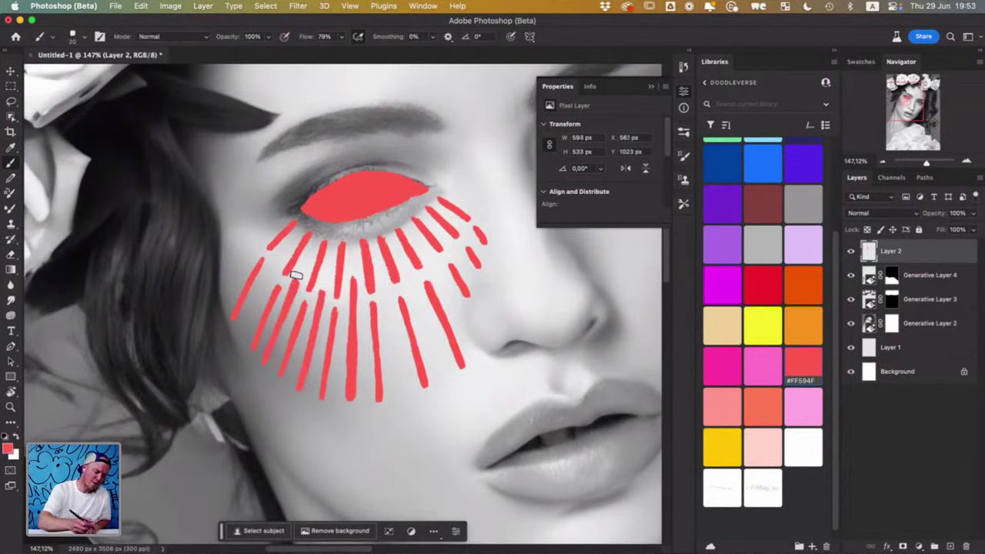
pyautogui.moveTo(272, 261)
pyautogui.mouseDown()
pyautogui.moveTo(254, 301)
pyautogui.moveTo(268, 255)
pyautogui.mouseUp()
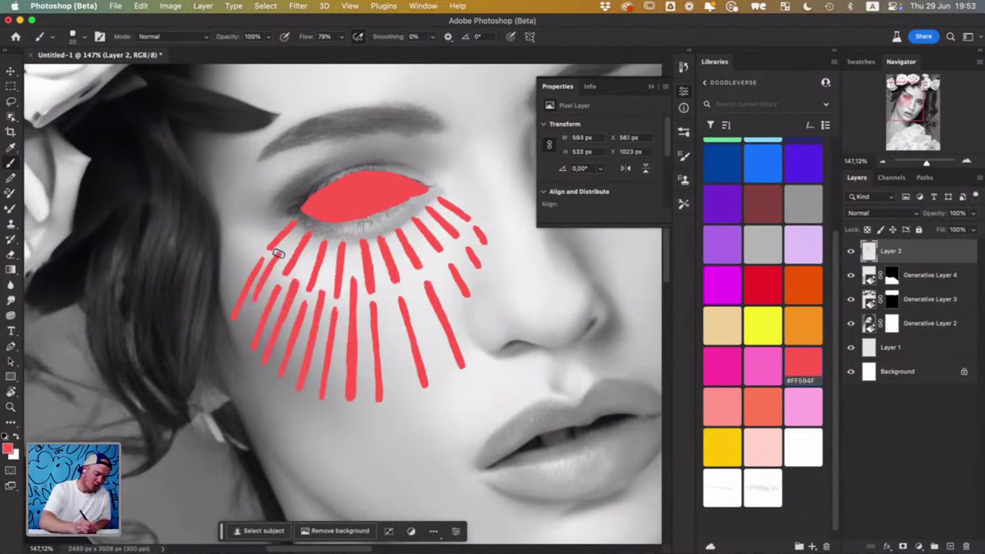
pyautogui.moveTo(389, 318)
pyautogui.mouseDown()
pyautogui.moveTo(396, 399)
pyautogui.moveTo(393, 360)
pyautogui.moveTo(427, 339)
pyautogui.moveTo(448, 396)
pyautogui.mouseUp()
pyautogui.moveTo(416, 284)
pyautogui.mouseDown()
pyautogui.moveTo(384, 308)
pyautogui.moveTo(385, 292)
pyautogui.mouseUp()
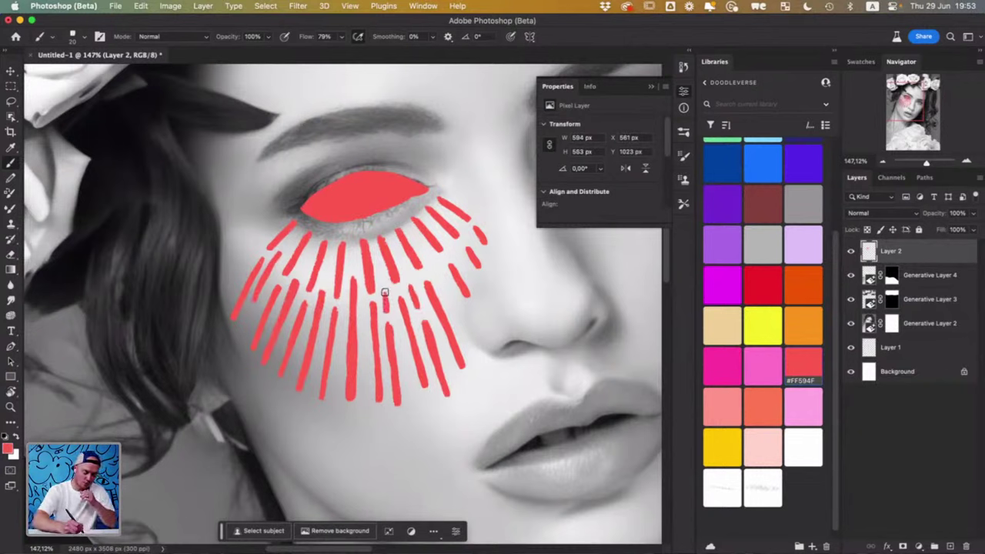
pyautogui.moveTo(460, 312)
pyautogui.mouseDown()
pyautogui.moveTo(462, 321)
pyautogui.moveTo(457, 309)
pyautogui.mouseUp()
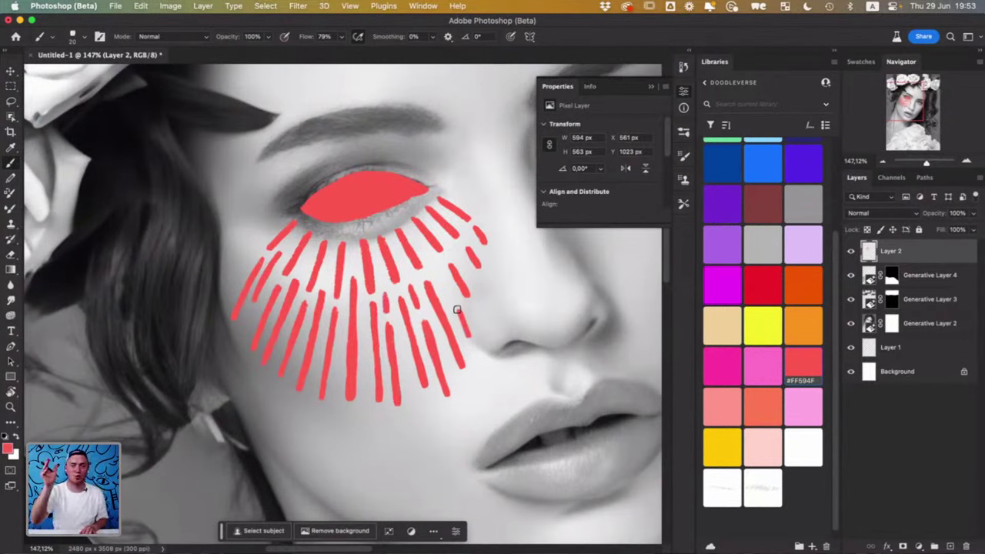
# - Start a third row of short, curved coral-red strokes, running from beside the mouth across to the middle of the cheek
pyautogui.moveTo(472, 356)
pyautogui.mouseDown()
pyautogui.moveTo(477, 407)
pyautogui.moveTo(475, 356)
pyautogui.mouseUp()
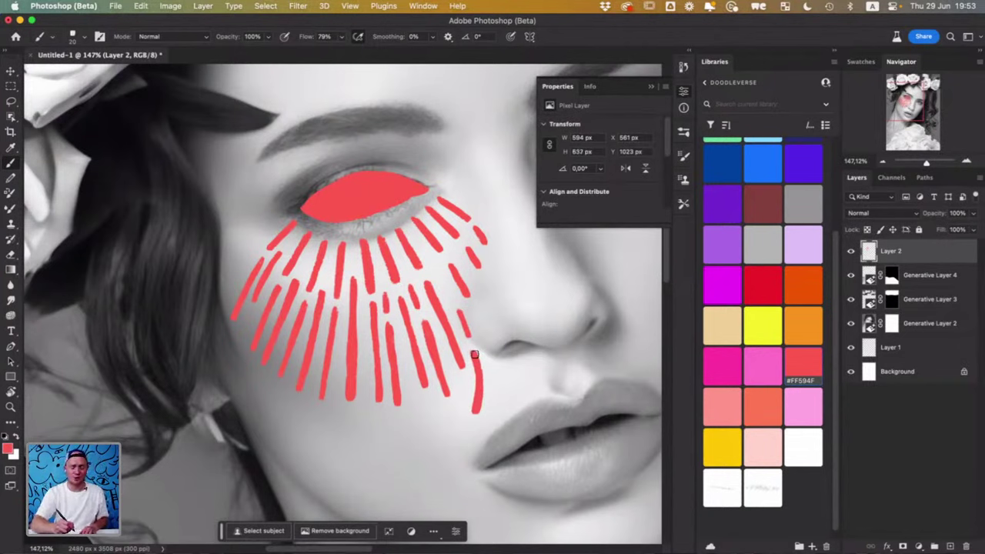
pyautogui.moveTo(466, 373)
pyautogui.mouseDown()
pyautogui.moveTo(453, 425)
pyautogui.moveTo(459, 385)
pyautogui.mouseUp()
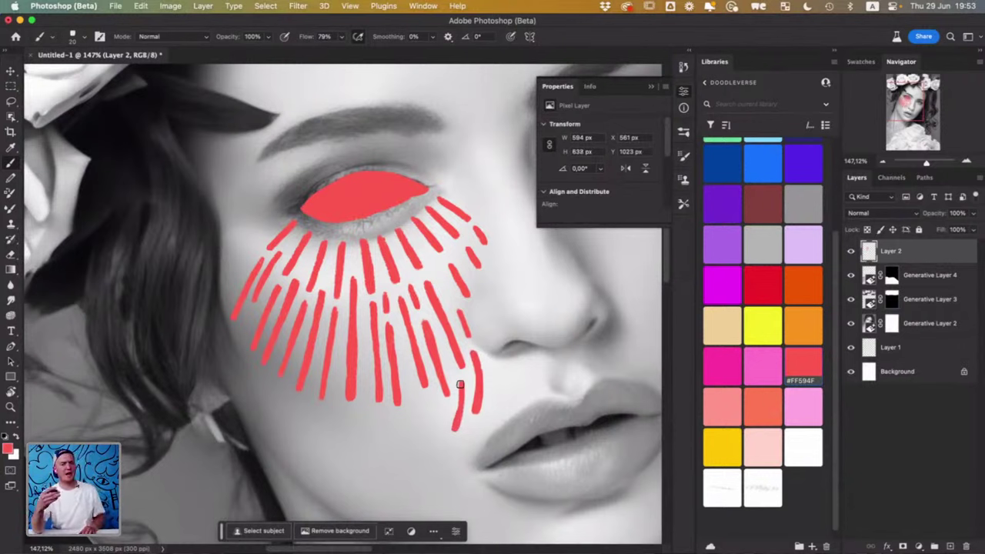
pyautogui.moveTo(424, 401)
pyautogui.mouseDown()
pyautogui.moveTo(427, 436)
pyautogui.moveTo(430, 406)
pyautogui.moveTo(411, 395)
pyautogui.moveTo(400, 448)
pyautogui.moveTo(409, 432)
pyautogui.mouseUp()
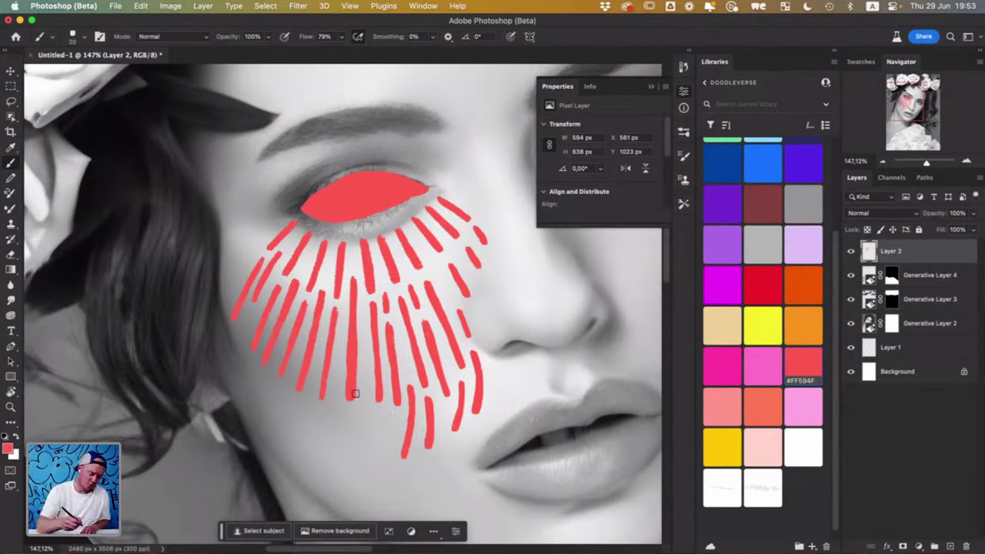
pyautogui.moveTo(363, 398)
pyautogui.mouseDown()
pyautogui.moveTo(356, 460)
pyautogui.moveTo(364, 398)
pyautogui.mouseUp()
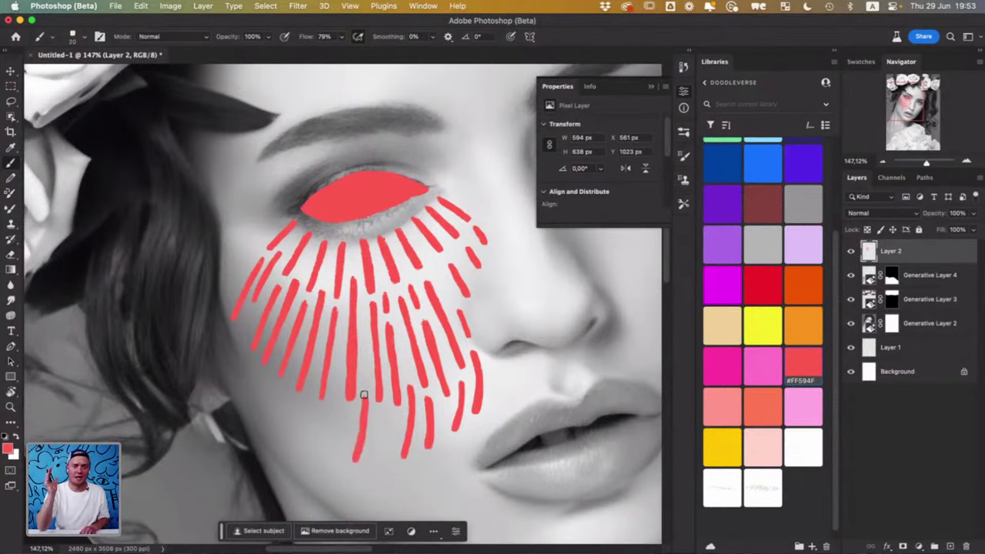
pyautogui.moveTo(385, 415); pyautogui.dragTo(380, 453)
# - Extend the third row with four slanted coral-red strokes from the middle of the cheek towards its outer edge
pyautogui.scroll(-5, 381, 453)
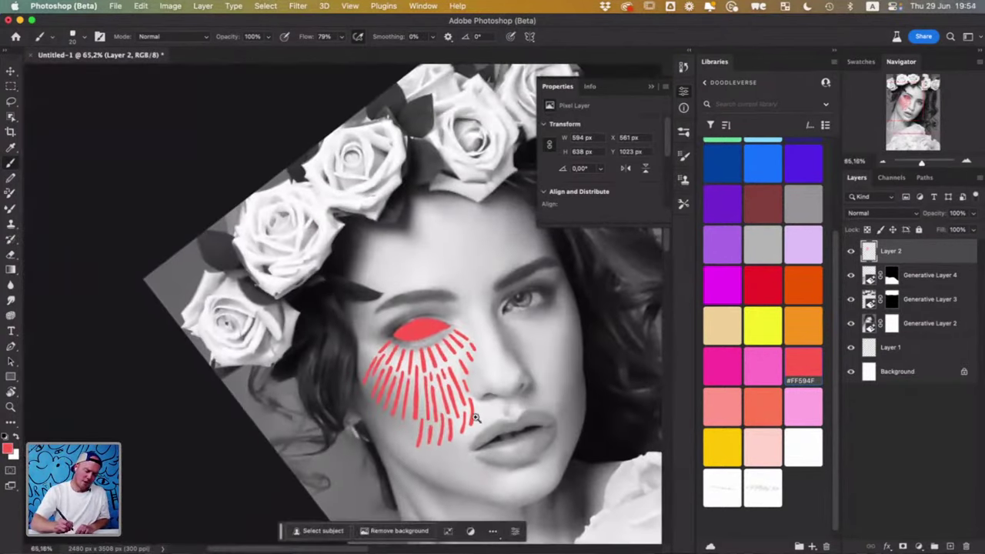
pyautogui.scroll(3, 505, 423)
pyautogui.scroll(1, 500, 423)
pyautogui.scroll(2, 477, 424)
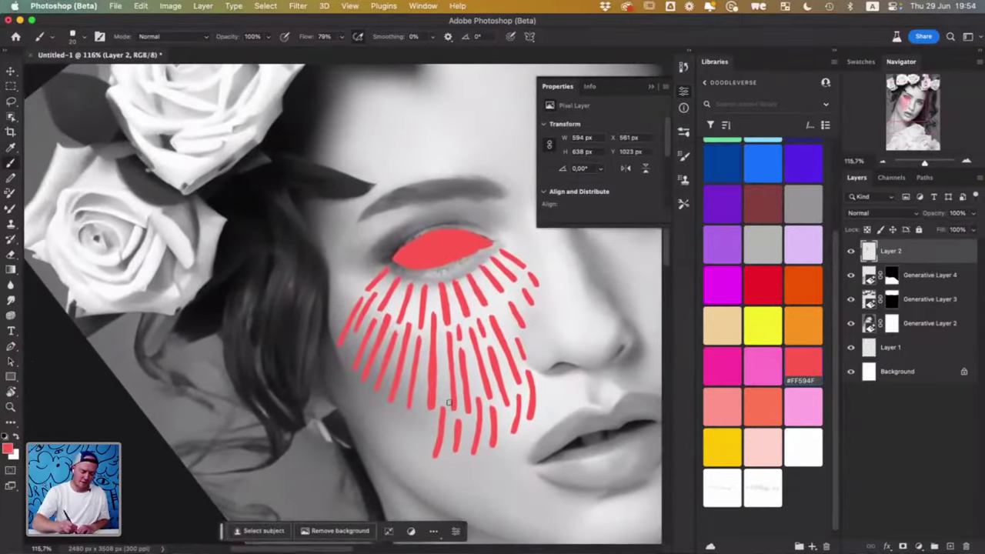
pyautogui.scroll(3, 421, 427)
pyautogui.scroll(-1, 428, 406)
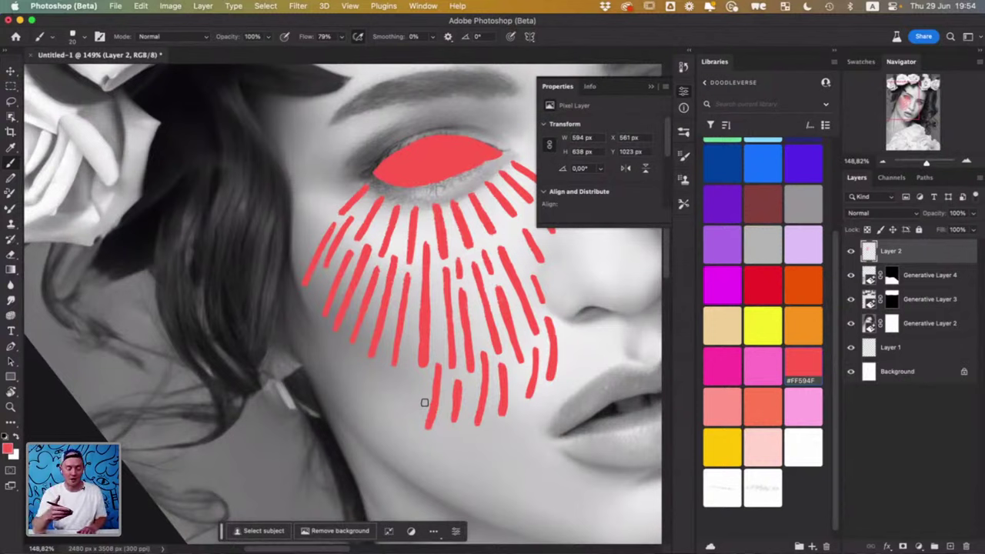
pyautogui.moveTo(407, 367); pyautogui.dragTo(391, 428)
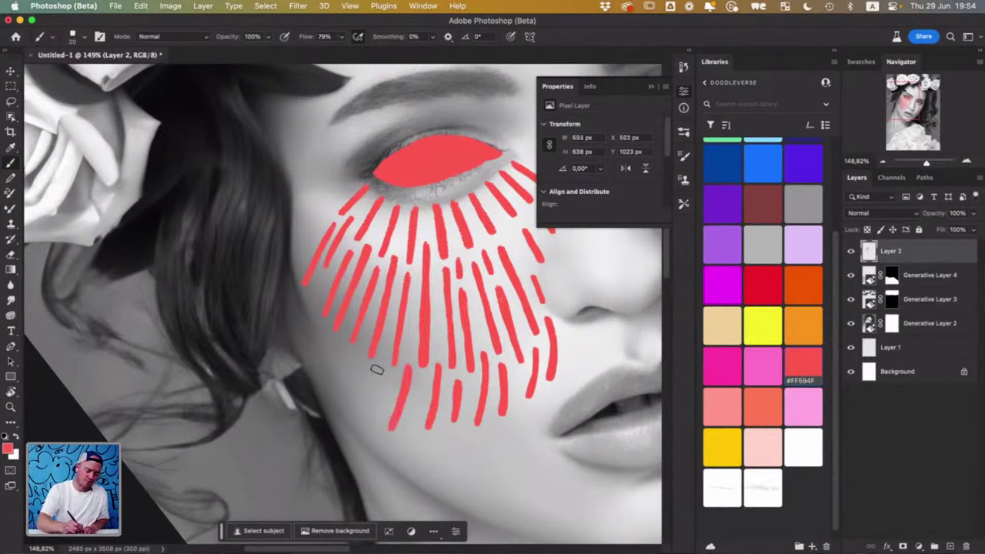
pyautogui.moveTo(377, 367); pyautogui.dragTo(359, 421)
pyautogui.moveTo(378, 364)
pyautogui.mouseDown()
pyautogui.moveTo(371, 435)
pyautogui.moveTo(390, 379)
pyautogui.moveTo(414, 411)
pyautogui.moveTo(399, 455)
pyautogui.moveTo(419, 396)
pyautogui.mouseUp()
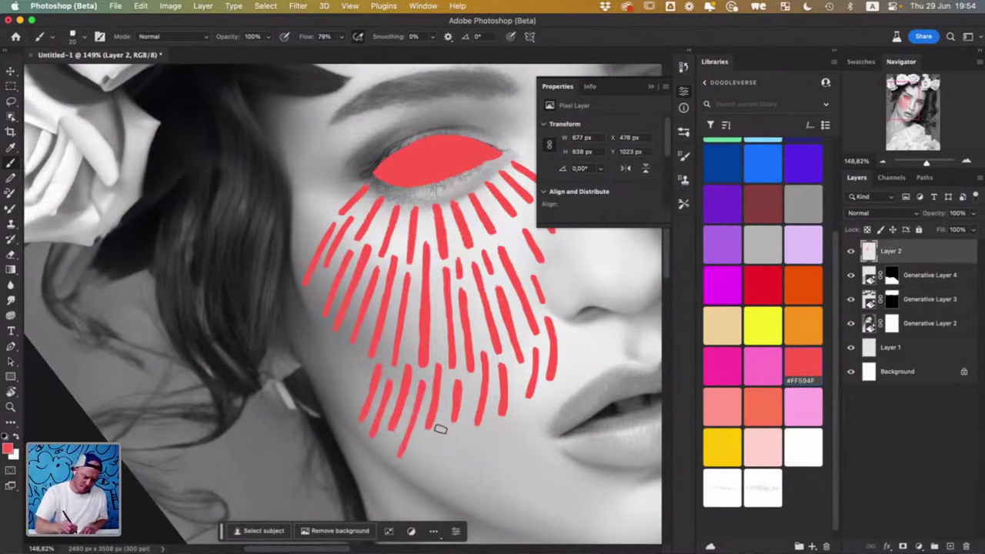
# - Paint an outer row of short coral-red strokes along the lower cheek and up the outer edge of the face
pyautogui.moveTo(439, 424)
pyautogui.mouseDown()
pyautogui.moveTo(423, 475)
pyautogui.moveTo(437, 439)
pyautogui.moveTo(410, 461)
pyautogui.moveTo(417, 441)
pyautogui.moveTo(446, 480)
pyautogui.moveTo(456, 435)
pyautogui.moveTo(464, 477)
pyautogui.moveTo(482, 433)
pyautogui.moveTo(489, 447)
pyautogui.moveTo(493, 428)
pyautogui.moveTo(517, 418)
pyautogui.moveTo(513, 439)
pyautogui.moveTo(518, 416)
pyautogui.moveTo(516, 424)
pyautogui.mouseUp()
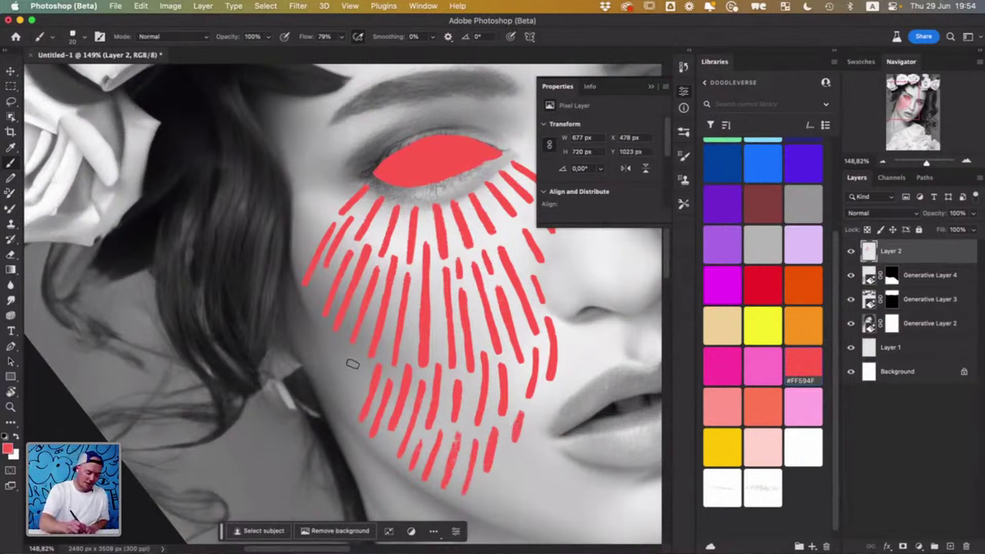
pyautogui.moveTo(351, 356)
pyautogui.mouseDown()
pyautogui.moveTo(343, 392)
pyautogui.moveTo(352, 356)
pyautogui.moveTo(327, 366)
pyautogui.moveTo(331, 353)
pyautogui.moveTo(311, 343)
pyautogui.mouseUp()
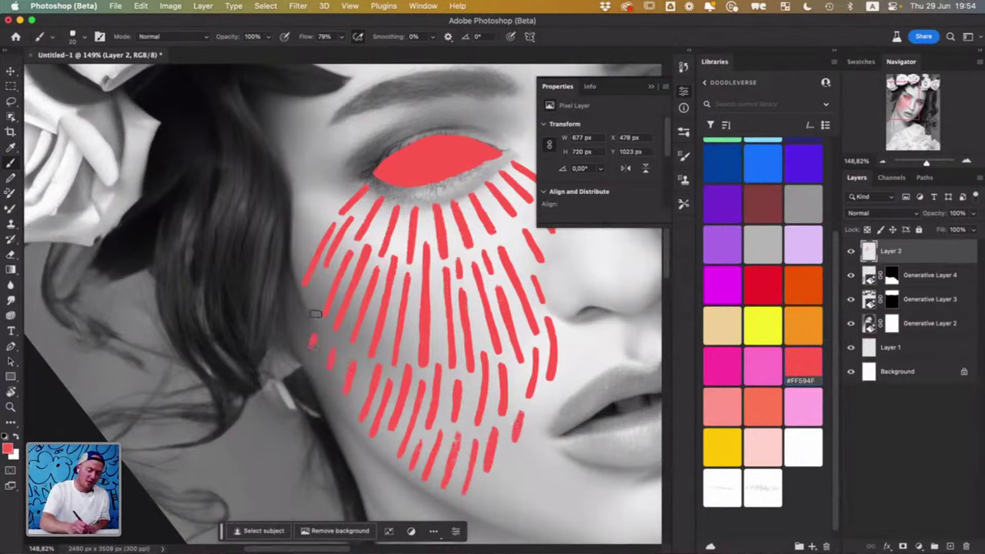
pyautogui.moveTo(307, 303); pyautogui.dragTo(306, 315)
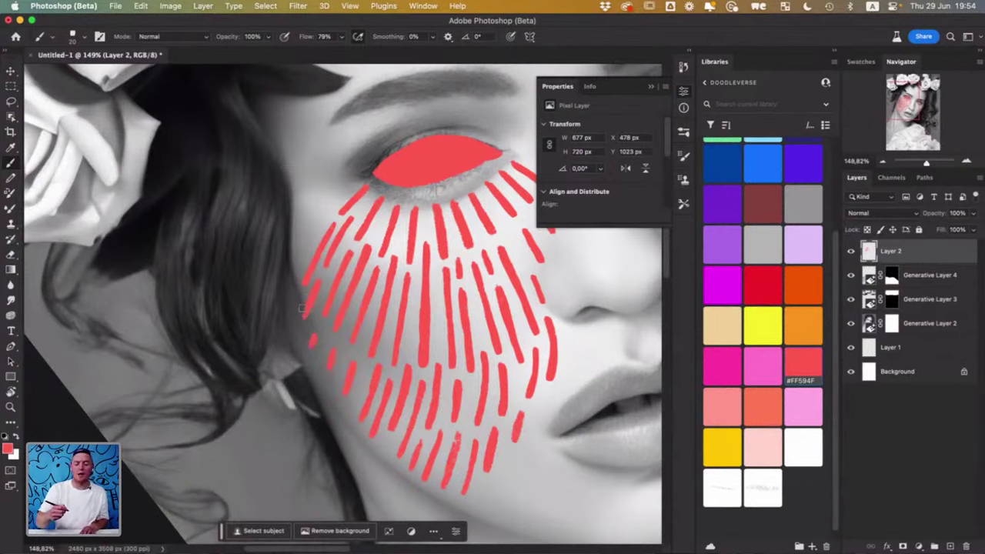
pyautogui.scroll(-5, 523, 460)
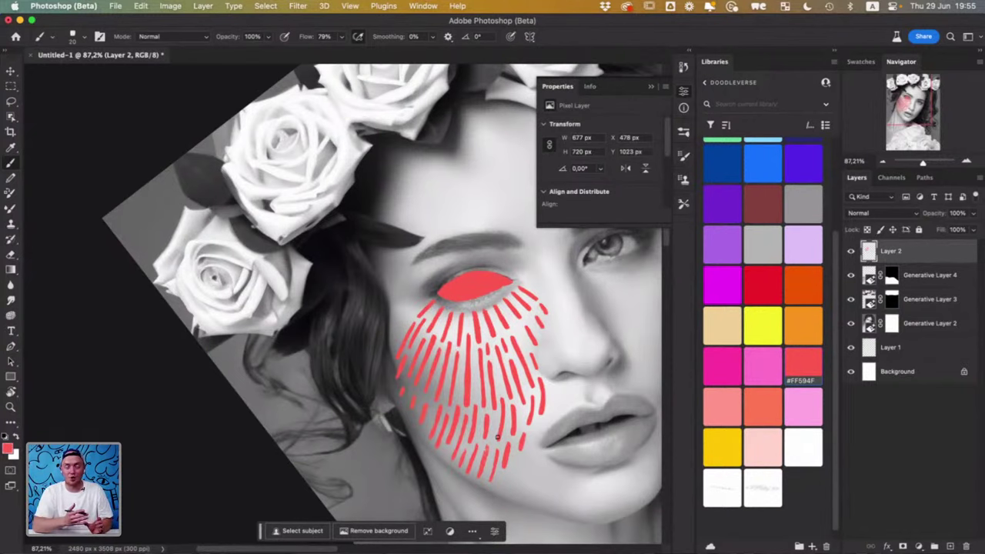
pyautogui.hscroll(3, 497, 437)
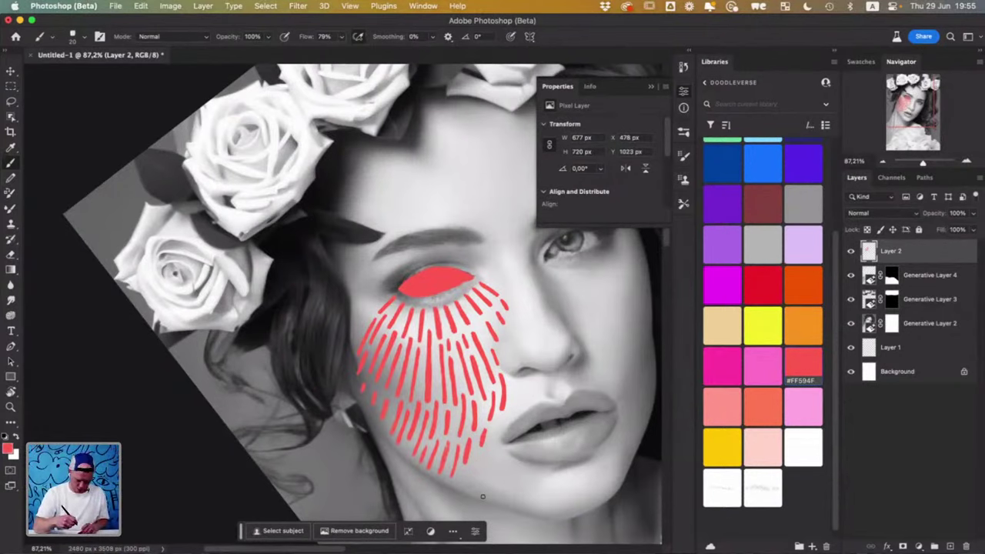
# - With the TGTS - Brush Pen - Thrashed brush at 50 px, paint a white C-shaped pupil in the middle of the coral-red eye
pyautogui.scroll(5, 442, 296)
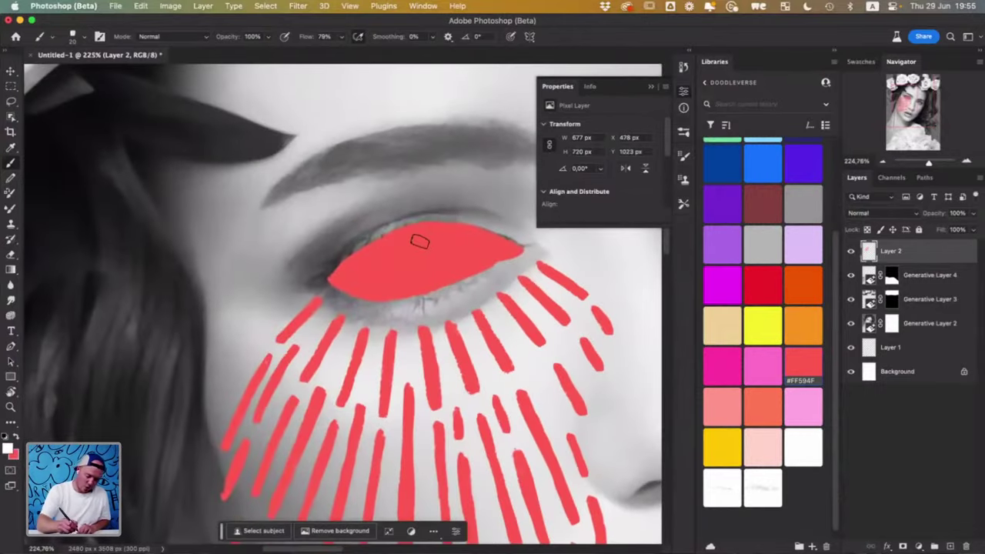
pyautogui.click(683, 132)
pyautogui.scroll(-3, 666, 245)
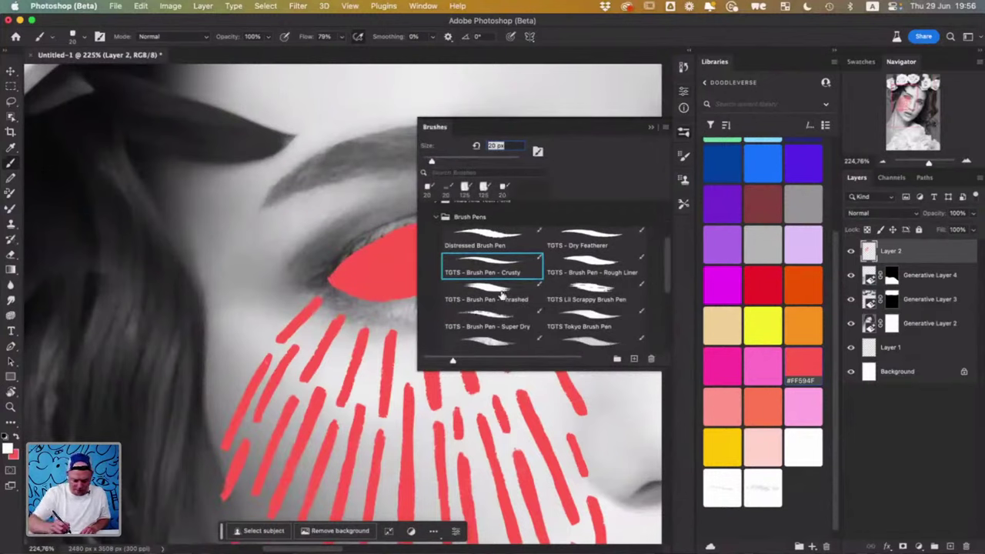
pyautogui.click(502, 296)
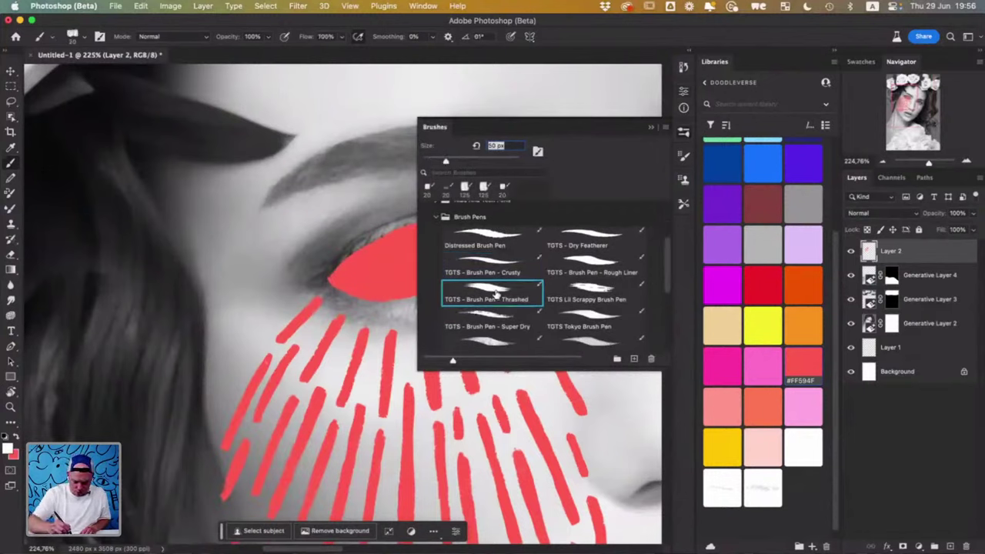
pyautogui.click(651, 128)
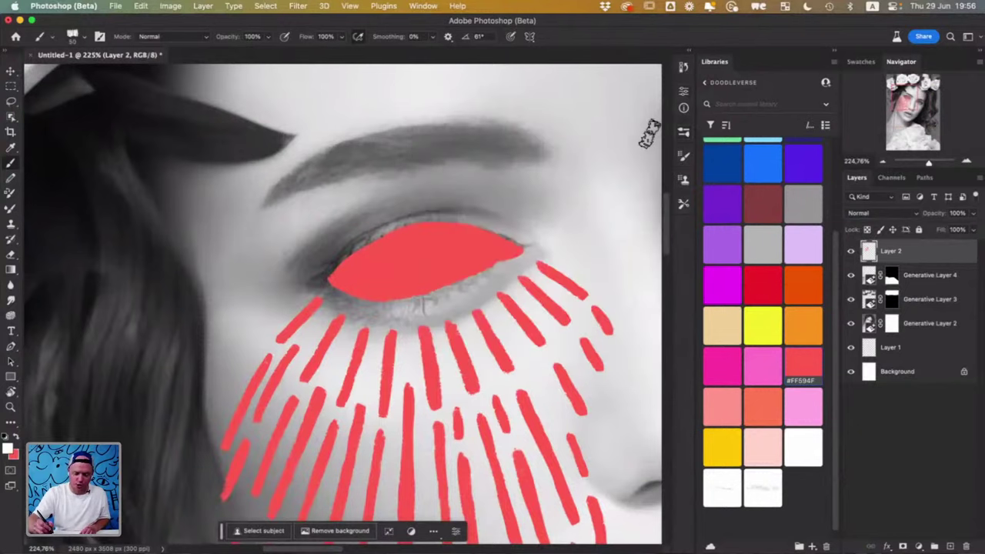
pyautogui.moveTo(429, 271)
pyautogui.mouseDown()
pyautogui.moveTo(408, 241)
pyautogui.moveTo(427, 233)
pyautogui.moveTo(405, 254)
pyautogui.moveTo(426, 272)
pyautogui.moveTo(441, 264)
pyautogui.moveTo(405, 251)
pyautogui.moveTo(435, 236)
pyautogui.moveTo(415, 238)
pyautogui.moveTo(406, 264)
pyautogui.moveTo(440, 250)
pyautogui.mouseUp()
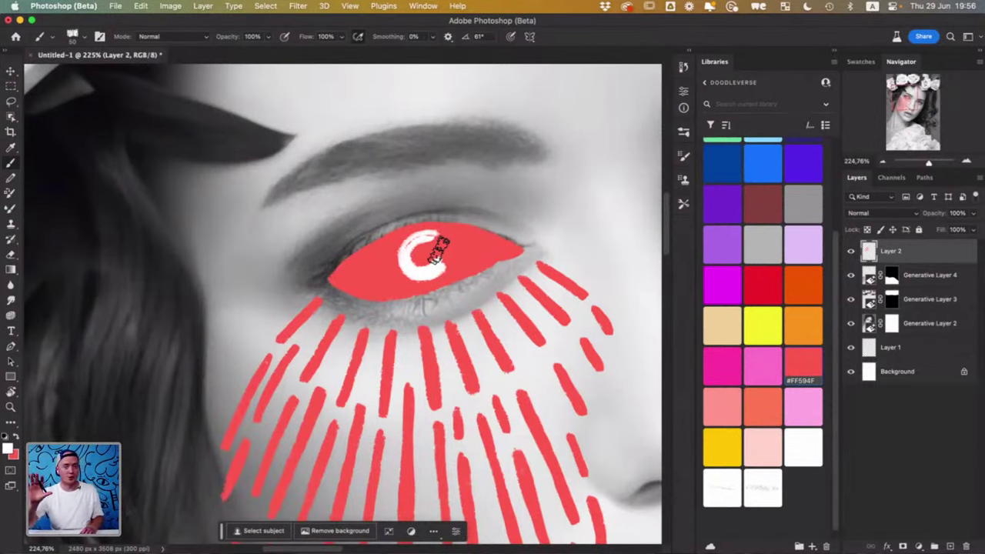
# - Look over the portrait's face, rose crown, hair and flower dress to find a place for the next doodle
pyautogui.scroll(-10, 500, 335)
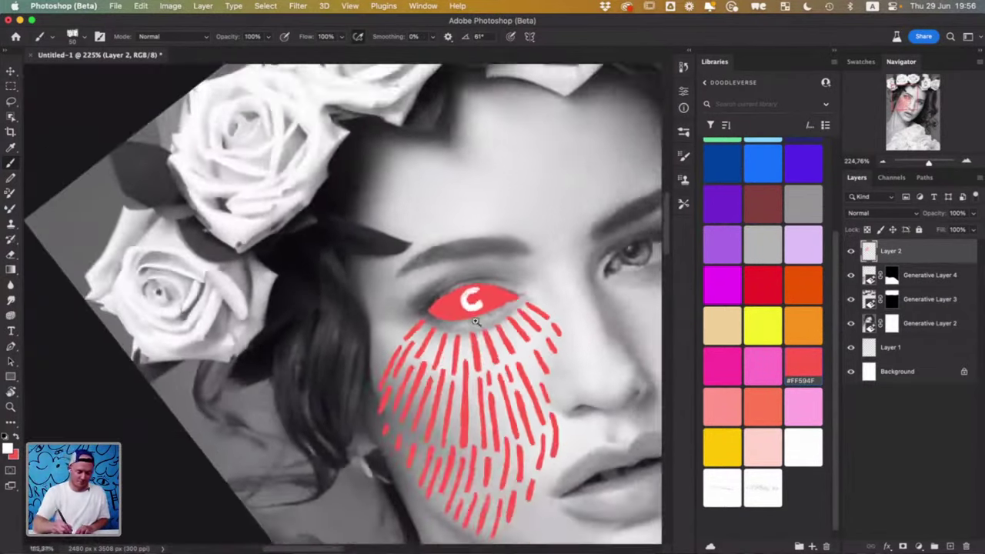
pyautogui.scroll(4, 507, 350)
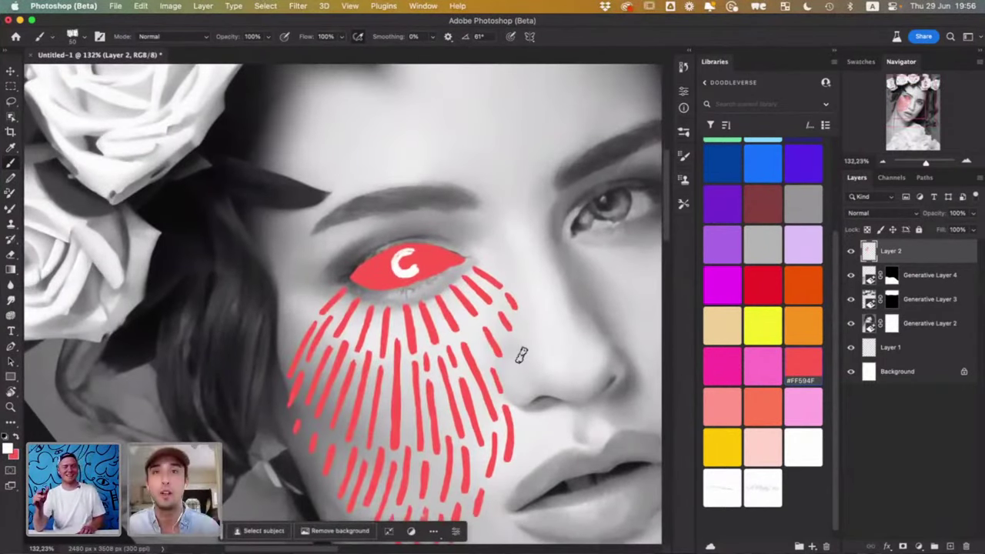
pyautogui.scroll(-4, 521, 355)
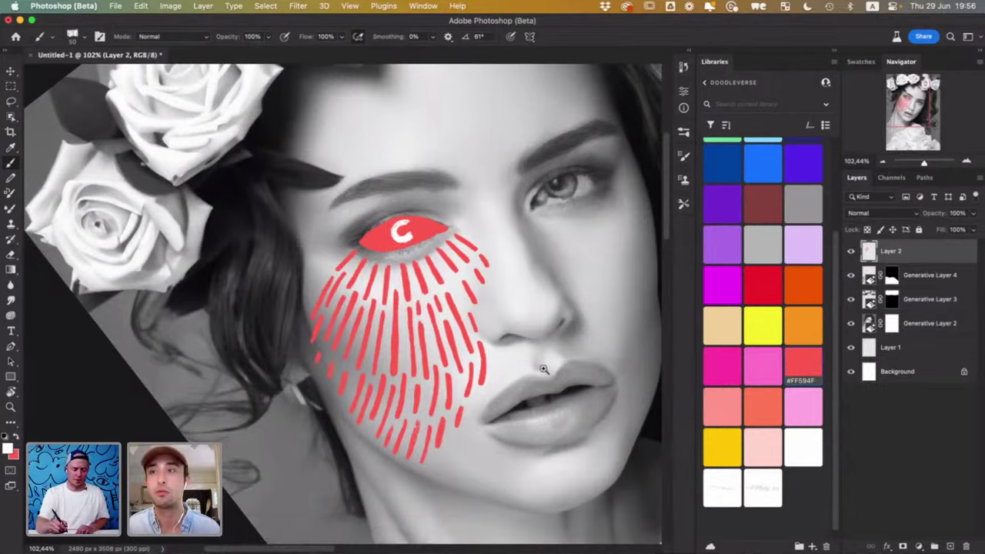
pyautogui.scroll(-5, 504, 336)
pyautogui.moveTo(527, 363); pyautogui.dragTo(490, 355)
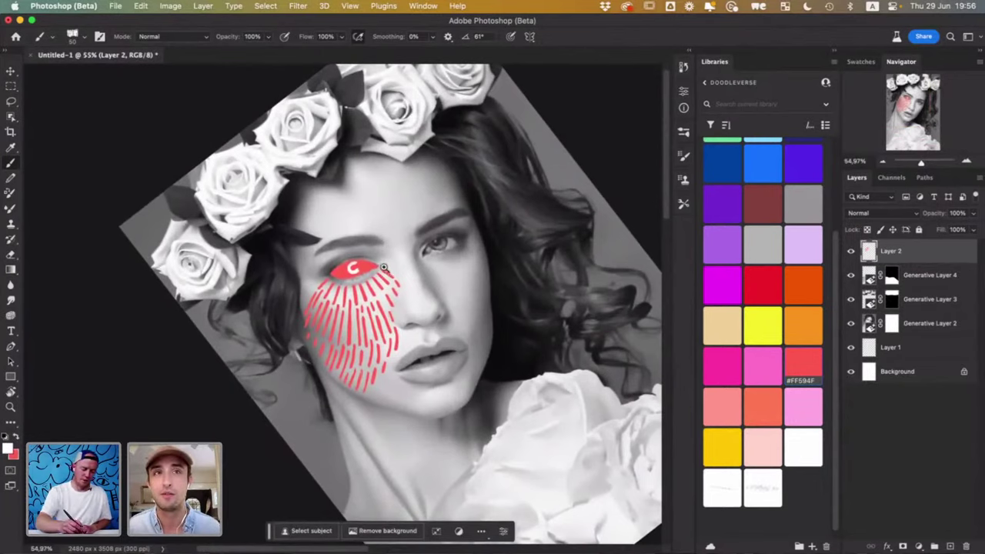
pyautogui.scroll(3, 388, 269)
pyautogui.scroll(-2, 424, 253)
pyautogui.hscroll(2, 424, 253)
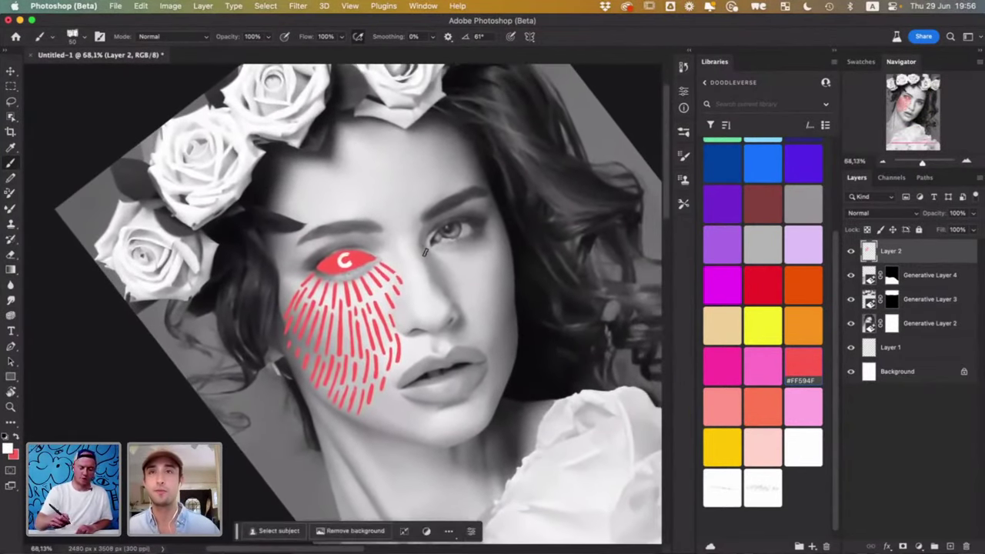
pyautogui.scroll(2, 454, 308)
pyautogui.hscroll(-2, 454, 308)
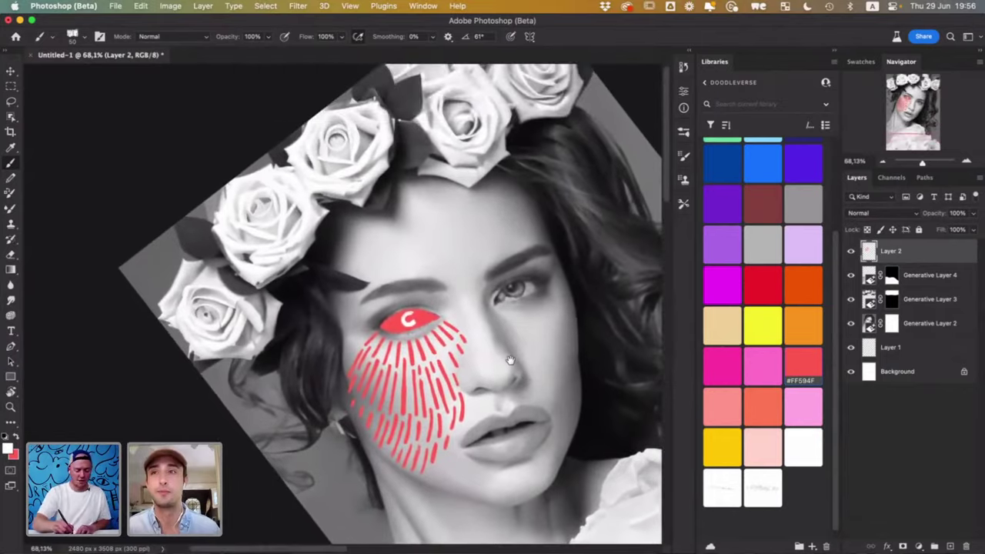
pyautogui.scroll(-5, 508, 360)
pyautogui.hscroll(5, 507, 360)
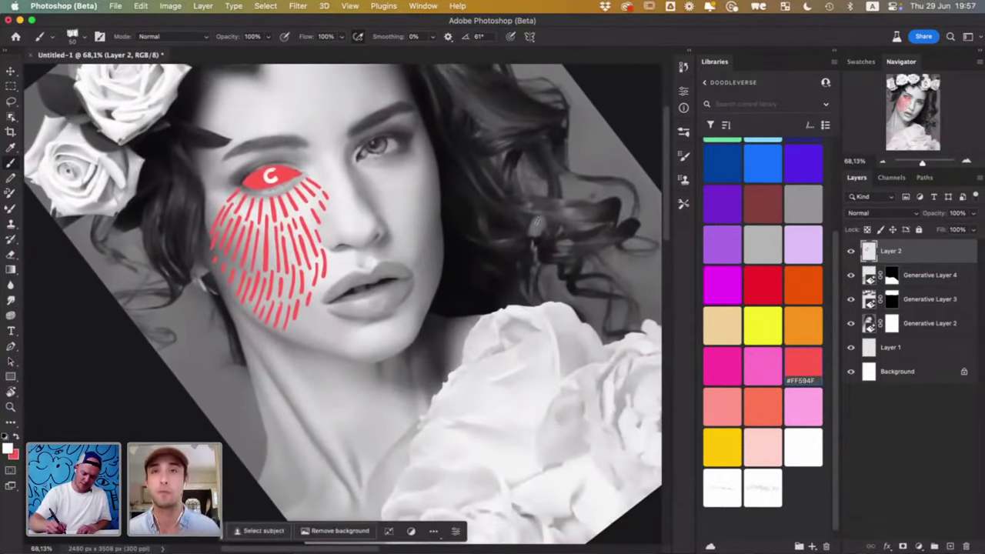
# - Draw three narrow, wavy white loops of increasing height over the dark hair, rising from the flower dress beside the neck
pyautogui.scroll(4, 482, 349)
pyautogui.hscroll(2, 482, 348)
pyautogui.scroll(3, 482, 348)
pyautogui.hscroll(2, 482, 349)
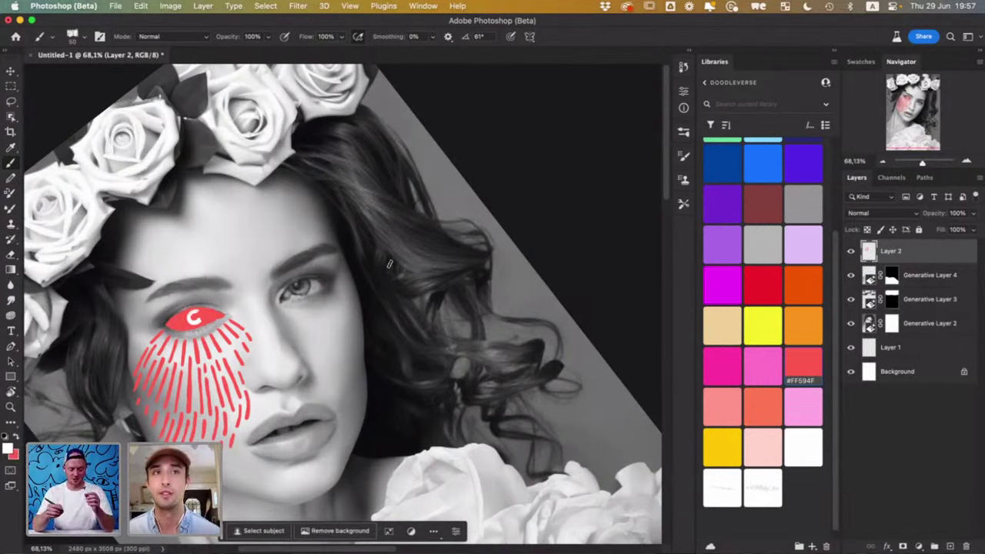
pyautogui.moveTo(439, 436)
pyautogui.mouseDown()
pyautogui.moveTo(437, 393)
pyautogui.moveTo(456, 446)
pyautogui.mouseUp()
pyautogui.scroll(-4, 454, 443)
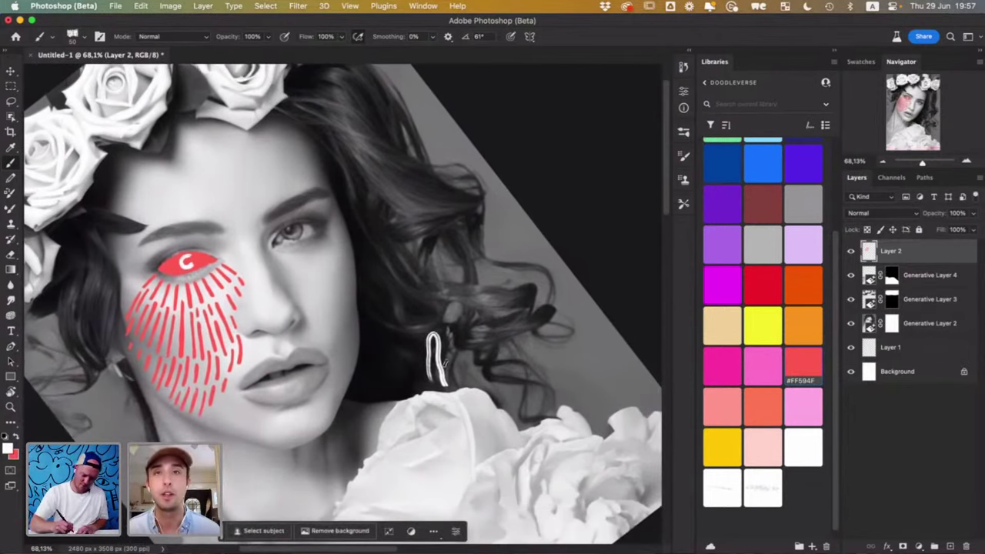
pyautogui.moveTo(460, 389)
pyautogui.mouseDown()
pyautogui.moveTo(451, 297)
pyautogui.moveTo(461, 300)
pyautogui.moveTo(468, 380)
pyautogui.moveTo(487, 385)
pyautogui.moveTo(479, 262)
pyautogui.moveTo(507, 408)
pyautogui.mouseUp()
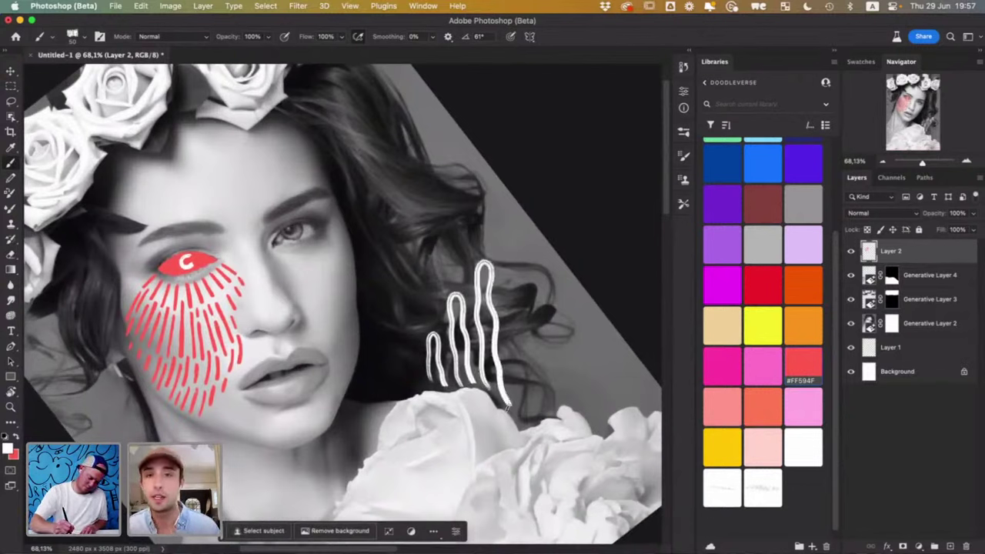
# - Add a fourth, tallest wavy white loop beside the other three, ending at the petals of the flower dress
pyautogui.scroll(-4, 507, 408)
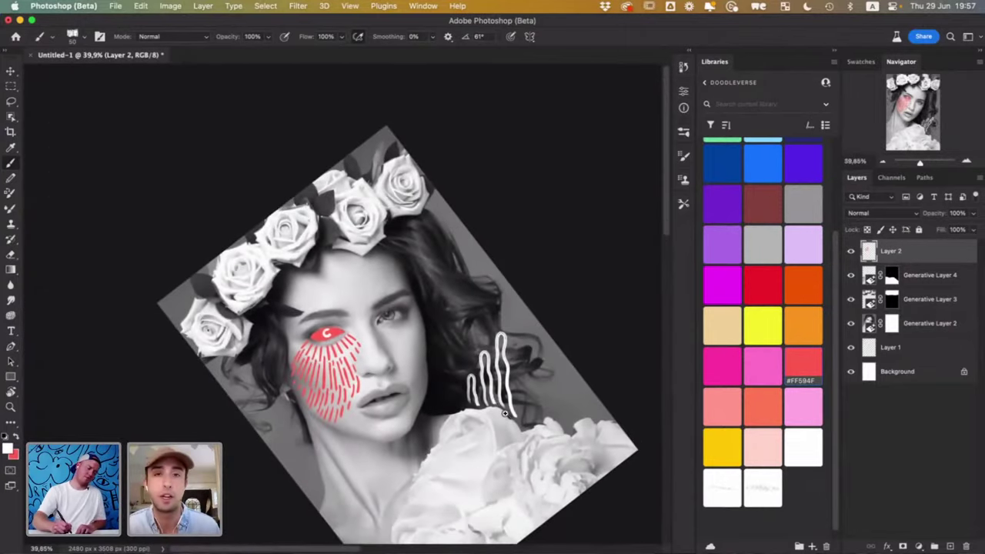
pyautogui.scroll(4, 505, 413)
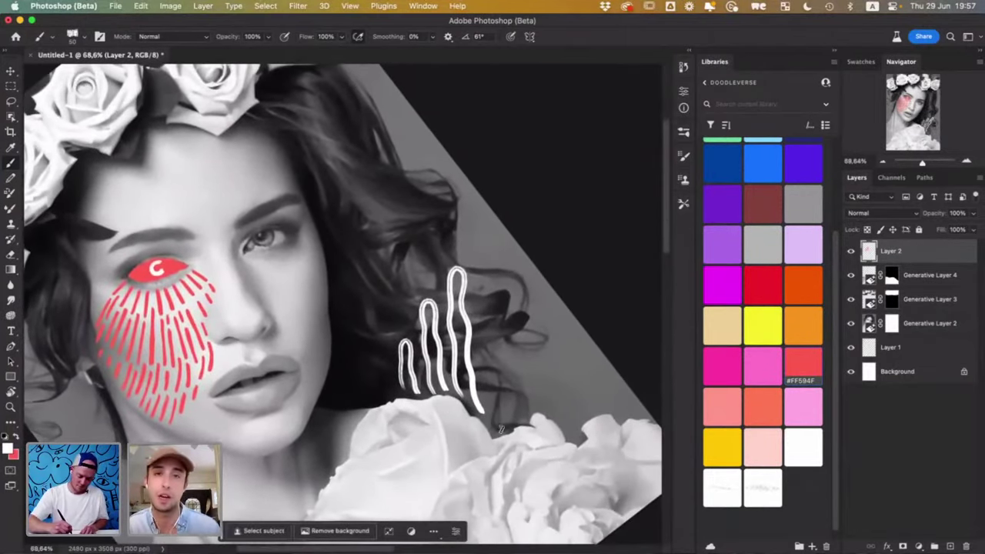
pyautogui.moveTo(500, 429)
pyautogui.mouseDown()
pyautogui.moveTo(474, 248)
pyautogui.moveTo(492, 244)
pyautogui.moveTo(516, 426)
pyautogui.mouseUp()
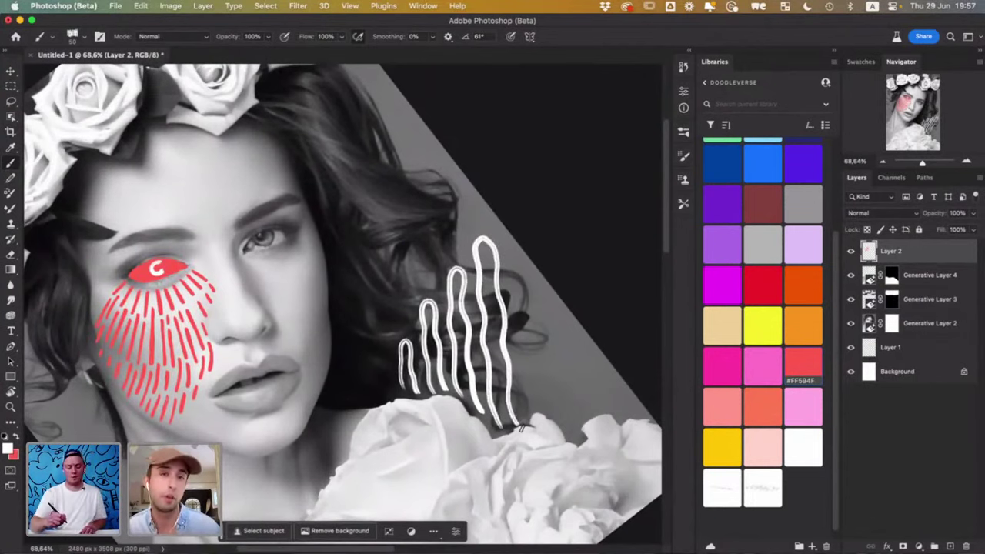
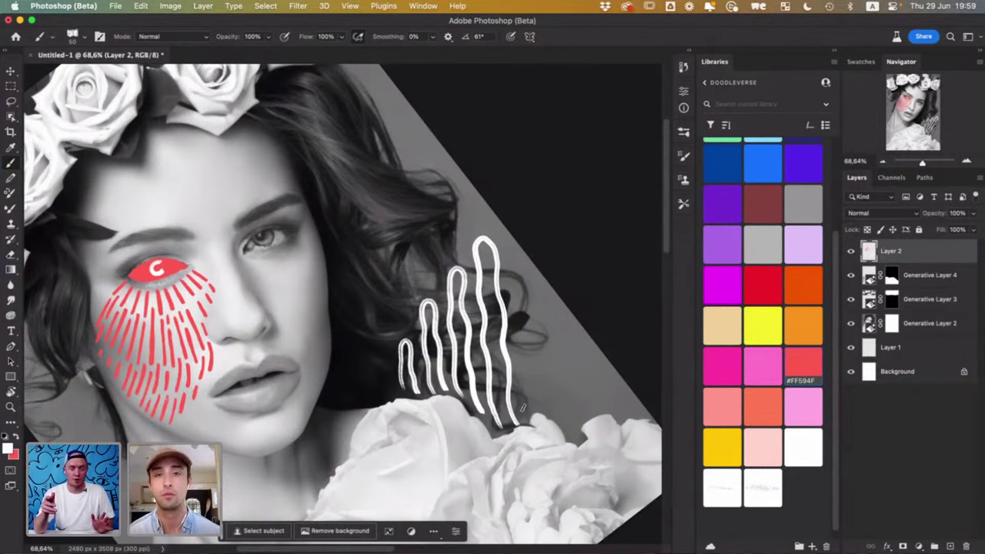
# - Draw three more wavy white loops of decreasing height from the tallest one towards the edge of the picture
pyautogui.scroll(-5, 523, 407)
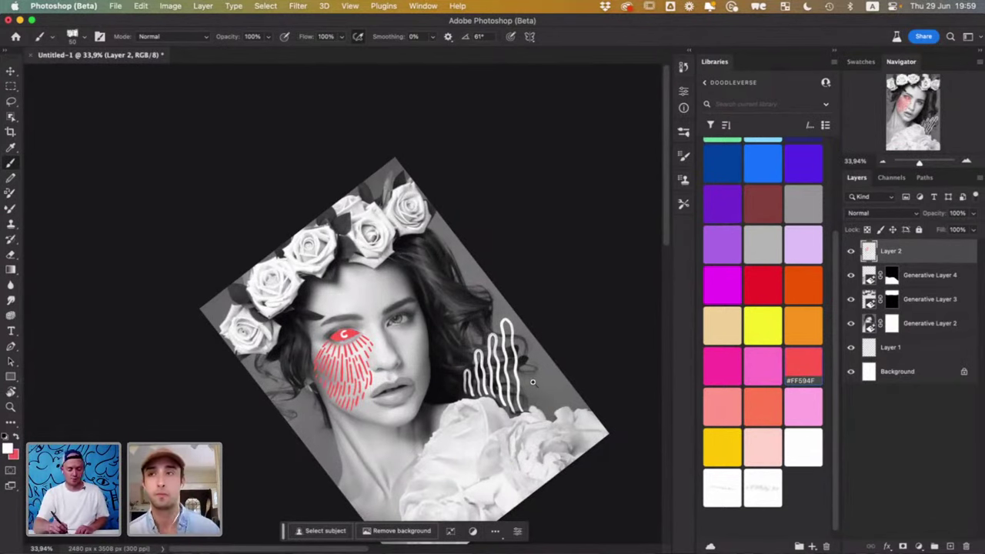
pyautogui.scroll(3, 533, 383)
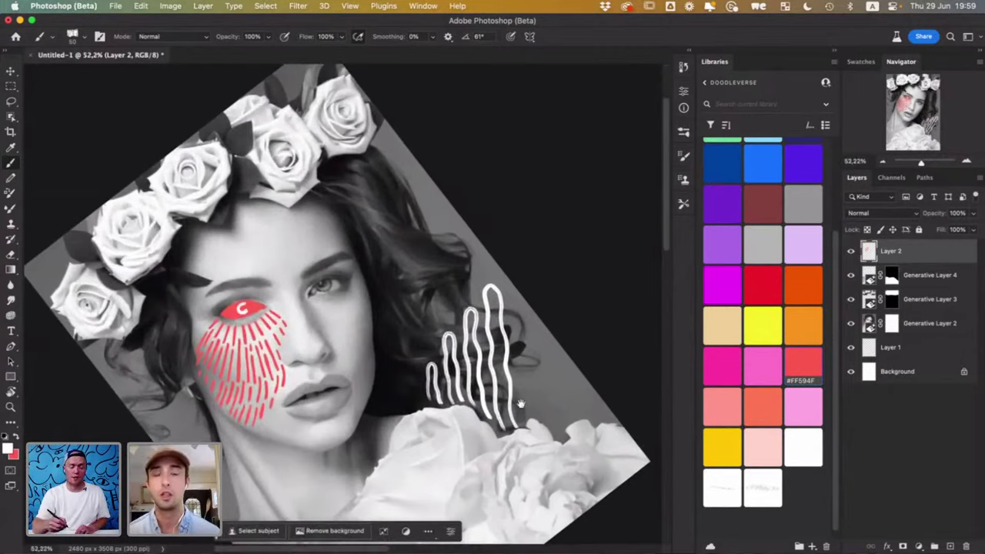
pyautogui.scroll(2, 508, 400)
pyautogui.moveTo(455, 396); pyautogui.dragTo(455, 314)
pyautogui.moveTo(463, 291)
pyautogui.mouseDown()
pyautogui.moveTo(477, 404)
pyautogui.moveTo(485, 409)
pyautogui.moveTo(485, 339)
pyautogui.moveTo(497, 332)
pyautogui.moveTo(511, 422)
pyautogui.moveTo(524, 345)
pyautogui.moveTo(531, 398)
pyautogui.mouseUp()
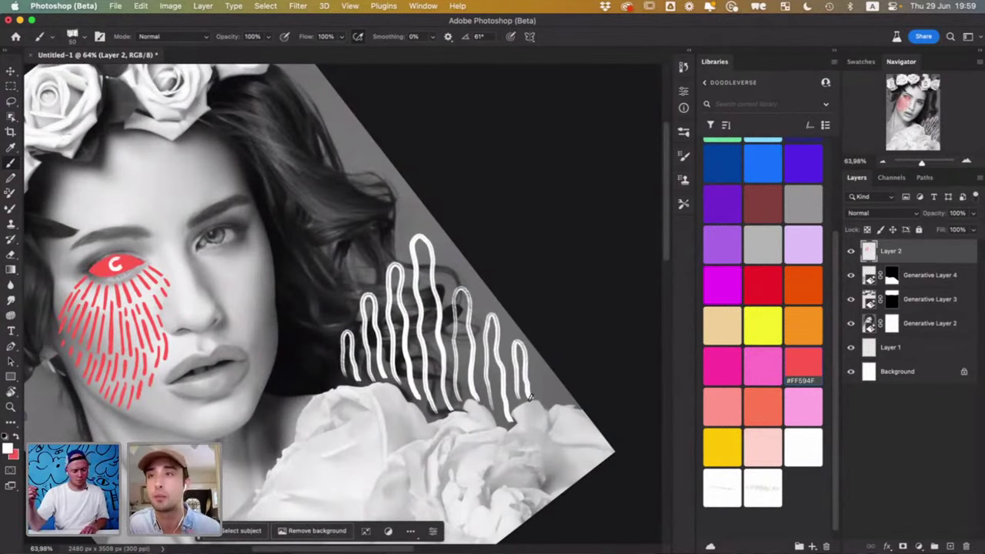
# - Switch the paint colour back to coral red and scatter small dots down the upper half of the tallest white loop
pyautogui.press('x')
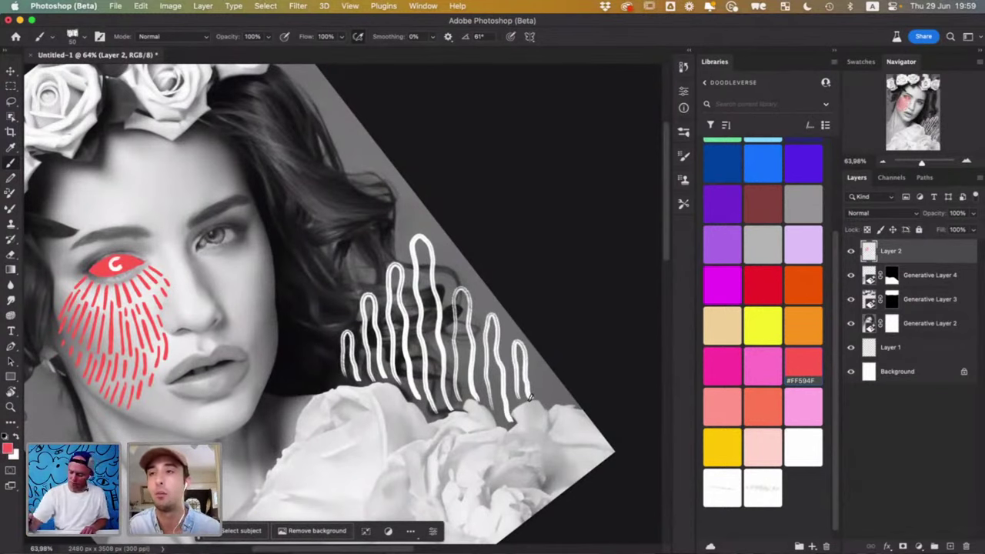
pyautogui.click(409, 244)
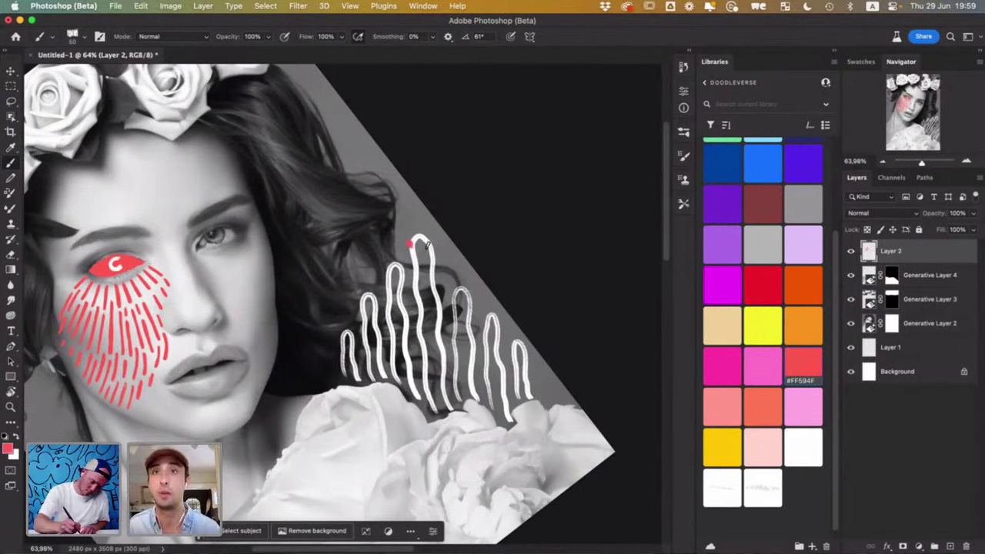
pyautogui.click(428, 246)
pyautogui.click(420, 271)
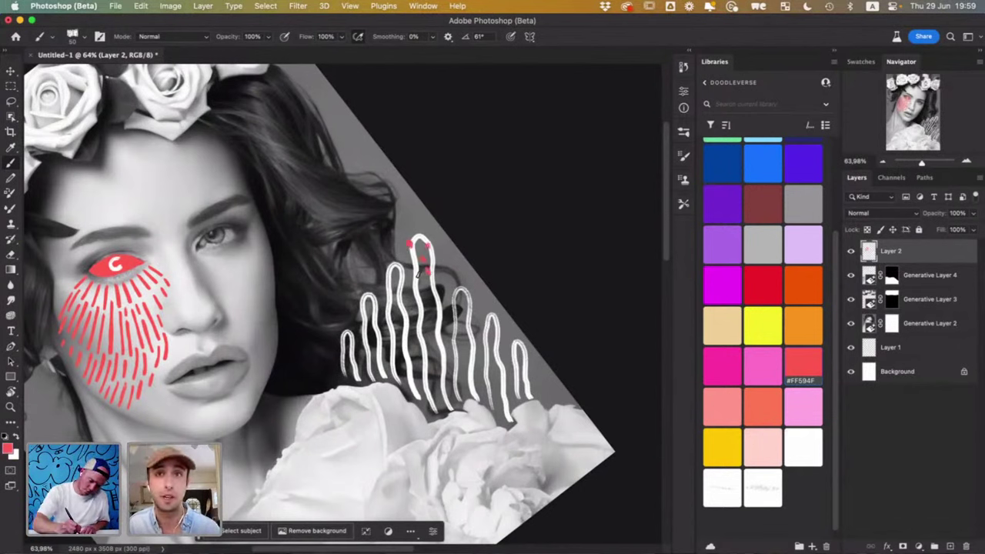
pyautogui.click(422, 274)
pyautogui.click(431, 287)
pyautogui.click(419, 296)
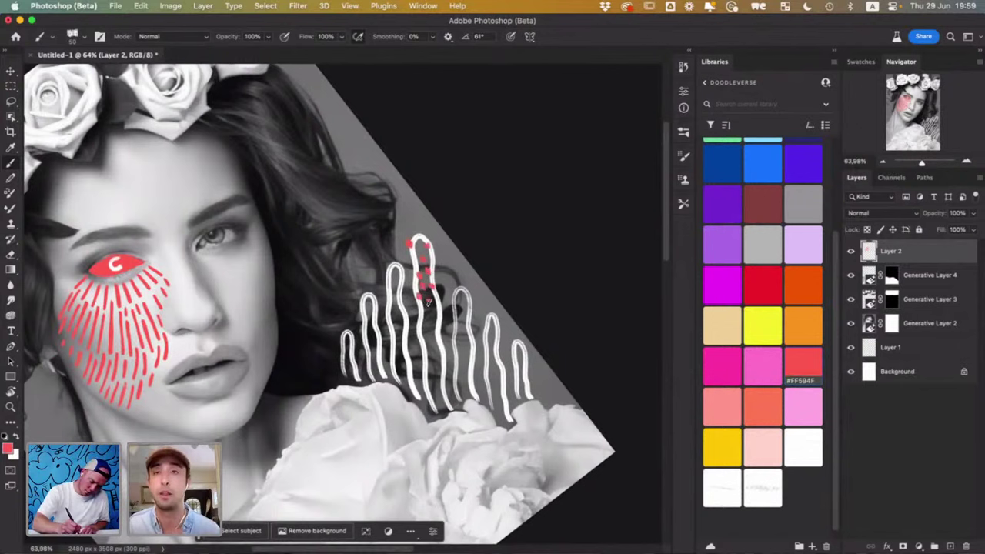
pyautogui.click(435, 310)
pyautogui.click(426, 317)
pyautogui.click(421, 329)
pyautogui.click(434, 328)
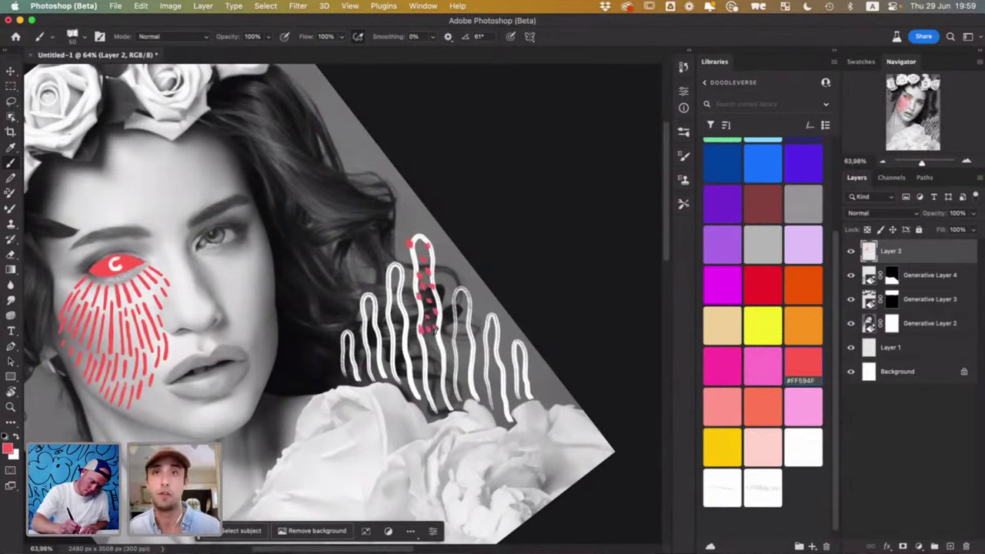
# - Continue the coral-red dots down the lower half of the tallest loop to its open end at the dress
pyautogui.click(436, 340)
pyautogui.click(427, 348)
pyautogui.click(433, 358)
pyautogui.click(439, 367)
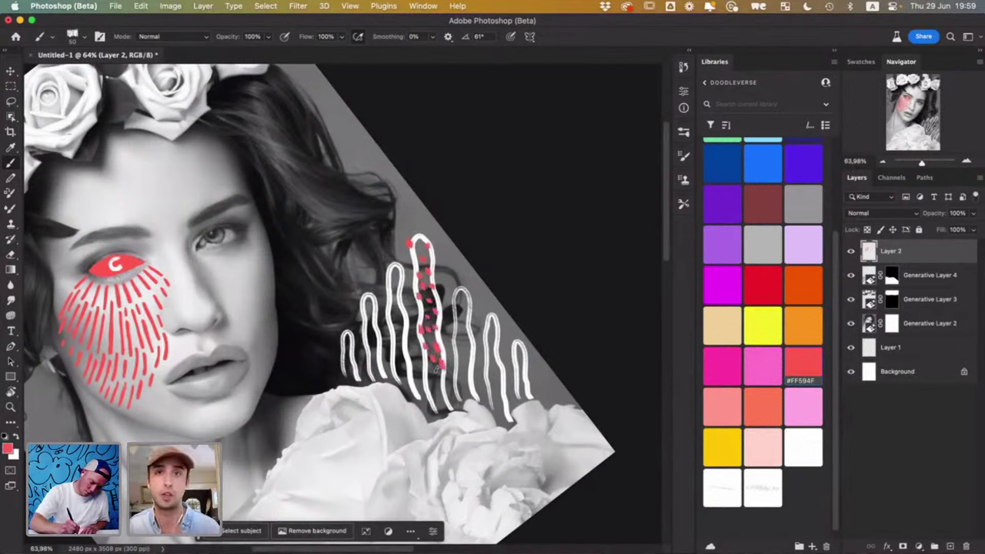
pyautogui.click(425, 374)
pyautogui.click(426, 385)
pyautogui.click(432, 396)
pyautogui.click(441, 396)
pyautogui.click(442, 377)
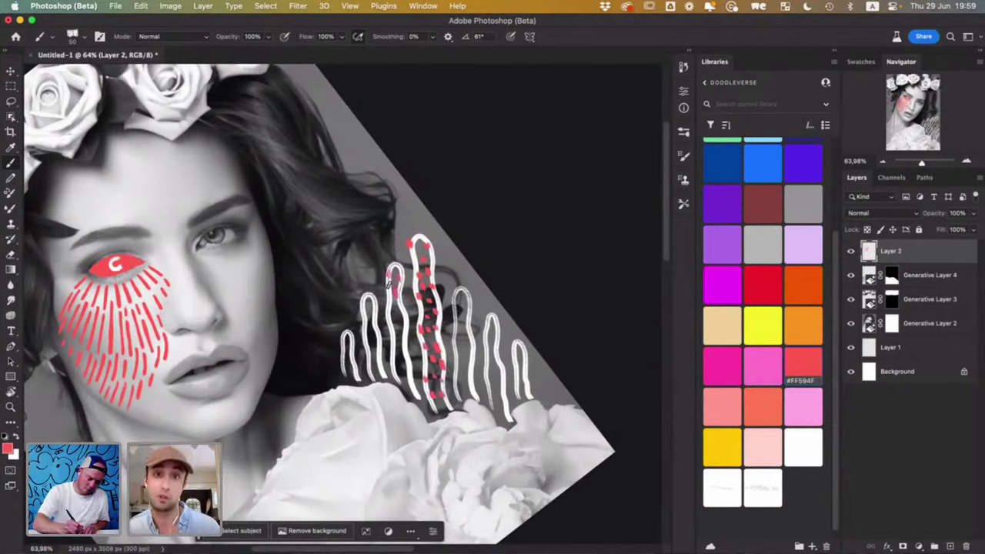
# - Fill the second-tallest loop, on the face side of the tallest, with scattered coral-red dots down to its base
pyautogui.click(397, 304)
pyautogui.click(394, 308)
pyautogui.click(389, 320)
pyautogui.click(401, 331)
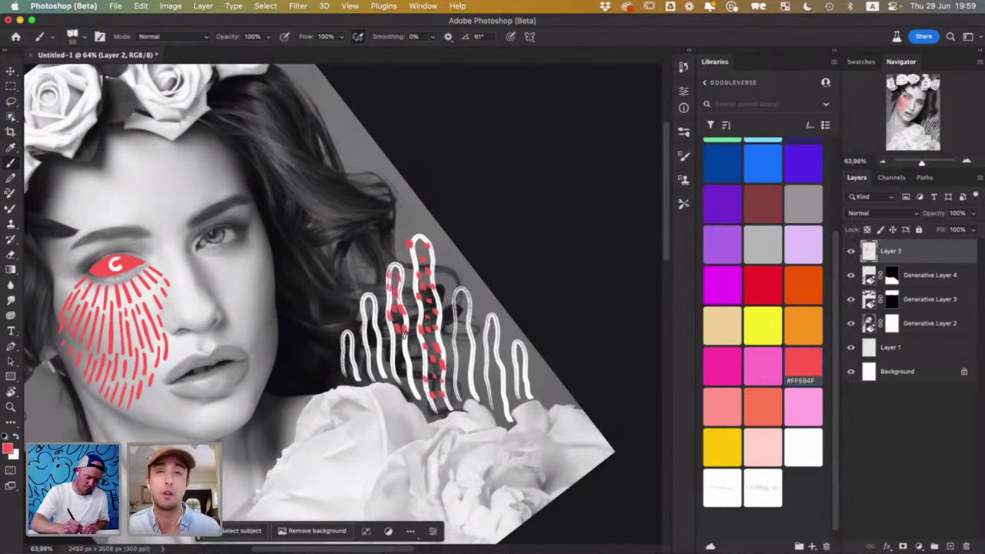
pyautogui.click(403, 345)
pyautogui.click(399, 355)
pyautogui.click(400, 368)
pyautogui.click(407, 378)
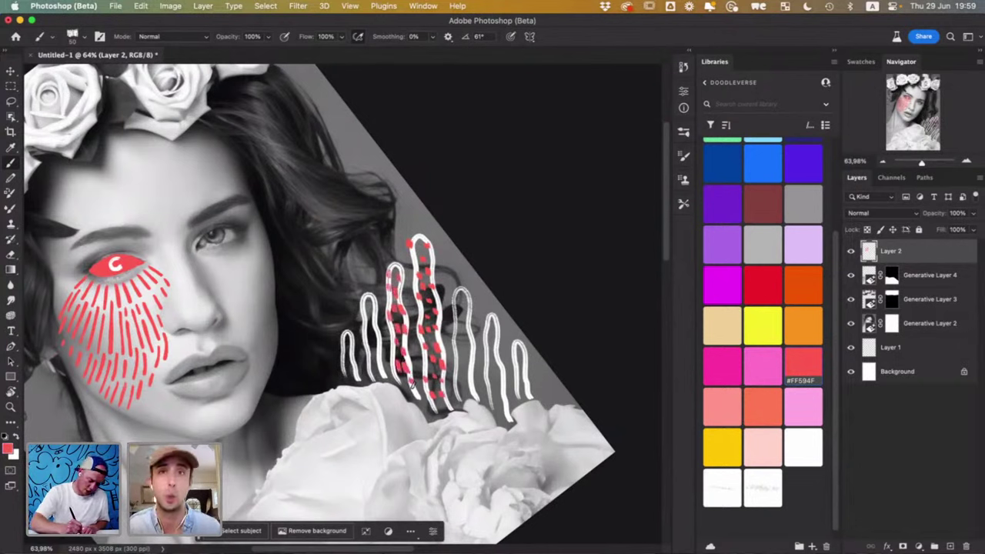
# - Dot the next shorter loop towards the face with coral red, from its base up to its rounded tip
pyautogui.click(382, 374)
pyautogui.click(377, 368)
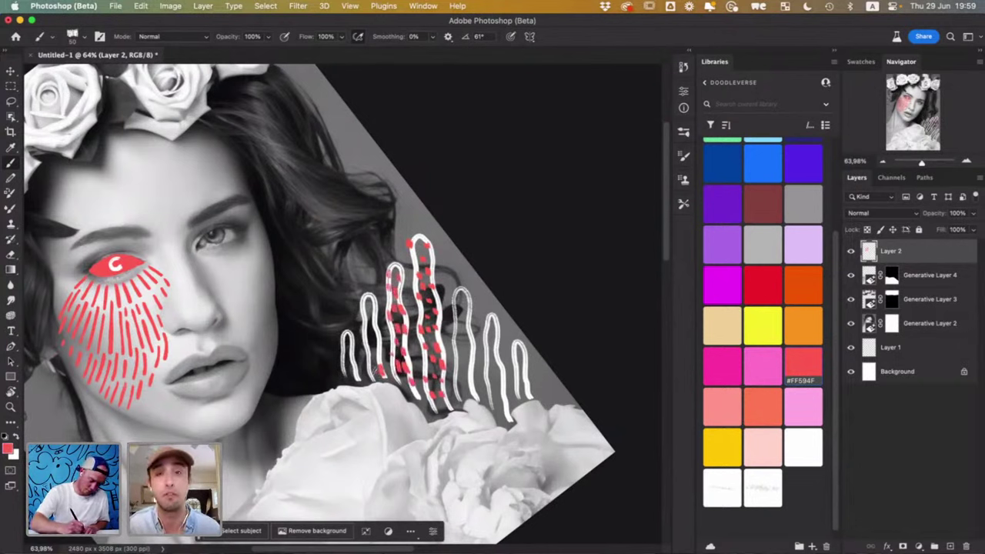
pyautogui.click(371, 358)
pyautogui.click(377, 348)
pyautogui.click(372, 335)
pyautogui.click(368, 326)
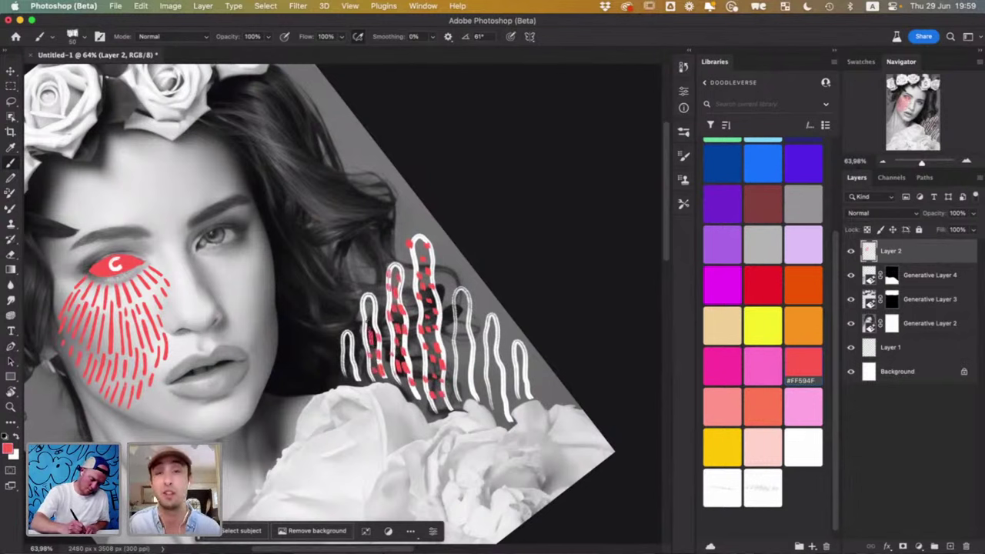
pyautogui.click(371, 314)
pyautogui.click(363, 303)
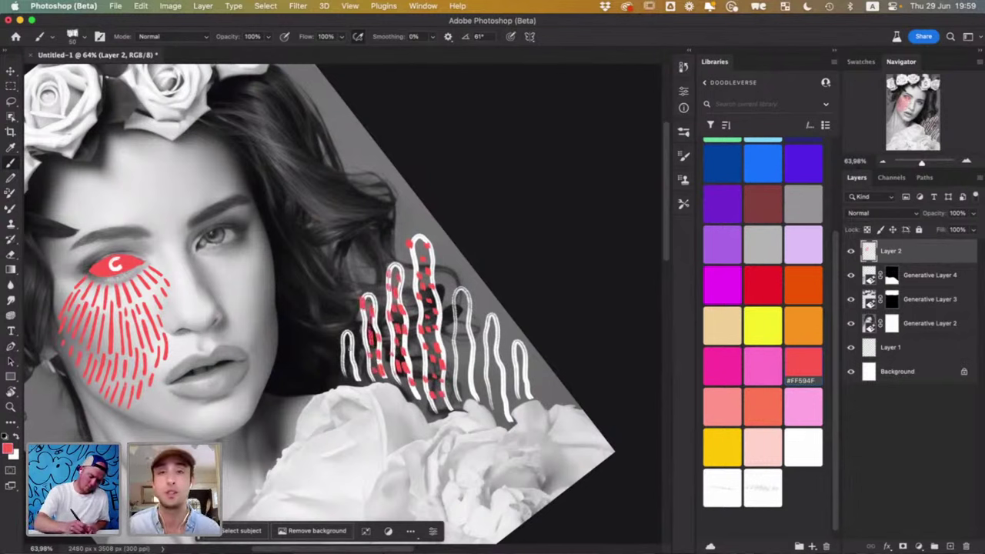
# - Place coral-red dots along the shortest loop, the one nearest the face
pyautogui.click(346, 343)
pyautogui.click(347, 356)
pyautogui.click(353, 368)
pyautogui.click(357, 375)
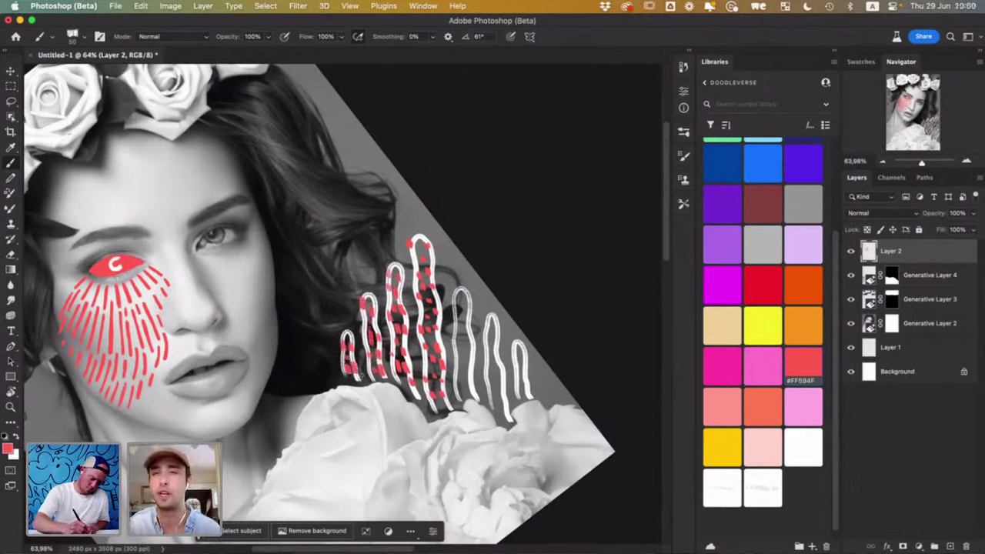
# - Fill the first loop on the outer side of the tallest with coral-red dots, from its base up to its rounded tip
pyautogui.click(460, 389)
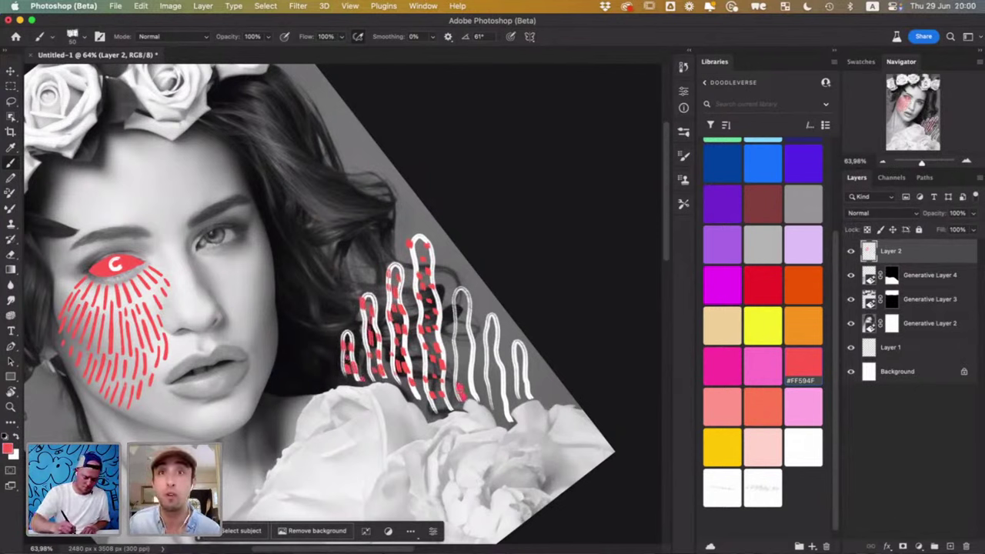
pyautogui.click(468, 383)
pyautogui.click(468, 369)
pyautogui.click(465, 356)
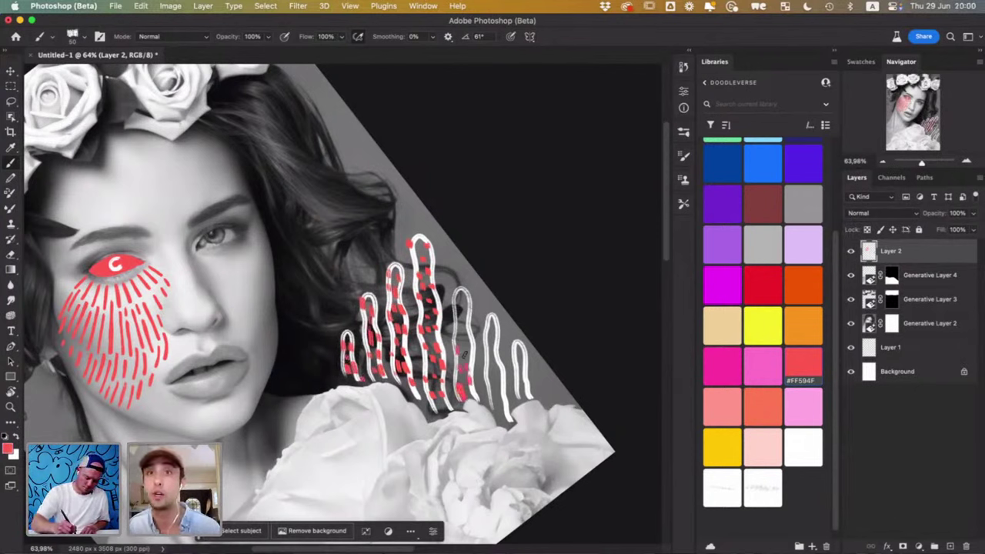
pyautogui.click(469, 342)
pyautogui.click(460, 343)
pyautogui.click(464, 325)
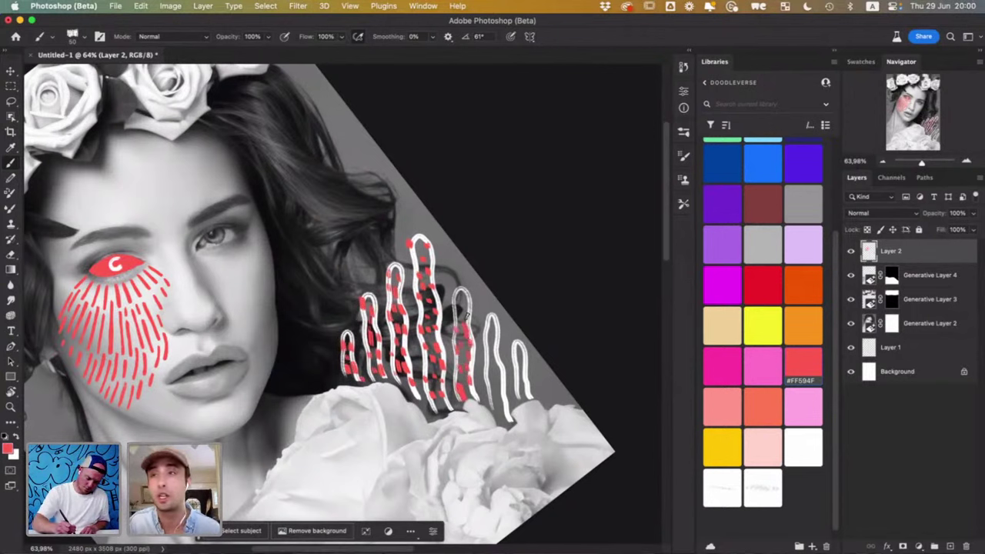
pyautogui.click(465, 315)
pyautogui.click(458, 306)
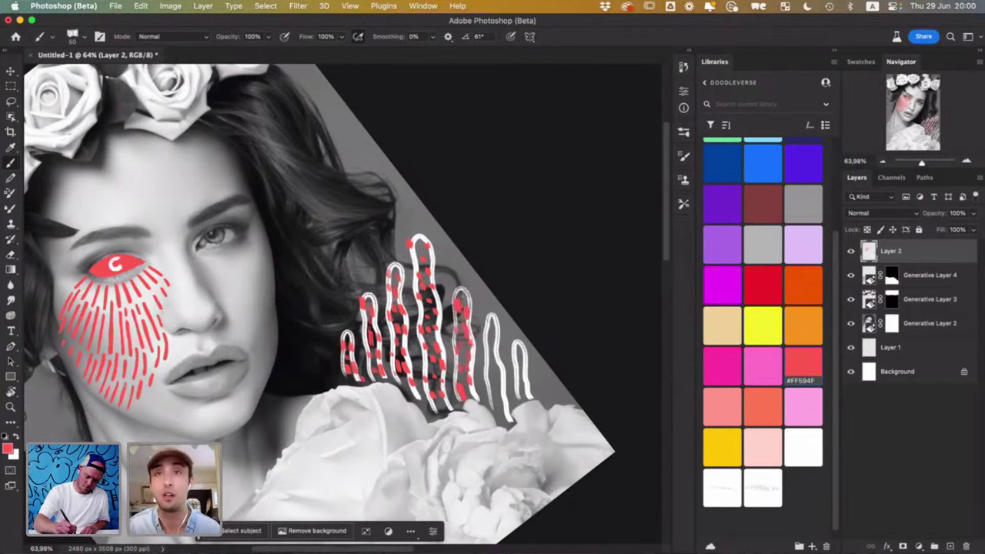
pyautogui.click(464, 296)
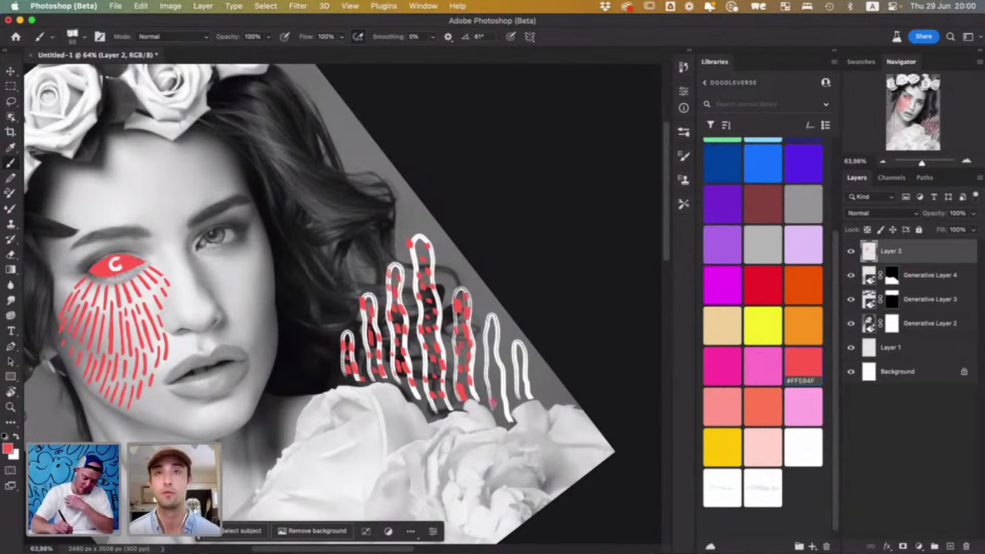
# - Dot the second loop beyond the tallest, towards the image's outer edge, with coral red along its length
pyautogui.click(502, 388)
pyautogui.click(501, 391)
pyautogui.click(499, 377)
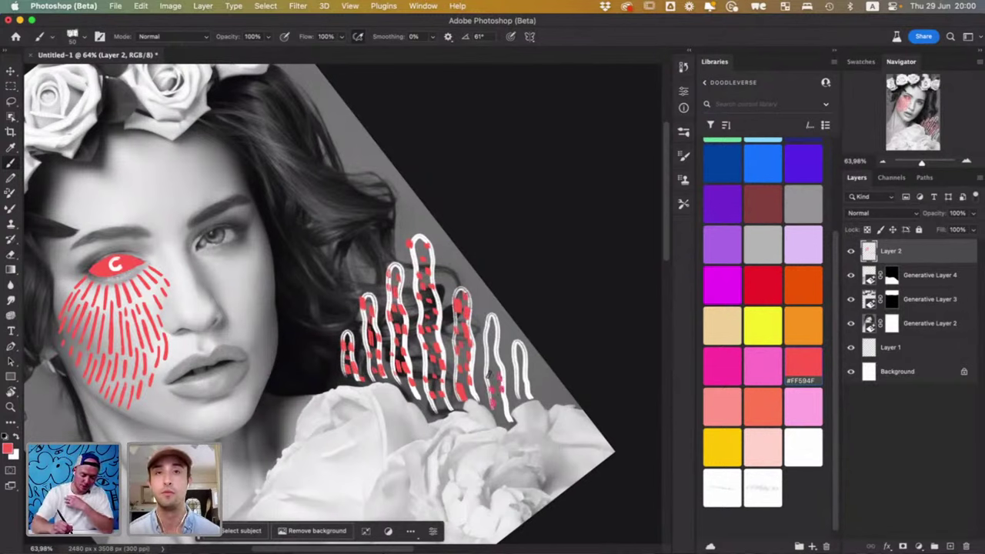
pyautogui.click(490, 377)
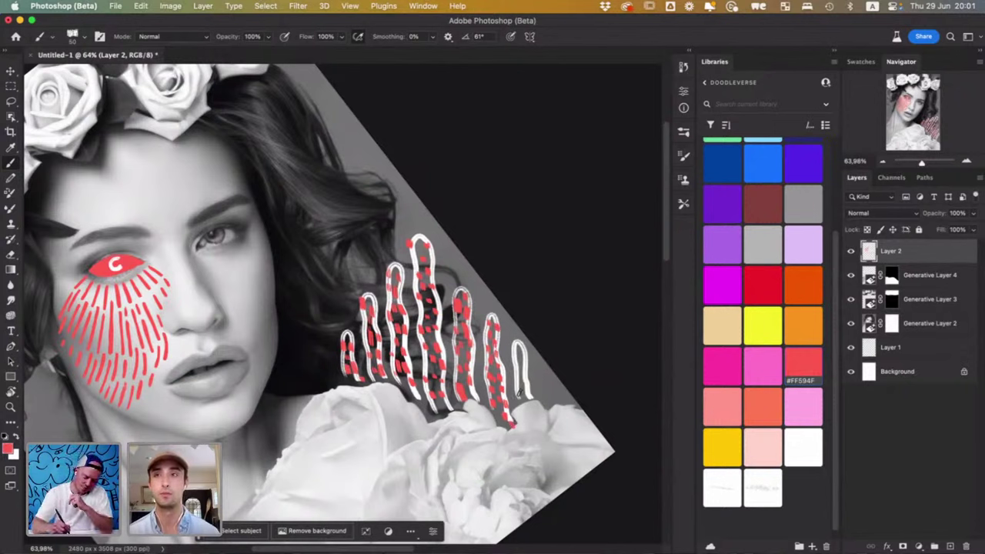
# - Place coral-red dots inside the short outermost loop, from its open base up to the tip
pyautogui.moveTo(520, 400)
pyautogui.mouseDown()
pyautogui.moveTo(527, 379)
pyautogui.moveTo(515, 368)
pyautogui.mouseUp()
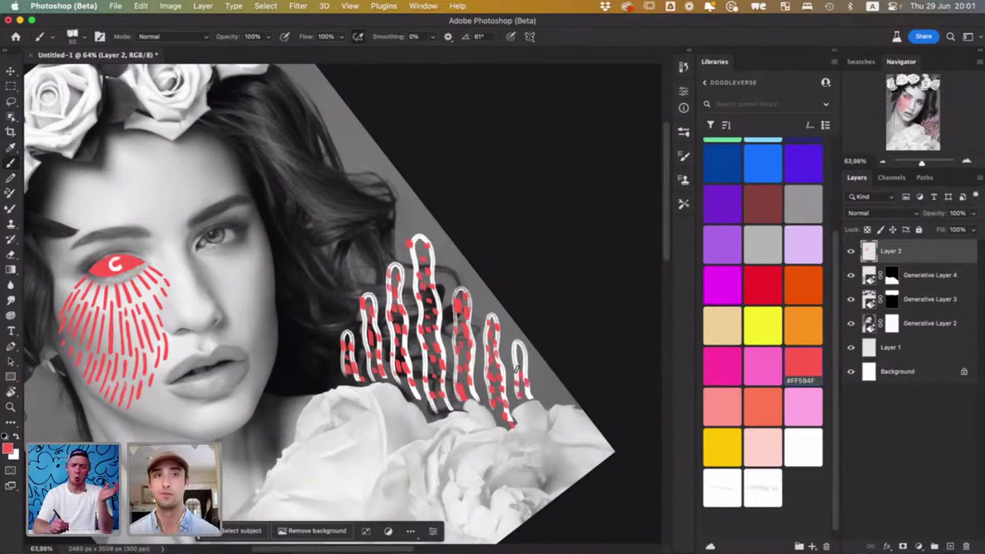
pyautogui.moveTo(517, 372); pyautogui.dragTo(520, 360)
pyautogui.moveTo(518, 357); pyautogui.dragTo(519, 347)
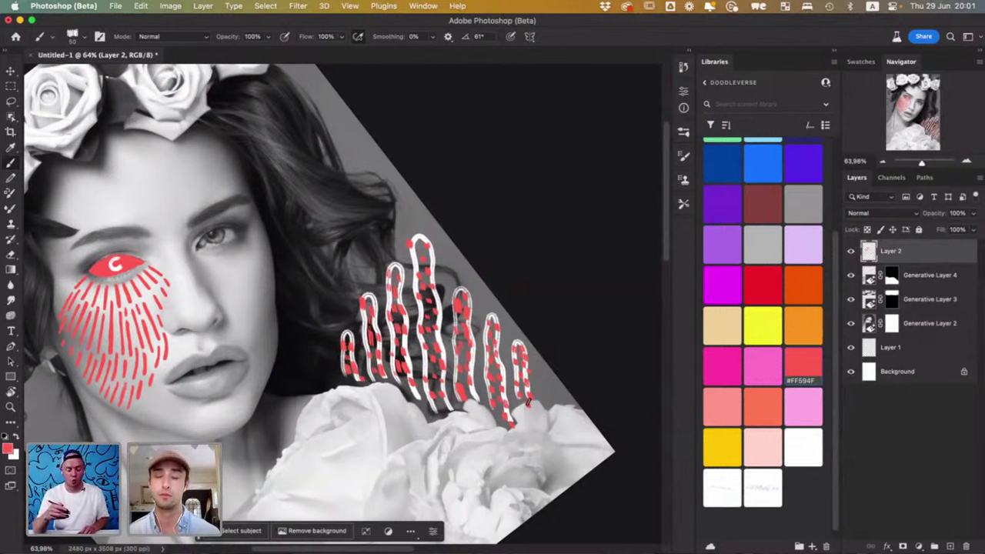
# - Scatter coral-red dots along the upper edge of the flower dress, beneath the bases of the loops
pyautogui.moveTo(447, 412); pyautogui.dragTo(420, 419)
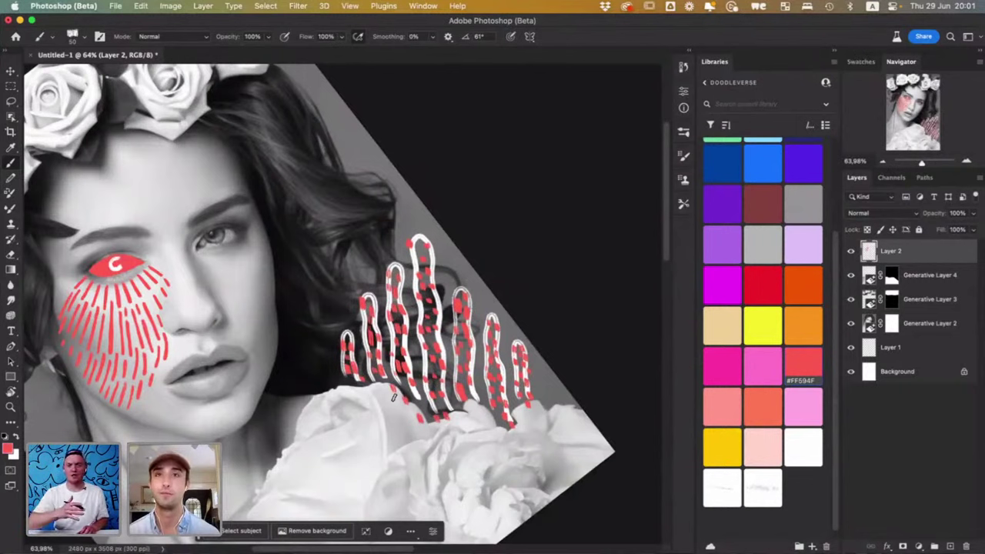
pyautogui.moveTo(367, 389)
pyautogui.mouseDown()
pyautogui.moveTo(349, 391)
pyautogui.moveTo(397, 405)
pyautogui.mouseUp()
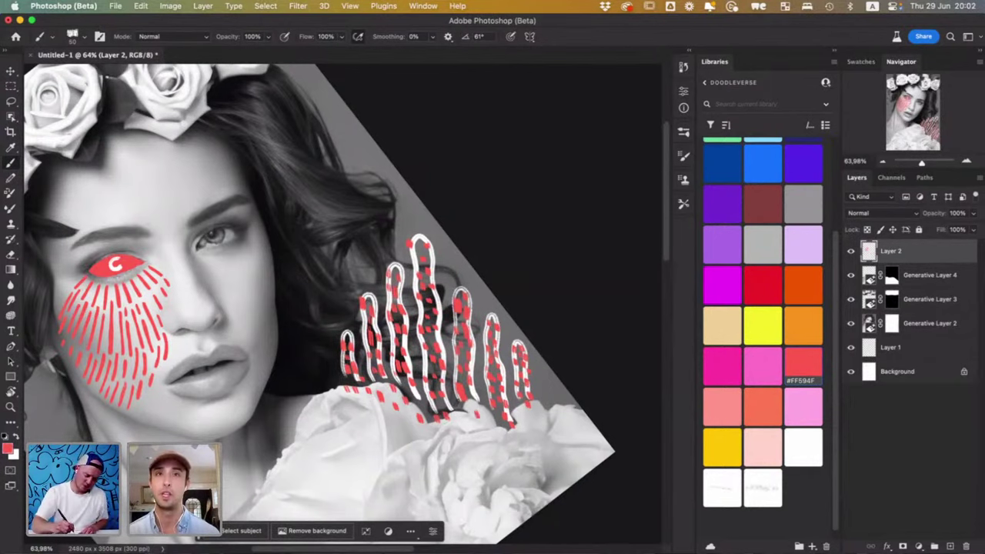
# - Make white the foreground colour and look through the Brush Pens presets for another brush
pyautogui.scroll(-5, 493, 422)
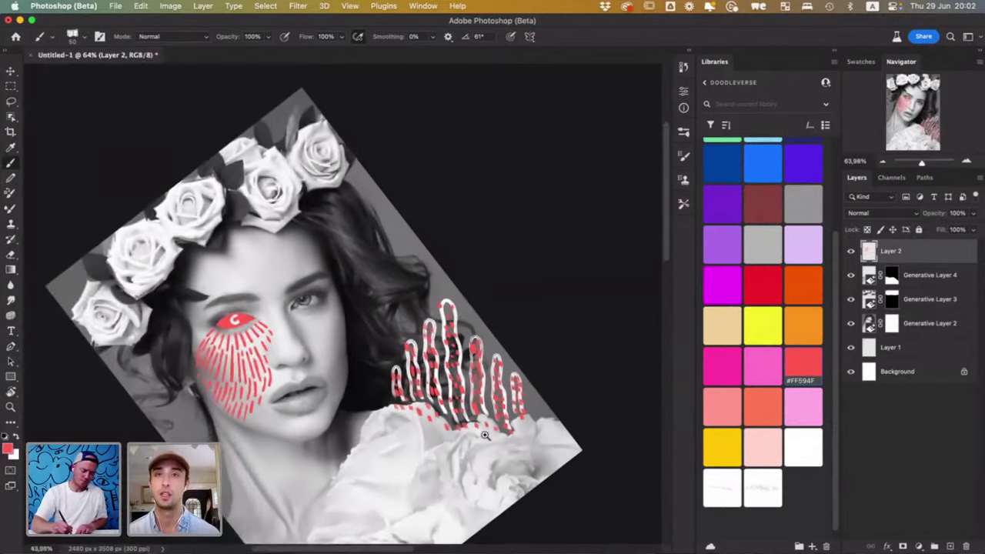
pyautogui.scroll(4, 473, 423)
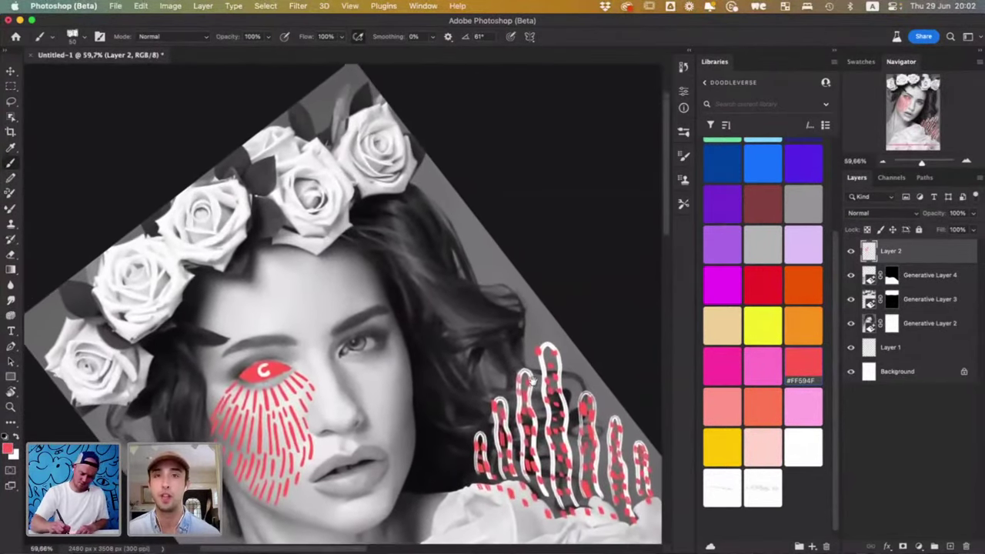
pyautogui.press('r')
pyautogui.moveTo(528, 399); pyautogui.dragTo(471, 348)
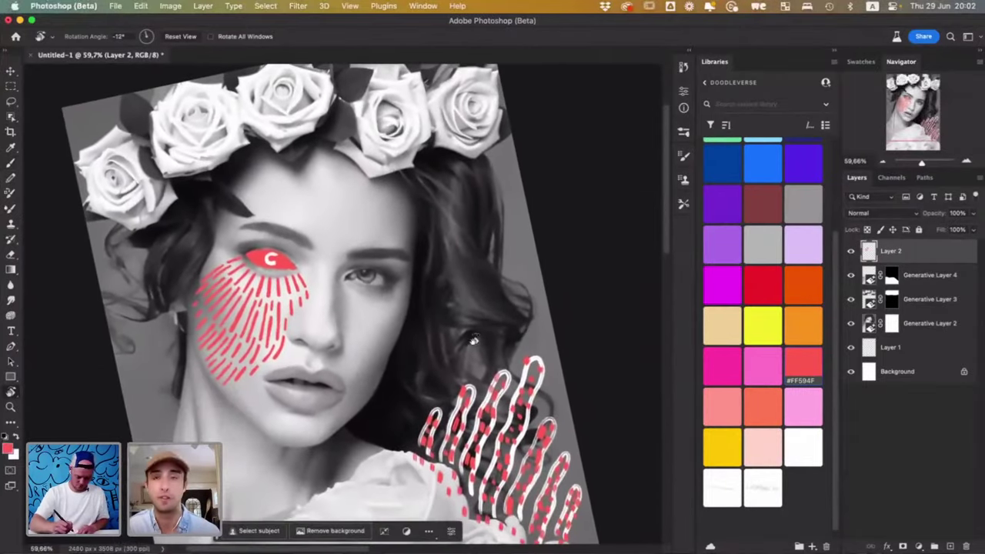
pyautogui.click(681, 134)
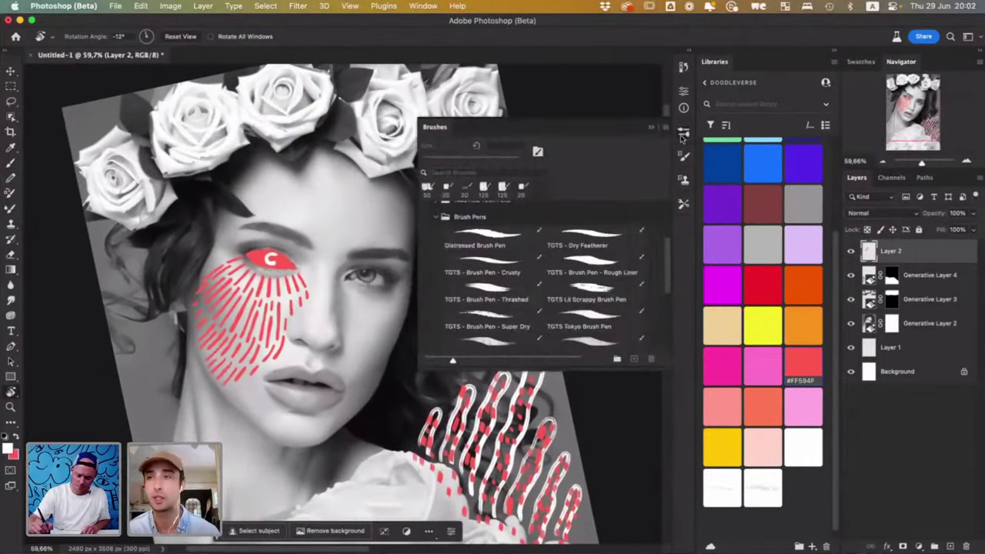
pyautogui.scroll(-5, 646, 285)
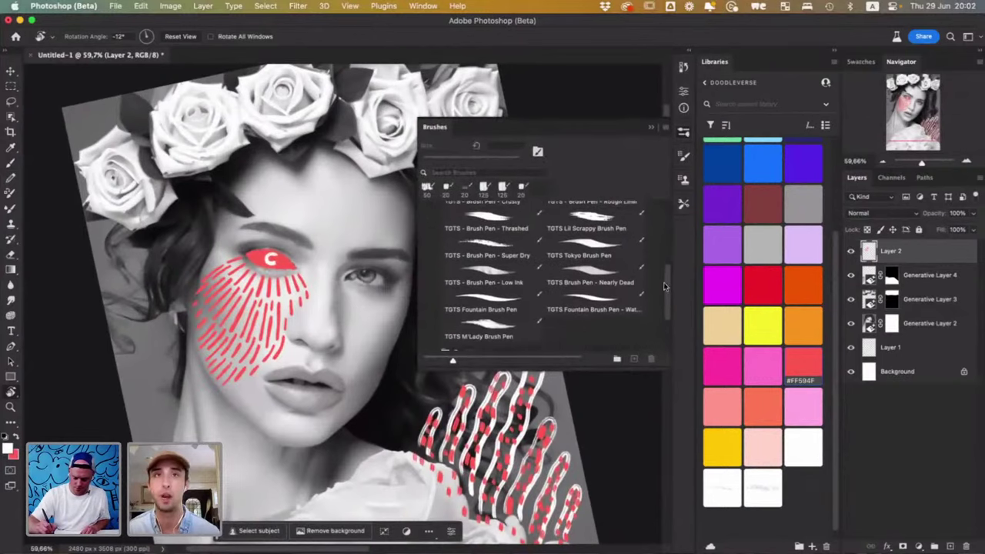
# - Paint white teardrop shapes and a dot over the hair above the doodled hand using the TGTS Fountain Brush Pen at 50 px
pyautogui.click(490, 295)
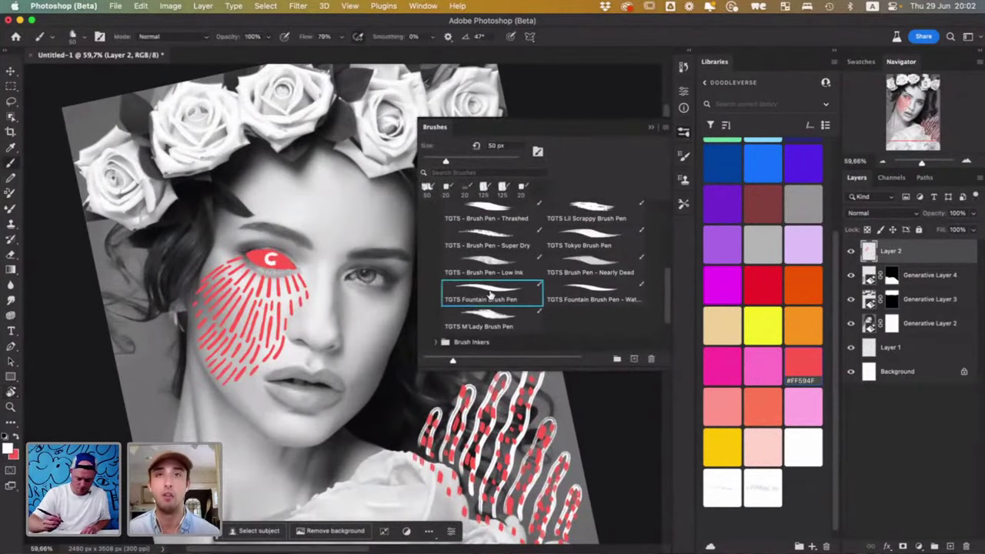
pyautogui.click(651, 127)
pyautogui.moveTo(513, 360)
pyautogui.mouseDown()
pyautogui.moveTo(493, 291)
pyautogui.moveTo(514, 309)
pyautogui.moveTo(514, 358)
pyautogui.moveTo(497, 302)
pyautogui.moveTo(511, 323)
pyautogui.moveTo(504, 290)
pyautogui.mouseUp()
pyautogui.moveTo(526, 331); pyautogui.dragTo(523, 278)
pyautogui.moveTo(478, 306)
pyautogui.mouseDown()
pyautogui.moveTo(476, 242)
pyautogui.moveTo(474, 295)
pyautogui.moveTo(476, 254)
pyautogui.moveTo(476, 265)
pyautogui.mouseUp()
pyautogui.moveTo(493, 274)
pyautogui.mouseDown()
pyautogui.moveTo(487, 226)
pyautogui.moveTo(492, 265)
pyautogui.moveTo(492, 215)
pyautogui.moveTo(489, 271)
pyautogui.moveTo(508, 174)
pyautogui.moveTo(514, 234)
pyautogui.moveTo(511, 186)
pyautogui.moveTo(507, 198)
pyautogui.mouseUp()
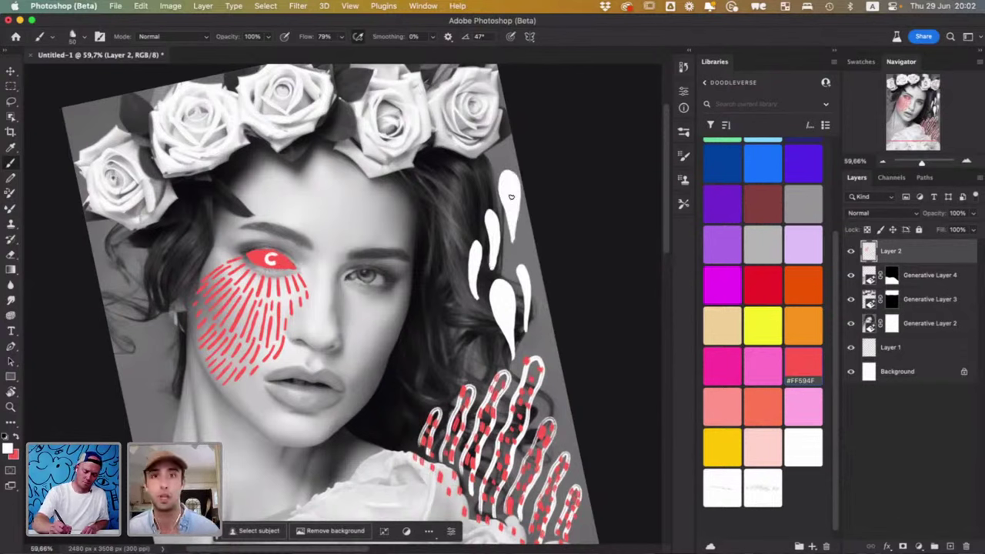
pyautogui.moveTo(480, 371); pyautogui.dragTo(477, 326)
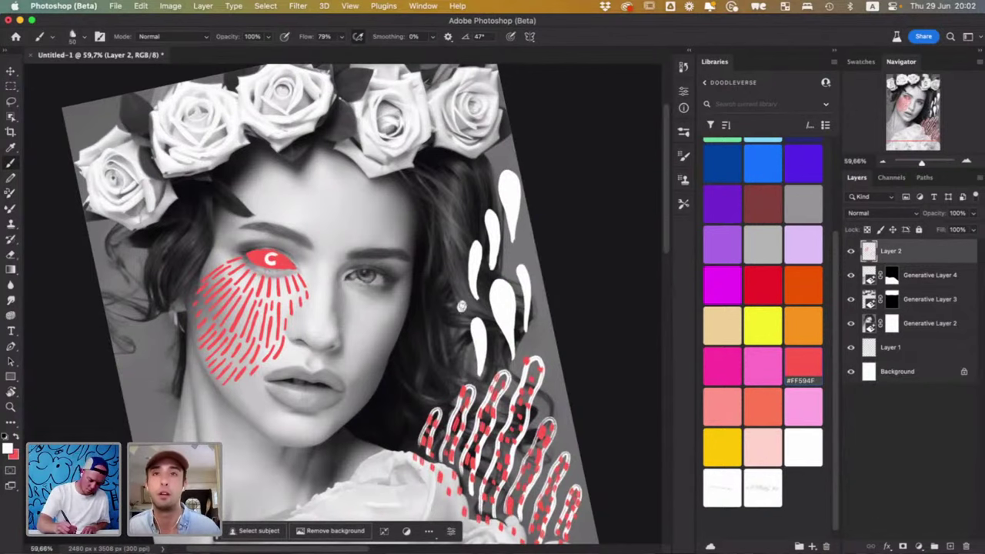
pyautogui.moveTo(459, 293)
pyautogui.mouseDown()
pyautogui.moveTo(450, 226)
pyautogui.moveTo(455, 288)
pyautogui.mouseUp()
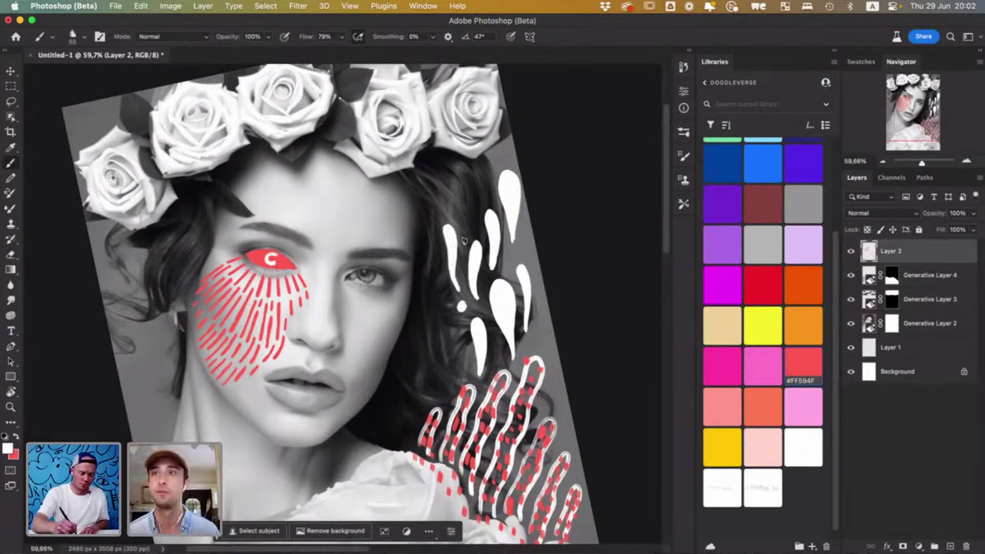
pyautogui.moveTo(464, 240); pyautogui.dragTo(457, 192)
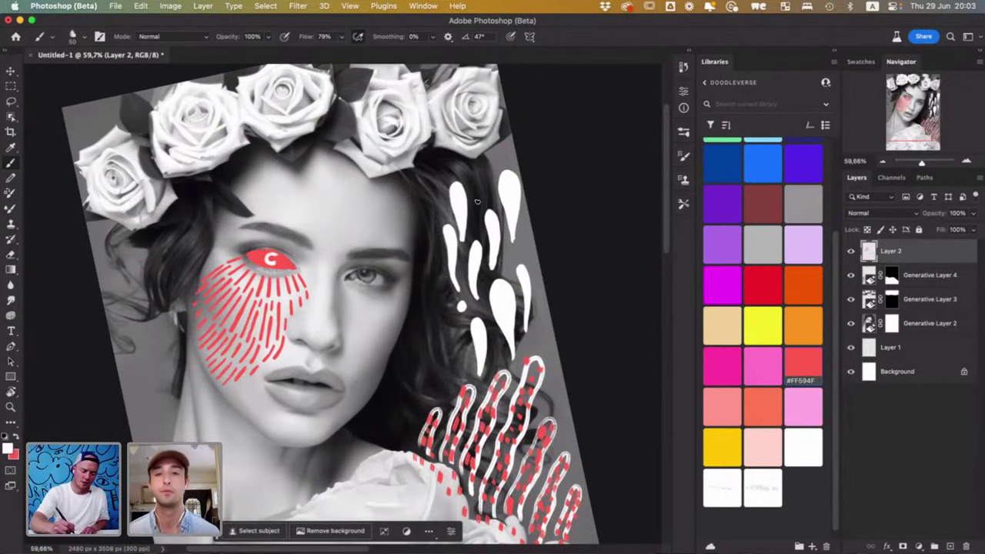
pyautogui.moveTo(246, 229)
pyautogui.mouseDown()
pyautogui.moveTo(199, 248)
pyautogui.moveTo(330, 360)
pyautogui.moveTo(244, 240)
pyautogui.mouseUp()
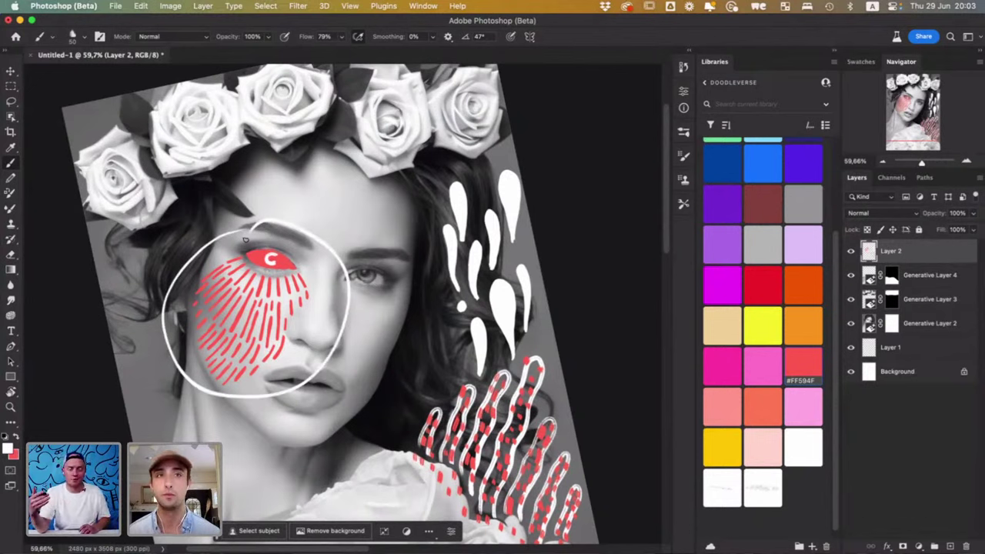
pyautogui.press('super+z')
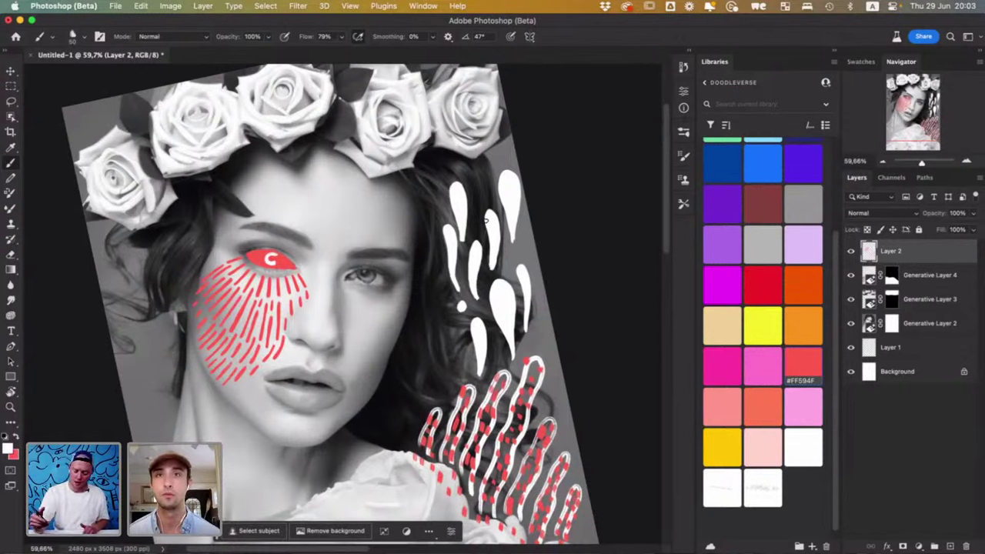
# - Paint curved pink stripes in #FF968A across the three lowest white drops above the doodled hand
pyautogui.click(722, 410)
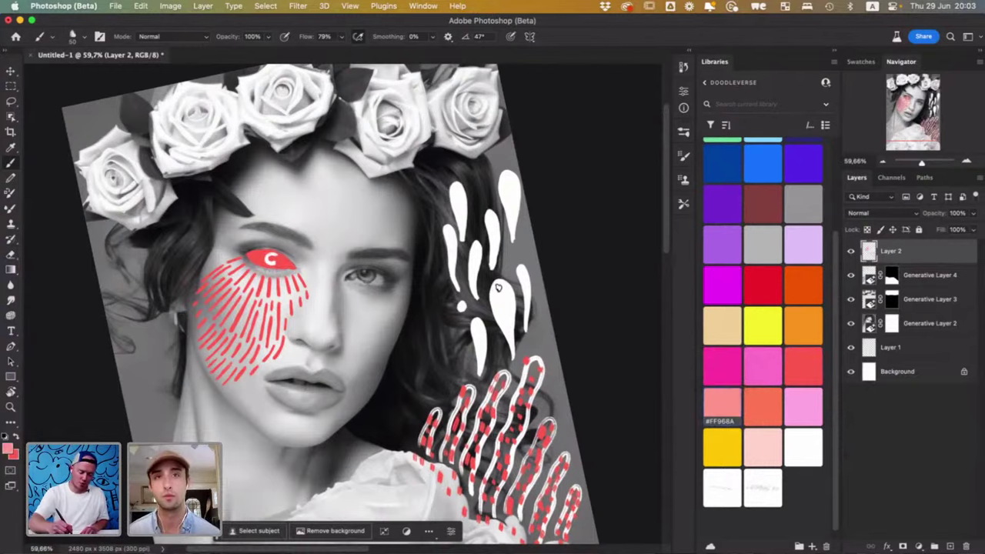
pyautogui.scroll(3, 506, 304)
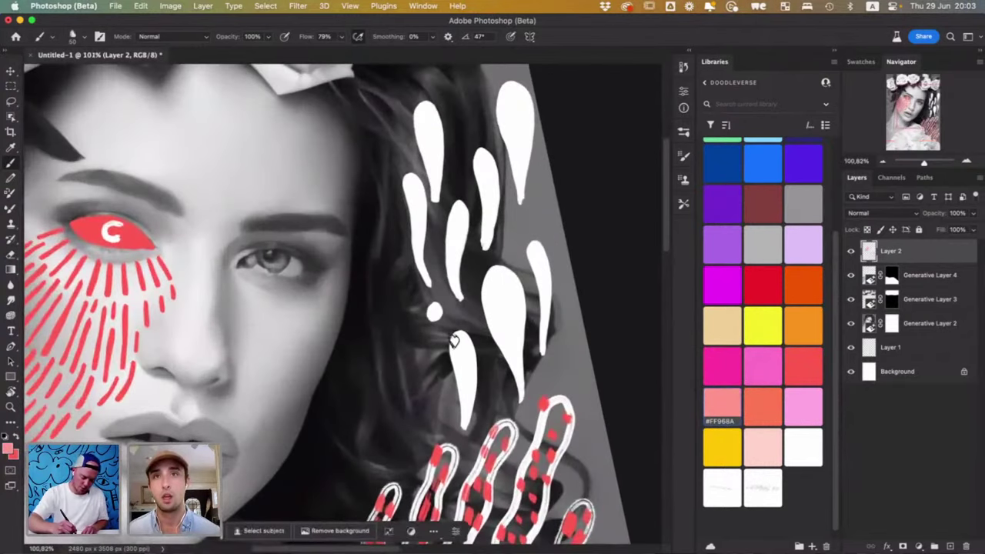
pyautogui.moveTo(451, 338)
pyautogui.mouseDown()
pyautogui.moveTo(477, 377)
pyautogui.moveTo(454, 375)
pyautogui.moveTo(472, 387)
pyautogui.moveTo(459, 390)
pyautogui.moveTo(469, 416)
pyautogui.mouseUp()
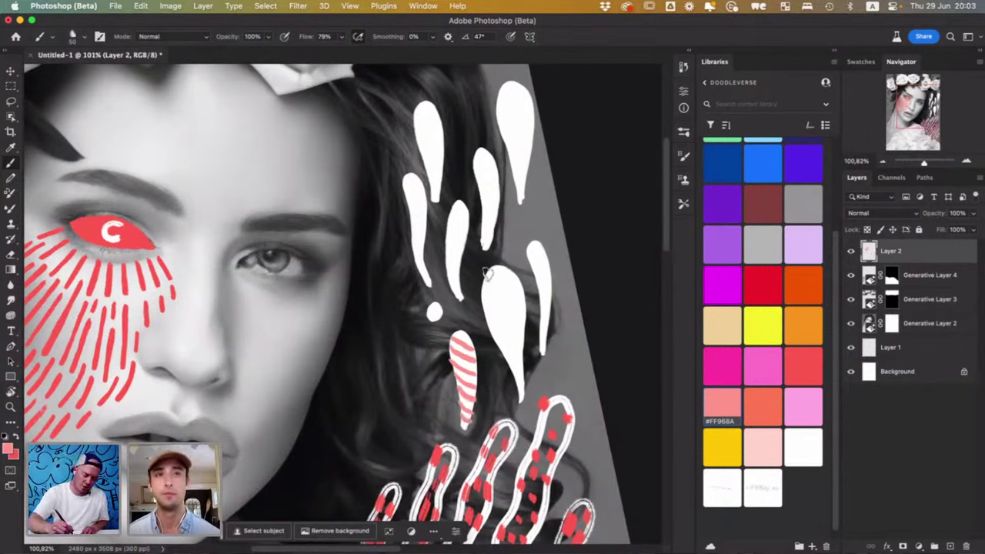
pyautogui.moveTo(486, 272); pyautogui.dragTo(514, 278)
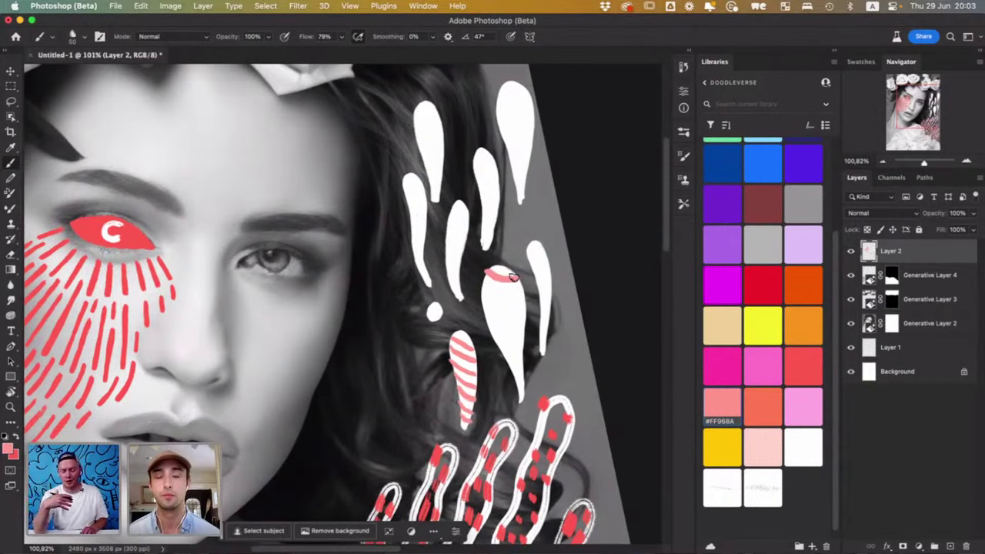
pyautogui.moveTo(483, 283)
pyautogui.mouseDown()
pyautogui.moveTo(522, 297)
pyautogui.moveTo(504, 304)
pyautogui.moveTo(524, 307)
pyautogui.moveTo(515, 308)
pyautogui.mouseUp()
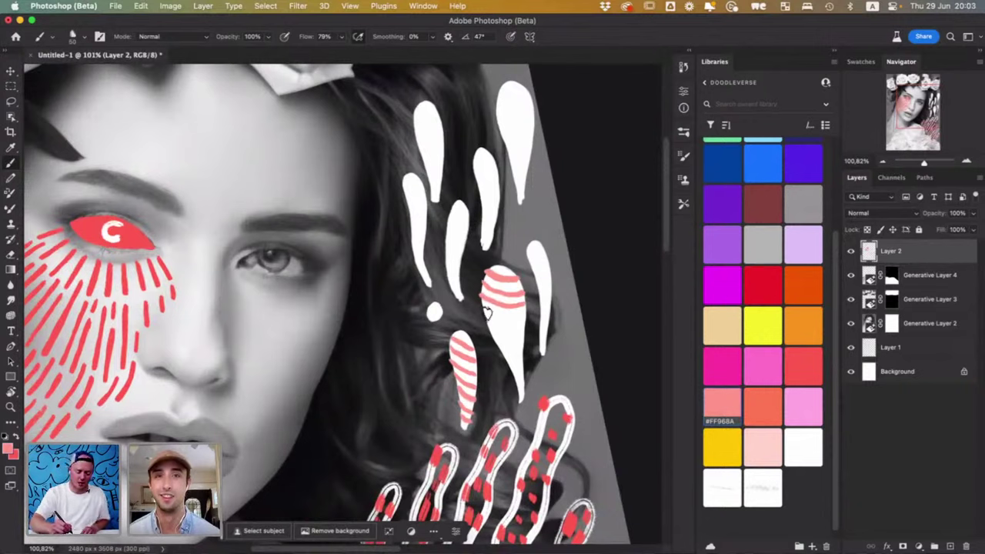
pyautogui.moveTo(485, 317)
pyautogui.mouseDown()
pyautogui.moveTo(524, 319)
pyautogui.moveTo(502, 335)
pyautogui.moveTo(491, 330)
pyautogui.moveTo(519, 336)
pyautogui.moveTo(499, 347)
pyautogui.moveTo(518, 350)
pyautogui.moveTo(522, 381)
pyautogui.mouseUp()
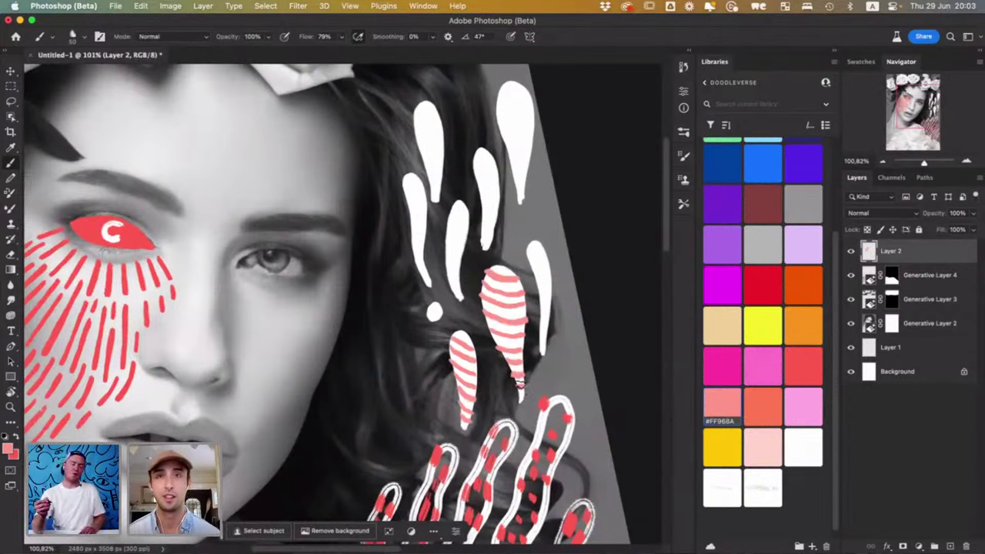
pyautogui.moveTo(527, 247)
pyautogui.mouseDown()
pyautogui.moveTo(547, 263)
pyautogui.moveTo(534, 274)
pyautogui.moveTo(544, 275)
pyautogui.moveTo(538, 287)
pyautogui.moveTo(552, 287)
pyautogui.moveTo(541, 298)
pyautogui.moveTo(549, 346)
pyautogui.mouseUp()
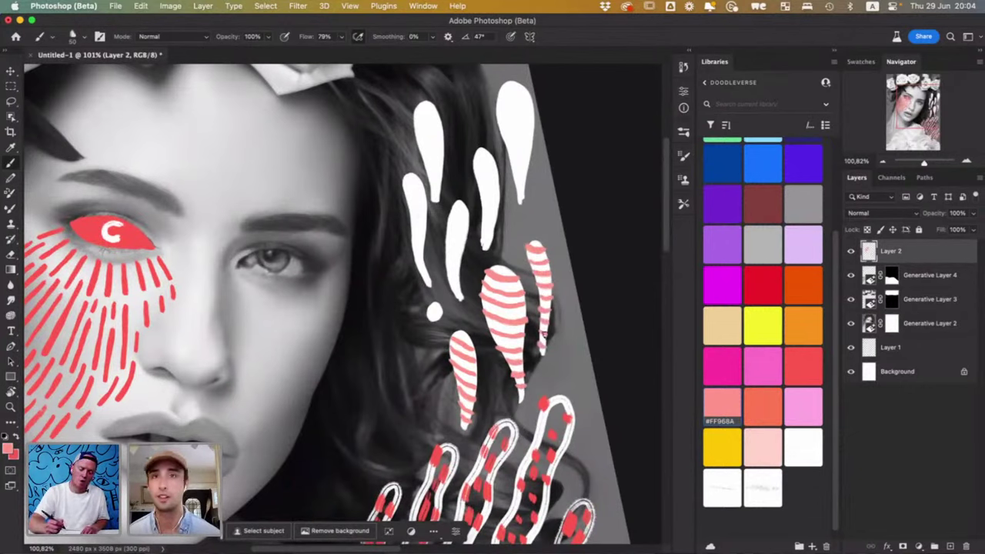
# - Add the same pink stripes to the three middle white drops over the hair
pyautogui.moveTo(448, 296)
pyautogui.mouseDown()
pyautogui.moveTo(446, 249)
pyautogui.moveTo(461, 260)
pyautogui.moveTo(448, 244)
pyautogui.moveTo(461, 249)
pyautogui.moveTo(449, 231)
pyautogui.moveTo(467, 241)
pyautogui.moveTo(471, 210)
pyautogui.mouseUp()
pyautogui.moveTo(402, 180)
pyautogui.mouseDown()
pyautogui.moveTo(421, 196)
pyautogui.moveTo(407, 200)
pyautogui.moveTo(427, 212)
pyautogui.moveTo(409, 209)
pyautogui.moveTo(428, 255)
pyautogui.mouseUp()
pyautogui.moveTo(412, 258)
pyautogui.mouseDown()
pyautogui.moveTo(429, 263)
pyautogui.moveTo(431, 276)
pyautogui.mouseUp()
pyautogui.moveTo(419, 278); pyautogui.dragTo(432, 283)
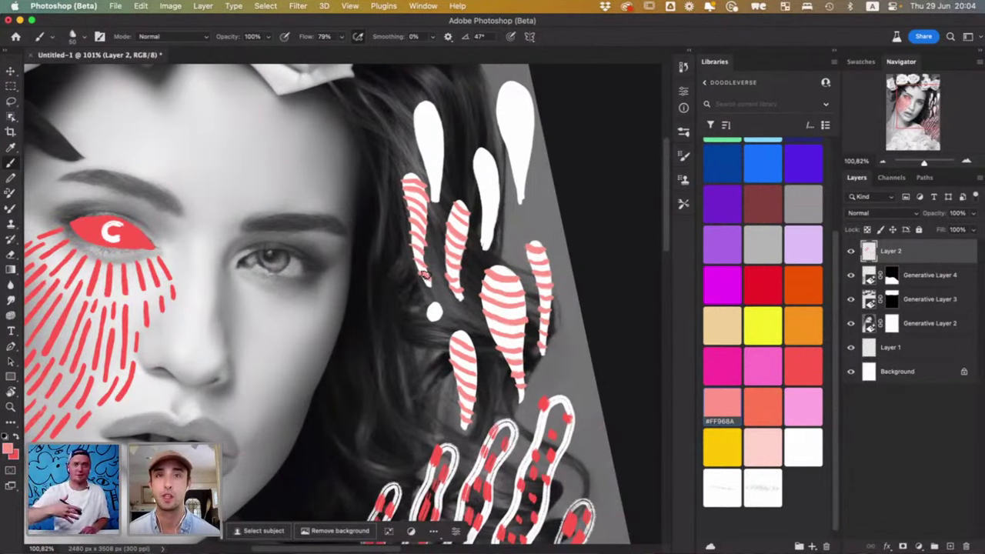
pyautogui.moveTo(480, 246)
pyautogui.mouseDown()
pyautogui.moveTo(483, 206)
pyautogui.moveTo(492, 207)
pyautogui.moveTo(480, 196)
pyautogui.moveTo(496, 202)
pyautogui.moveTo(497, 178)
pyautogui.mouseUp()
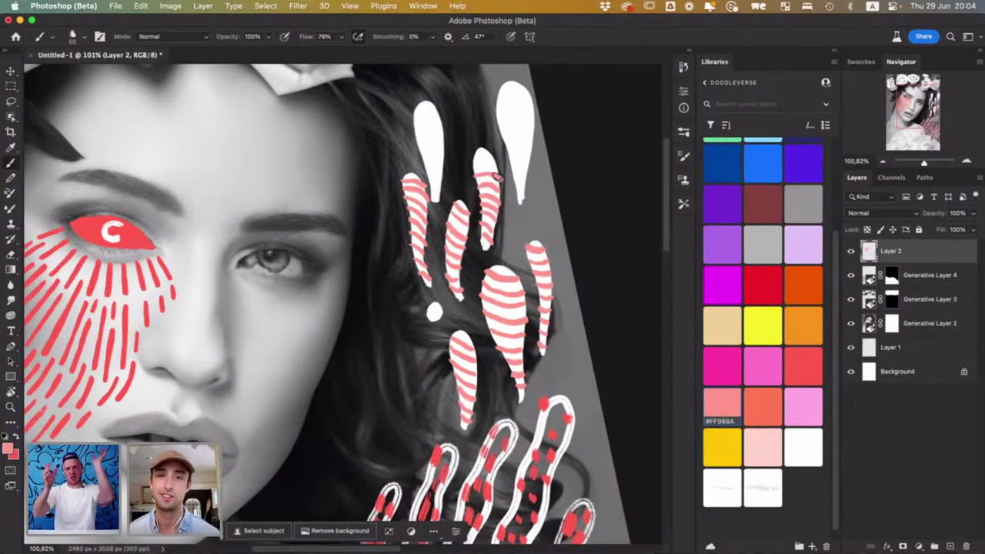
pyautogui.moveTo(477, 171)
pyautogui.mouseDown()
pyautogui.moveTo(497, 172)
pyautogui.moveTo(494, 154)
pyautogui.mouseUp()
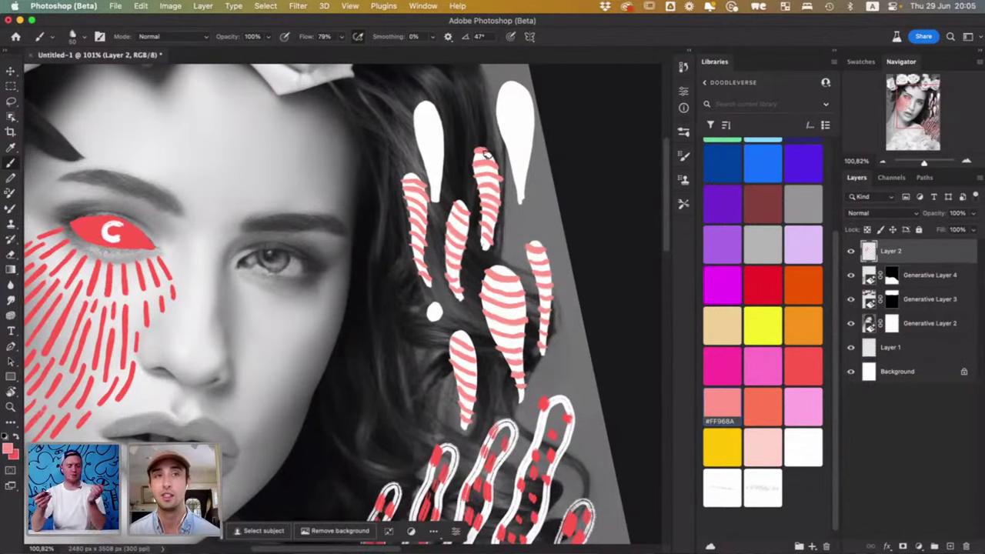
# - Fill the two uppermost white drops below the roses with matching pink stripes
pyautogui.scroll(5, 501, 182)
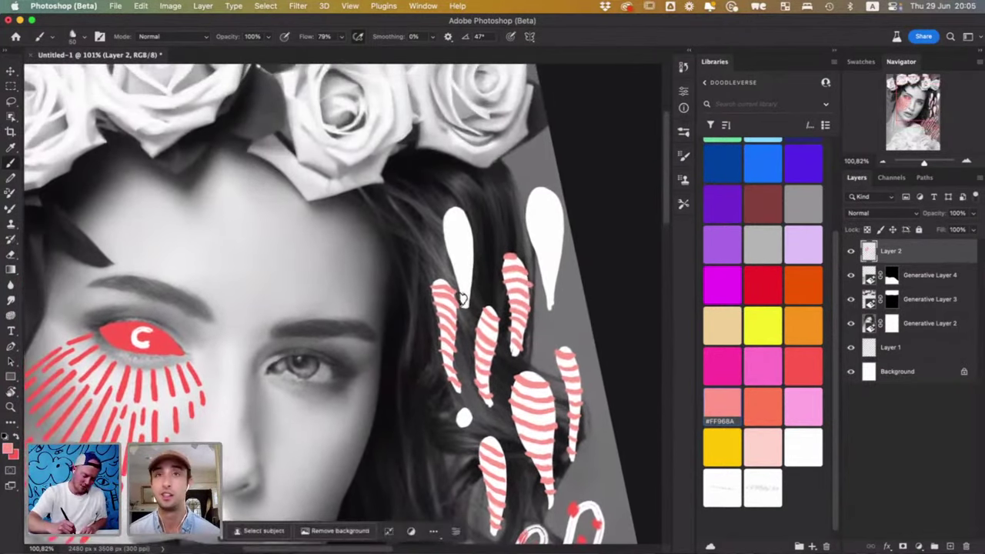
pyautogui.moveTo(459, 288)
pyautogui.mouseDown()
pyautogui.moveTo(449, 253)
pyautogui.moveTo(469, 254)
pyautogui.moveTo(445, 242)
pyautogui.moveTo(470, 246)
pyautogui.moveTo(447, 231)
pyautogui.moveTo(457, 229)
pyautogui.moveTo(473, 238)
pyautogui.moveTo(462, 206)
pyautogui.mouseUp()
pyautogui.moveTo(547, 303)
pyautogui.mouseDown()
pyautogui.moveTo(544, 273)
pyautogui.moveTo(552, 270)
pyautogui.moveTo(540, 268)
pyautogui.moveTo(558, 268)
pyautogui.moveTo(537, 255)
pyautogui.moveTo(560, 261)
pyautogui.moveTo(533, 243)
pyautogui.moveTo(562, 246)
pyautogui.moveTo(532, 233)
pyautogui.moveTo(565, 236)
pyautogui.moveTo(529, 220)
pyautogui.moveTo(561, 221)
pyautogui.moveTo(528, 206)
pyautogui.moveTo(551, 193)
pyautogui.mouseUp()
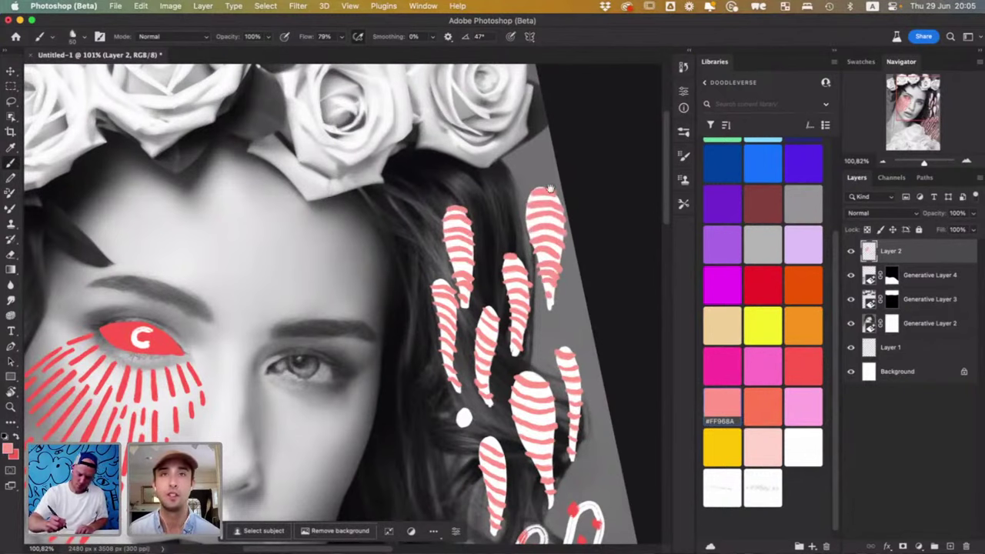
# - Paint a jagged pink shape over the eyebrow above the red doodled eye
pyautogui.scroll(-3, 551, 194)
pyautogui.scroll(-3, 507, 316)
pyautogui.scroll(5, 498, 403)
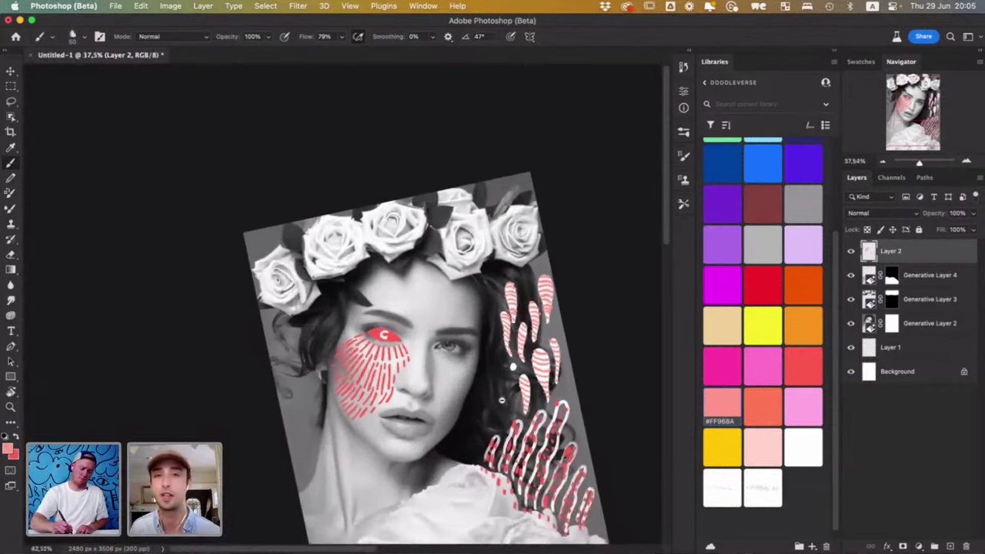
pyautogui.scroll(4, 513, 398)
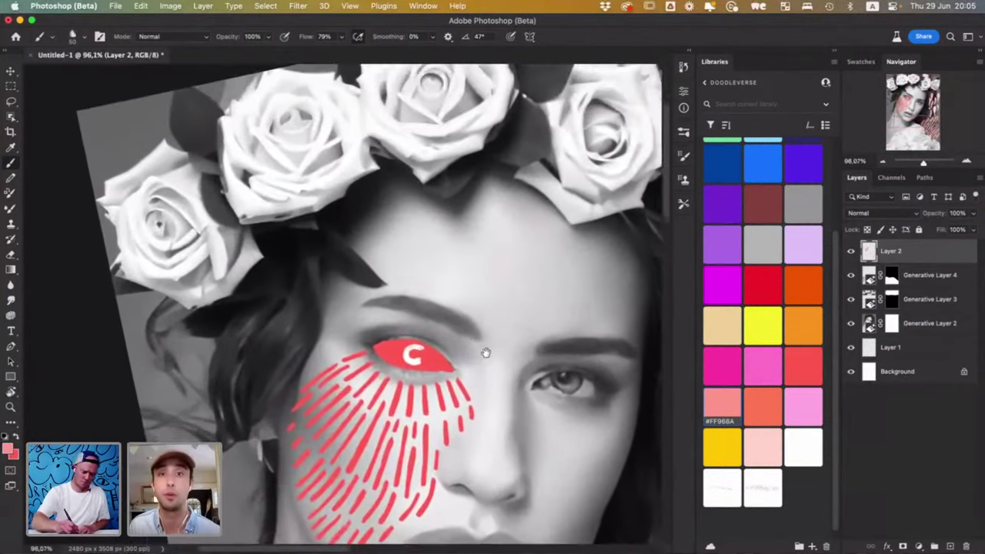
pyautogui.moveTo(485, 353)
pyautogui.mouseDown()
pyautogui.moveTo(493, 366)
pyautogui.moveTo(477, 304)
pyautogui.moveTo(477, 329)
pyautogui.moveTo(464, 312)
pyautogui.moveTo(458, 330)
pyautogui.moveTo(445, 311)
pyautogui.moveTo(373, 317)
pyautogui.moveTo(484, 352)
pyautogui.moveTo(483, 322)
pyautogui.moveTo(480, 344)
pyautogui.moveTo(388, 317)
pyautogui.moveTo(408, 322)
pyautogui.moveTo(414, 312)
pyautogui.moveTo(468, 338)
pyautogui.mouseUp()
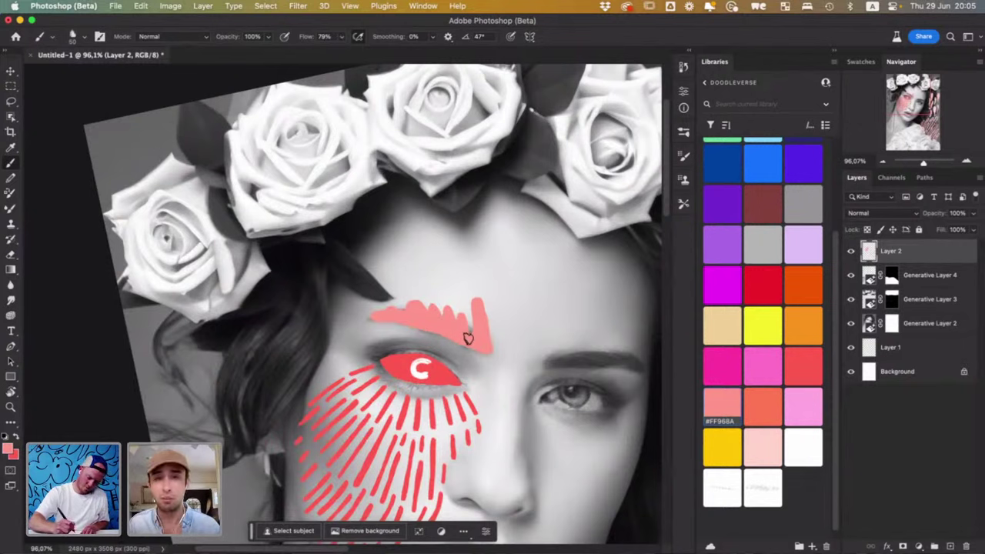
# - Fill the inside of the pink eyebrow shape with scribbled #FFFFFF white strokes
pyautogui.click(800, 450)
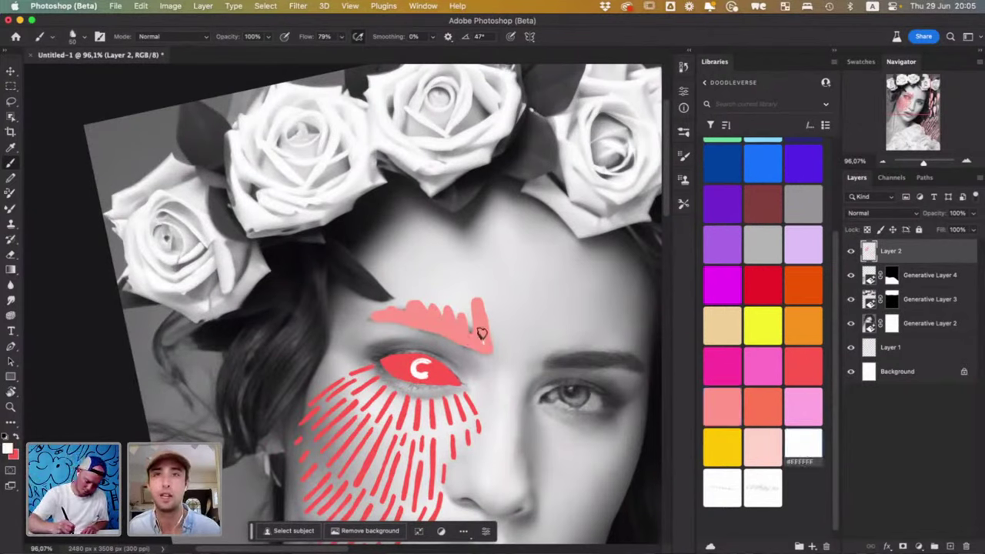
pyautogui.moveTo(477, 330)
pyautogui.mouseDown()
pyautogui.moveTo(474, 344)
pyautogui.moveTo(461, 323)
pyautogui.moveTo(391, 316)
pyautogui.moveTo(397, 313)
pyautogui.mouseUp()
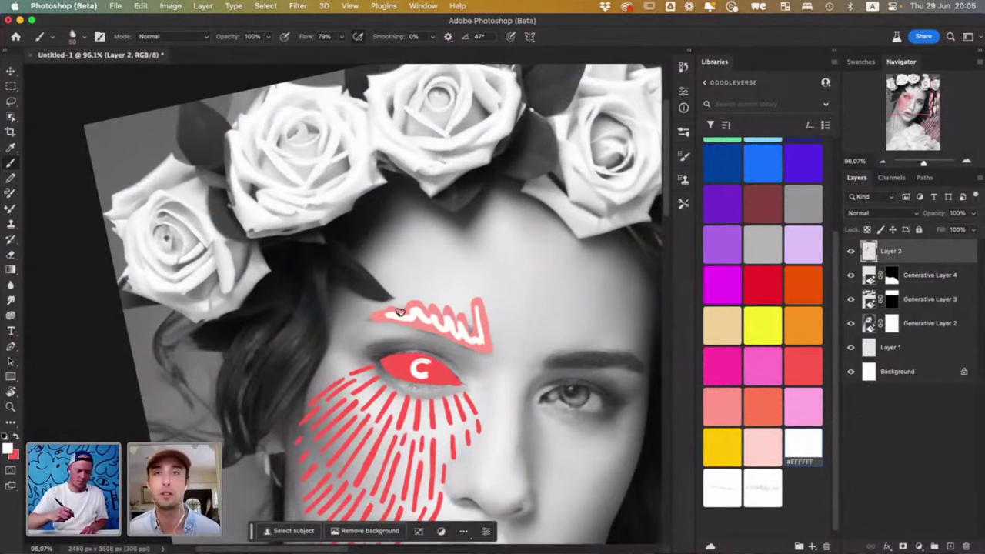
pyautogui.moveTo(477, 340)
pyautogui.mouseDown()
pyautogui.moveTo(474, 327)
pyautogui.moveTo(480, 343)
pyautogui.moveTo(464, 339)
pyautogui.moveTo(462, 323)
pyautogui.mouseUp()
pyautogui.scroll(-5, 530, 403)
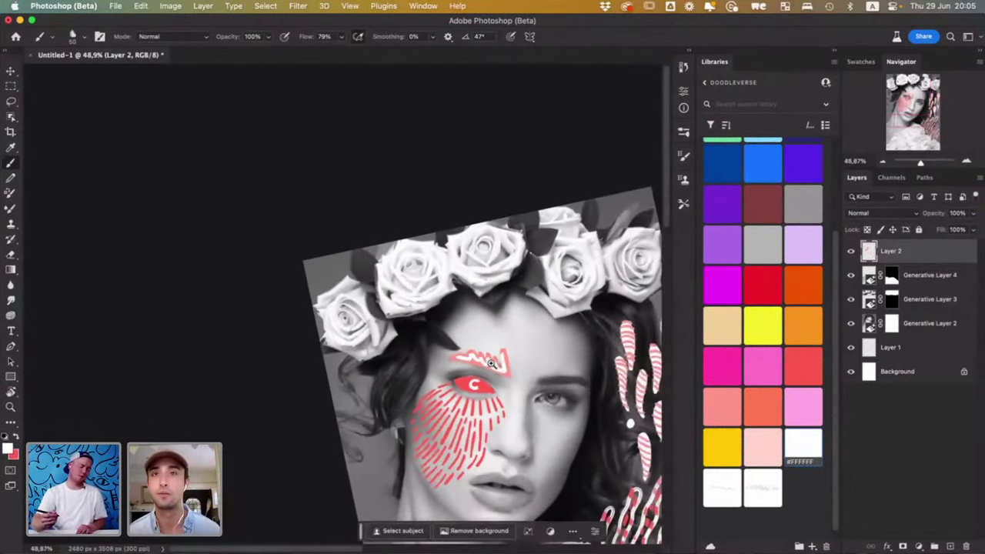
pyautogui.moveTo(511, 369); pyautogui.dragTo(493, 354)
pyautogui.scroll(5, 492, 354)
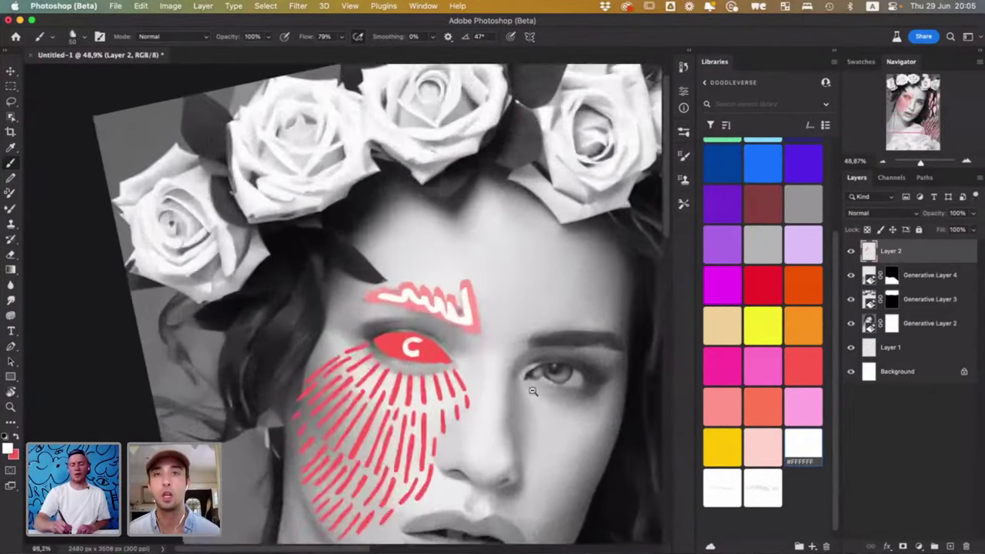
pyautogui.moveTo(459, 305)
pyautogui.mouseDown()
pyautogui.moveTo(451, 249)
pyautogui.moveTo(454, 300)
pyautogui.moveTo(435, 260)
pyautogui.moveTo(435, 292)
pyautogui.moveTo(413, 261)
pyautogui.moveTo(412, 293)
pyautogui.moveTo(400, 268)
pyautogui.moveTo(379, 273)
pyautogui.mouseUp()
pyautogui.moveTo(376, 260); pyautogui.dragTo(348, 279)
pyautogui.moveTo(454, 231)
pyautogui.mouseDown()
pyautogui.moveTo(462, 312)
pyautogui.moveTo(450, 306)
pyautogui.moveTo(466, 313)
pyautogui.moveTo(453, 236)
pyautogui.moveTo(450, 289)
pyautogui.moveTo(445, 274)
pyautogui.moveTo(463, 293)
pyautogui.moveTo(418, 267)
pyautogui.mouseUp()
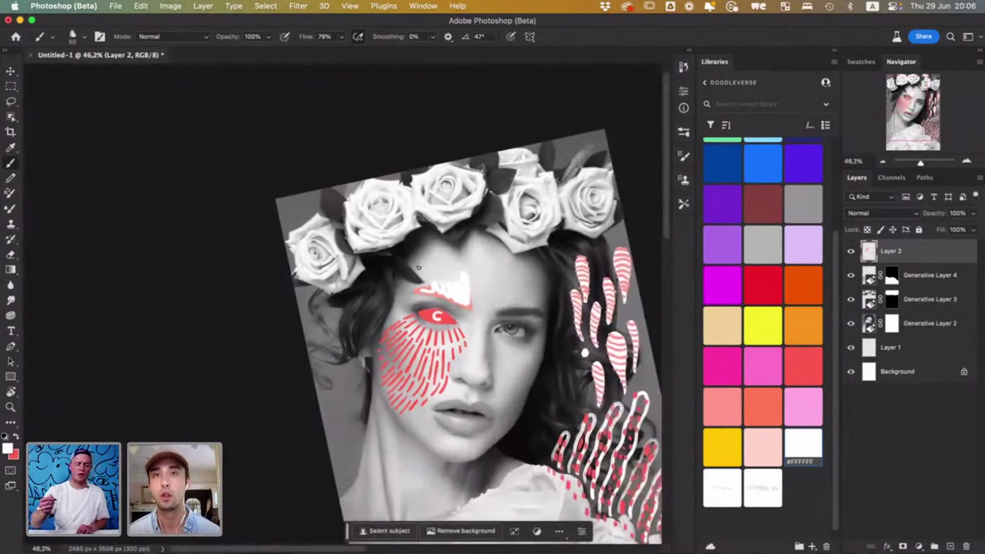
pyautogui.moveTo(531, 314); pyautogui.dragTo(496, 353)
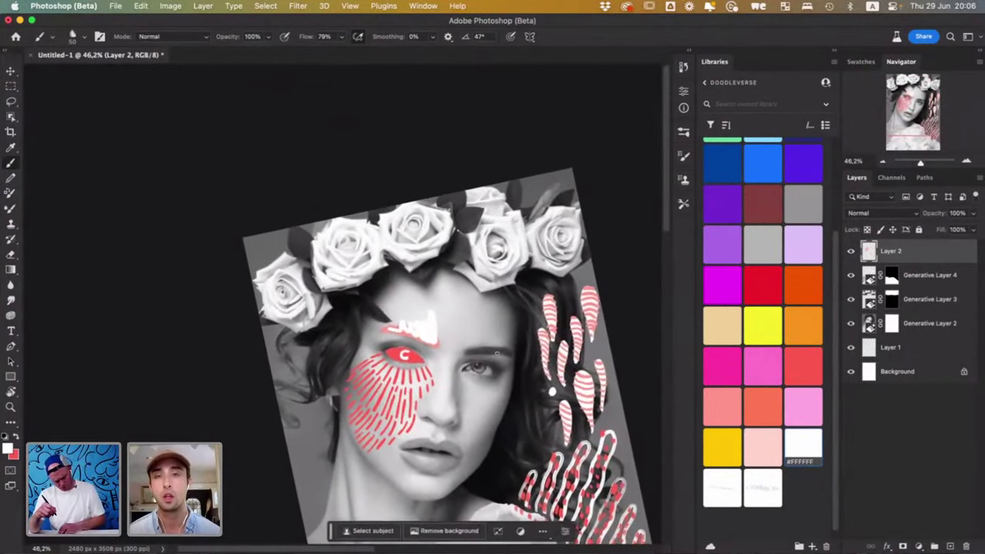
# - Lasso the upper-right part of the portrait, run Generative Fill with the prompt "bees", and switch to the third variation
pyautogui.press('l')
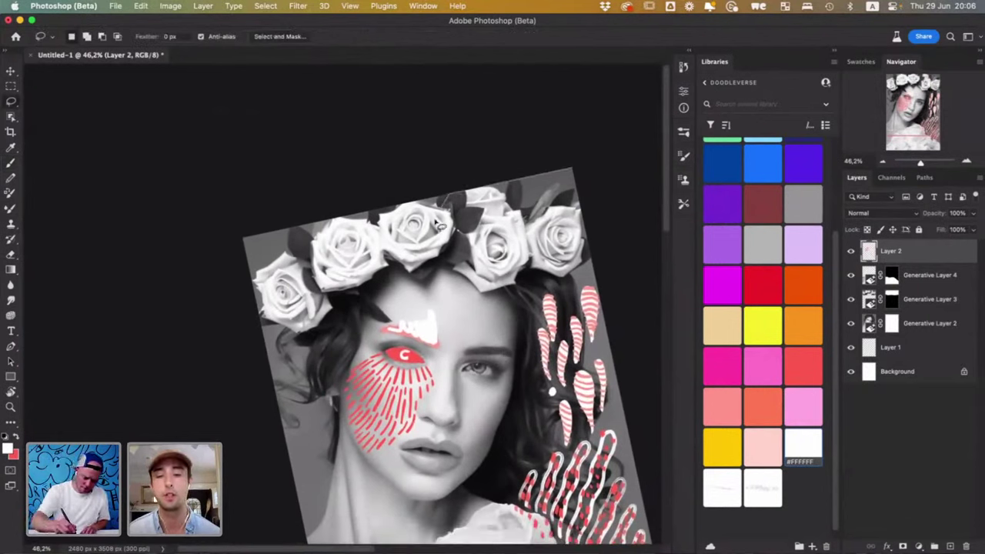
pyautogui.moveTo(519, 398)
pyautogui.mouseDown()
pyautogui.moveTo(641, 341)
pyautogui.moveTo(626, 187)
pyautogui.moveTo(548, 148)
pyautogui.mouseUp()
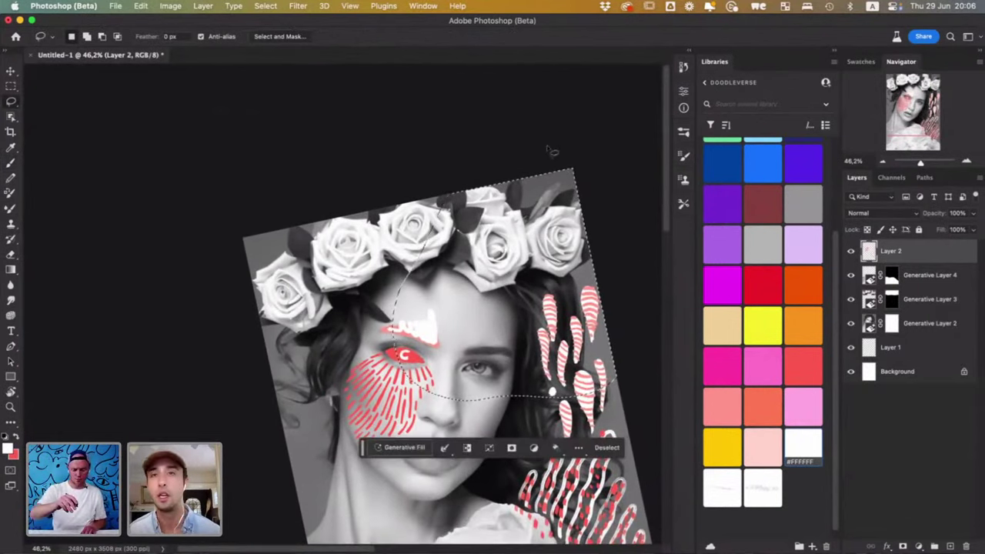
pyautogui.click(413, 449)
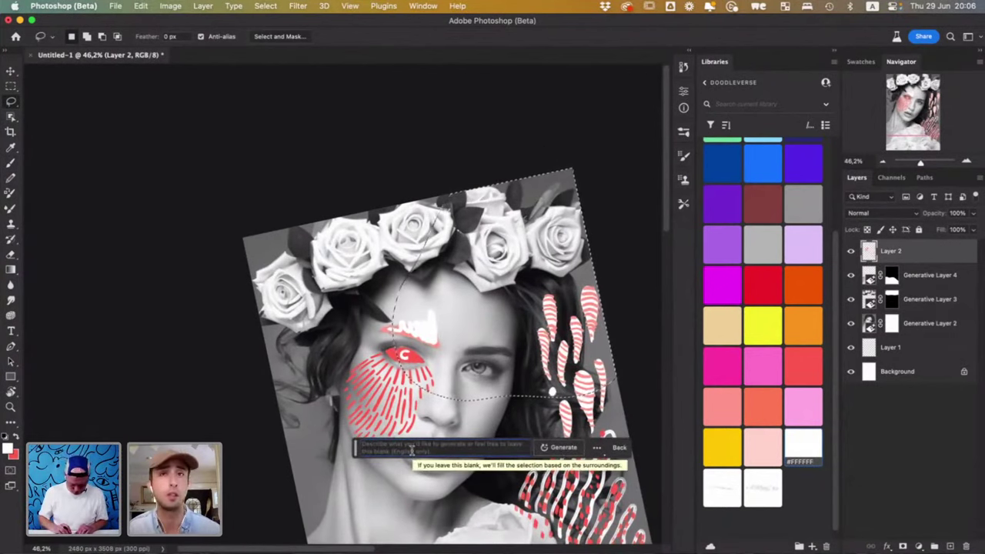
pyautogui.write('bea')
pyautogui.write('s')
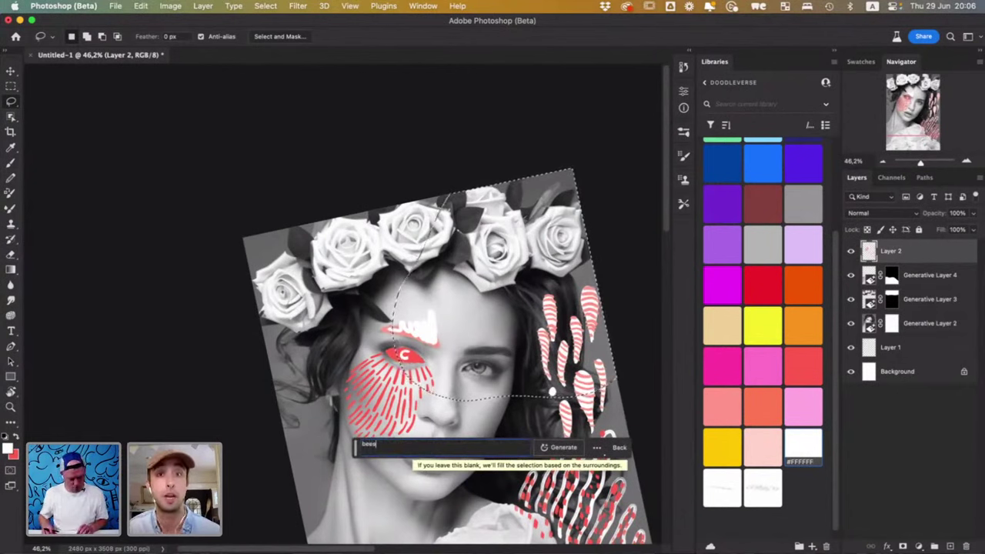
pyautogui.press('Return')
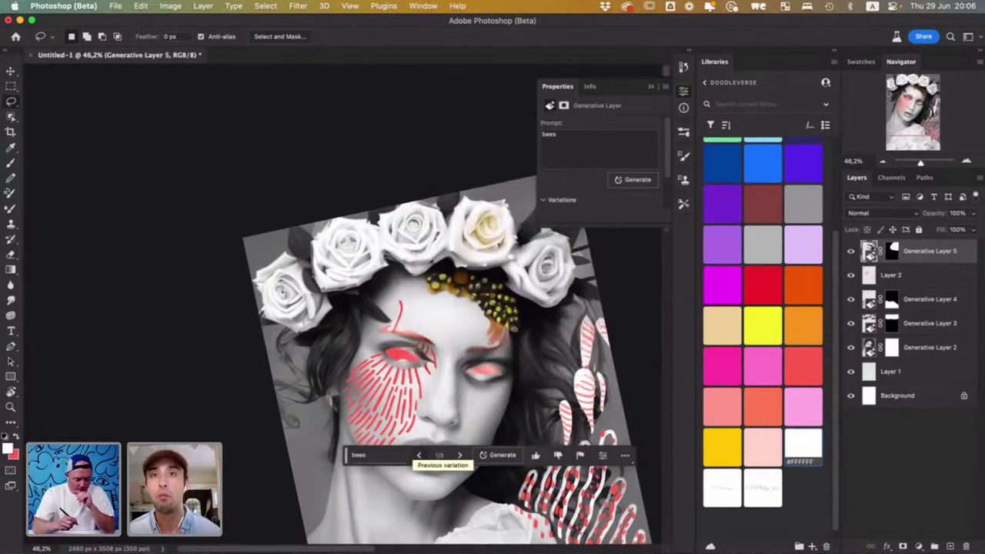
pyautogui.click(459, 455)
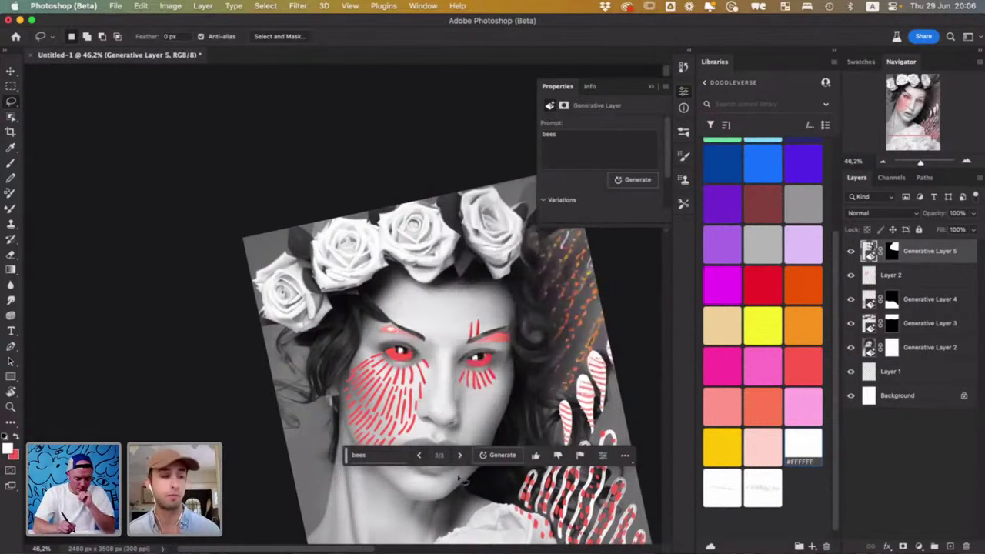
pyautogui.click(459, 455)
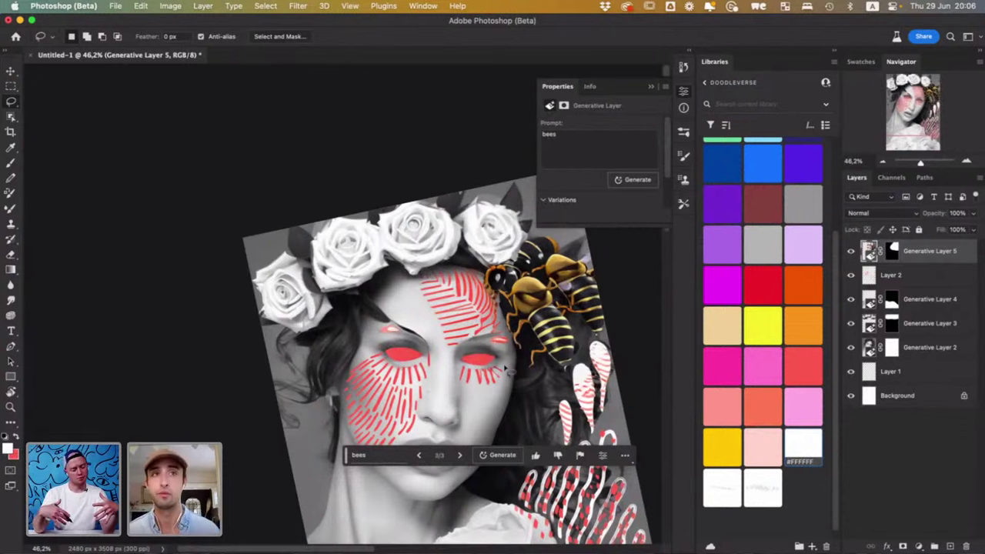
# - Switch the bees generation to its first variation and copy the lassoed upper-right area with the beads onto a new layer
pyautogui.click(418, 455)
pyautogui.click(419, 455)
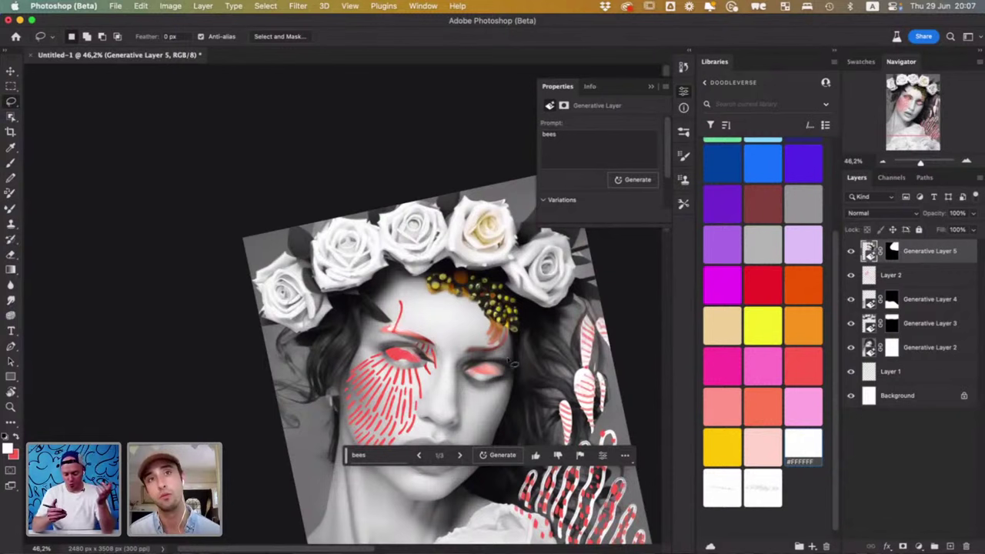
pyautogui.moveTo(444, 191)
pyautogui.mouseDown()
pyautogui.moveTo(439, 231)
pyautogui.moveTo(410, 269)
pyautogui.moveTo(418, 301)
pyautogui.moveTo(451, 322)
pyautogui.moveTo(489, 366)
pyautogui.moveTo(518, 365)
pyautogui.moveTo(486, 356)
pyautogui.moveTo(456, 372)
pyautogui.moveTo(462, 394)
pyautogui.moveTo(516, 405)
pyautogui.moveTo(542, 385)
pyautogui.moveTo(585, 303)
pyautogui.moveTo(620, 275)
pyautogui.moveTo(625, 159)
pyautogui.moveTo(564, 120)
pyautogui.moveTo(486, 142)
pyautogui.moveTo(444, 192)
pyautogui.mouseUp()
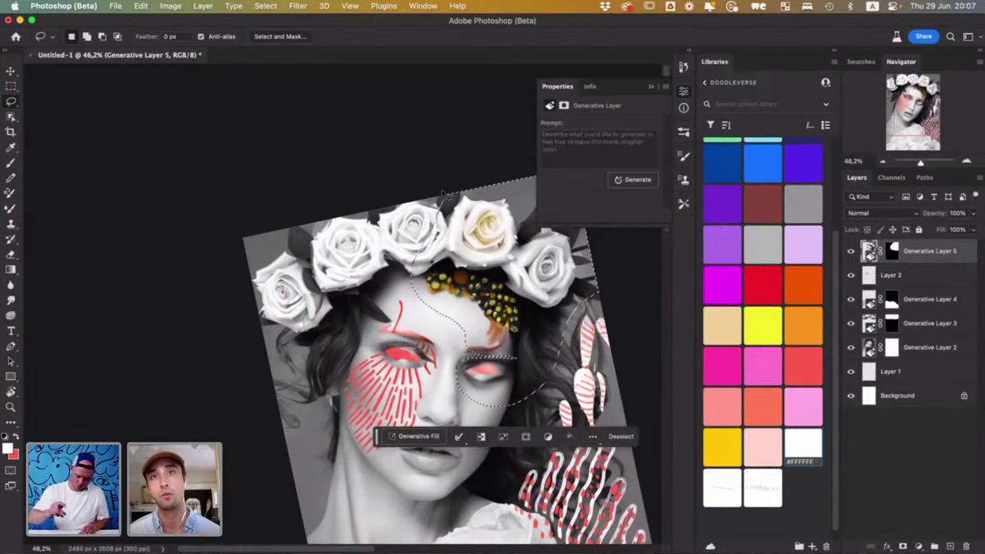
pyautogui.hotkey('ctrl', 'j')
# - Hide Generative Layer 5 and desaturate the copied beads and roses on Layer 3 with a Hue/Saturation saturation of -100
pyautogui.click(932, 277)
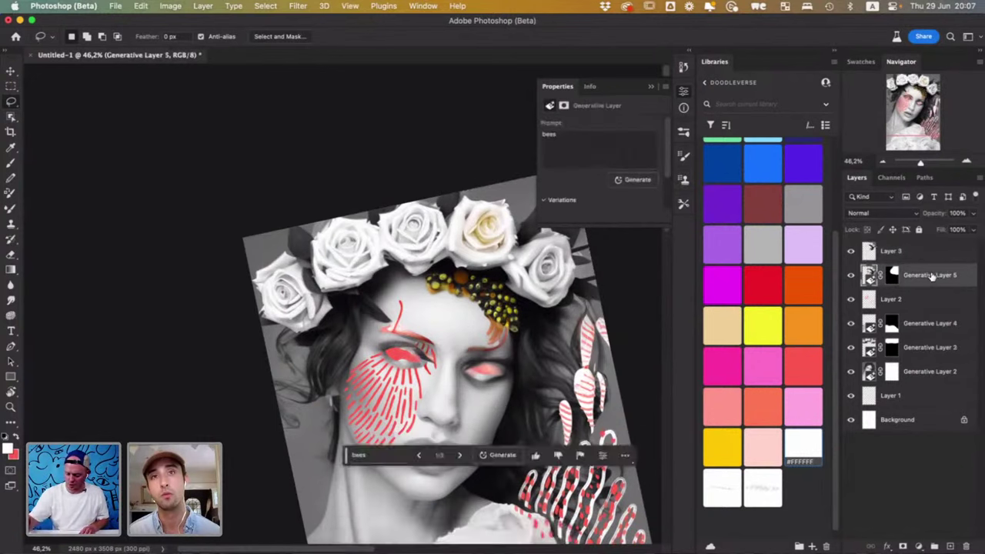
pyautogui.click(851, 274)
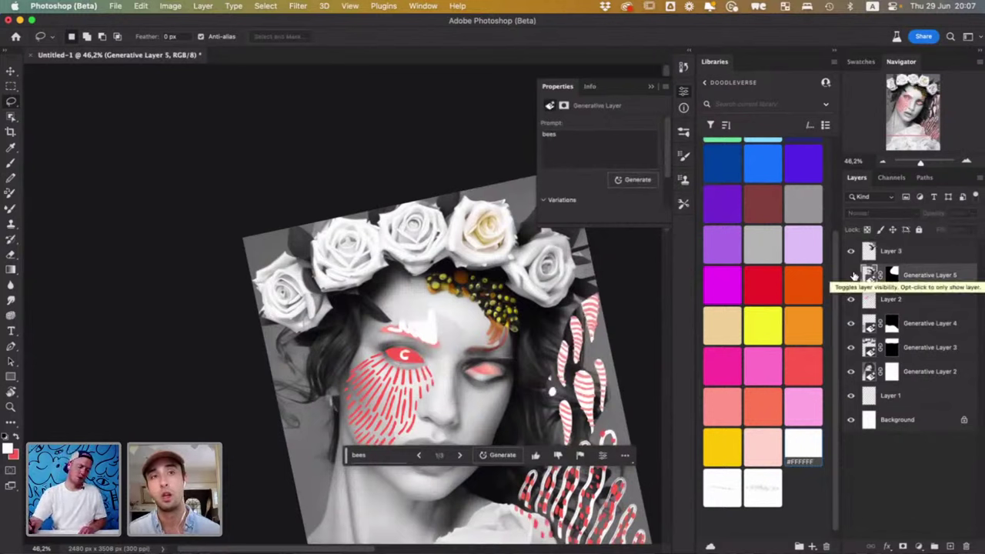
pyautogui.click(910, 257)
pyautogui.press('super+u')
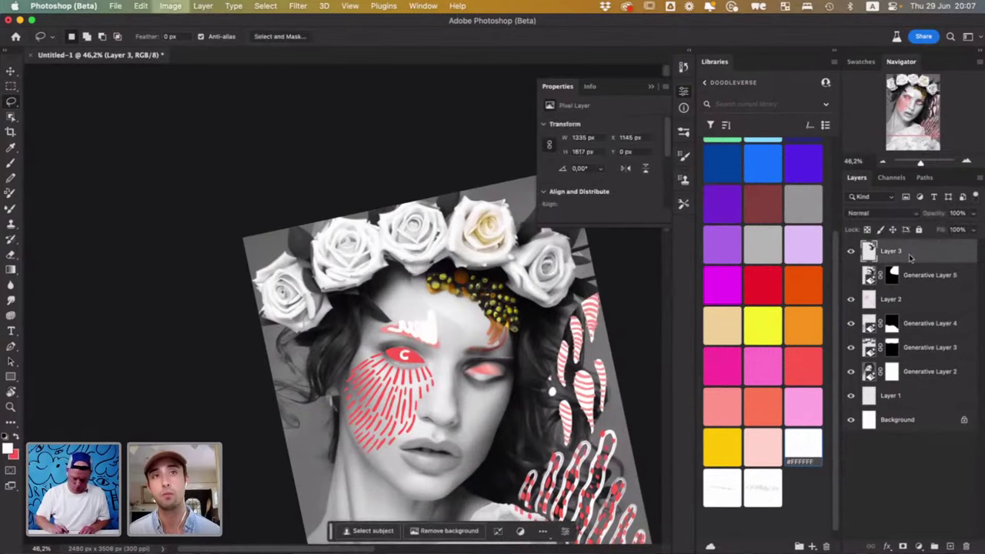
pyautogui.moveTo(464, 229); pyautogui.dragTo(337, 230)
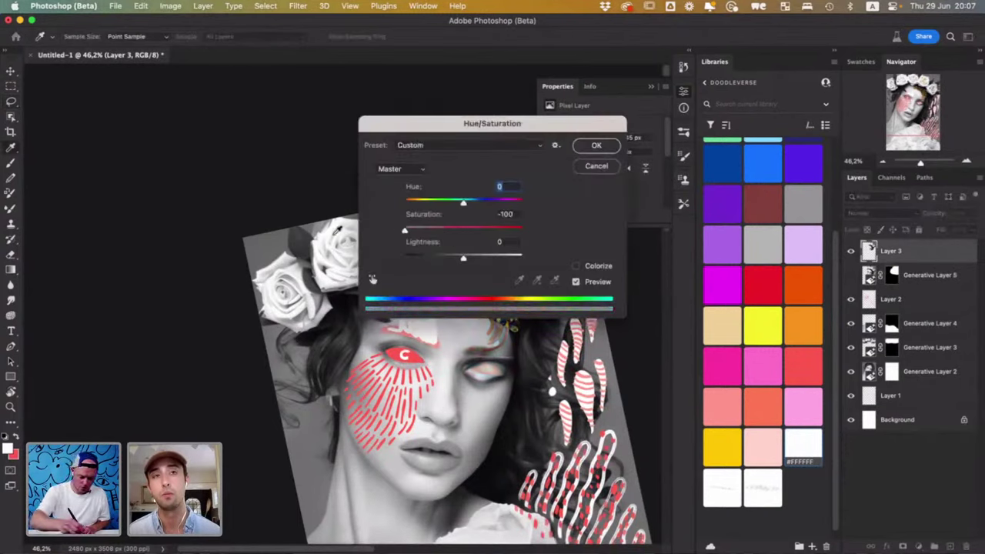
pyautogui.moveTo(486, 128); pyautogui.dragTo(378, 49)
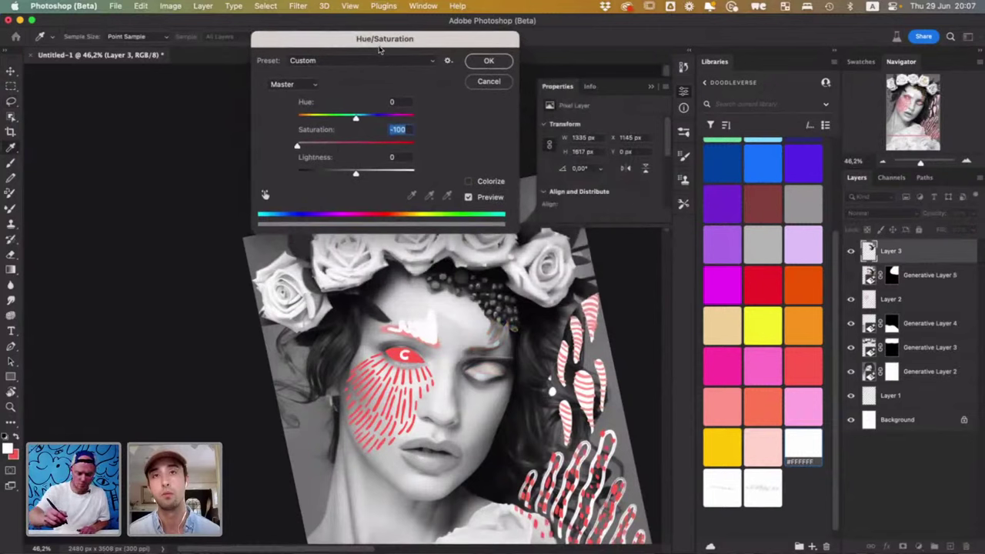
pyautogui.click(490, 65)
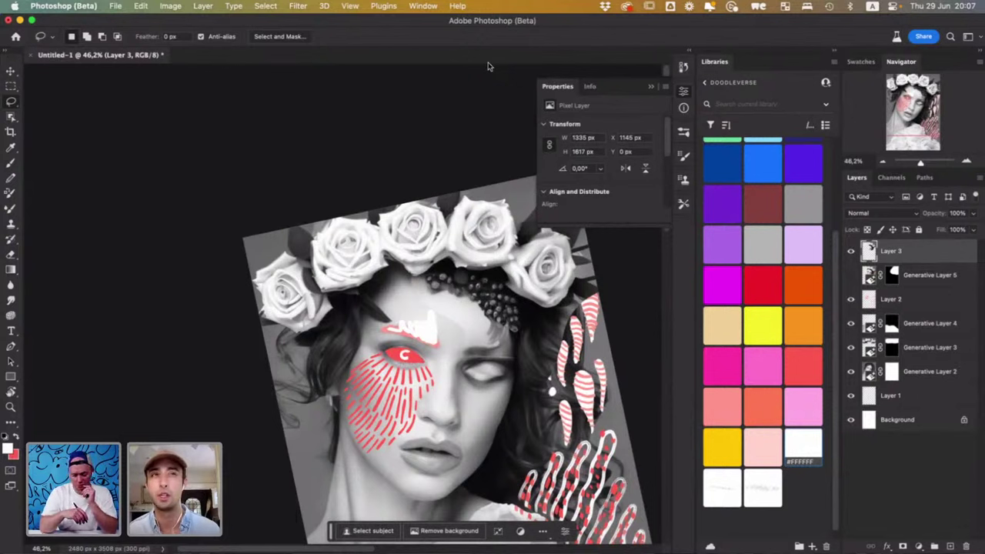
# - Smudge the edge of Layer 3 across the forehead beside the beads at 50% strength with a 150 px brush
pyautogui.click(10, 255)
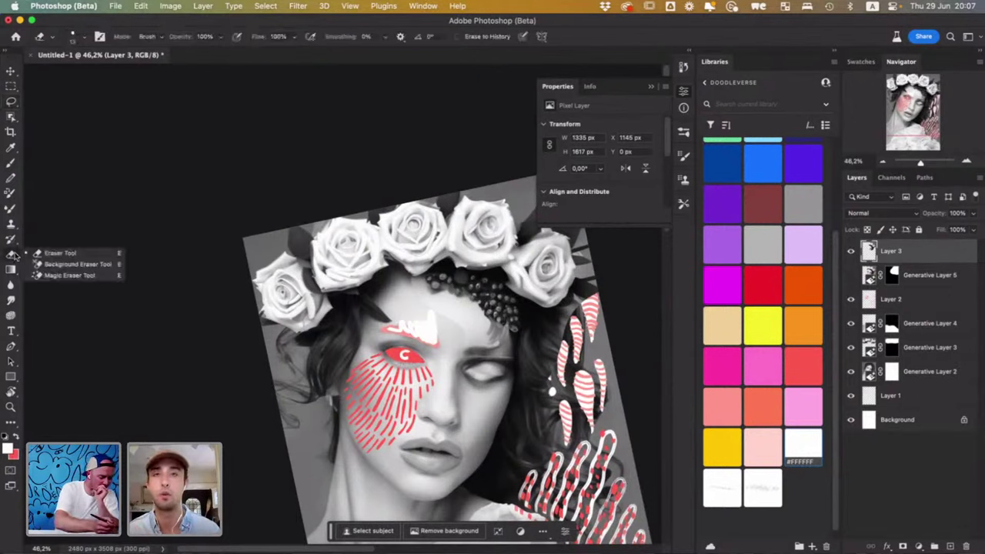
pyautogui.click(11, 301)
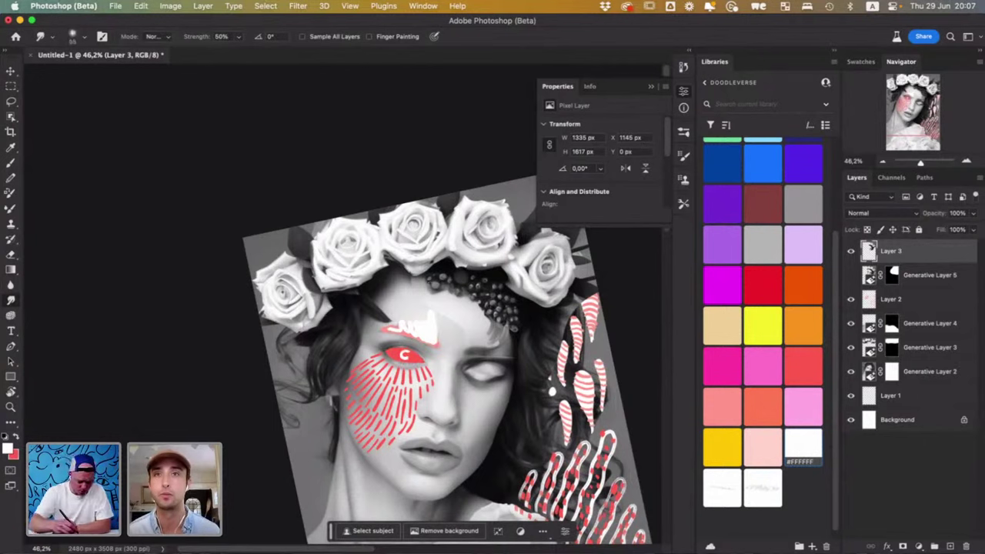
pyautogui.moveTo(415, 293)
pyautogui.mouseDown()
pyautogui.moveTo(407, 269)
pyautogui.moveTo(415, 296)
pyautogui.moveTo(405, 294)
pyautogui.moveTo(448, 318)
pyautogui.mouseUp()
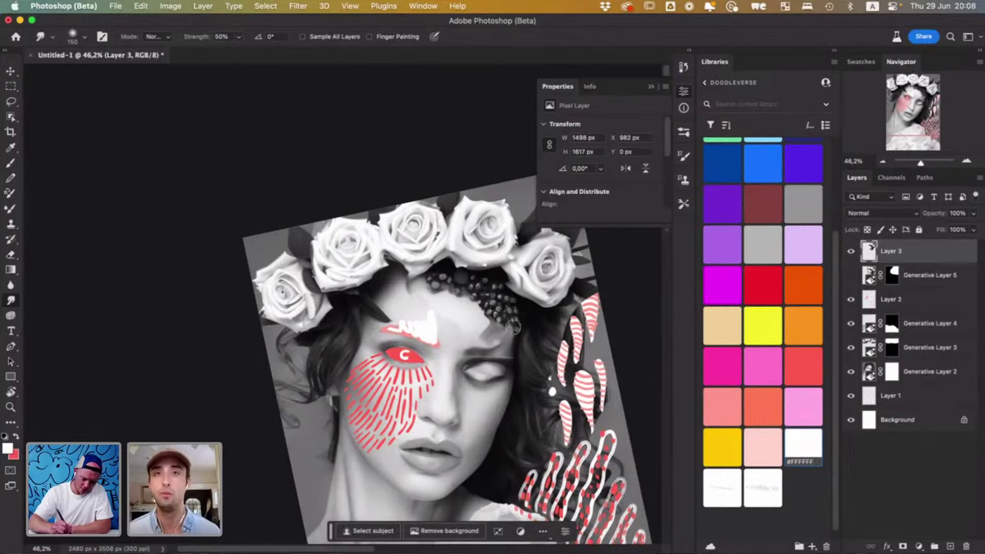
# - Save the document to Creative Cloud under the name "model"
pyautogui.hscroll(3, 500, 321)
pyautogui.scroll(-2, 500, 321)
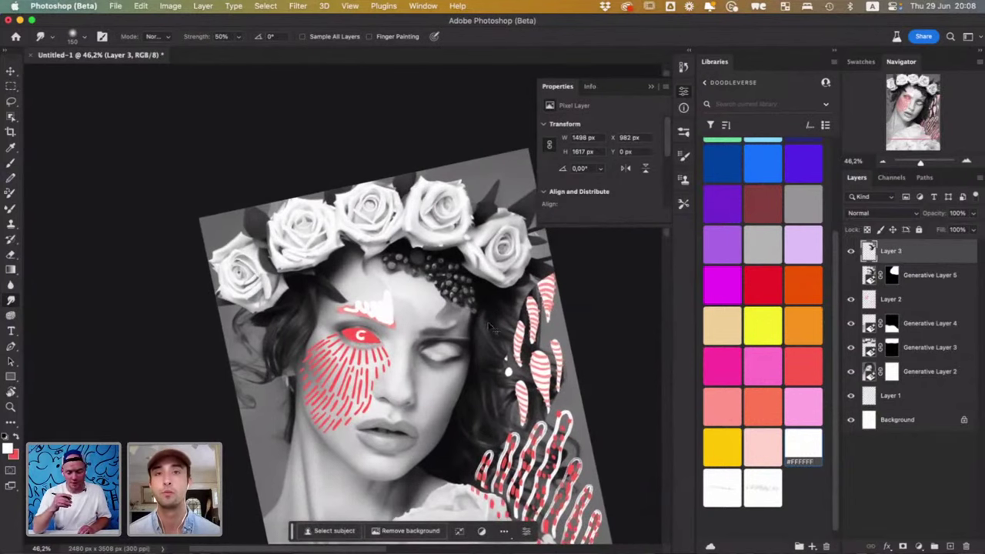
pyautogui.click(116, 6)
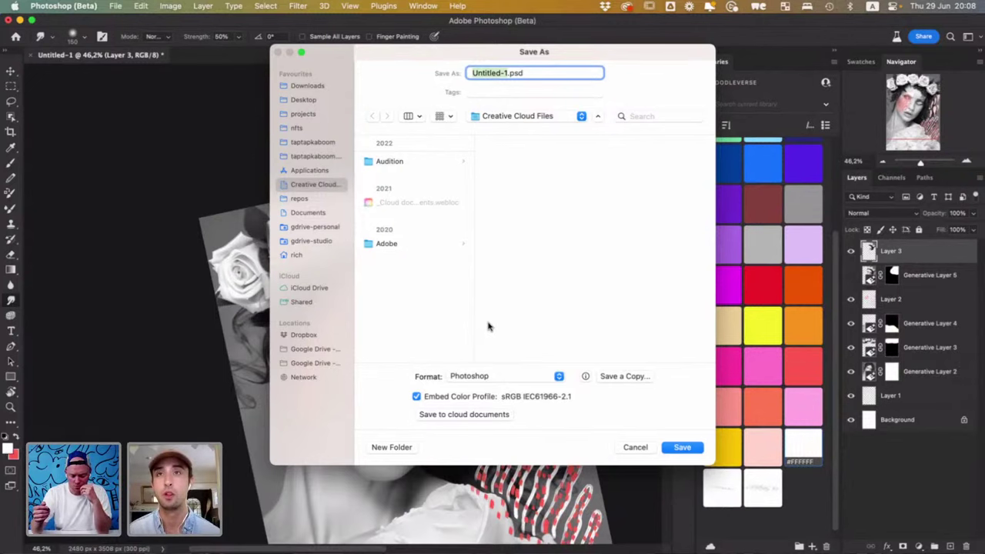
pyautogui.click(454, 414)
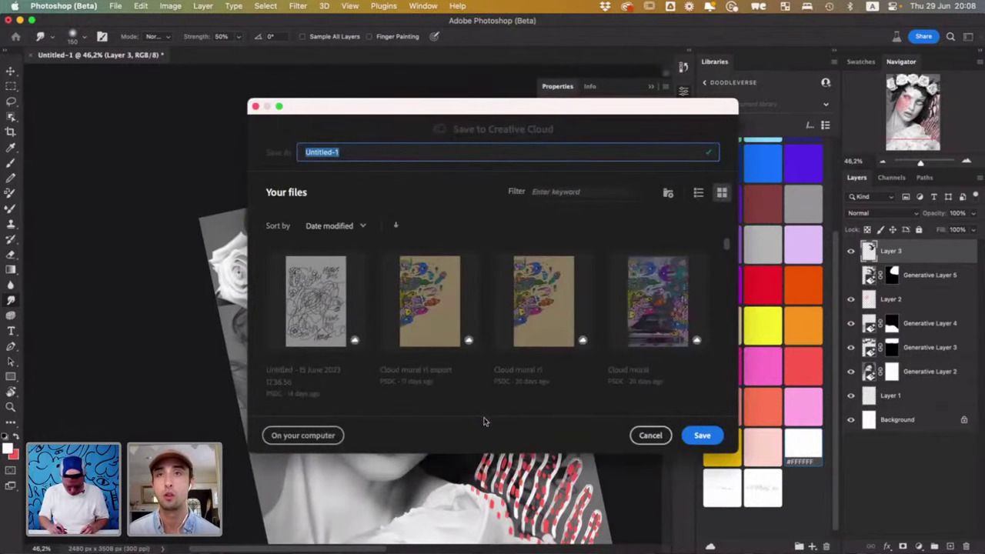
pyautogui.write('model')
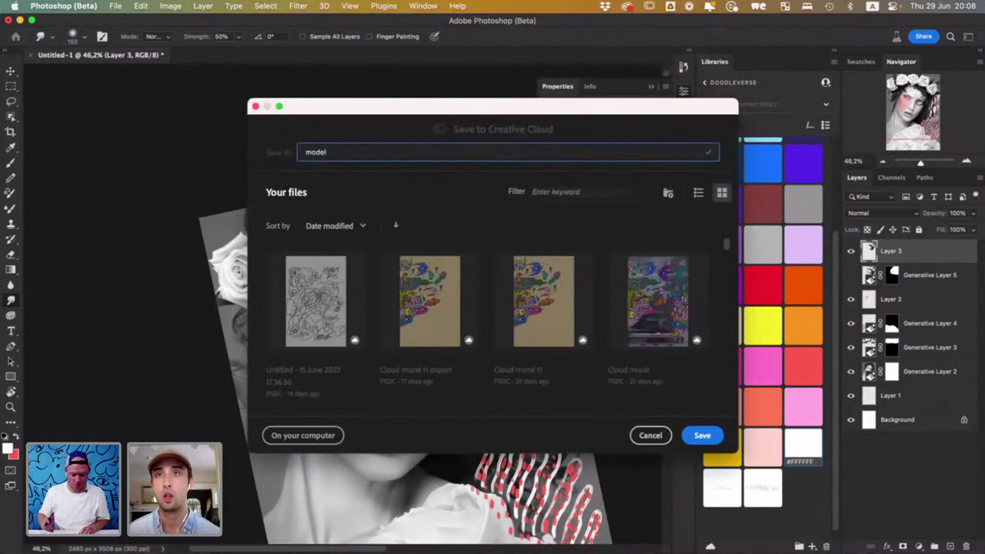
pyautogui.click(701, 436)
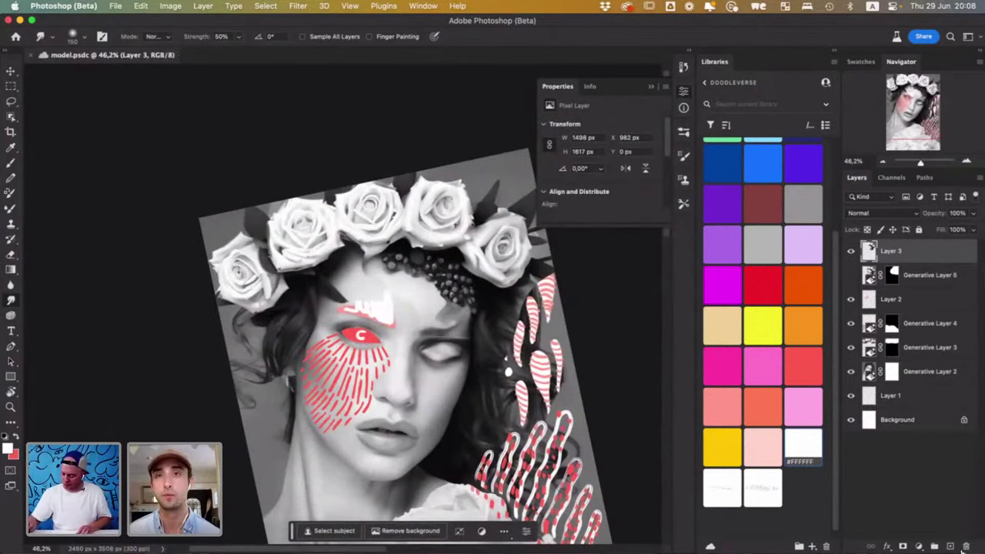
# - Add a new layer above Layer 3 and set its blend mode to Multiply
pyautogui.click(951, 546)
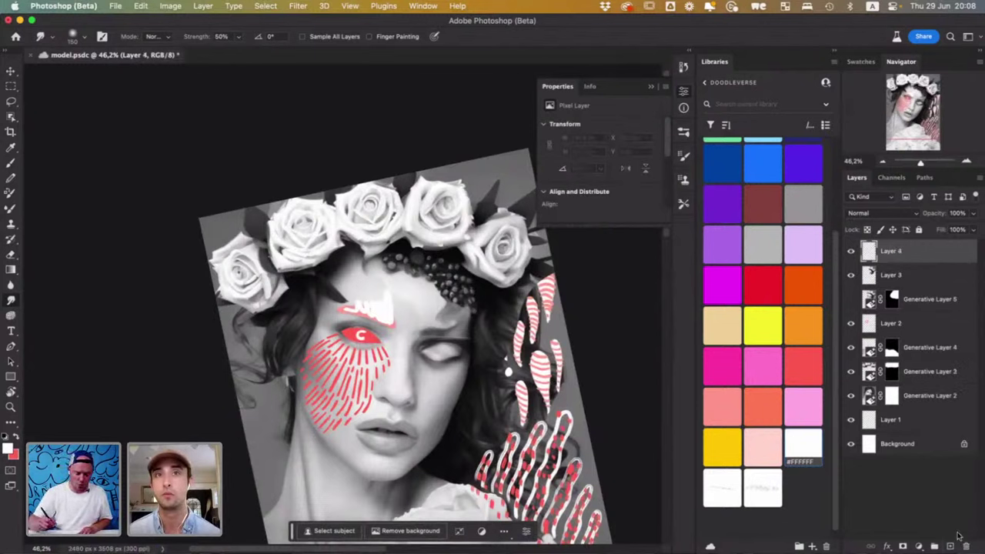
pyautogui.click(865, 214)
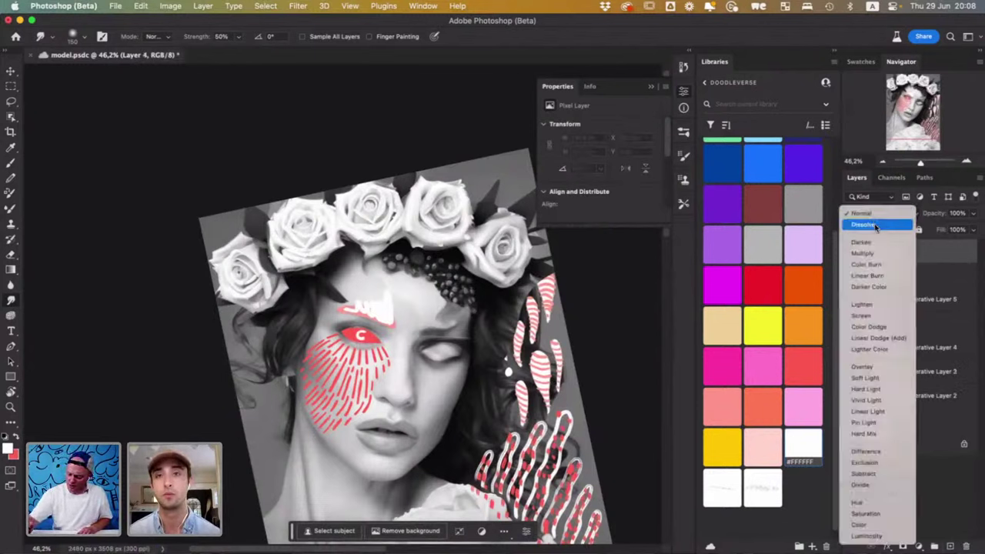
pyautogui.click(872, 258)
# - Paint the whole bead cluster along the forehead with the Brush tool in the coral red on the Multiply layer
pyautogui.press('x')
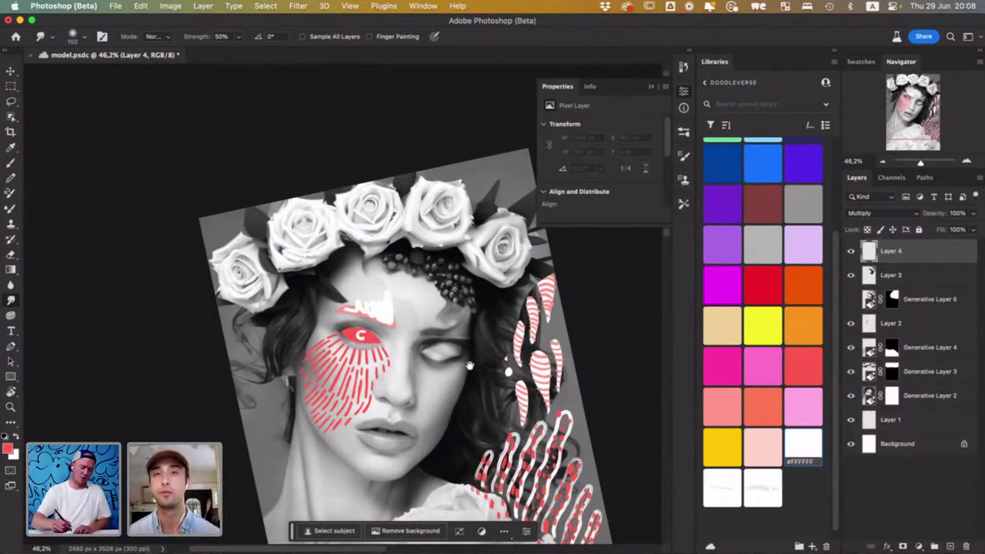
pyautogui.moveTo(470, 366); pyautogui.dragTo(502, 392)
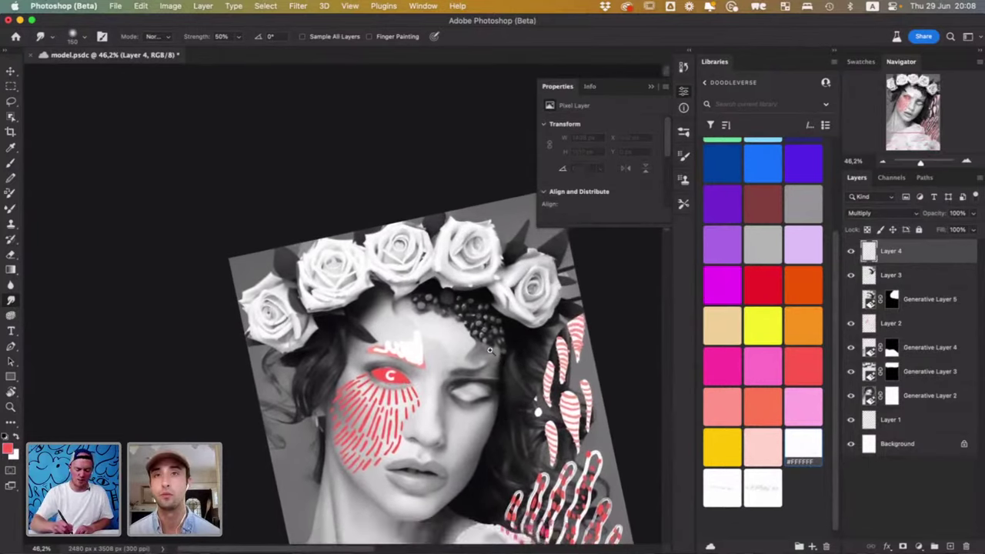
pyautogui.scroll(5, 502, 392)
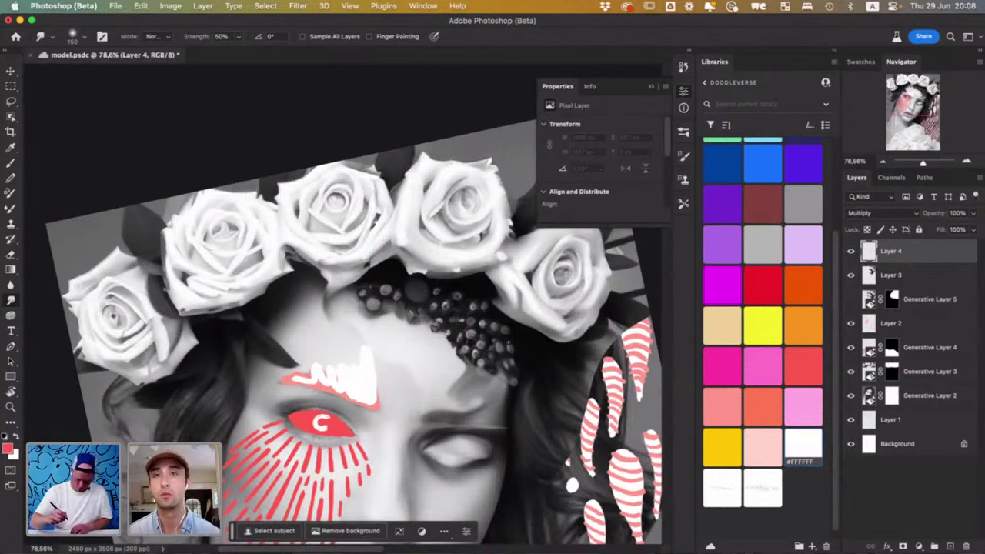
pyautogui.press('b')
pyautogui.click(443, 307)
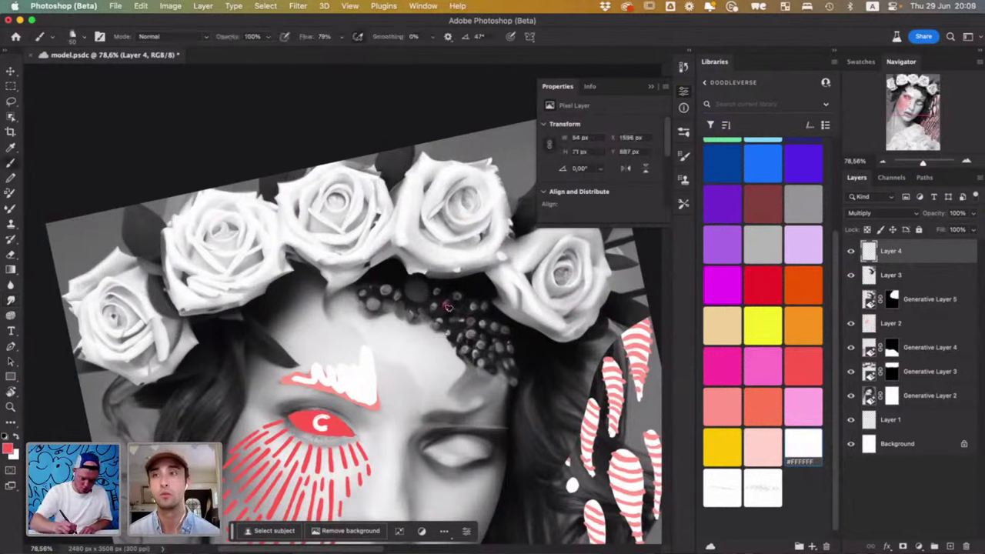
pyautogui.click(372, 305)
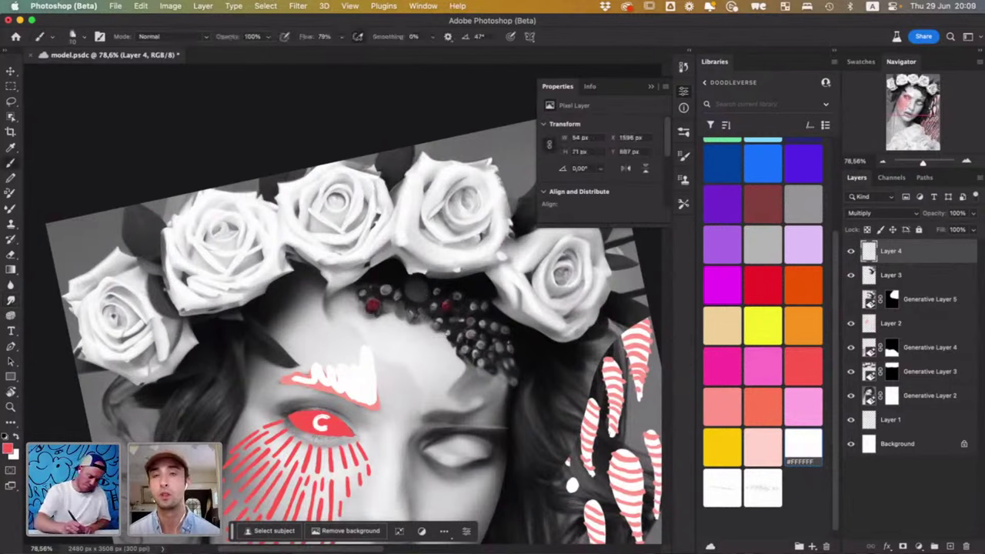
pyautogui.click(369, 303)
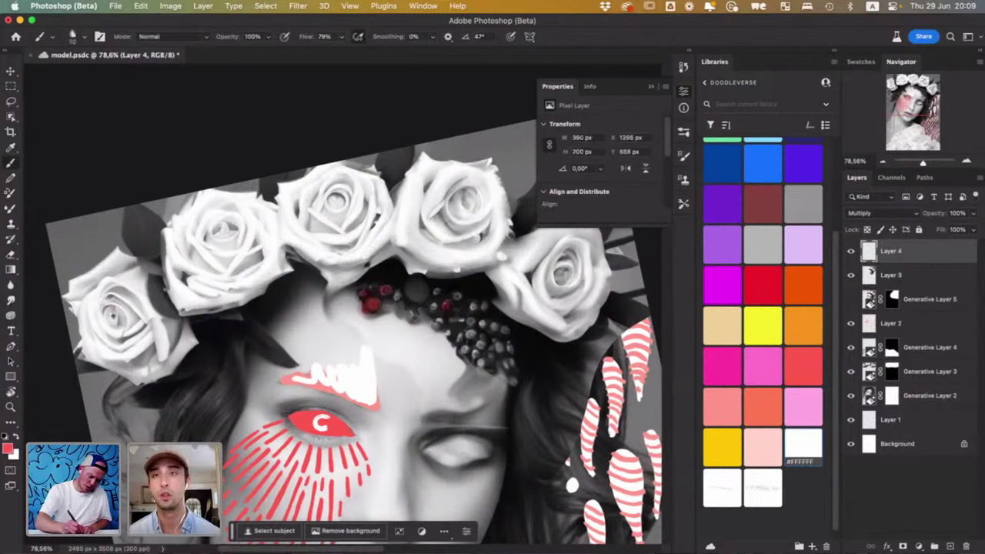
pyautogui.click(385, 290)
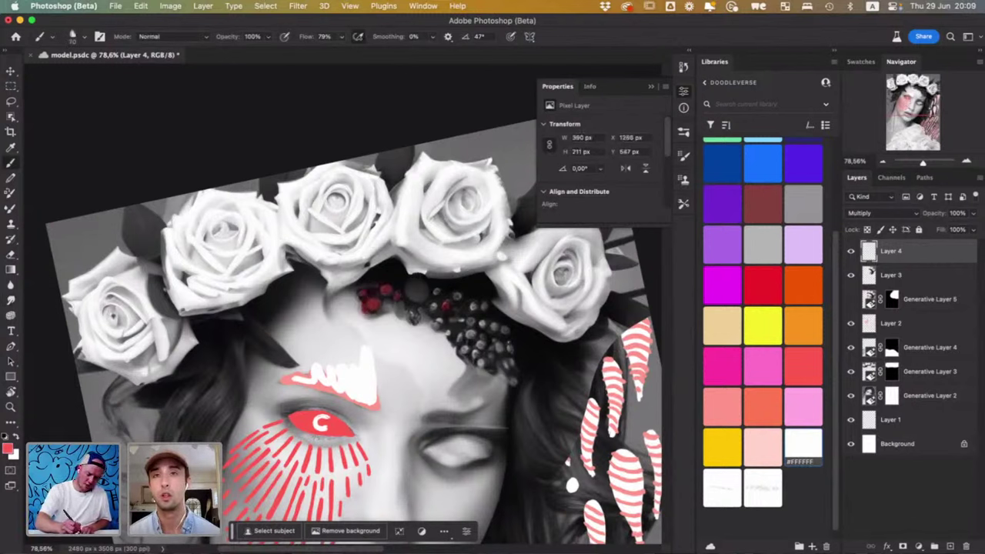
pyautogui.click(412, 315)
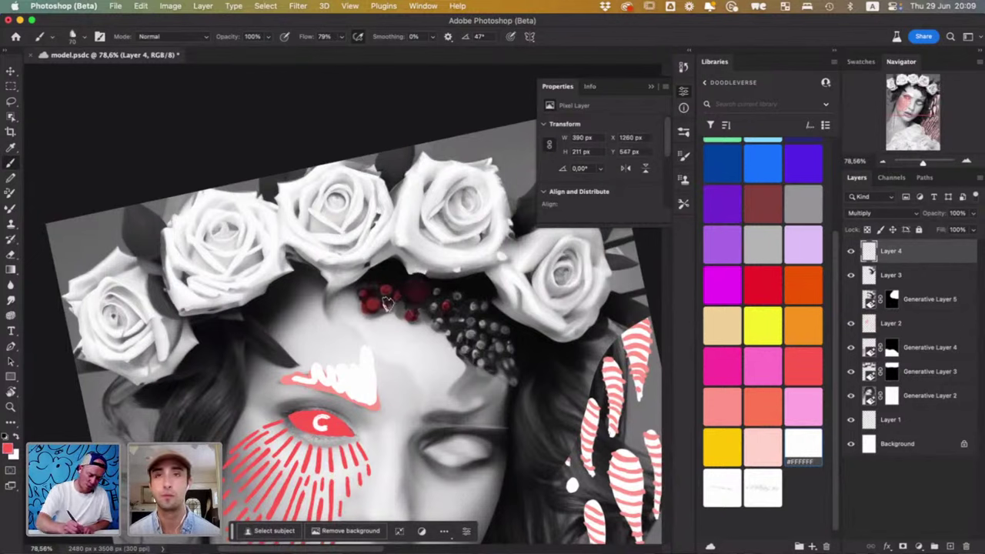
pyautogui.moveTo(401, 313)
pyautogui.mouseDown()
pyautogui.moveTo(367, 314)
pyautogui.moveTo(370, 279)
pyautogui.mouseUp()
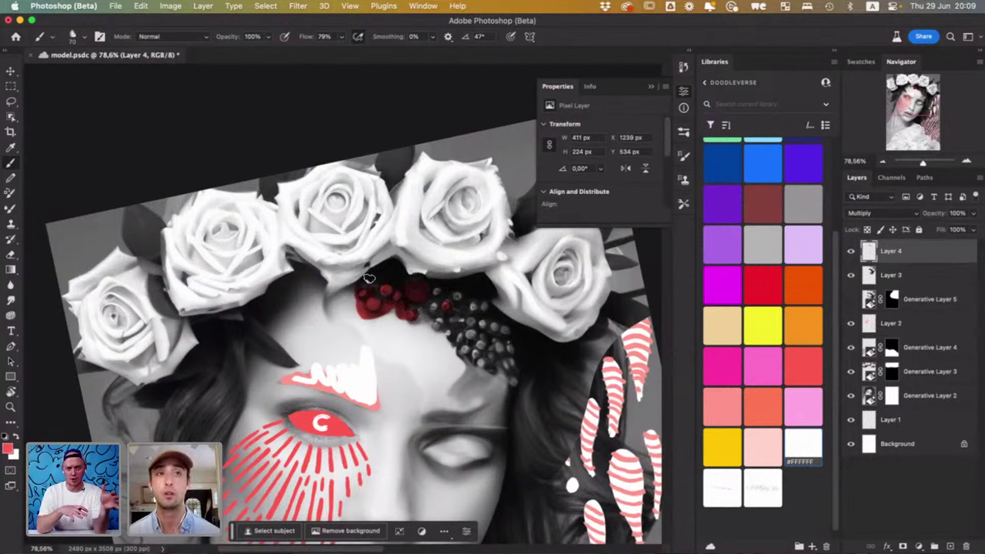
pyautogui.moveTo(419, 315)
pyautogui.mouseDown()
pyautogui.moveTo(439, 292)
pyautogui.moveTo(437, 327)
pyautogui.moveTo(456, 298)
pyautogui.moveTo(448, 335)
pyautogui.moveTo(457, 326)
pyautogui.moveTo(467, 347)
pyautogui.mouseUp()
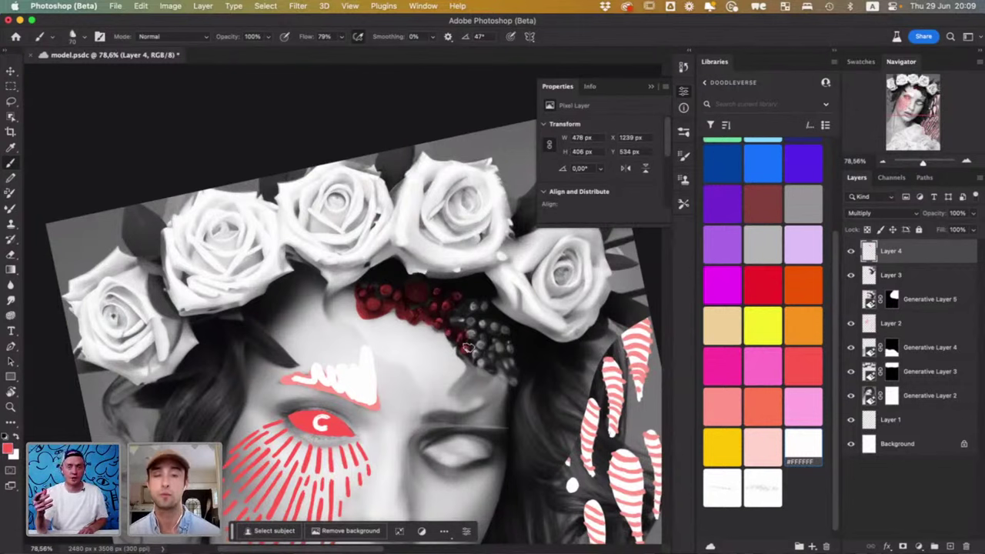
pyautogui.moveTo(466, 347)
pyautogui.mouseDown()
pyautogui.moveTo(454, 316)
pyautogui.moveTo(489, 305)
pyautogui.moveTo(467, 334)
pyautogui.moveTo(507, 328)
pyautogui.moveTo(485, 346)
pyautogui.moveTo(478, 339)
pyautogui.moveTo(473, 358)
pyautogui.moveTo(484, 367)
pyautogui.moveTo(465, 354)
pyautogui.moveTo(509, 347)
pyautogui.moveTo(515, 385)
pyautogui.moveTo(497, 361)
pyautogui.mouseUp()
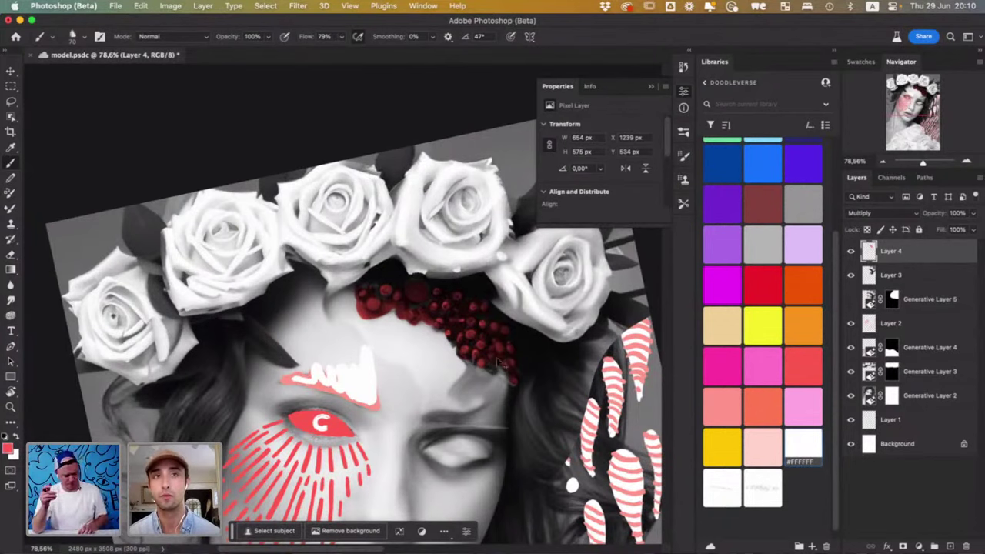
# - Switch to Chrome, look through the Expressive Abstraction vs Geometric Precision artworks on Behance, and return to Photoshop
pyautogui.press('super+Tab')
pyautogui.press('super+Tab')
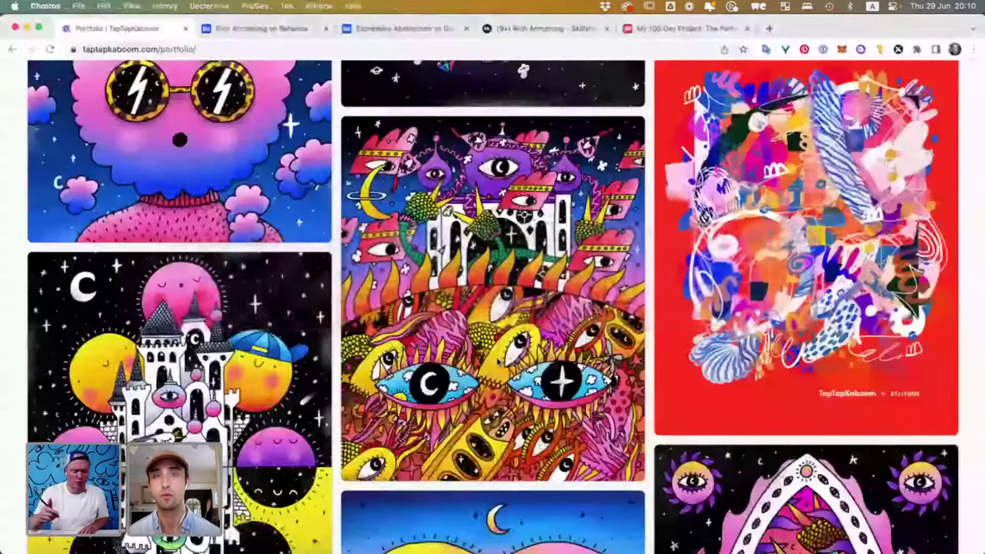
pyautogui.click(297, 29)
pyautogui.click(367, 31)
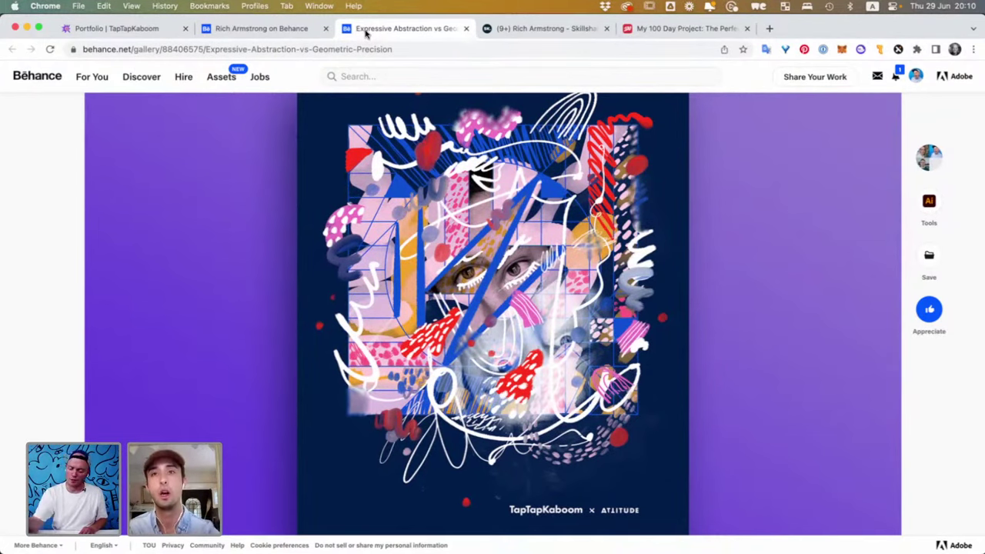
pyautogui.scroll(-10, 471, 192)
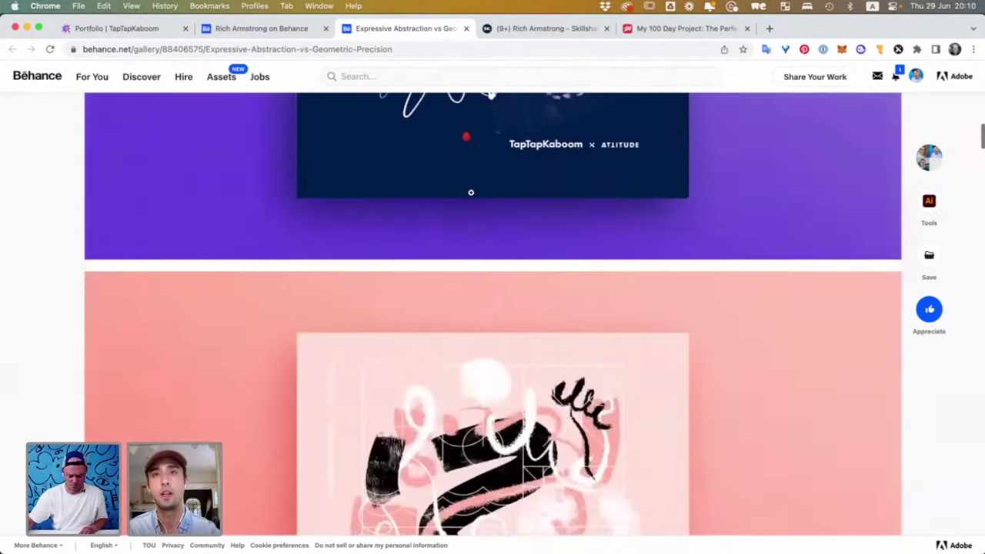
pyautogui.scroll(-15, 471, 192)
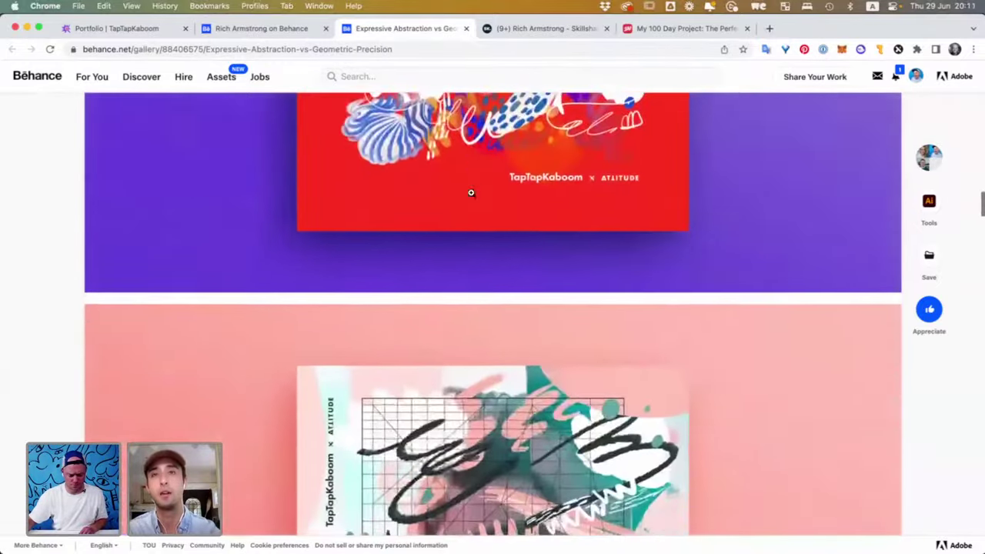
pyautogui.scroll(-2, 471, 192)
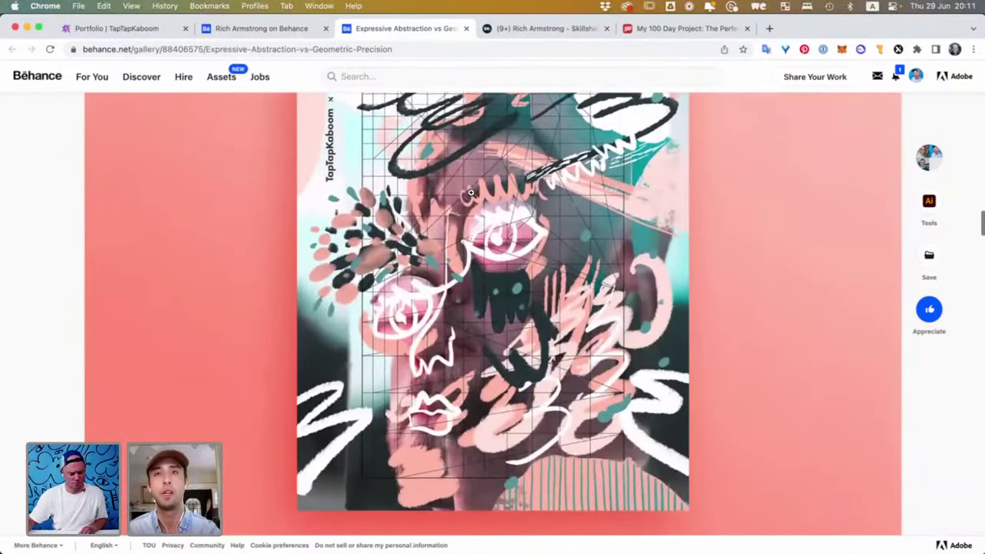
pyautogui.press('super+Tab')
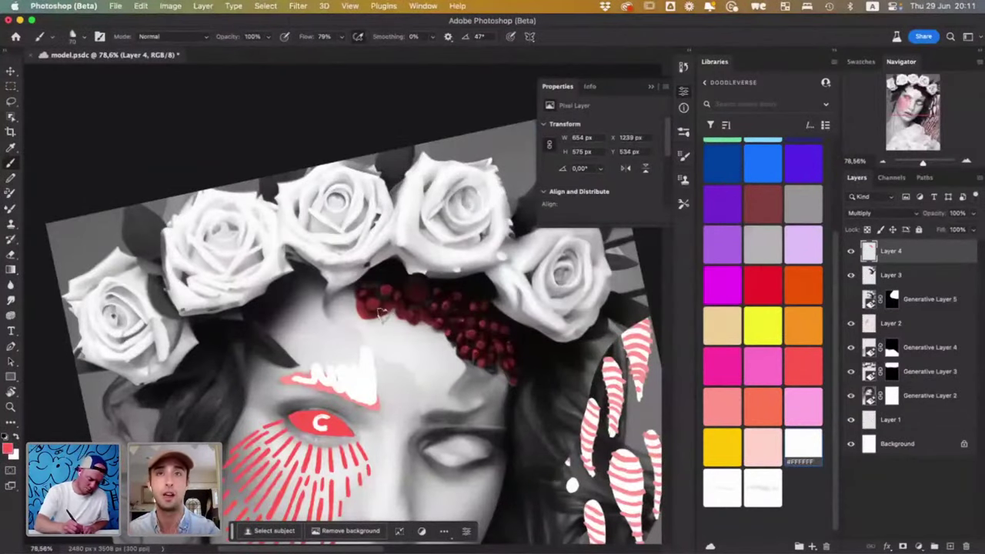
# - Paint coral red vertical drips below the bead cluster and short dashes across the forehead down to the eyebrow above the white eye
pyautogui.moveTo(379, 312); pyautogui.dragTo(390, 379)
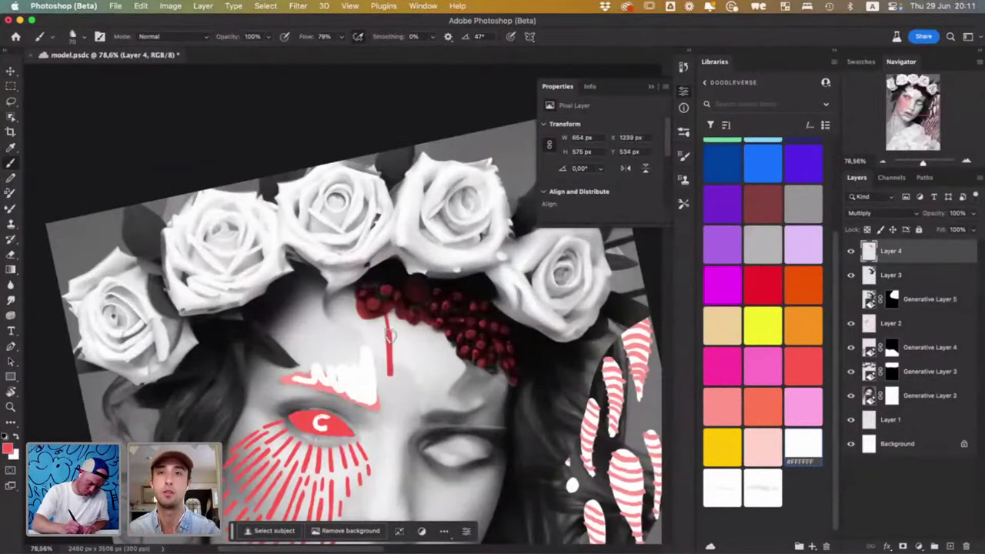
pyautogui.moveTo(400, 310)
pyautogui.mouseDown()
pyautogui.moveTo(400, 345)
pyautogui.moveTo(428, 342)
pyautogui.moveTo(430, 377)
pyautogui.mouseUp()
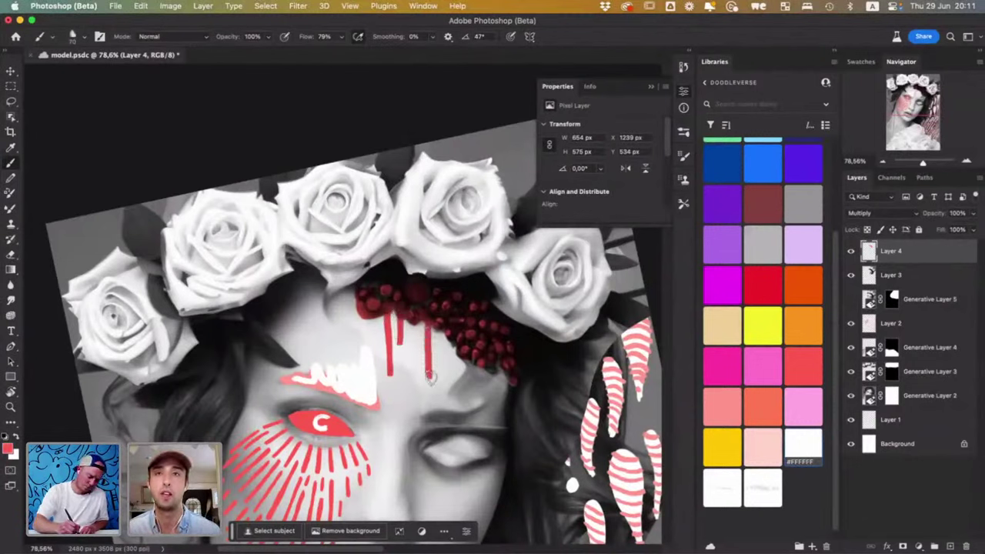
pyautogui.moveTo(440, 323)
pyautogui.mouseDown()
pyautogui.moveTo(444, 374)
pyautogui.moveTo(451, 356)
pyautogui.moveTo(455, 382)
pyautogui.moveTo(461, 371)
pyautogui.moveTo(459, 361)
pyautogui.moveTo(434, 397)
pyautogui.moveTo(454, 403)
pyautogui.mouseUp()
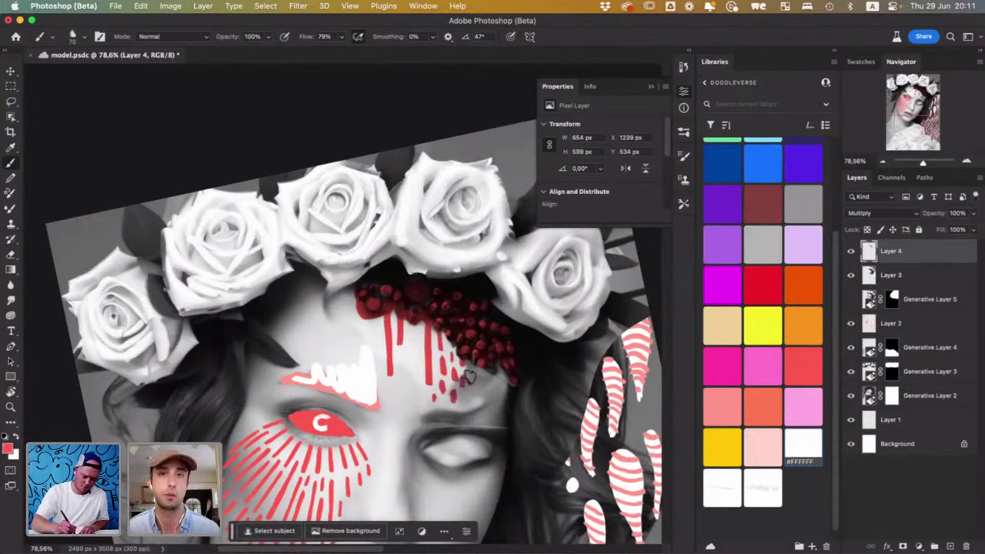
pyautogui.moveTo(468, 369)
pyautogui.mouseDown()
pyautogui.moveTo(472, 399)
pyautogui.moveTo(478, 379)
pyautogui.moveTo(489, 382)
pyautogui.moveTo(483, 403)
pyautogui.moveTo(503, 380)
pyautogui.moveTo(502, 417)
pyautogui.moveTo(467, 416)
pyautogui.moveTo(462, 400)
pyautogui.moveTo(457, 426)
pyautogui.moveTo(454, 406)
pyautogui.moveTo(424, 422)
pyautogui.mouseUp()
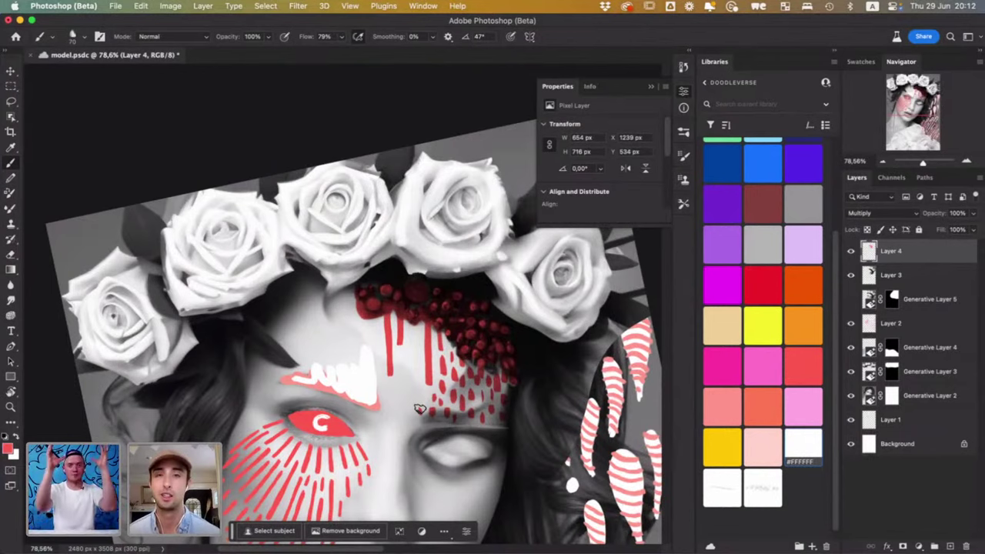
# - Fill the middle of the forehead with more long red drips running from the beads down between the eyebrows to the nose bridge
pyautogui.scroll(-5, 420, 408)
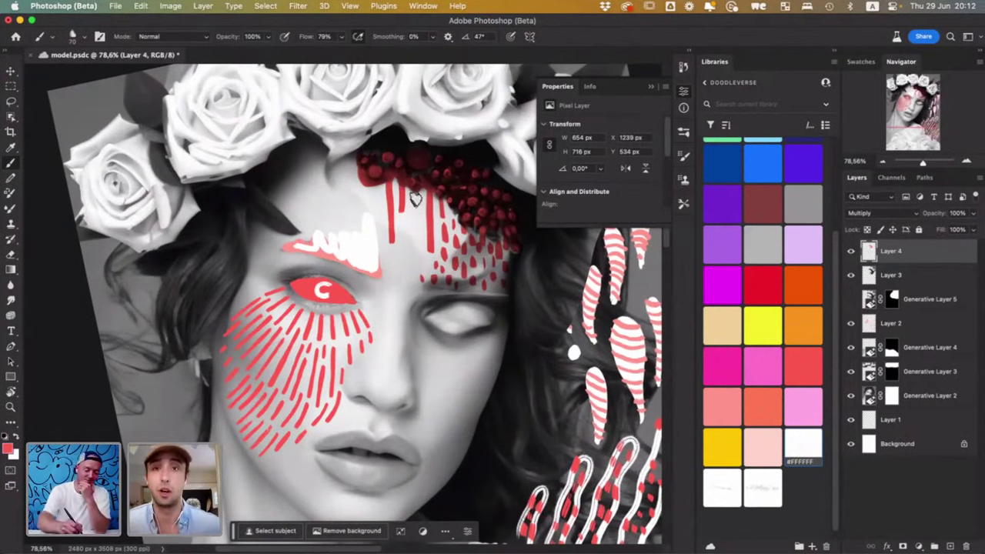
pyautogui.moveTo(412, 190); pyautogui.dragTo(414, 277)
pyautogui.moveTo(404, 220); pyautogui.dragTo(400, 287)
pyautogui.moveTo(384, 241); pyautogui.dragTo(394, 300)
pyautogui.moveTo(378, 191); pyautogui.dragTo(380, 286)
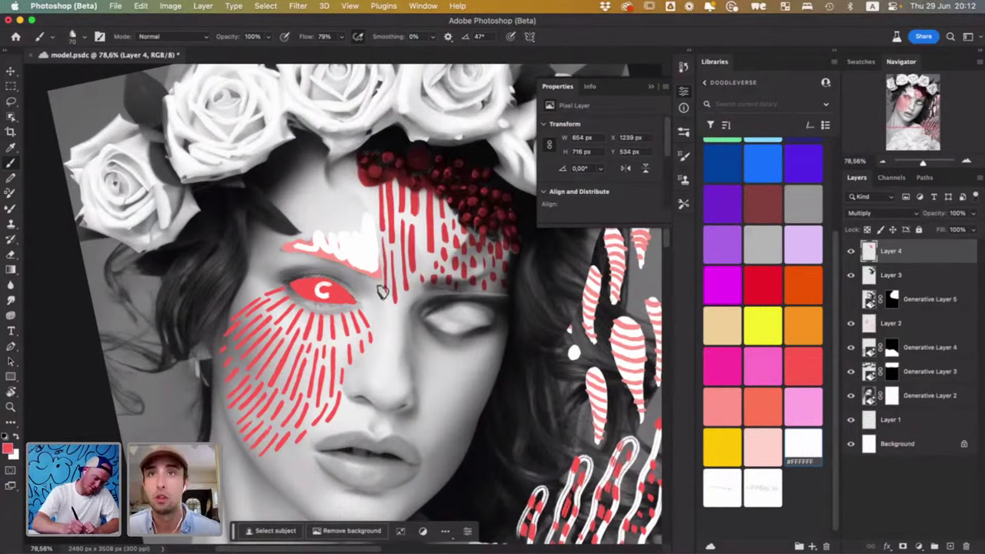
pyautogui.moveTo(420, 220)
pyautogui.mouseDown()
pyautogui.moveTo(429, 269)
pyautogui.moveTo(429, 260)
pyautogui.moveTo(403, 320)
pyautogui.mouseUp()
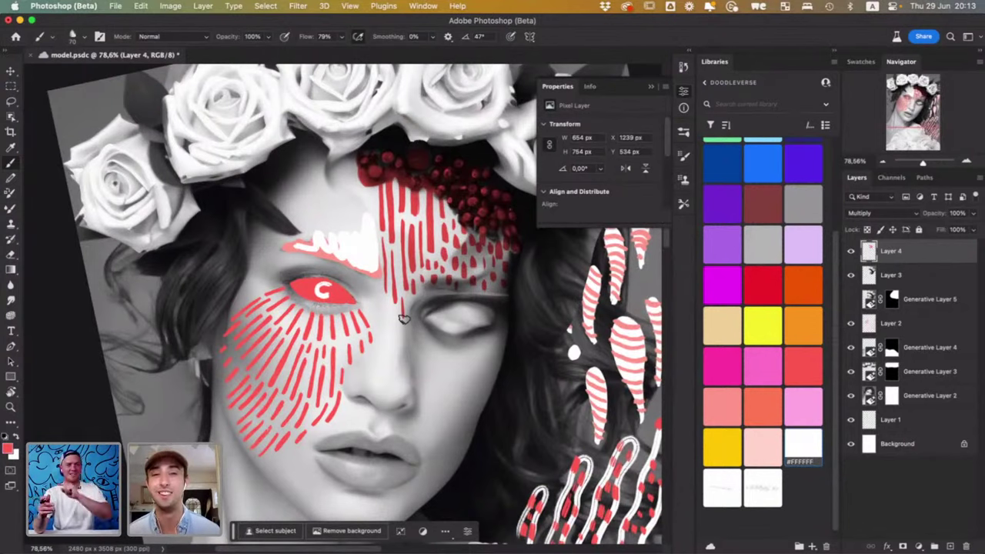
# - Add red drips at the inner end of the bead cluster and paint the hair edge between the beads and roses red
pyautogui.moveTo(366, 180); pyautogui.dragTo(374, 224)
pyautogui.moveTo(356, 179); pyautogui.dragTo(356, 199)
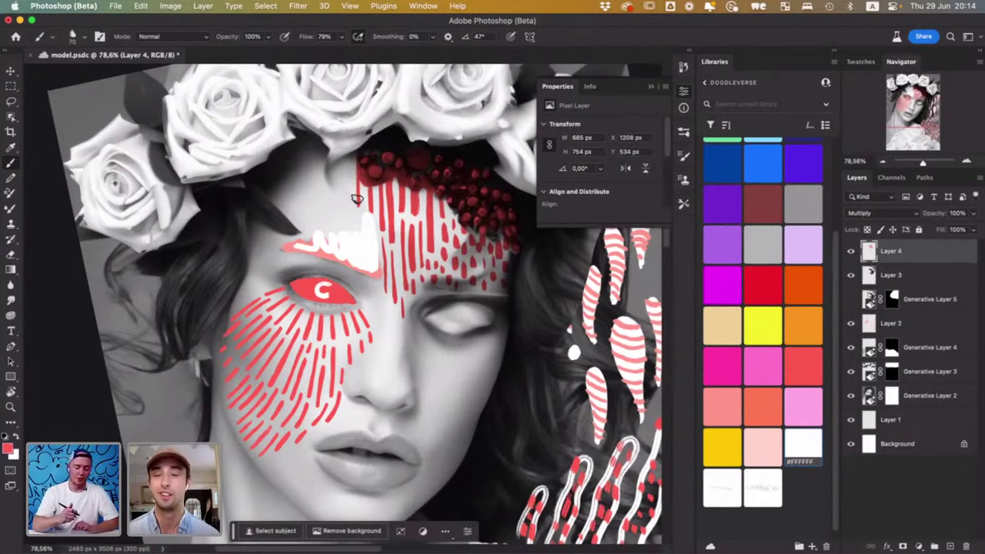
pyautogui.moveTo(348, 146)
pyautogui.mouseDown()
pyautogui.moveTo(351, 176)
pyautogui.moveTo(362, 145)
pyautogui.moveTo(346, 148)
pyautogui.moveTo(399, 120)
pyautogui.moveTo(435, 260)
pyautogui.mouseUp()
pyautogui.press('r')
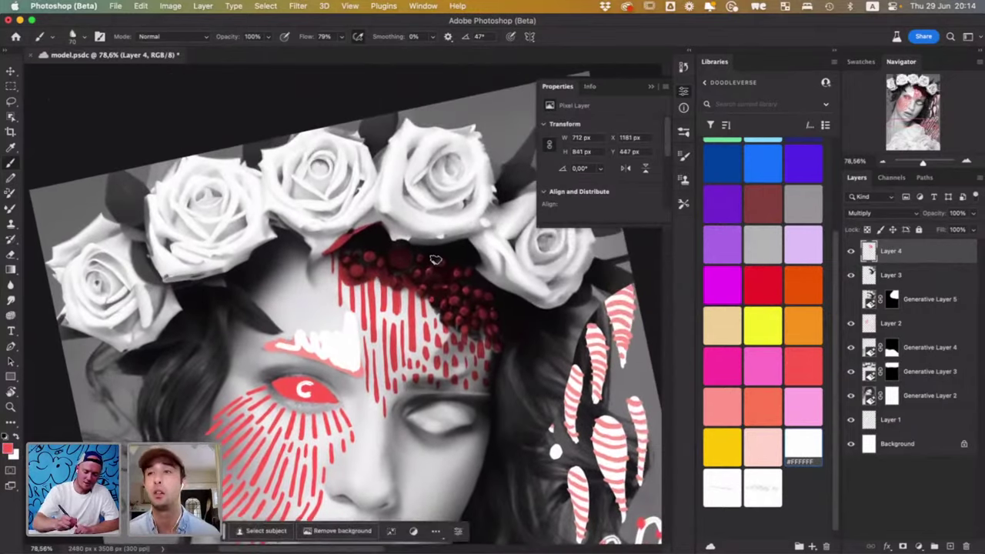
# - Cover the rose above the bead cluster with small coral red dots, including the petals where it meets the neighbouring rose
pyautogui.click(397, 207)
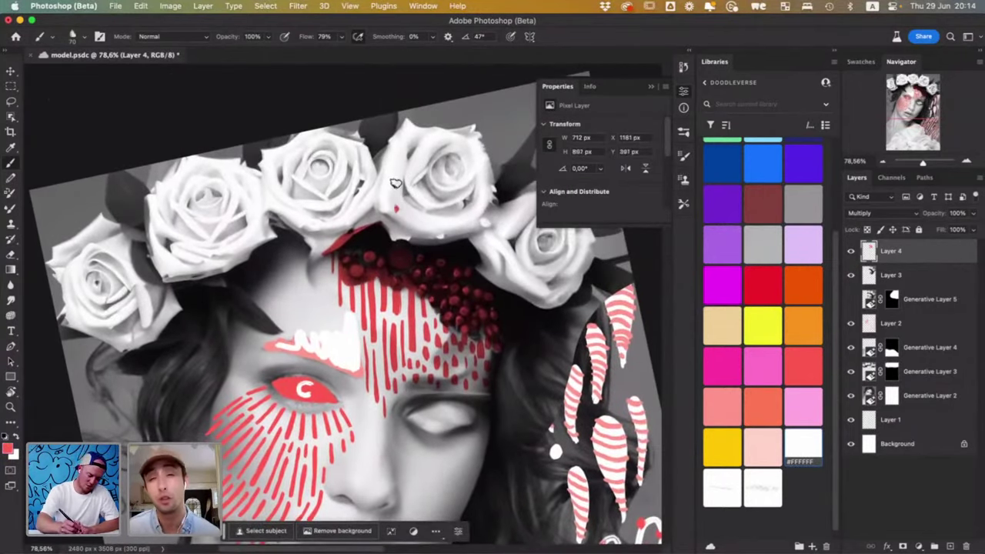
pyautogui.click(369, 204)
pyautogui.click(410, 217)
pyautogui.click(395, 223)
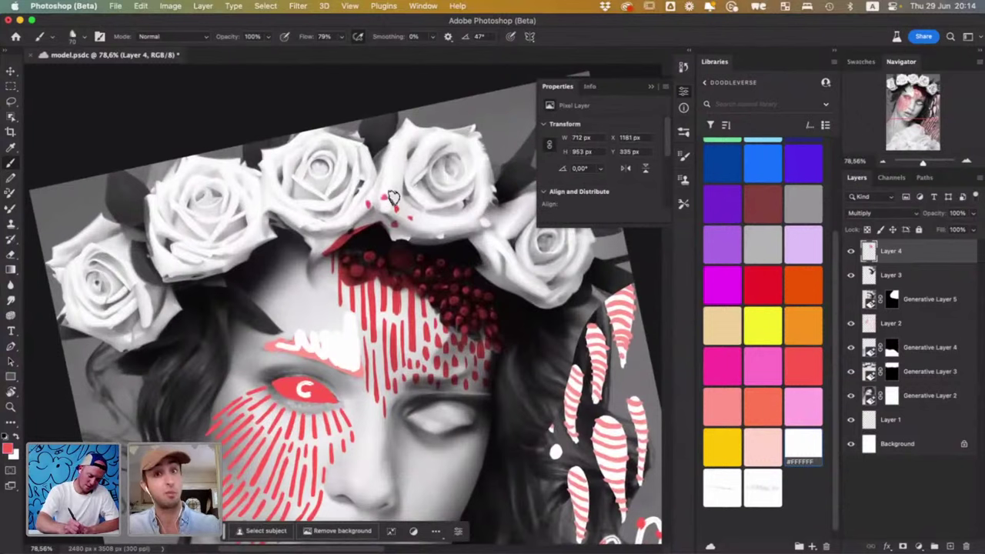
pyautogui.click(390, 192)
pyautogui.click(369, 182)
pyautogui.click(379, 191)
pyautogui.click(377, 203)
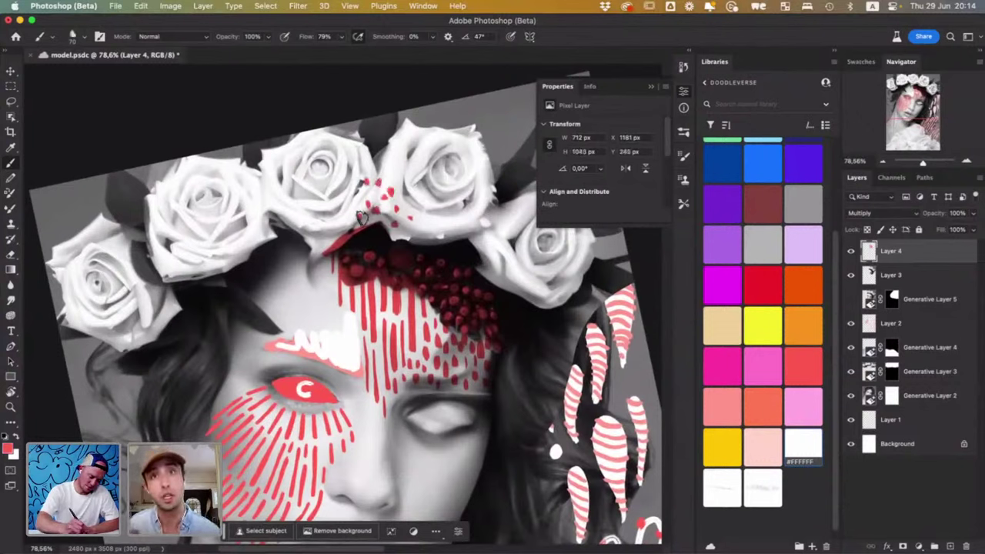
pyautogui.click(351, 201)
pyautogui.click(362, 188)
pyautogui.click(386, 173)
pyautogui.click(395, 176)
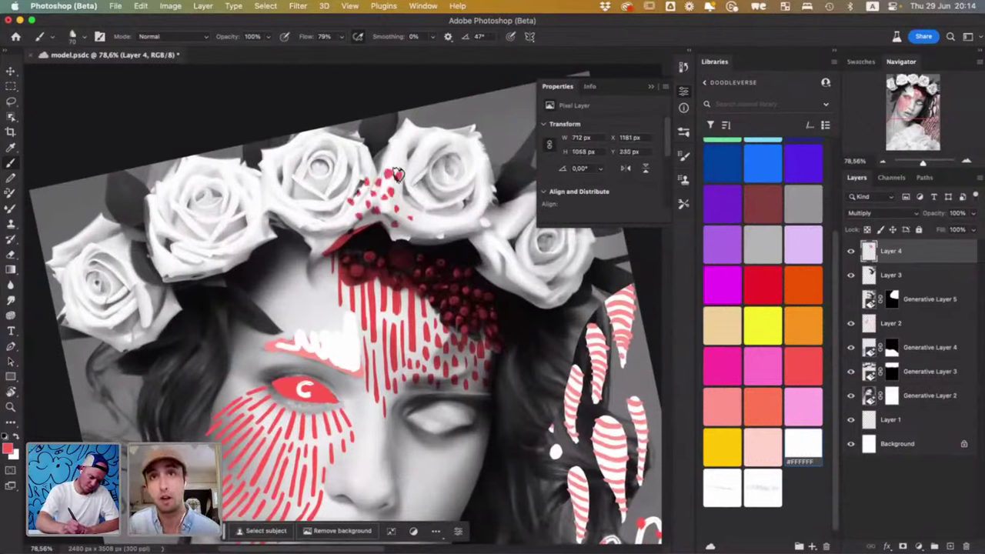
pyautogui.click(373, 169)
pyautogui.click(390, 162)
pyautogui.click(400, 198)
pyautogui.click(391, 206)
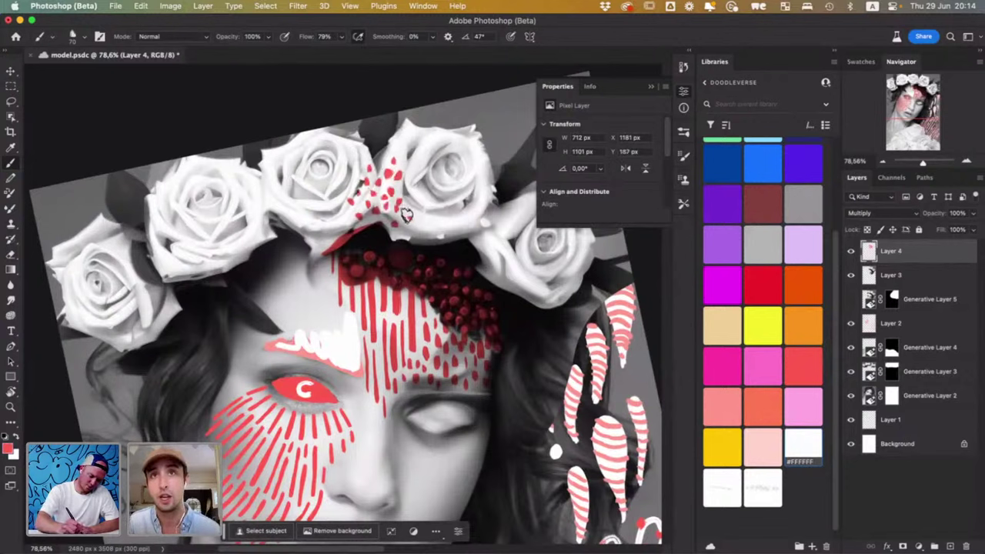
pyautogui.click(409, 223)
pyautogui.click(428, 226)
pyautogui.click(421, 216)
pyautogui.click(434, 218)
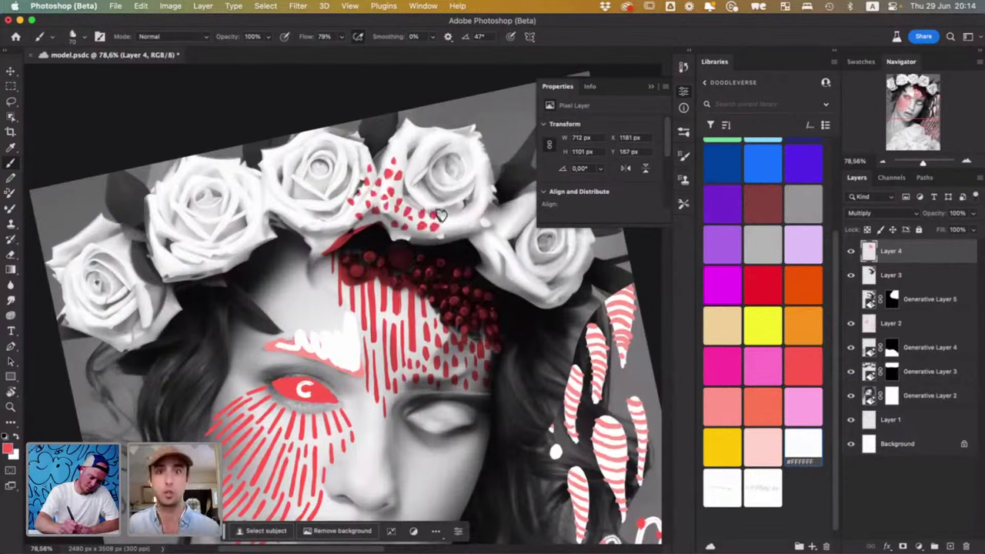
pyautogui.click(446, 218)
pyautogui.click(434, 199)
pyautogui.click(421, 196)
pyautogui.click(404, 178)
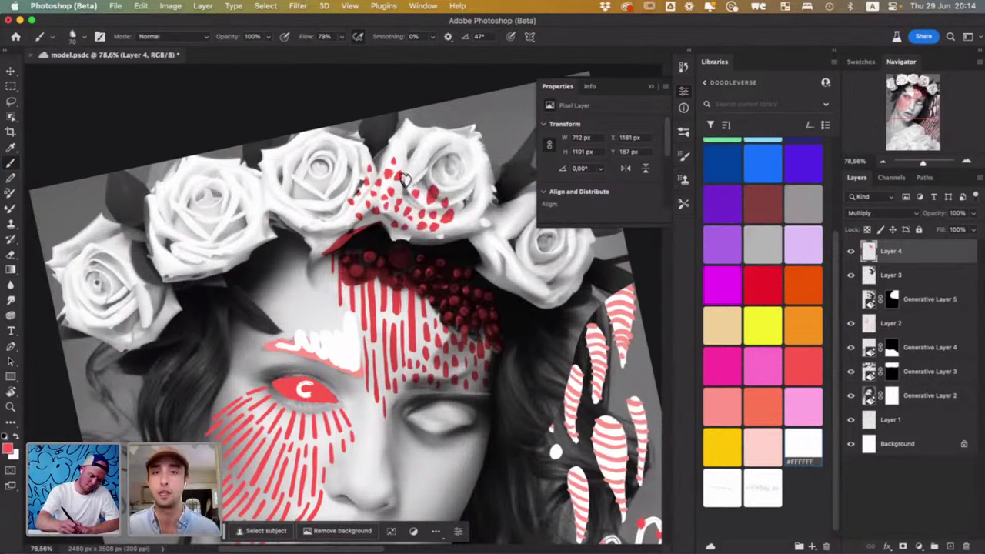
pyautogui.click(412, 185)
pyautogui.click(417, 173)
pyautogui.click(409, 158)
pyautogui.click(389, 153)
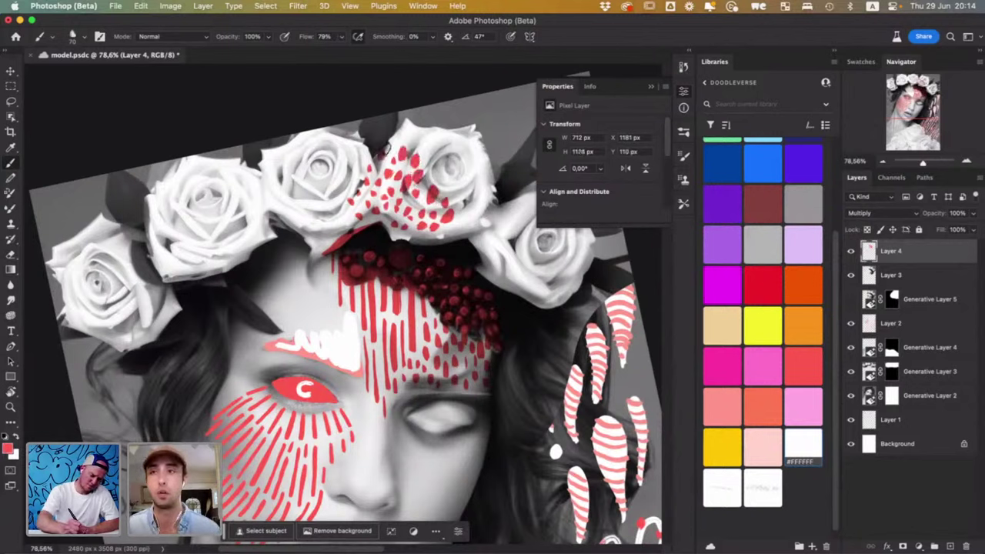
pyautogui.click(388, 150)
pyautogui.click(402, 138)
pyautogui.click(414, 136)
pyautogui.click(425, 143)
pyautogui.click(431, 152)
pyautogui.click(437, 161)
pyautogui.click(440, 170)
pyautogui.click(435, 180)
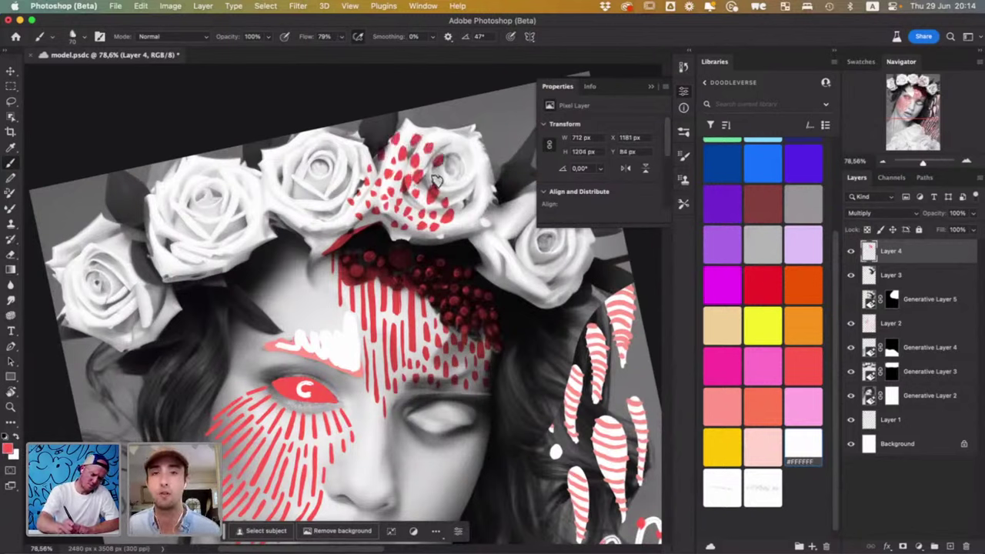
pyautogui.click(445, 180)
pyautogui.click(455, 186)
pyautogui.click(462, 194)
pyautogui.click(466, 207)
pyautogui.click(467, 216)
pyautogui.click(456, 228)
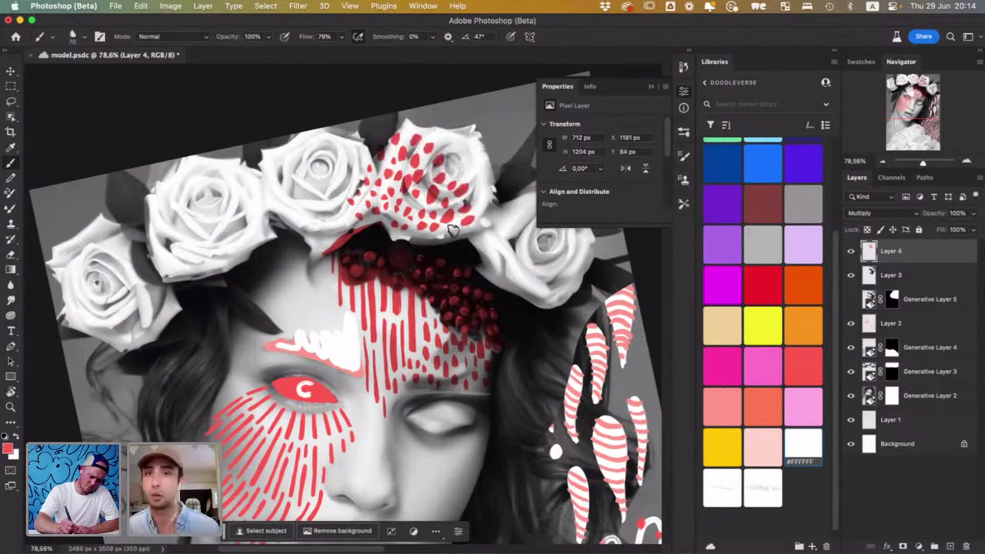
pyautogui.click(461, 231)
pyautogui.click(436, 236)
pyautogui.click(422, 240)
pyautogui.click(416, 244)
pyautogui.click(398, 236)
pyautogui.click(404, 233)
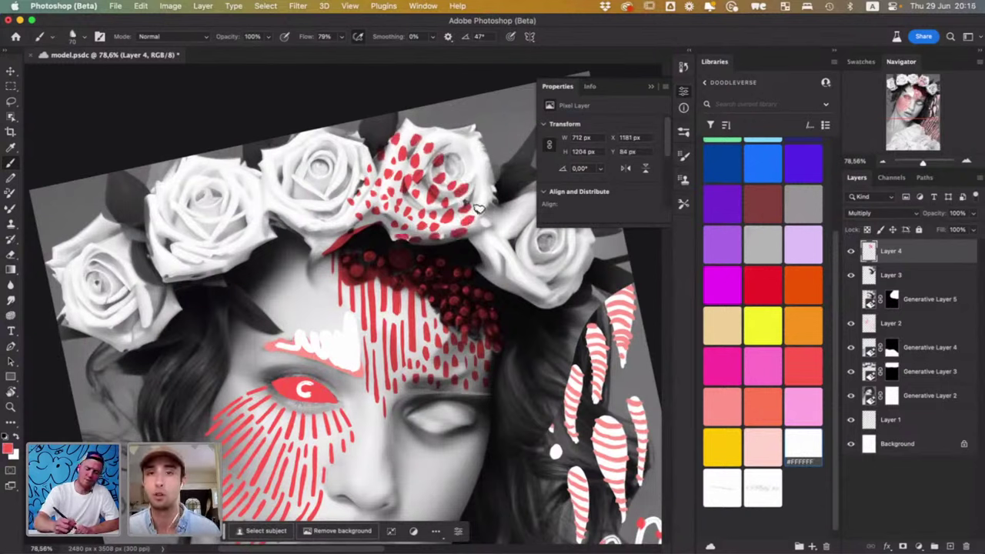
pyautogui.click(485, 219)
pyautogui.click(488, 228)
pyautogui.click(487, 202)
pyautogui.click(483, 192)
pyautogui.click(478, 183)
pyautogui.click(477, 174)
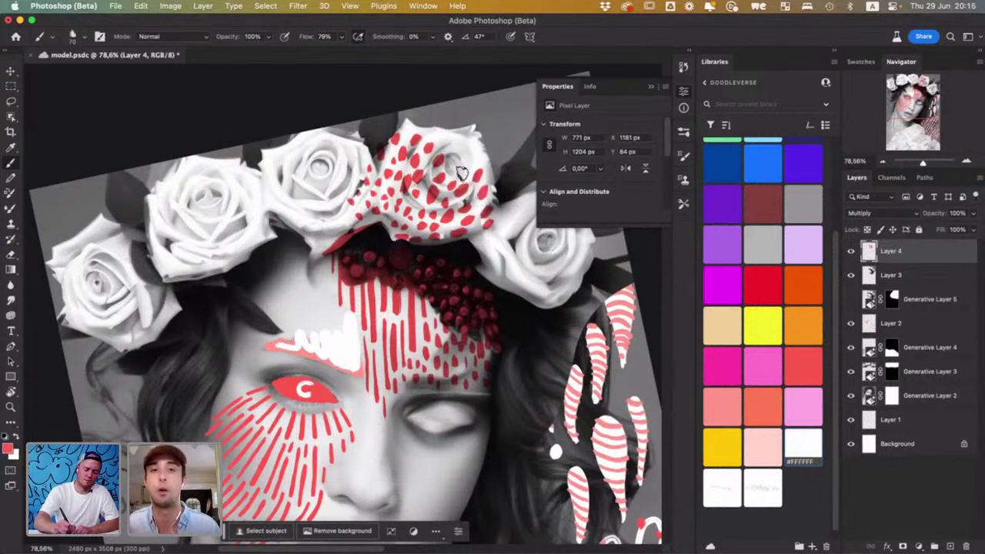
pyautogui.click(461, 169)
pyautogui.click(457, 157)
pyautogui.click(444, 143)
pyautogui.click(443, 144)
pyautogui.click(439, 139)
pyautogui.click(430, 132)
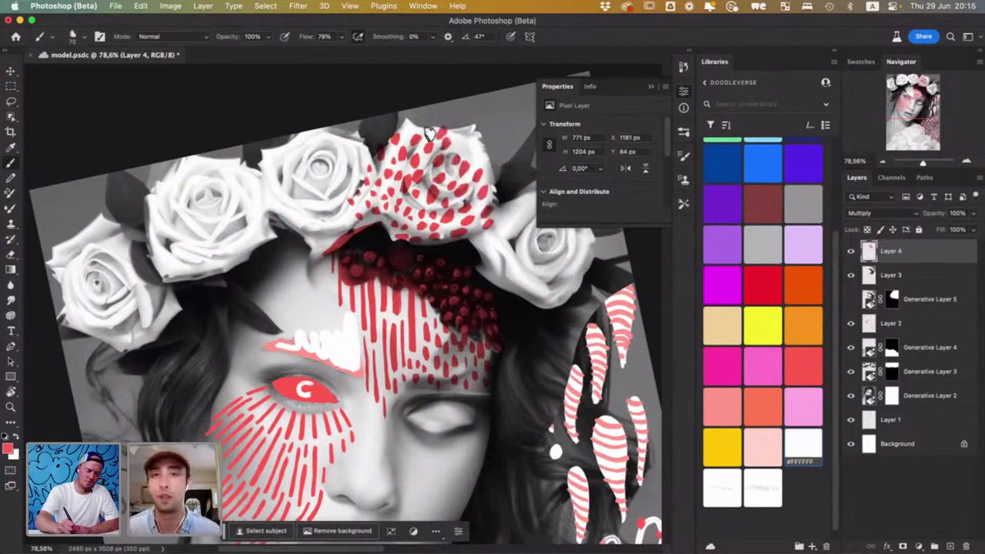
pyautogui.click(406, 136)
pyautogui.click(407, 129)
pyautogui.click(409, 122)
pyautogui.click(461, 135)
pyautogui.click(460, 146)
pyautogui.click(461, 140)
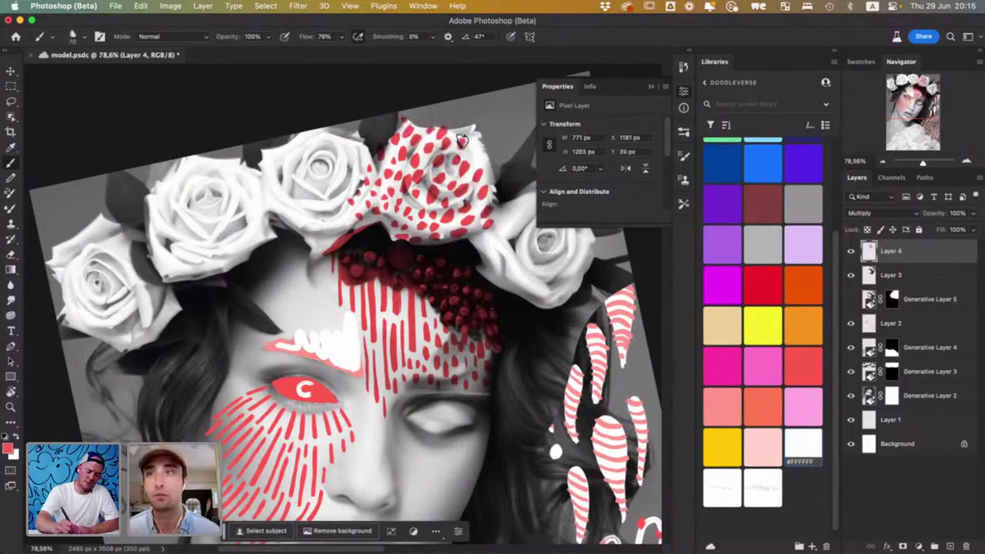
pyautogui.click(471, 137)
pyautogui.click(476, 154)
pyautogui.click(480, 151)
pyautogui.click(485, 161)
pyautogui.click(490, 174)
pyautogui.click(493, 186)
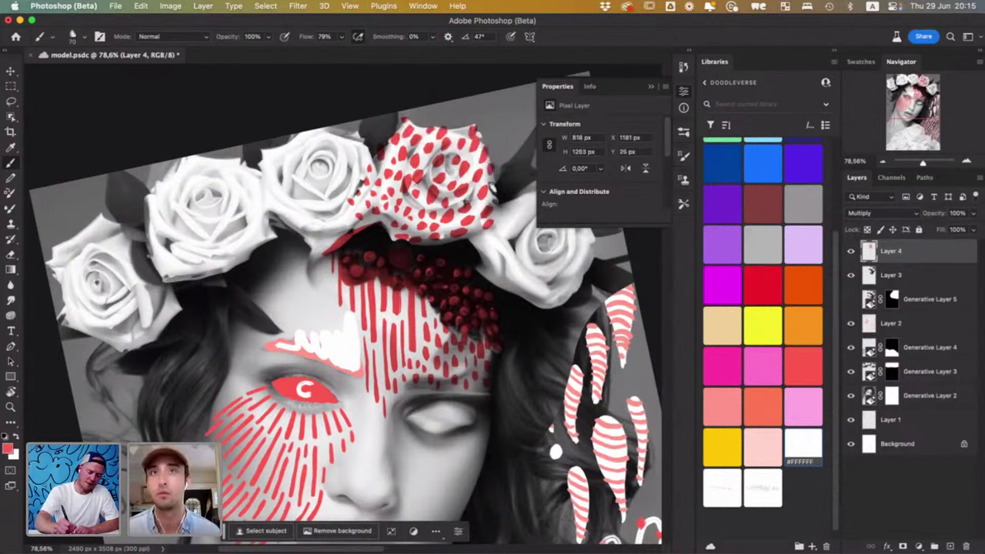
pyautogui.click(496, 190)
pyautogui.click(498, 208)
pyautogui.click(501, 211)
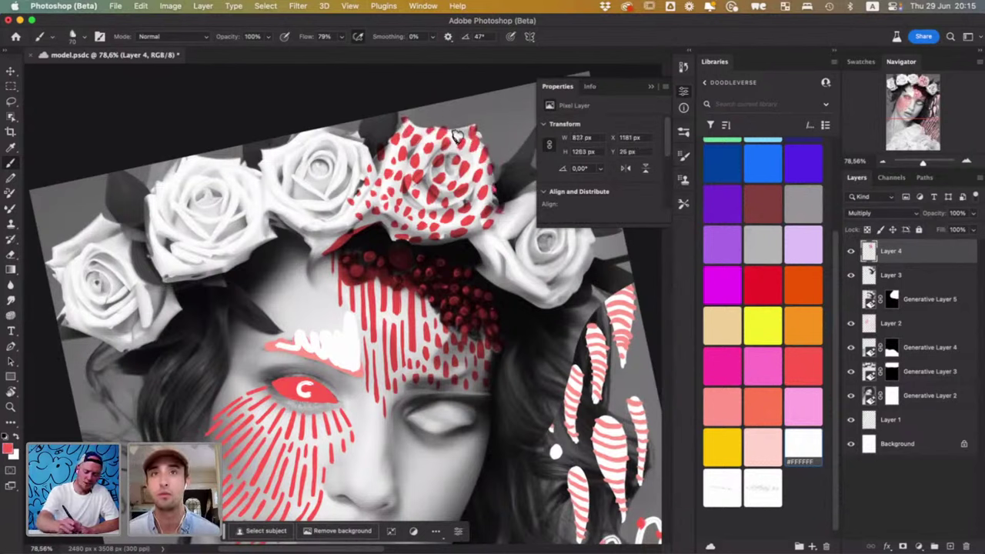
# - Continue the red dot pattern from the dotted rose over the grey background and leaves behind it, up to the canvas edge
pyautogui.click(422, 130)
pyautogui.click(416, 117)
pyautogui.click(428, 108)
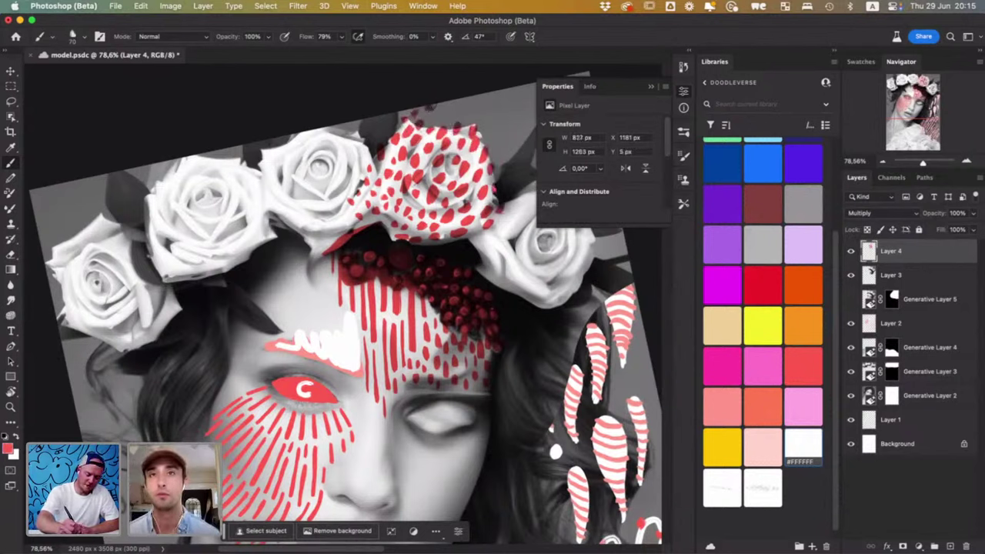
pyautogui.click(439, 109)
pyautogui.click(446, 115)
pyautogui.click(454, 106)
pyautogui.click(464, 104)
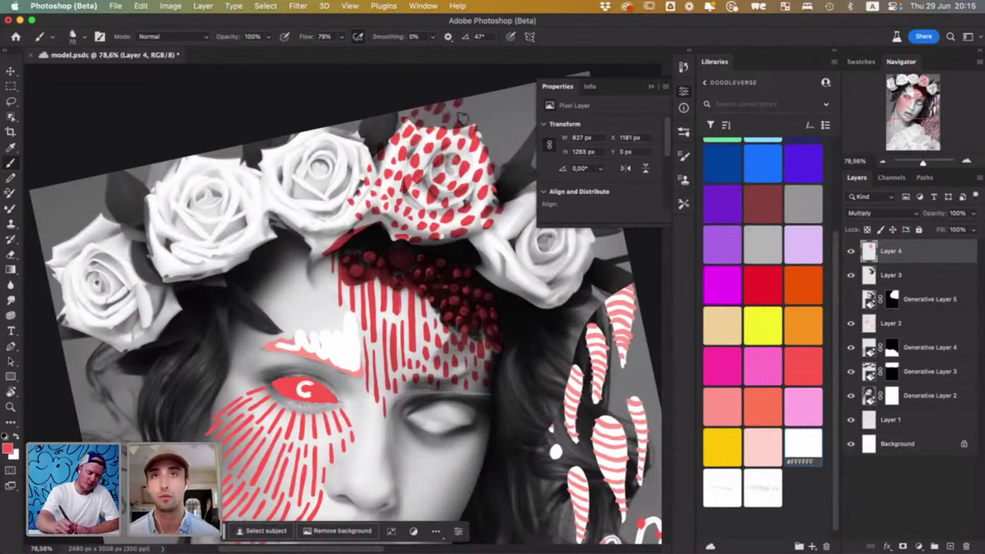
pyautogui.click(469, 108)
pyautogui.click(478, 114)
pyautogui.click(486, 115)
pyautogui.click(493, 99)
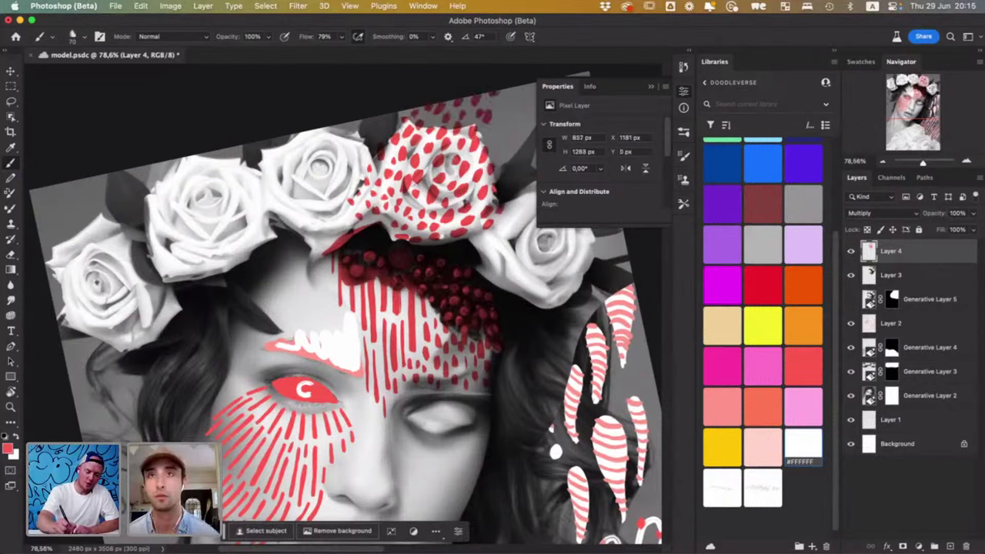
pyautogui.click(494, 117)
pyautogui.click(490, 137)
pyautogui.click(492, 132)
pyautogui.click(497, 150)
pyautogui.click(498, 143)
pyautogui.click(502, 138)
pyautogui.click(504, 162)
pyautogui.click(511, 152)
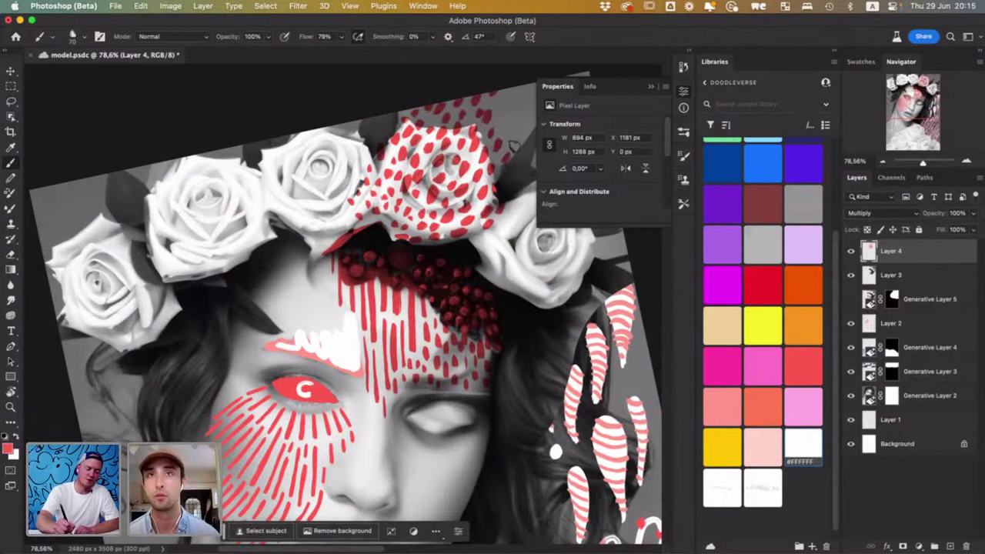
pyautogui.click(515, 146)
pyautogui.click(511, 129)
pyautogui.moveTo(509, 124); pyautogui.dragTo(392, 176)
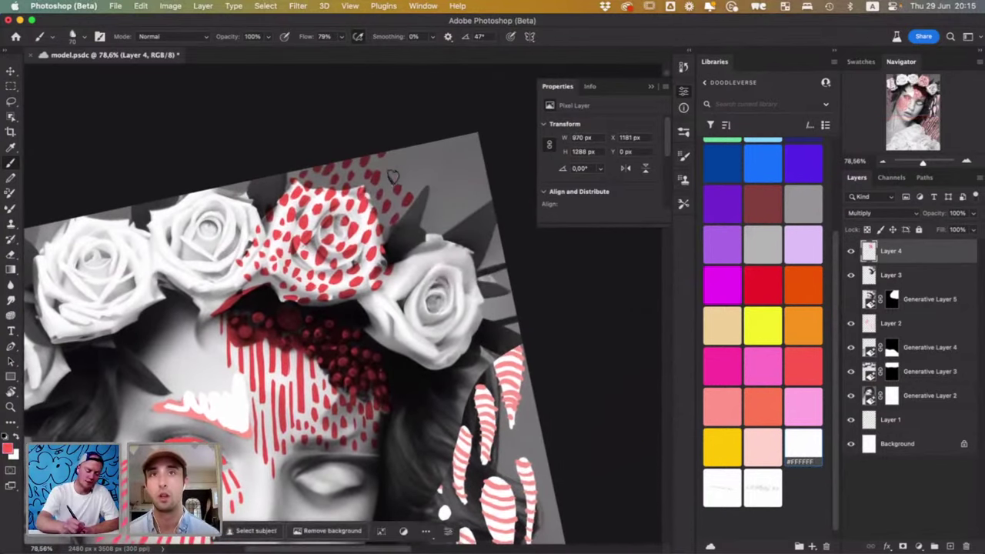
pyautogui.click(394, 174)
pyautogui.click(393, 158)
pyautogui.click(407, 152)
pyautogui.click(419, 150)
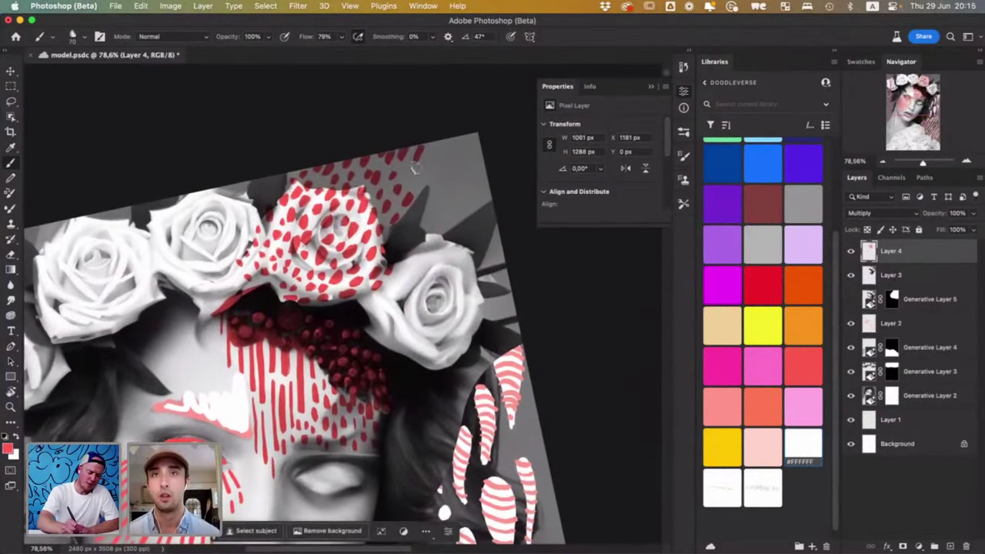
pyautogui.click(411, 171)
pyautogui.click(419, 181)
pyautogui.click(429, 183)
pyautogui.click(434, 169)
pyautogui.click(432, 152)
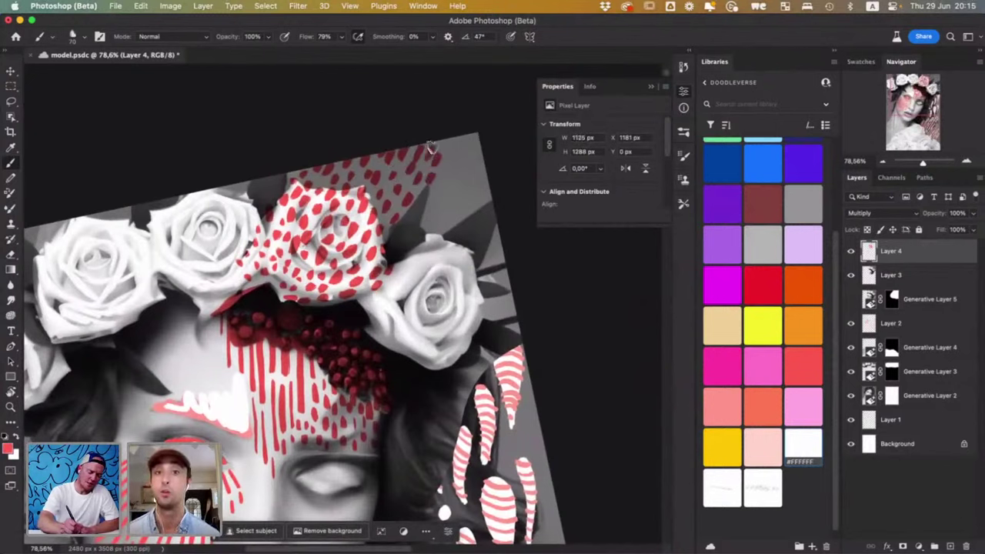
pyautogui.click(438, 143)
pyautogui.click(414, 201)
pyautogui.click(398, 209)
pyautogui.click(392, 214)
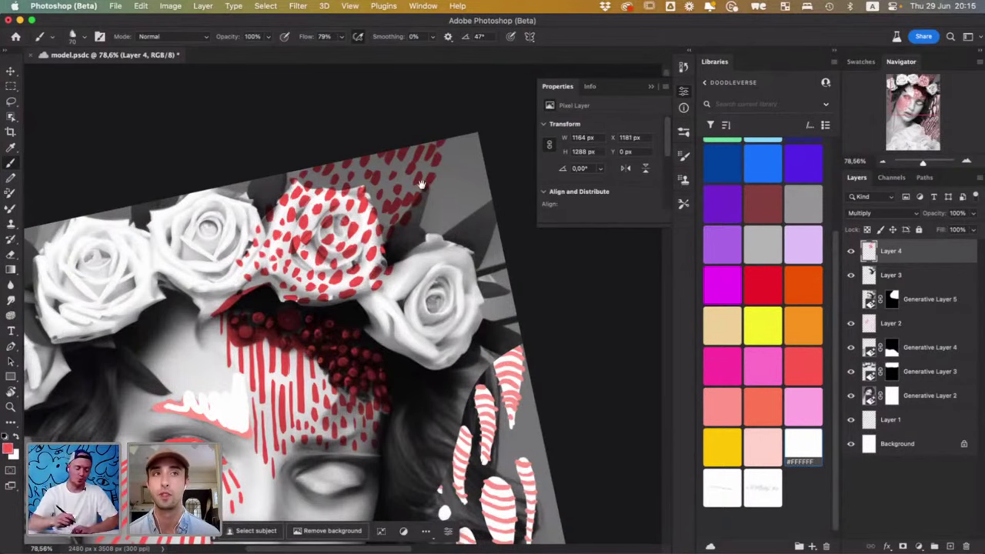
pyautogui.scroll(-3, 459, 373)
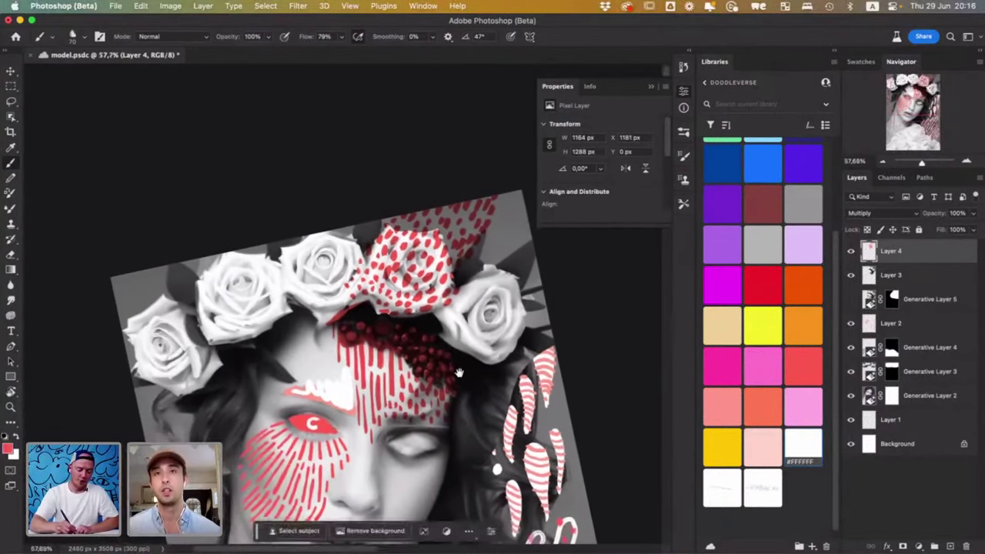
pyautogui.moveTo(458, 373); pyautogui.dragTo(507, 329)
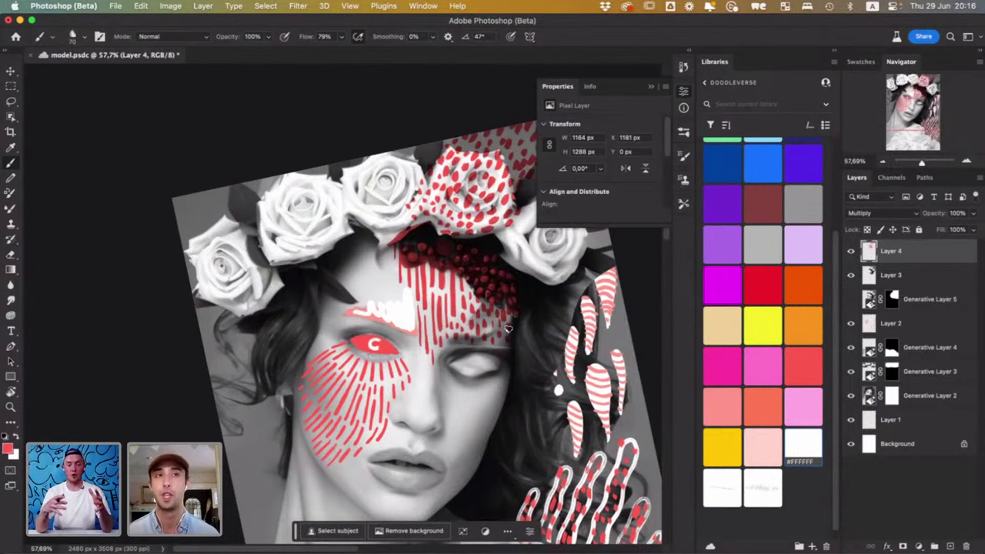
# - Save the document, then add a new layer above Layer 4 with white as the painting colour
pyautogui.press('super+s')
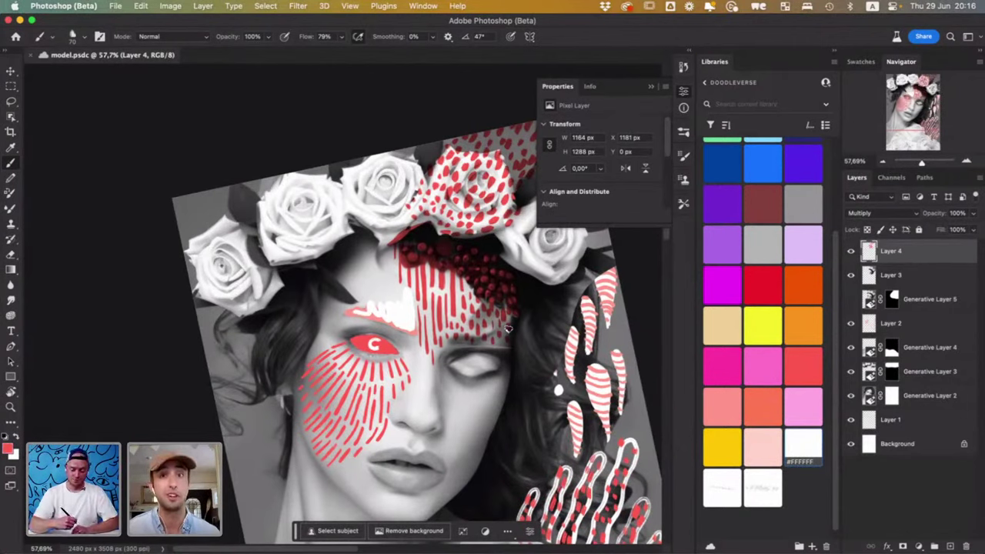
pyautogui.scroll(-5, 507, 327)
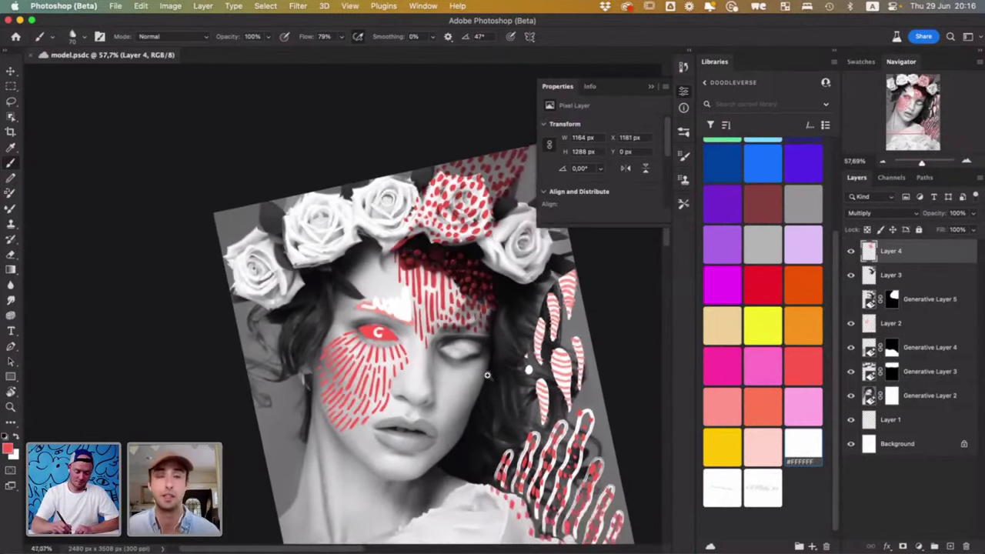
pyautogui.scroll(6, 496, 396)
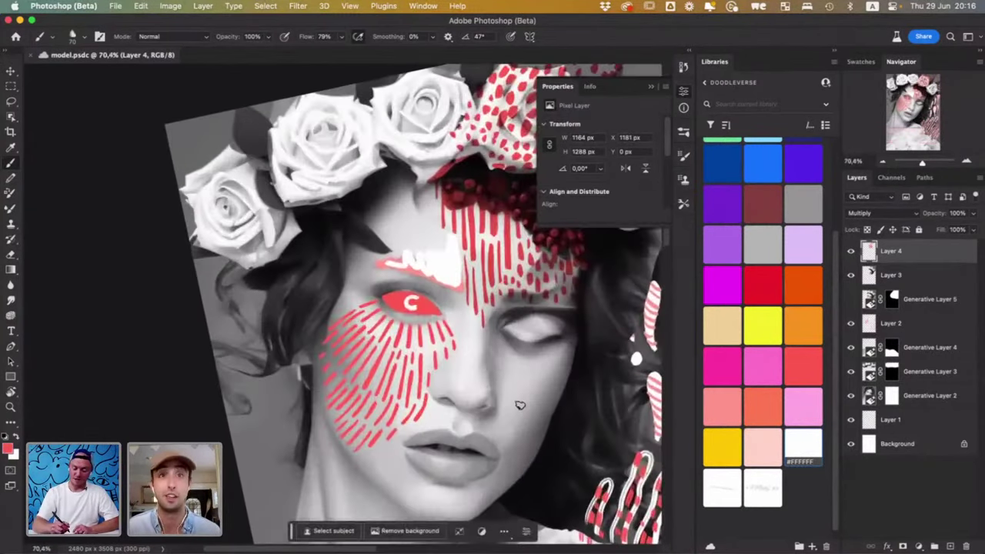
pyautogui.click(951, 546)
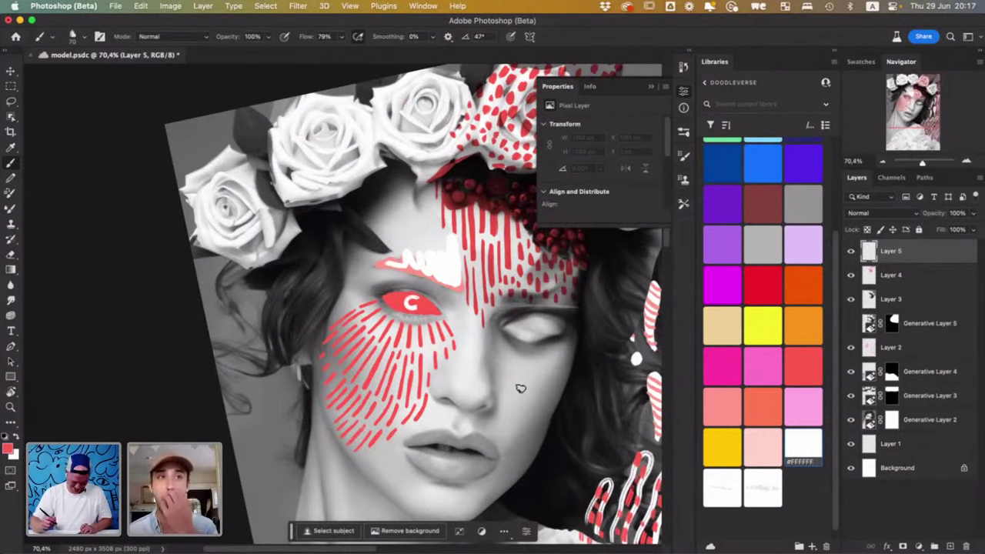
pyautogui.press('x')
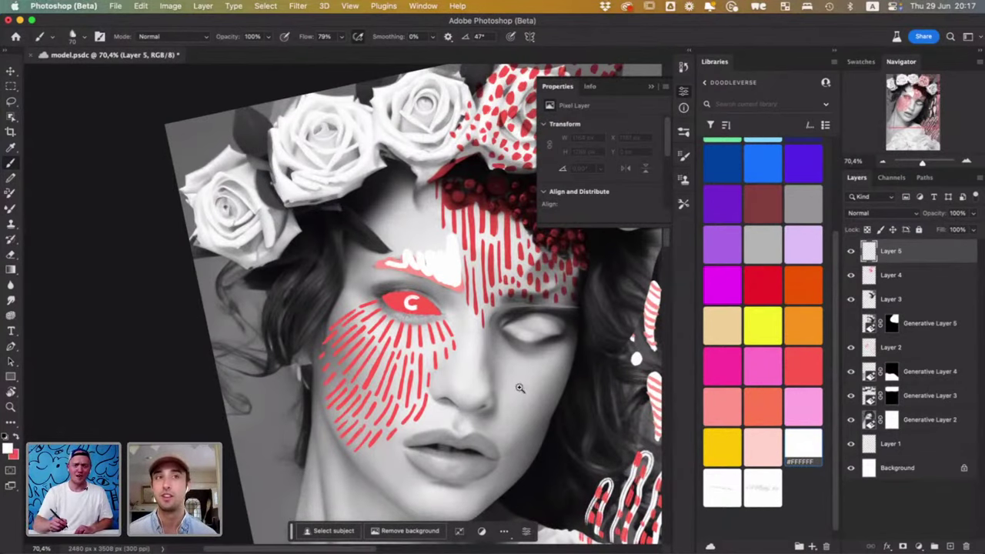
# - Cover the closed eyelid with small white dashes and add curved rows of dashes around and below the eye
pyautogui.scroll(5, 520, 387)
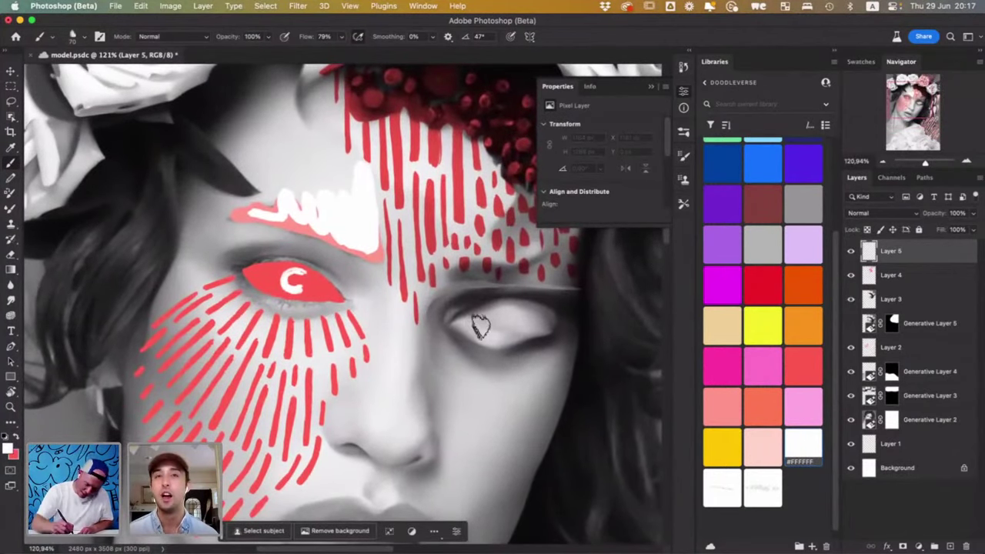
pyautogui.moveTo(459, 330)
pyautogui.mouseDown()
pyautogui.moveTo(536, 305)
pyautogui.moveTo(517, 319)
pyautogui.moveTo(534, 319)
pyautogui.moveTo(554, 307)
pyautogui.moveTo(486, 326)
pyautogui.moveTo(490, 341)
pyautogui.moveTo(517, 328)
pyautogui.moveTo(501, 342)
pyautogui.moveTo(539, 333)
pyautogui.moveTo(532, 345)
pyautogui.moveTo(543, 326)
pyautogui.moveTo(573, 323)
pyautogui.mouseUp()
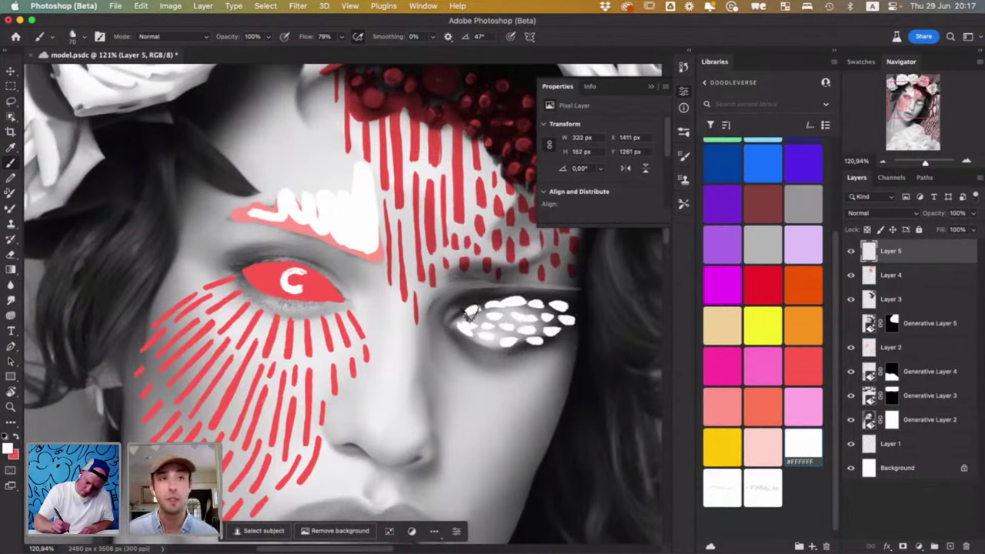
pyautogui.moveTo(470, 314)
pyautogui.mouseDown()
pyautogui.moveTo(448, 334)
pyautogui.moveTo(462, 344)
pyautogui.moveTo(445, 344)
pyautogui.moveTo(441, 358)
pyautogui.moveTo(476, 361)
pyautogui.moveTo(466, 348)
pyautogui.moveTo(494, 354)
pyautogui.moveTo(464, 370)
pyautogui.moveTo(483, 383)
pyautogui.moveTo(474, 368)
pyautogui.moveTo(515, 363)
pyautogui.moveTo(499, 384)
pyautogui.moveTo(543, 361)
pyautogui.moveTo(535, 375)
pyautogui.moveTo(511, 362)
pyautogui.mouseUp()
pyautogui.scroll(-5, 576, 378)
pyautogui.scroll(4, 591, 351)
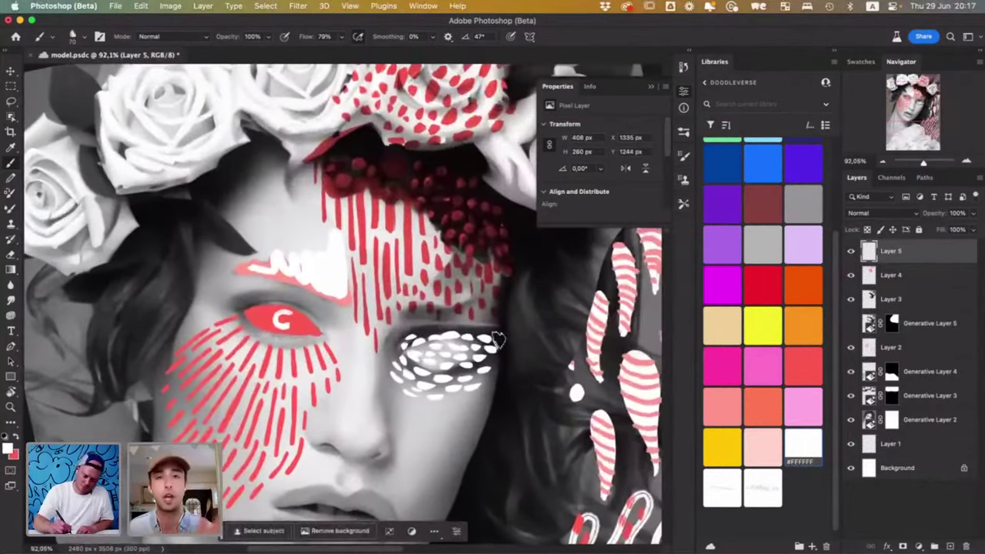
# - Extend the white dash pattern from the closed eye across the dark hair and striped drops to the canvas edge and up towards the rose
pyautogui.moveTo(537, 320)
pyautogui.mouseDown()
pyautogui.moveTo(595, 277)
pyautogui.moveTo(610, 278)
pyautogui.moveTo(607, 308)
pyautogui.moveTo(537, 327)
pyautogui.moveTo(529, 300)
pyautogui.moveTo(599, 299)
pyautogui.mouseUp()
pyautogui.moveTo(426, 377)
pyautogui.mouseDown()
pyautogui.moveTo(506, 305)
pyautogui.moveTo(490, 334)
pyautogui.moveTo(505, 318)
pyautogui.moveTo(578, 319)
pyautogui.moveTo(622, 306)
pyautogui.mouseUp()
pyautogui.moveTo(411, 388)
pyautogui.mouseDown()
pyautogui.moveTo(455, 374)
pyautogui.moveTo(501, 320)
pyautogui.moveTo(478, 373)
pyautogui.moveTo(362, 434)
pyautogui.moveTo(392, 440)
pyautogui.moveTo(380, 435)
pyautogui.moveTo(415, 421)
pyautogui.moveTo(407, 436)
pyautogui.moveTo(426, 422)
pyautogui.moveTo(419, 417)
pyautogui.moveTo(435, 424)
pyautogui.moveTo(429, 408)
pyautogui.moveTo(457, 415)
pyautogui.moveTo(454, 400)
pyautogui.moveTo(467, 388)
pyautogui.moveTo(474, 400)
pyautogui.moveTo(482, 379)
pyautogui.moveTo(490, 378)
pyautogui.moveTo(488, 397)
pyautogui.moveTo(490, 363)
pyautogui.moveTo(510, 373)
pyautogui.moveTo(521, 350)
pyautogui.moveTo(515, 334)
pyautogui.moveTo(536, 328)
pyautogui.moveTo(517, 321)
pyautogui.moveTo(552, 346)
pyautogui.moveTo(609, 332)
pyautogui.moveTo(560, 367)
pyautogui.moveTo(620, 345)
pyautogui.moveTo(604, 363)
pyautogui.moveTo(506, 396)
pyautogui.moveTo(534, 394)
pyautogui.moveTo(526, 380)
pyautogui.moveTo(618, 380)
pyautogui.mouseUp()
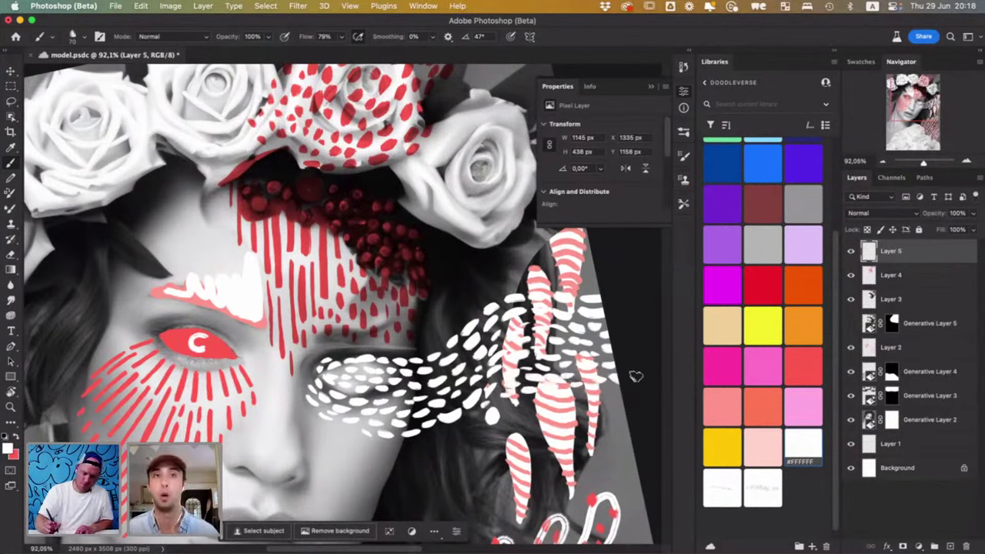
pyautogui.moveTo(449, 335)
pyautogui.mouseDown()
pyautogui.moveTo(477, 300)
pyautogui.moveTo(529, 272)
pyautogui.moveTo(549, 268)
pyautogui.moveTo(550, 278)
pyautogui.moveTo(599, 288)
pyautogui.moveTo(582, 271)
pyautogui.moveTo(600, 271)
pyautogui.moveTo(576, 262)
pyautogui.moveTo(596, 252)
pyautogui.moveTo(550, 265)
pyautogui.moveTo(596, 238)
pyautogui.moveTo(499, 268)
pyautogui.moveTo(408, 350)
pyautogui.mouseUp()
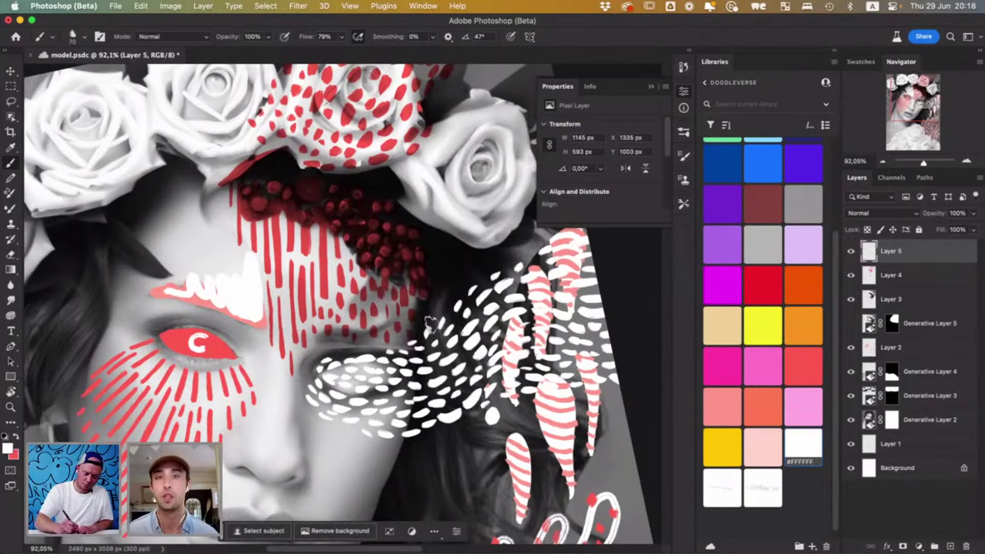
pyautogui.moveTo(462, 289); pyautogui.dragTo(542, 239)
# - Switch to Google Chrome and search for "mm paris" in a new tab
pyautogui.press('super+Tab')
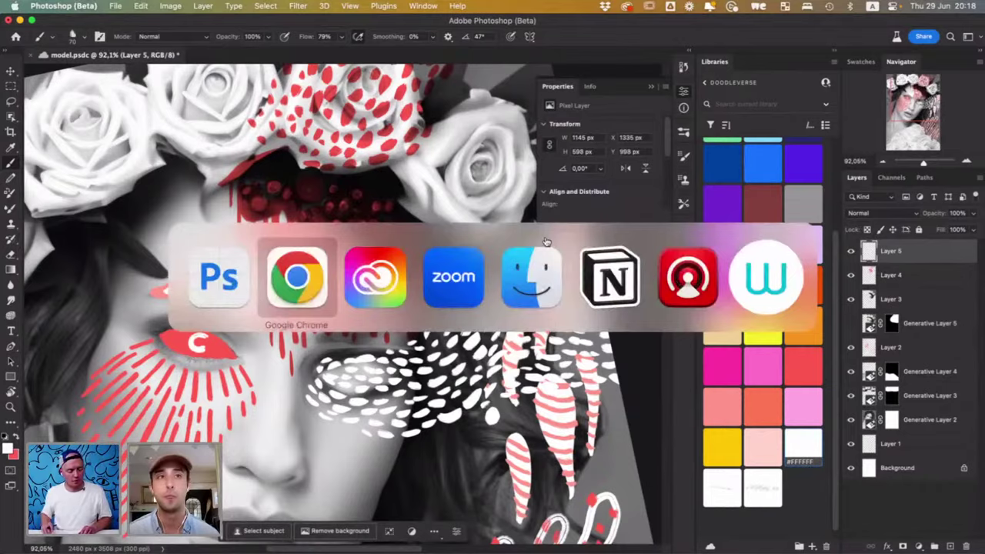
pyautogui.press('super+t')
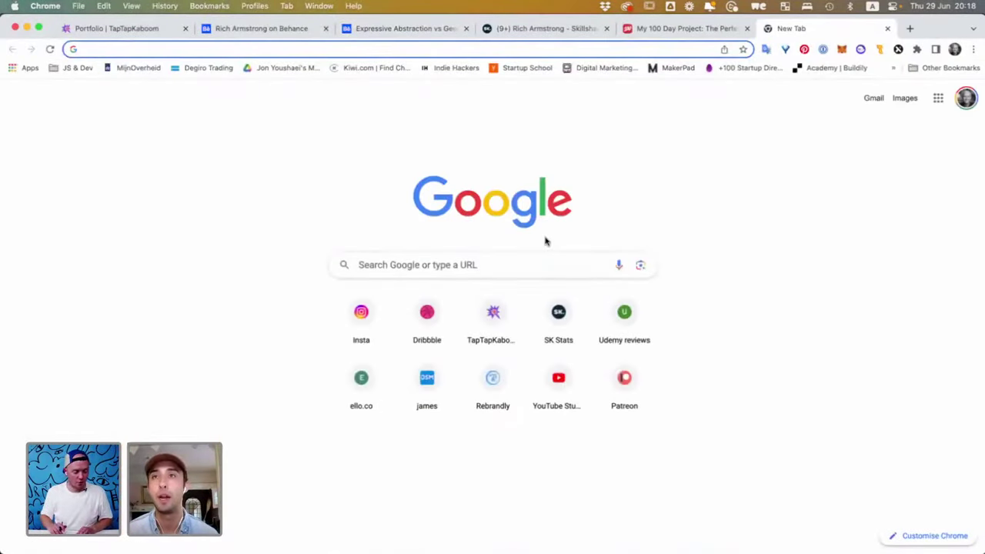
pyautogui.write('mm paris')
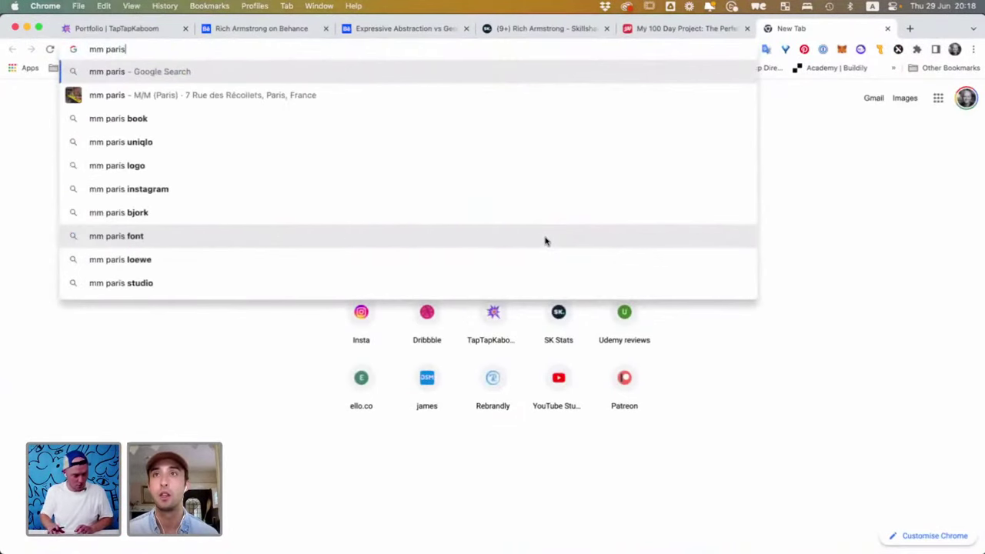
pyautogui.press('Return')
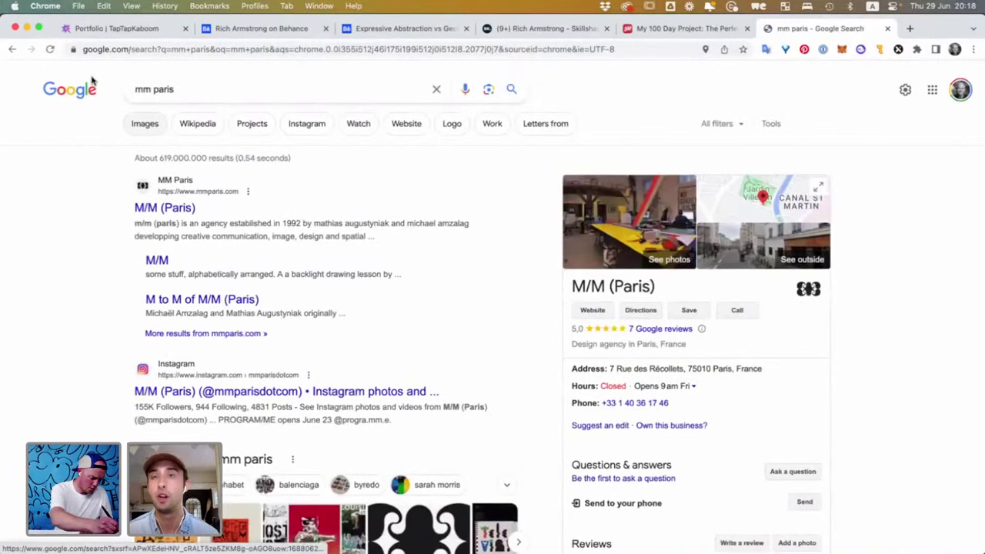
# - View the M/M (Paris) website, then return to the search and show its image results
pyautogui.click(176, 206)
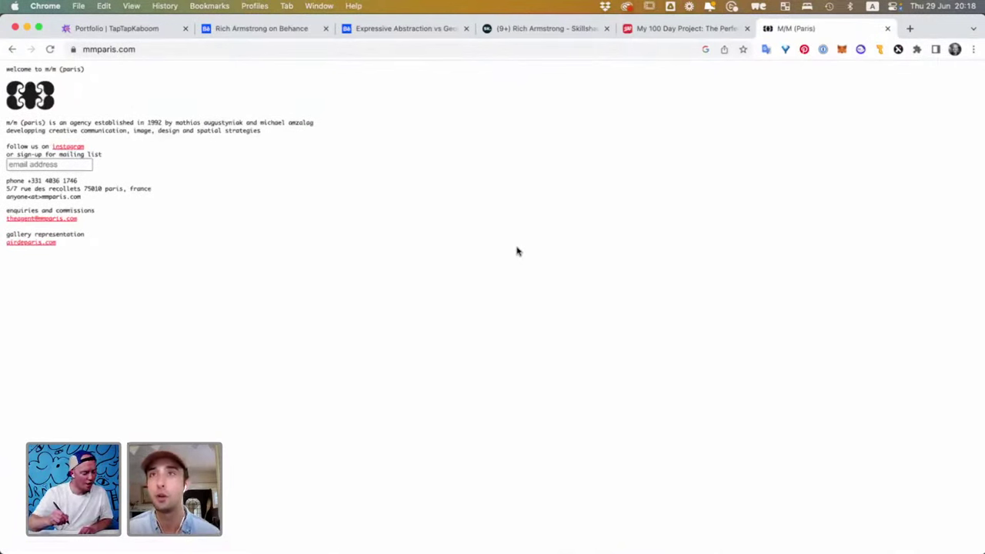
pyautogui.click(12, 48)
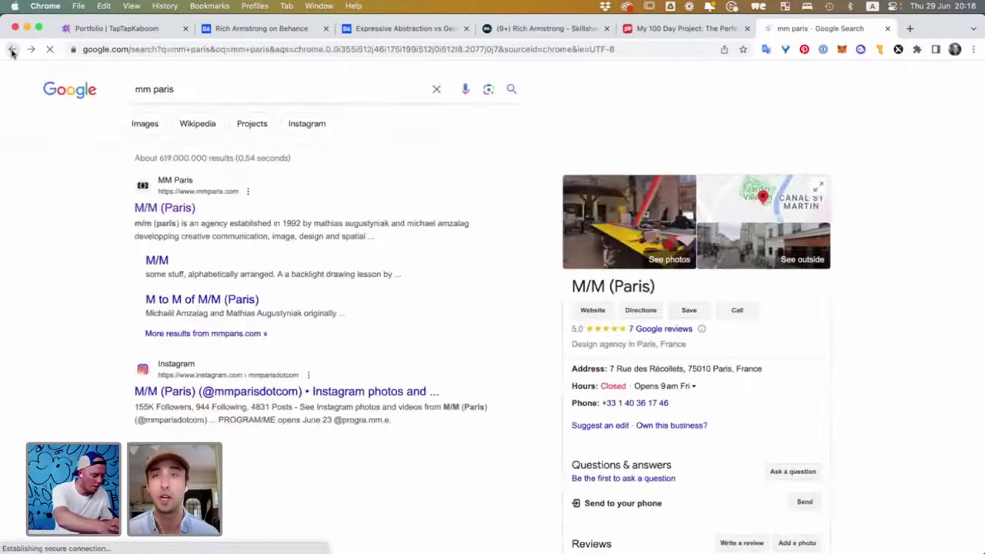
pyautogui.click(146, 125)
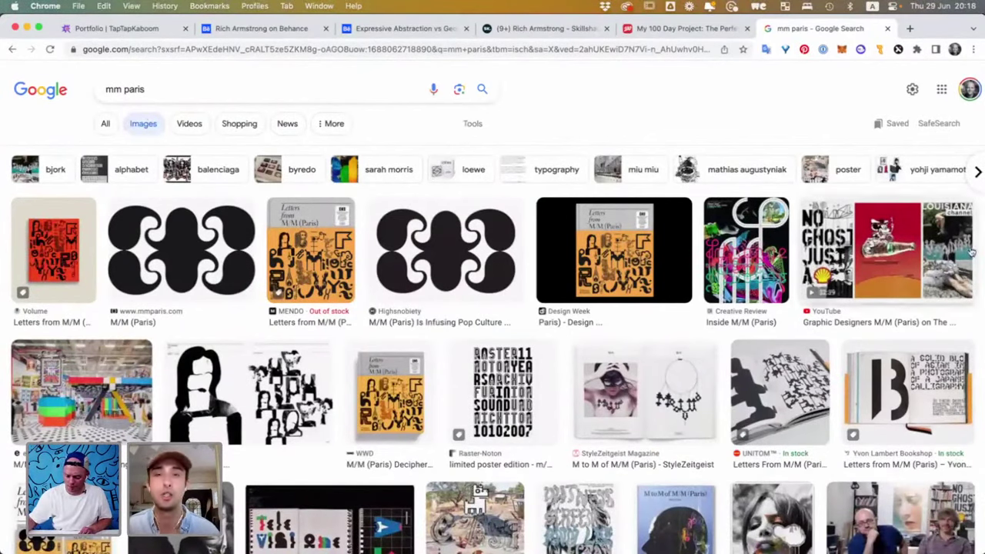
# - Browse the M/M (Paris) image results and preview the StyleZeitgeist magazine spread and the Phillips lettering posters
pyautogui.scroll(-2, 954, 254)
pyautogui.scroll(-5, 900, 277)
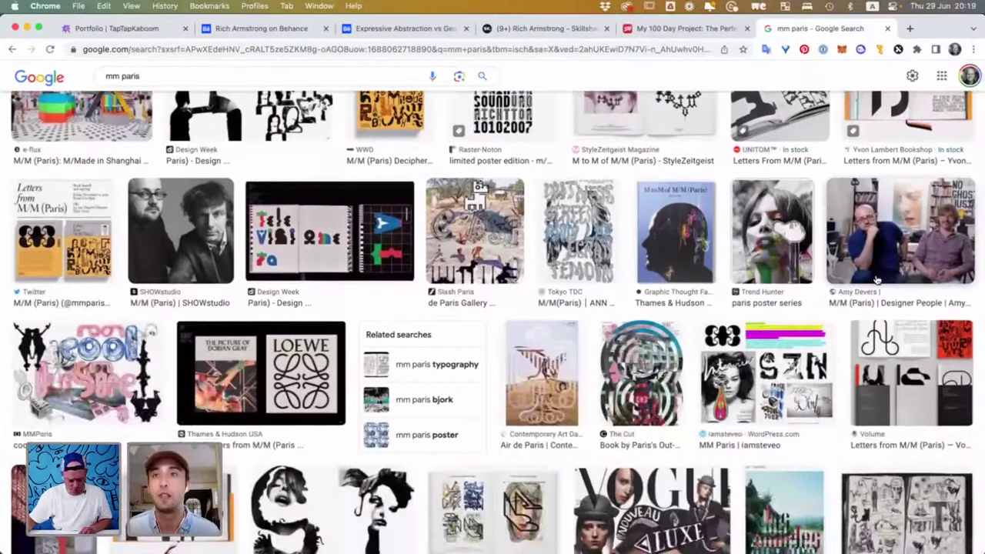
pyautogui.scroll(-4, 885, 279)
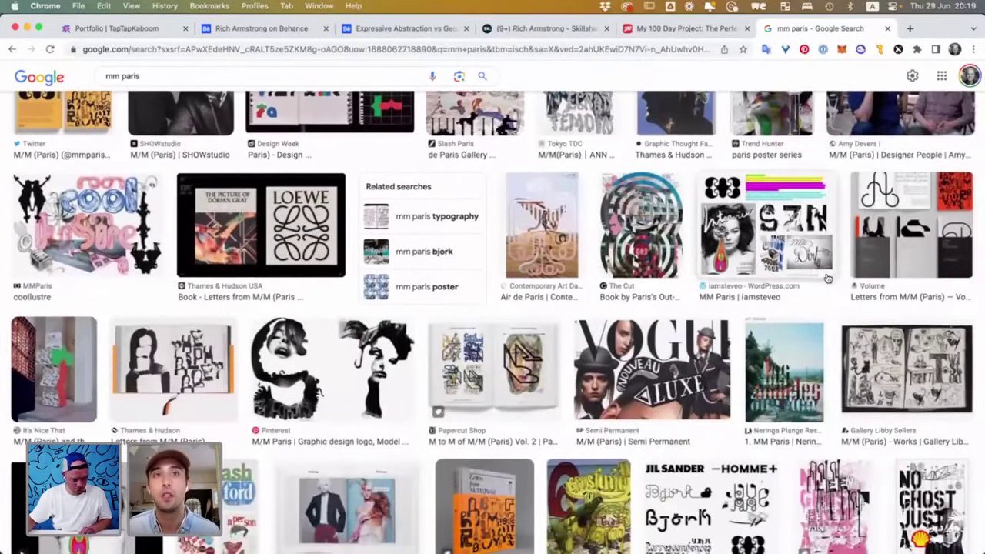
pyautogui.scroll(-3, 827, 268)
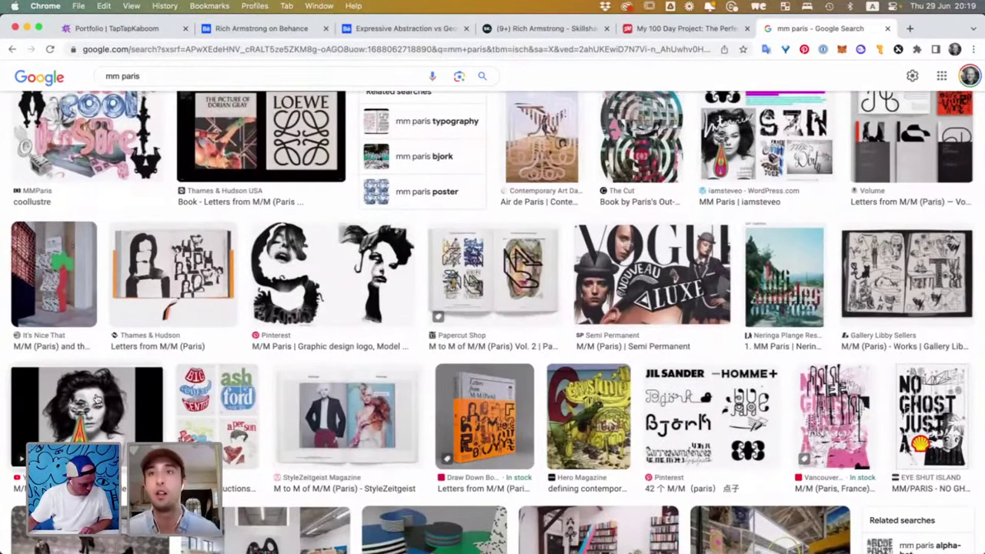
pyautogui.scroll(-3, 362, 347)
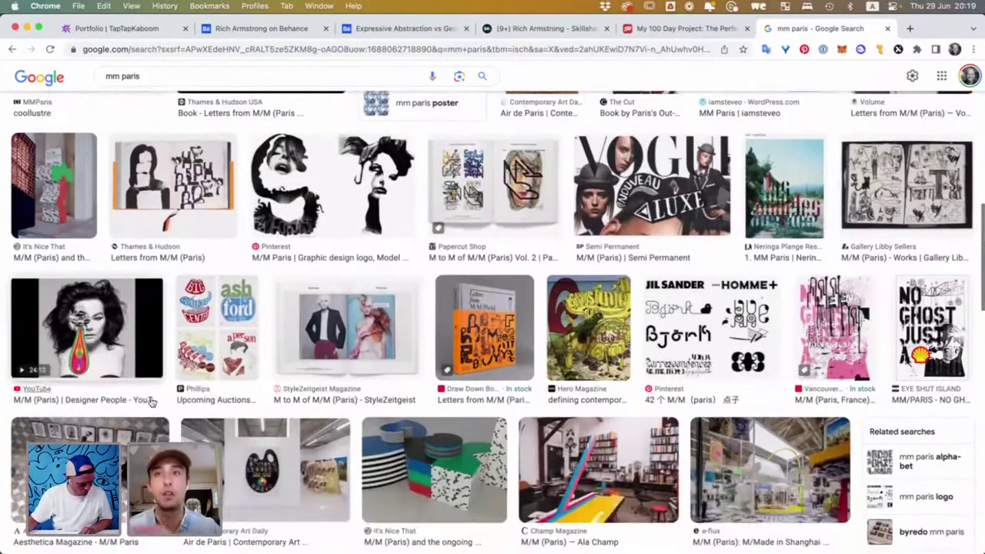
pyautogui.click(336, 340)
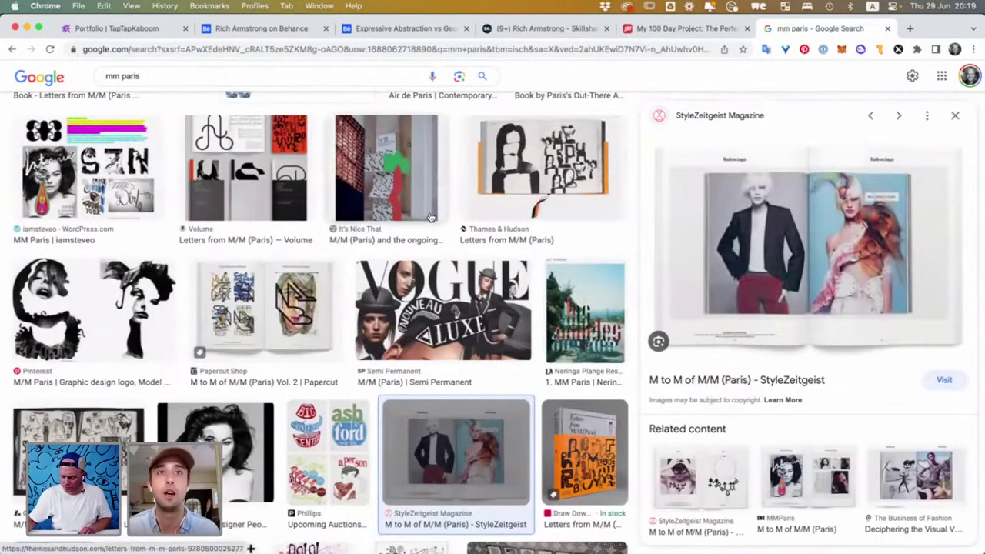
pyautogui.scroll(-4, 350, 316)
pyautogui.click(350, 317)
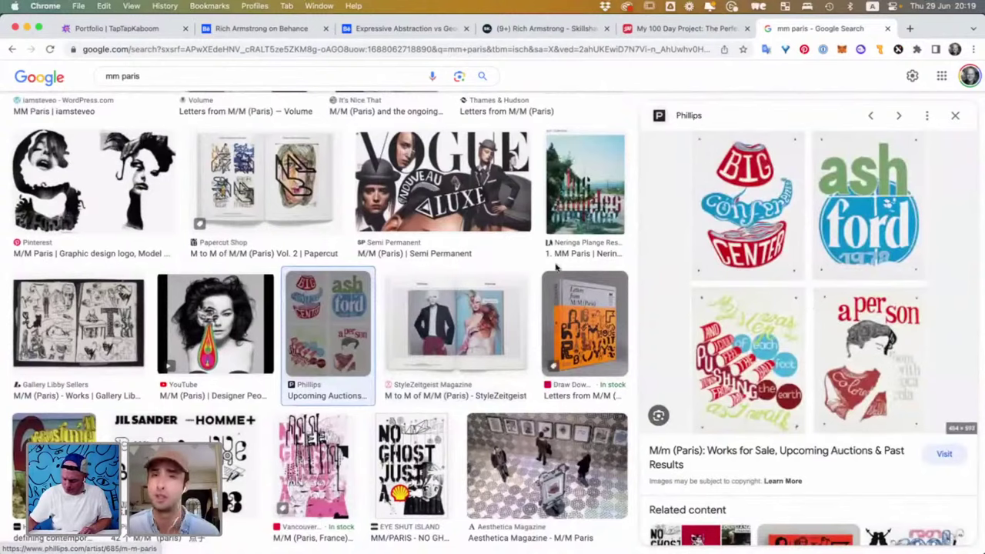
# - Look further down the image results for drawn-over photographs and preview the Dazed image about 15 years with Björk
pyautogui.scroll(-4, 248, 256)
pyautogui.scroll(-5, 221, 254)
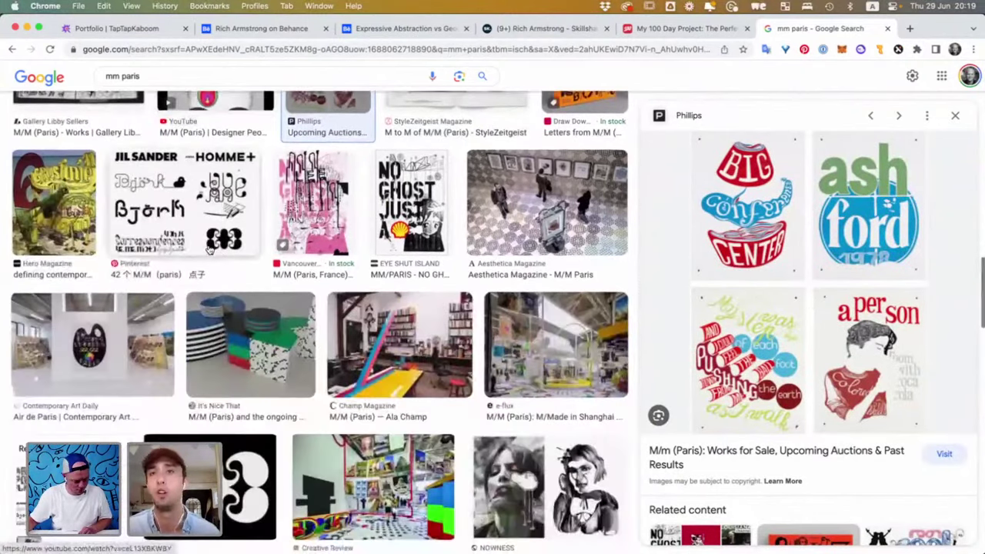
pyautogui.scroll(-2, 202, 246)
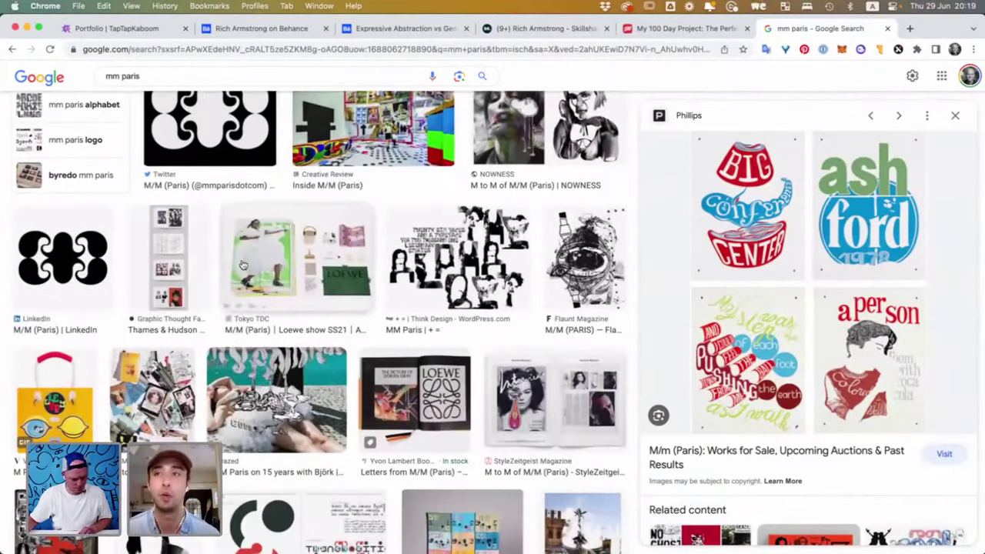
pyautogui.scroll(-2, 224, 329)
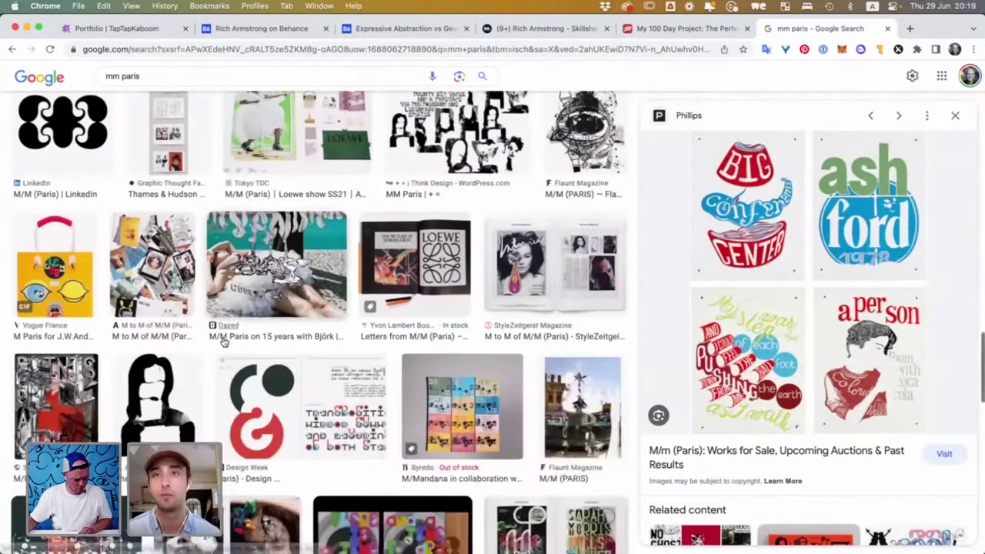
pyautogui.click(275, 263)
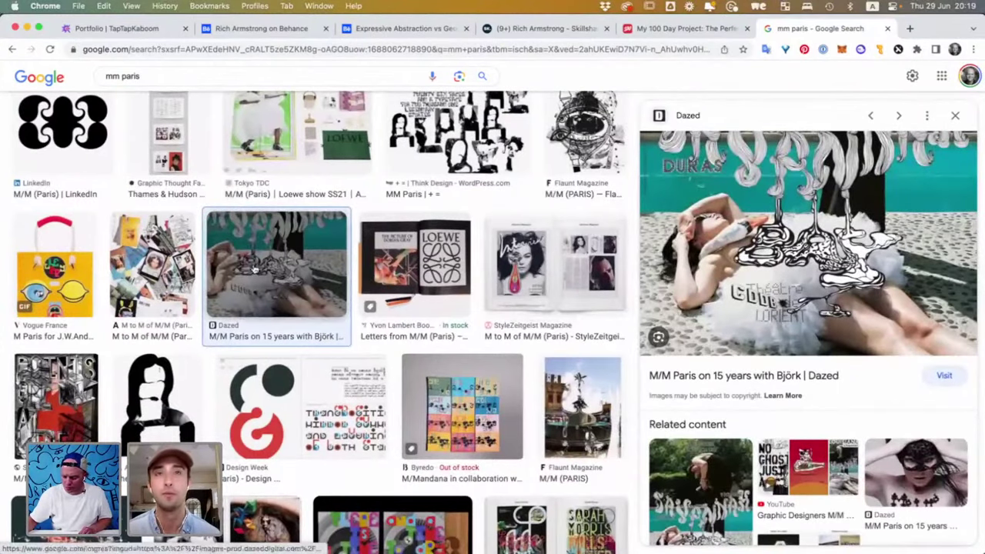
pyautogui.scroll(-2, 251, 271)
pyautogui.scroll(-2, 212, 273)
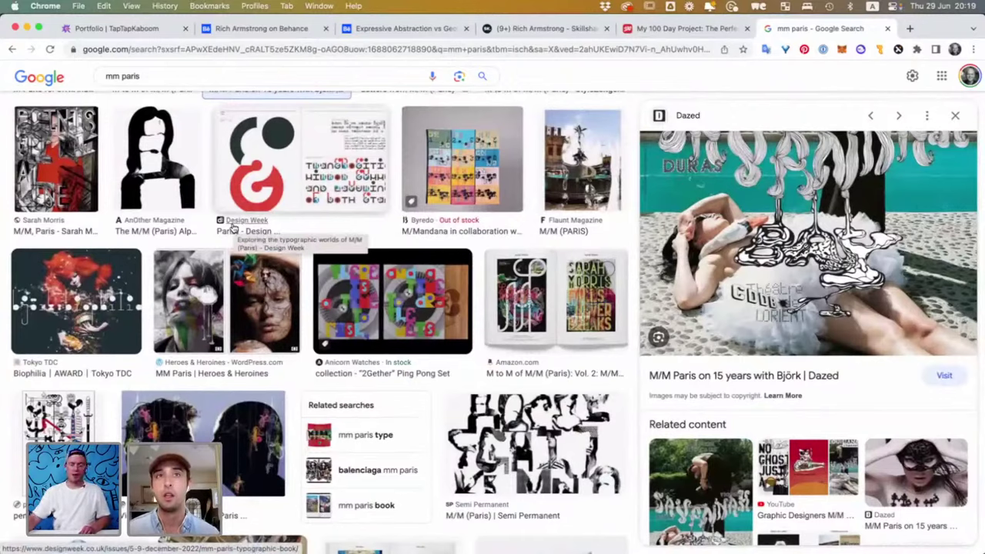
# - Switch back to Photoshop and paint a thin white line down from the corner of the mouth across the chin
pyautogui.press('super+Tab')
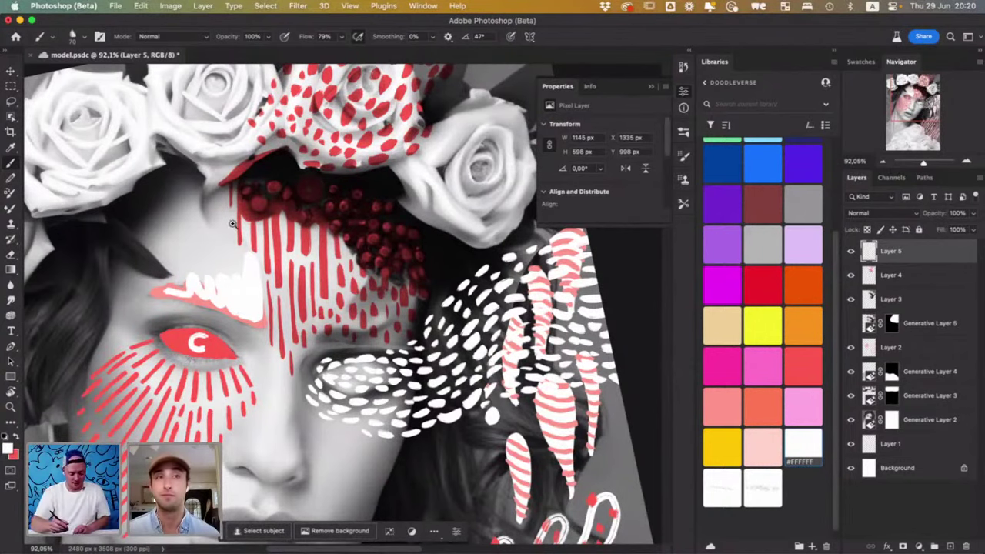
pyautogui.scroll(-5, 233, 225)
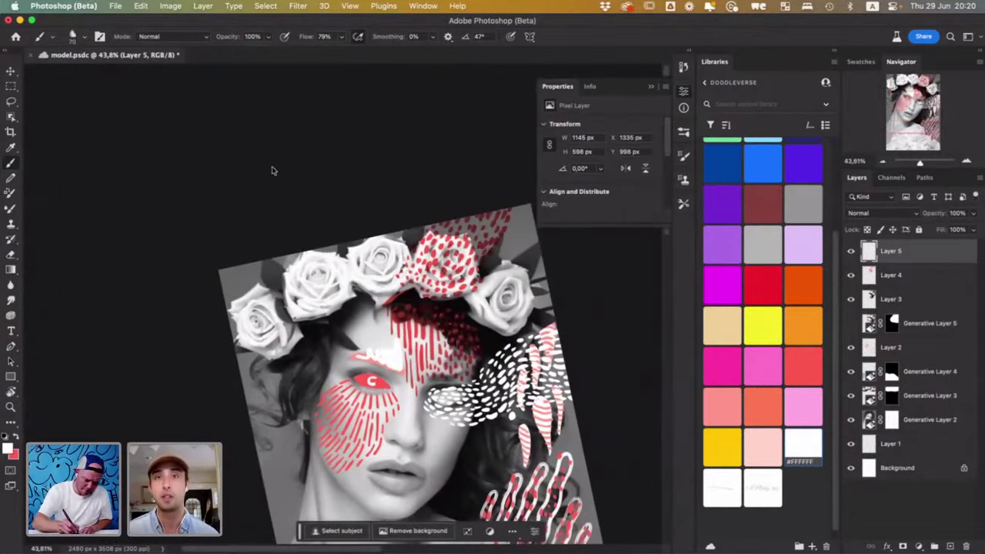
pyautogui.scroll(-2, 527, 430)
pyautogui.moveTo(533, 358); pyautogui.dragTo(540, 298)
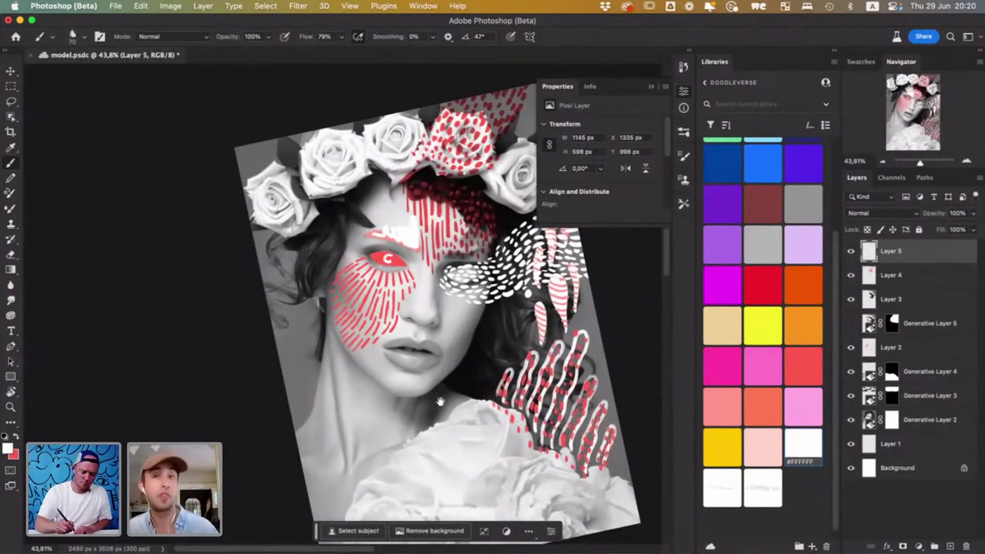
pyautogui.moveTo(439, 407); pyautogui.dragTo(512, 363)
pyautogui.scroll(5, 490, 357)
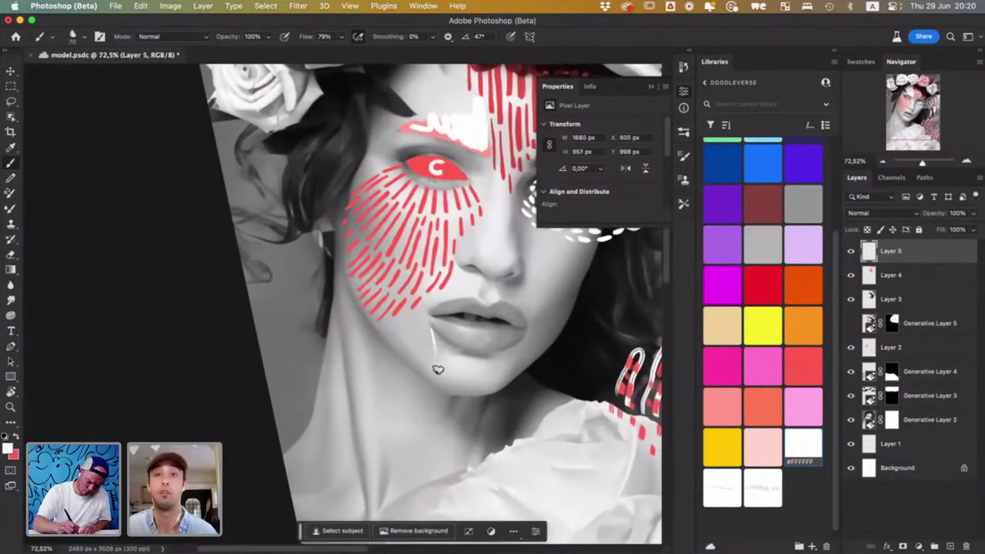
# - Choose the smooth TGTS Classic Brush Liner at 30 px and paint a thicker white line from the mouth corner down past the jaw
pyautogui.click(684, 133)
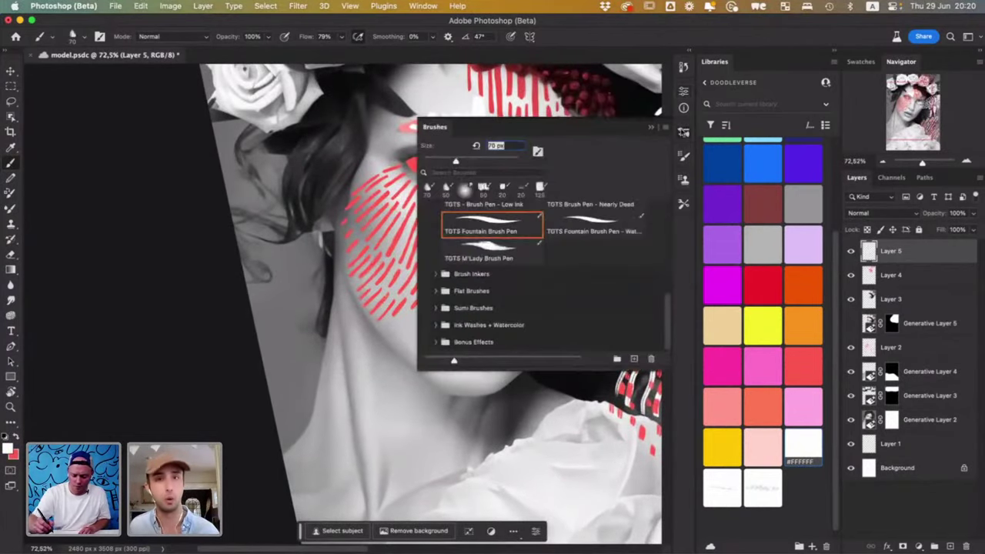
pyautogui.click(436, 274)
pyautogui.click(483, 301)
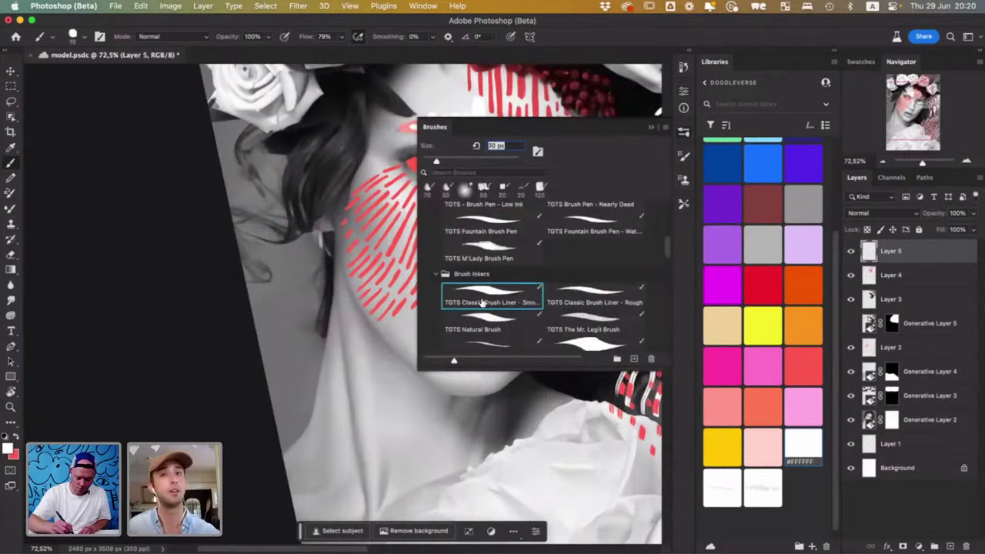
pyautogui.click(651, 127)
pyautogui.moveTo(433, 332); pyautogui.dragTo(440, 428)
pyautogui.moveTo(432, 330); pyautogui.dragTo(439, 428)
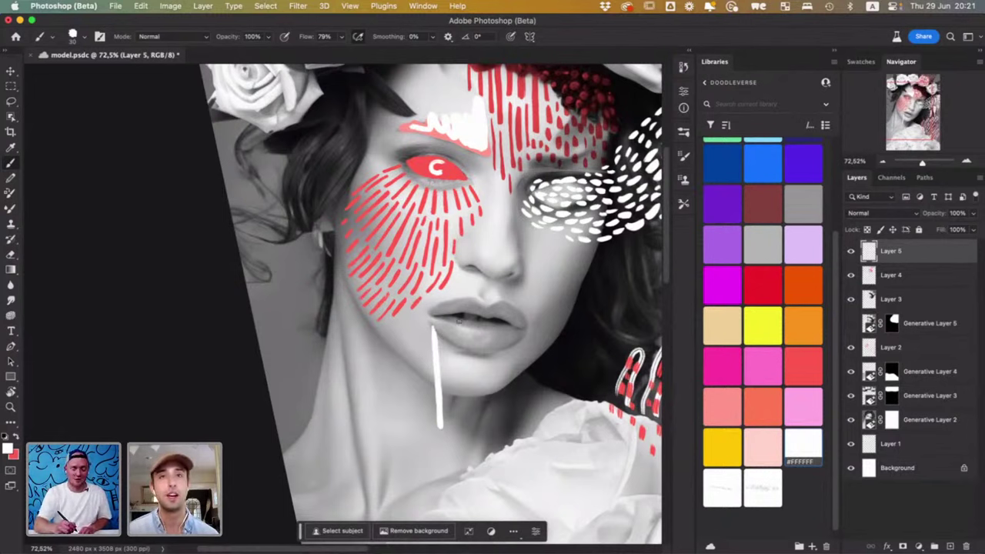
# - Paint uneven white vertical lines running down from both corners of the mouth, with shorter ones below the lower lip
pyautogui.moveTo(434, 334)
pyautogui.mouseDown()
pyautogui.moveTo(452, 433)
pyautogui.moveTo(444, 444)
pyautogui.mouseUp()
pyautogui.press('super+z')
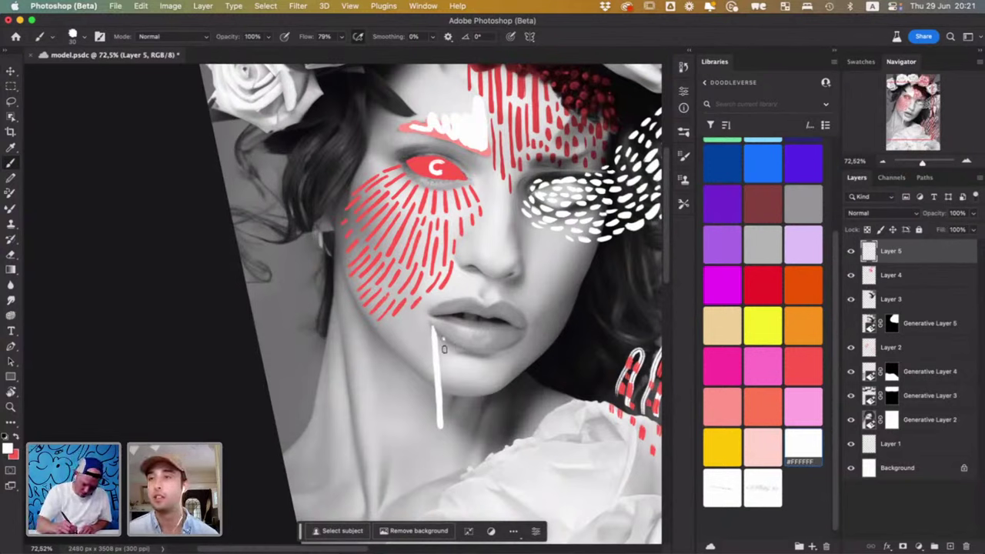
pyautogui.moveTo(443, 338); pyautogui.dragTo(455, 433)
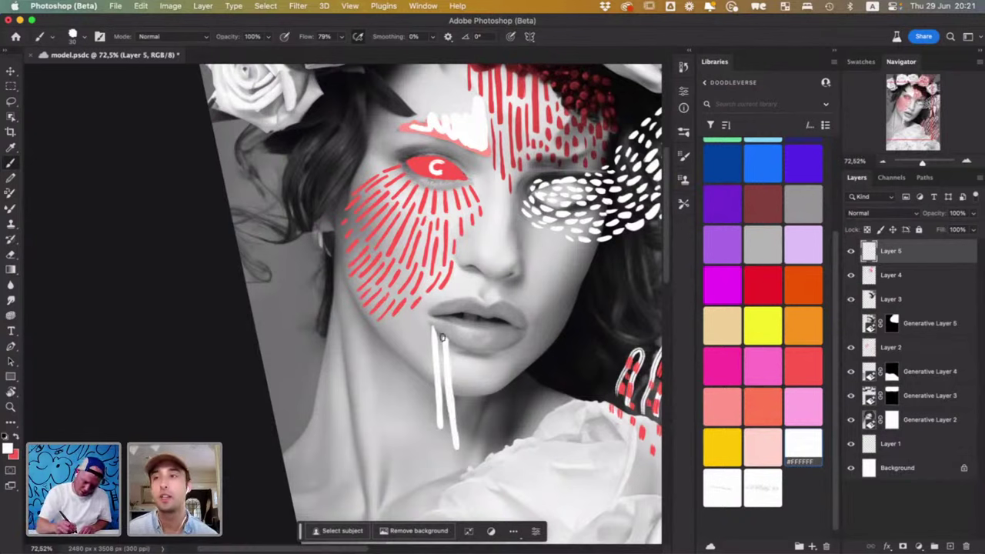
pyautogui.moveTo(457, 343); pyautogui.dragTo(461, 405)
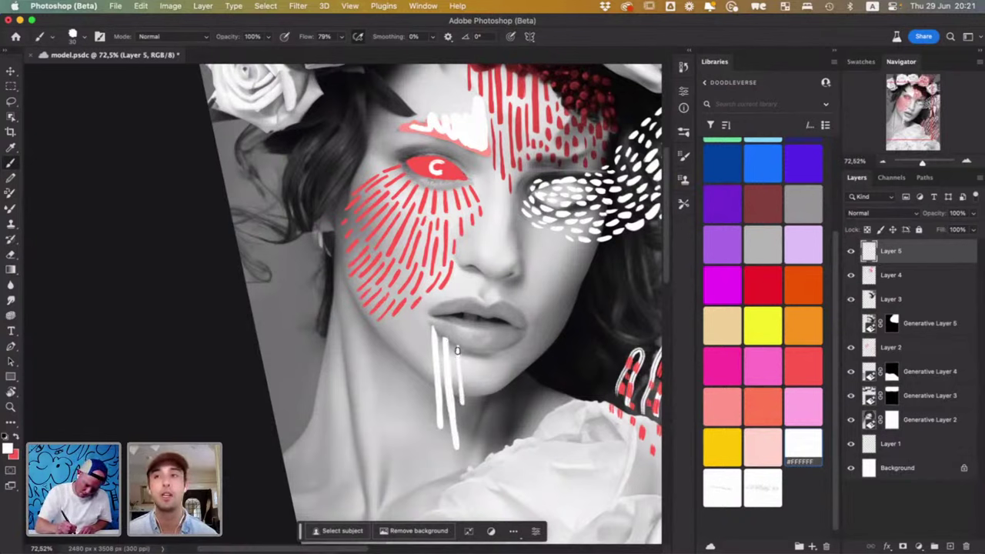
pyautogui.moveTo(457, 346)
pyautogui.mouseDown()
pyautogui.moveTo(465, 365)
pyautogui.moveTo(473, 354)
pyautogui.mouseUp()
pyautogui.scroll(-3, 492, 352)
pyautogui.scroll(-3, 492, 352)
pyautogui.scroll(6, 523, 339)
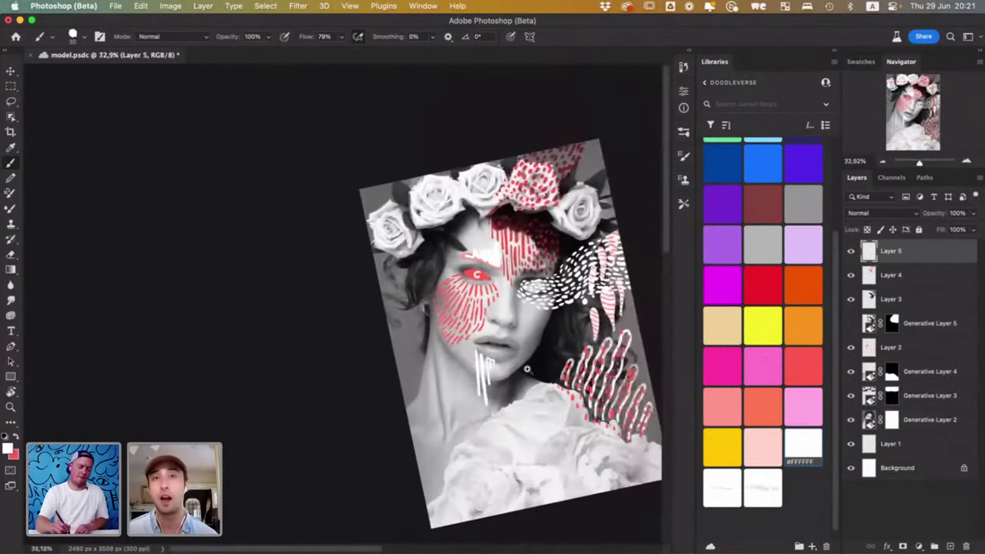
pyautogui.moveTo(523, 339)
pyautogui.mouseDown()
pyautogui.moveTo(529, 396)
pyautogui.moveTo(525, 340)
pyautogui.moveTo(521, 362)
pyautogui.moveTo(514, 352)
pyautogui.moveTo(506, 368)
pyautogui.moveTo(503, 356)
pyautogui.mouseUp()
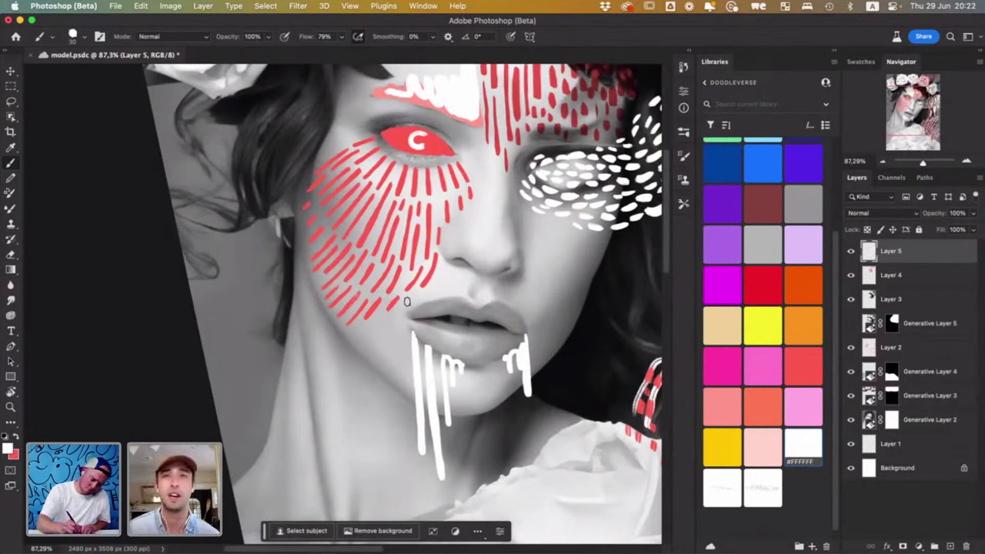
# - Paint white dashes between the red strokes on the cheek below the red eye and along their outer edge
pyautogui.moveTo(387, 302)
pyautogui.mouseDown()
pyautogui.moveTo(357, 295)
pyautogui.moveTo(352, 316)
pyautogui.moveTo(332, 315)
pyautogui.moveTo(342, 299)
pyautogui.moveTo(333, 284)
pyautogui.moveTo(326, 308)
pyautogui.moveTo(340, 291)
pyautogui.moveTo(326, 273)
pyautogui.moveTo(323, 281)
pyautogui.moveTo(334, 255)
pyautogui.moveTo(357, 222)
pyautogui.moveTo(354, 254)
pyautogui.moveTo(364, 267)
pyautogui.moveTo(376, 237)
pyautogui.moveTo(343, 215)
pyautogui.moveTo(333, 238)
pyautogui.moveTo(328, 224)
pyautogui.moveTo(364, 167)
pyautogui.moveTo(332, 187)
pyautogui.moveTo(359, 151)
pyautogui.moveTo(421, 177)
pyautogui.mouseUp()
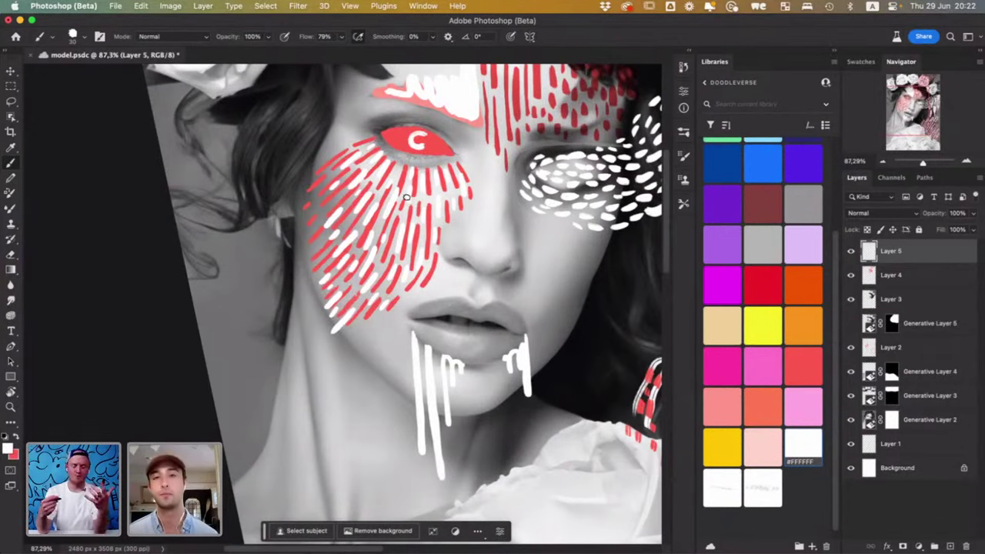
pyautogui.scroll(-5, 405, 197)
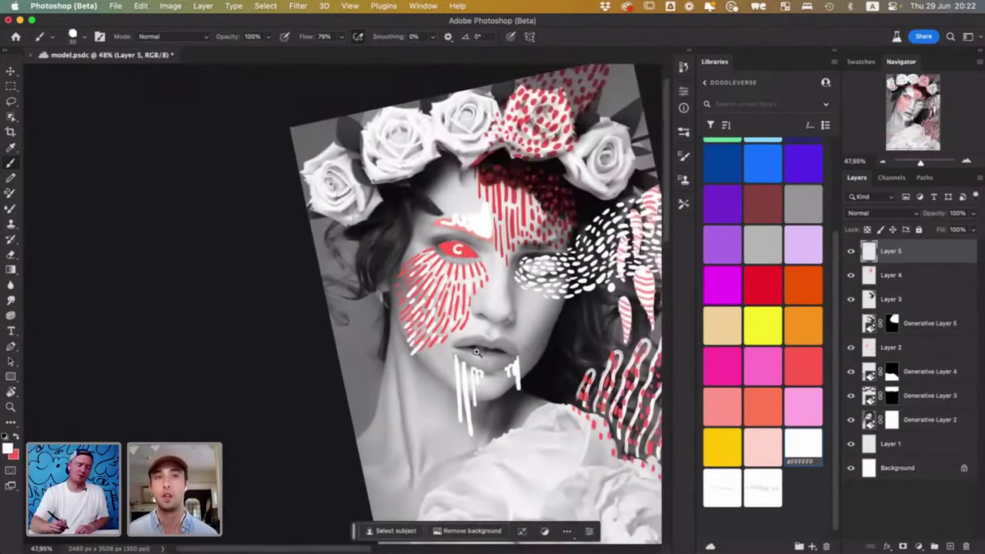
pyautogui.scroll(5, 475, 389)
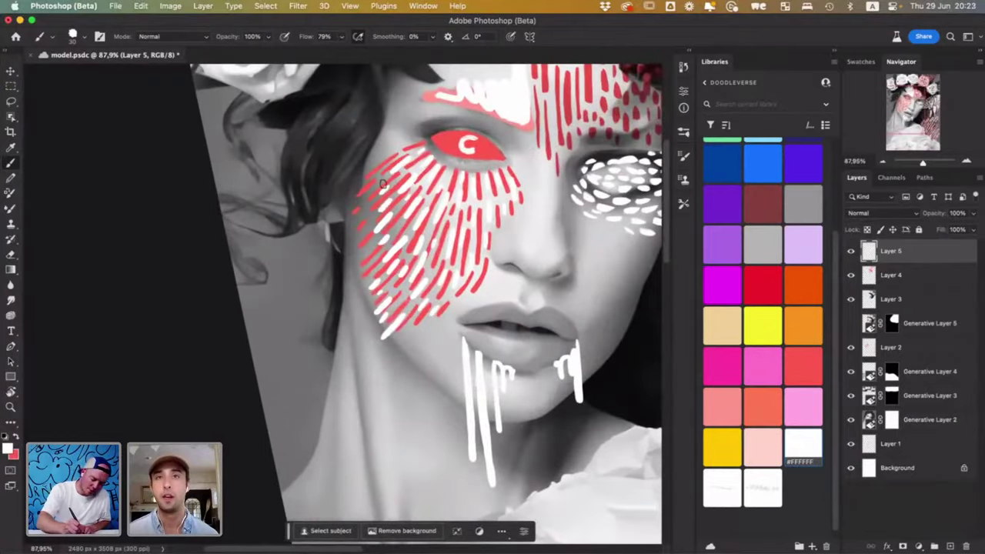
pyautogui.moveTo(358, 207); pyautogui.dragTo(374, 200)
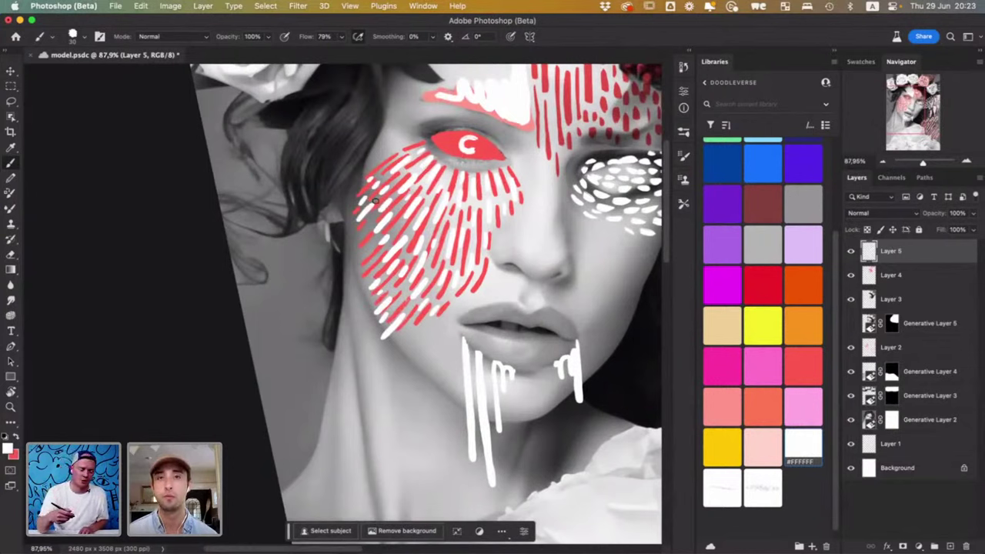
pyautogui.moveTo(355, 263); pyautogui.dragTo(363, 230)
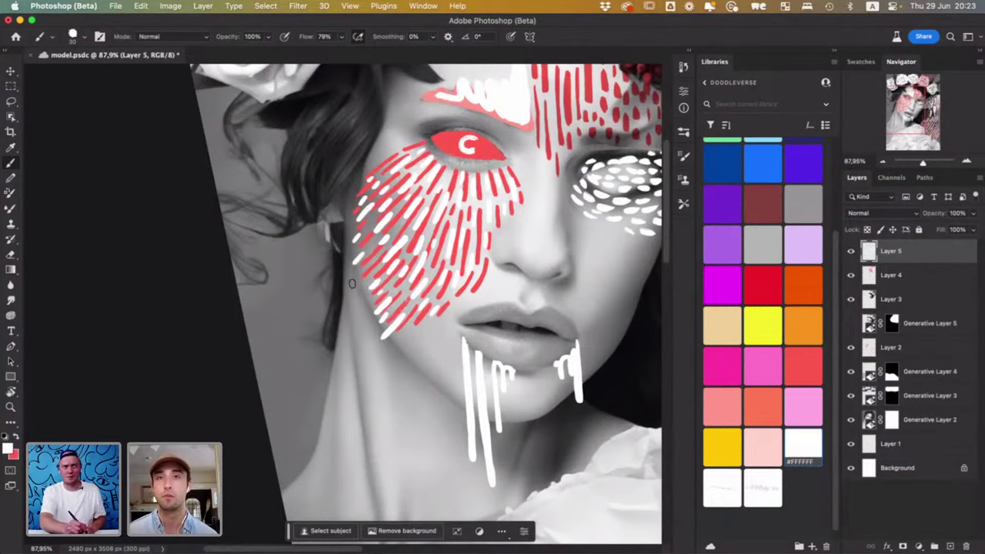
pyautogui.moveTo(361, 268); pyautogui.dragTo(347, 281)
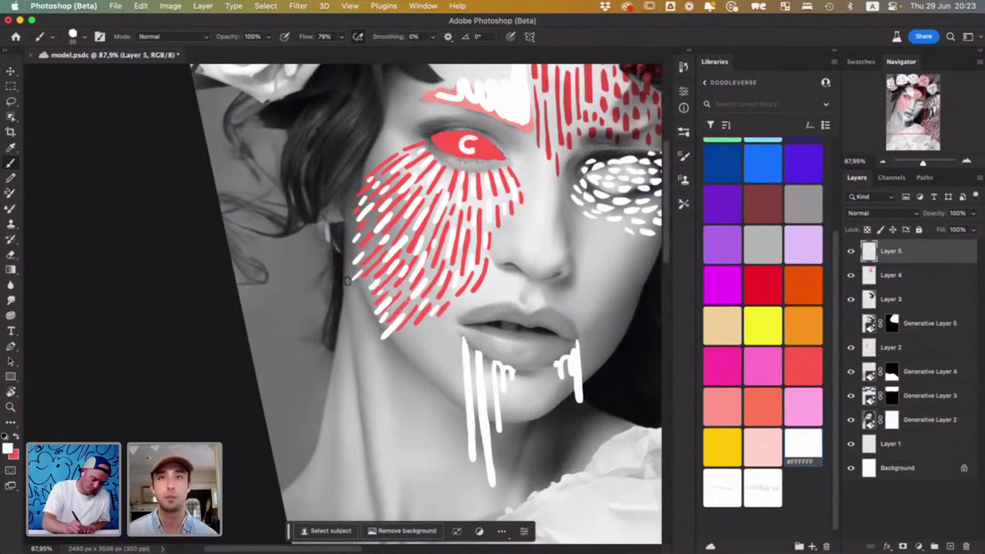
# - Lasso the area beside the face covering the neck, shoulder and background down to the edge of the dress
pyautogui.scroll(-5, 347, 281)
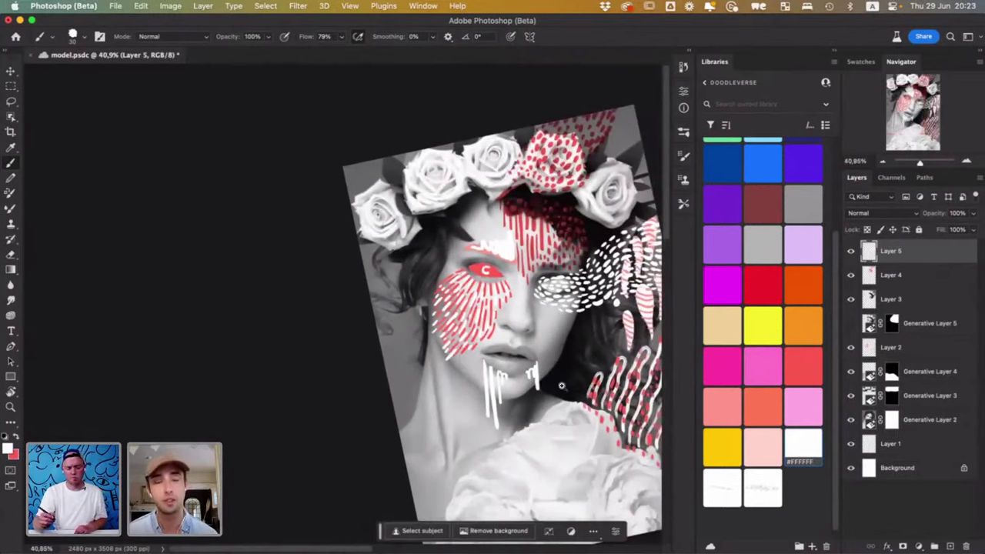
pyautogui.hscroll(3, 562, 385)
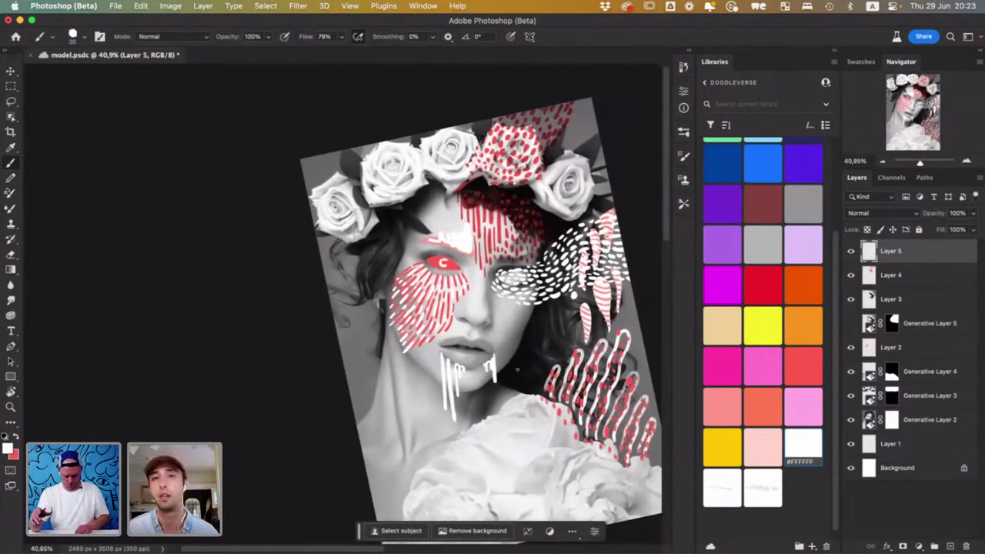
pyautogui.press('l')
pyautogui.moveTo(312, 287)
pyautogui.mouseDown()
pyautogui.moveTo(339, 289)
pyautogui.moveTo(394, 333)
pyautogui.moveTo(416, 377)
pyautogui.mouseUp()
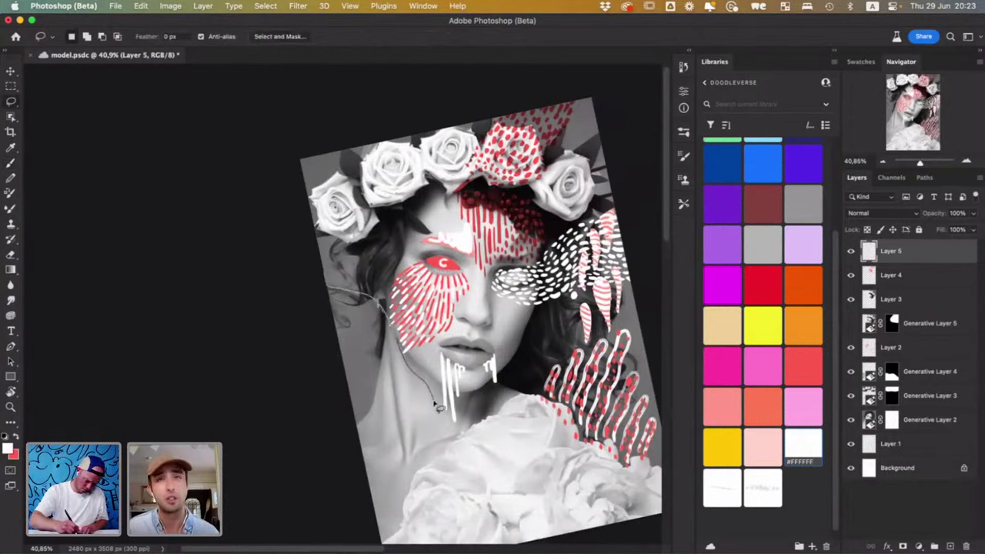
pyautogui.moveTo(348, 534); pyautogui.dragTo(284, 373)
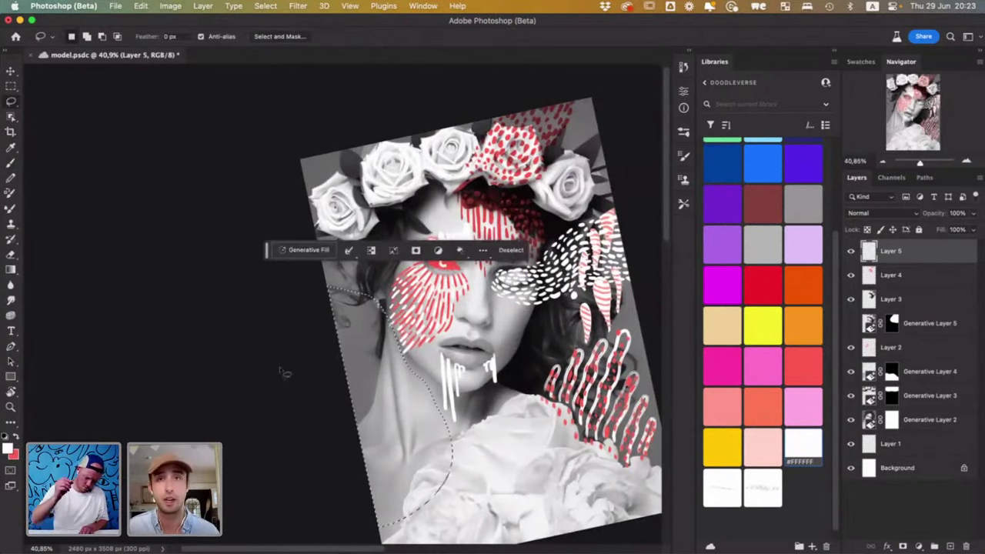
# - Run Generative Fill on the selection with the prompt "black and white flying birds"
pyautogui.click(308, 250)
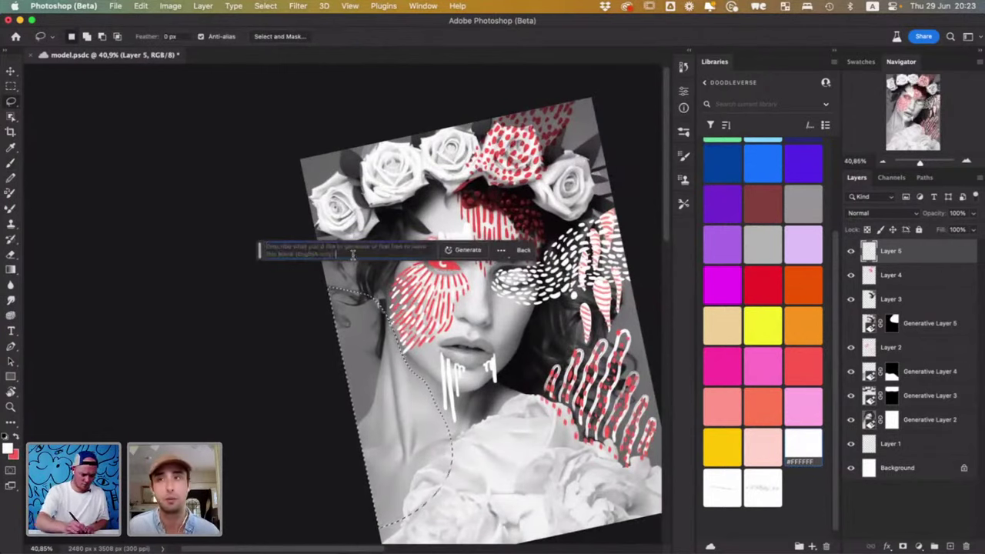
pyautogui.click(352, 254)
pyautogui.write('flying')
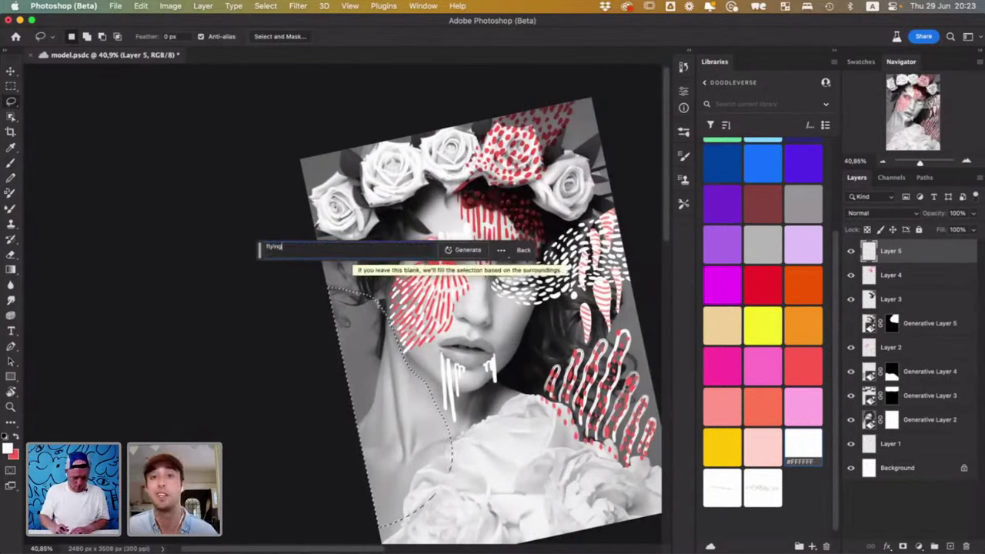
pyautogui.write(' birds')
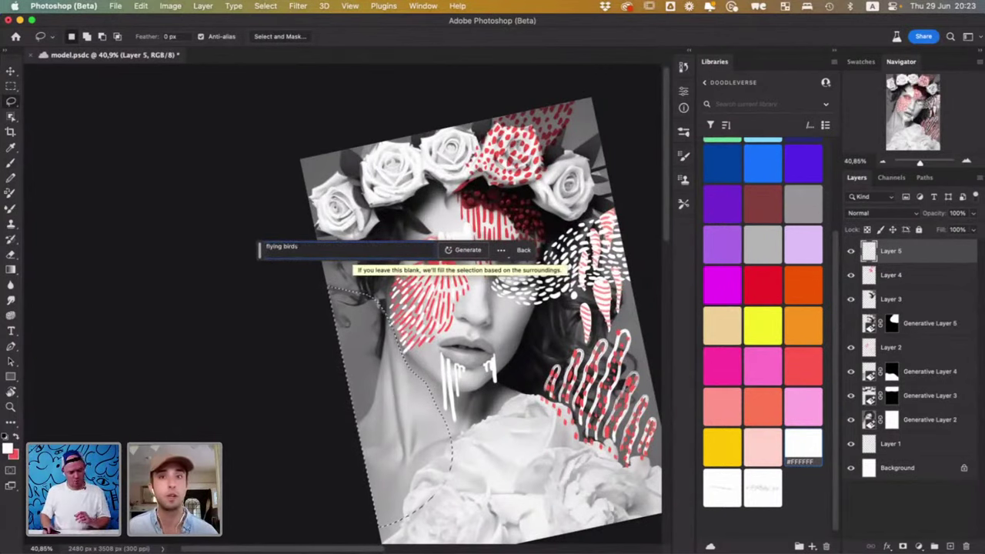
pyautogui.write('black and whit')
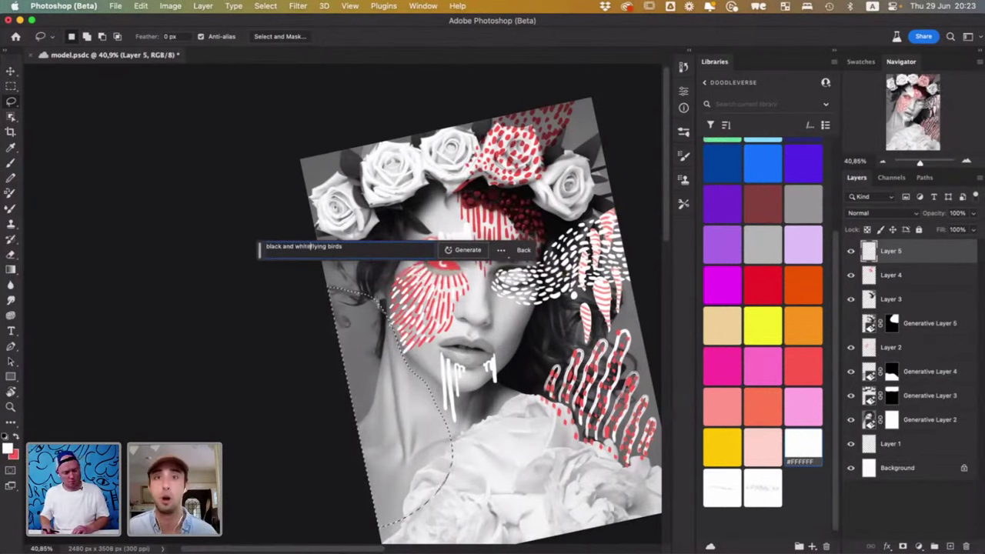
pyautogui.write('e')
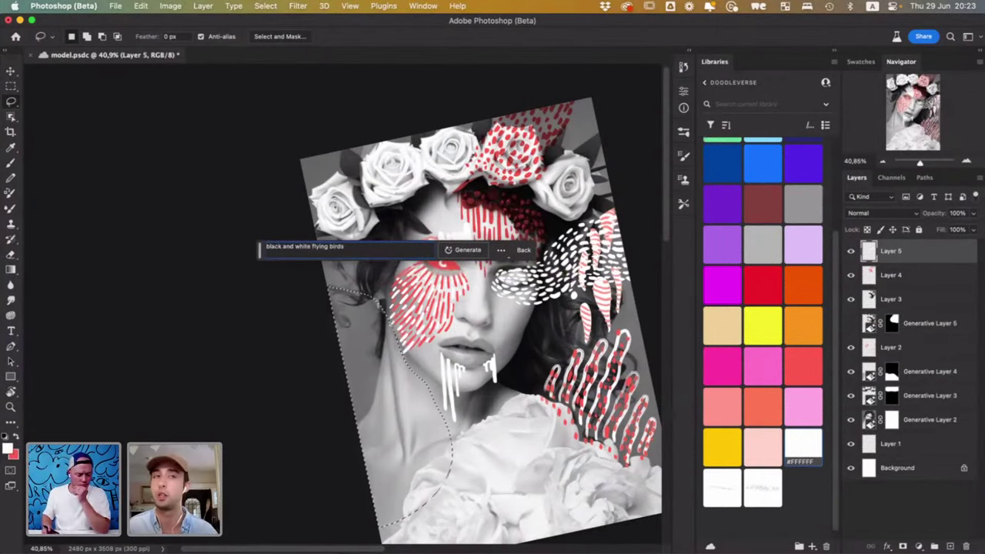
pyautogui.press('Return')
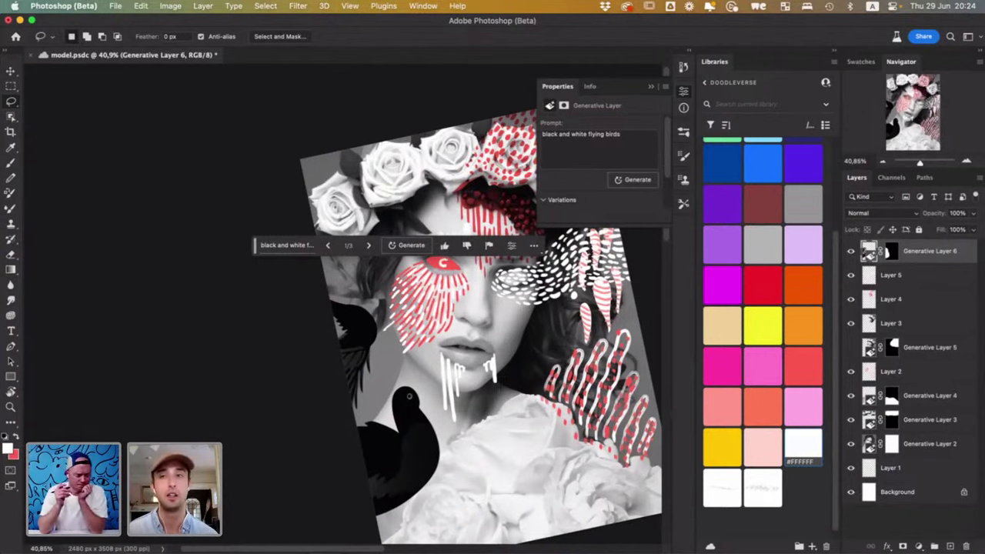
# - Compare the generated bird variations, keep the second one with the white and red bird shapes, and save the document
pyautogui.click(368, 245)
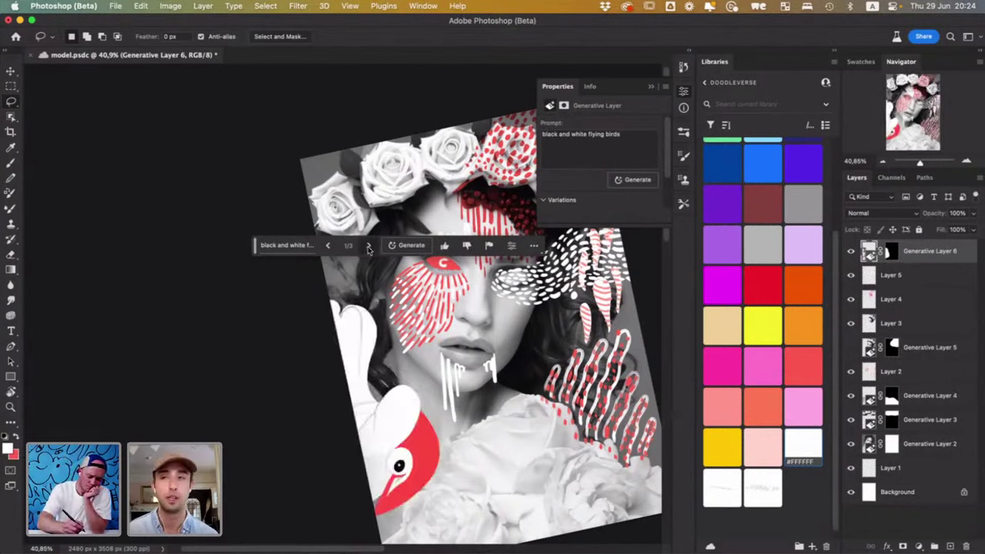
pyautogui.click(368, 245)
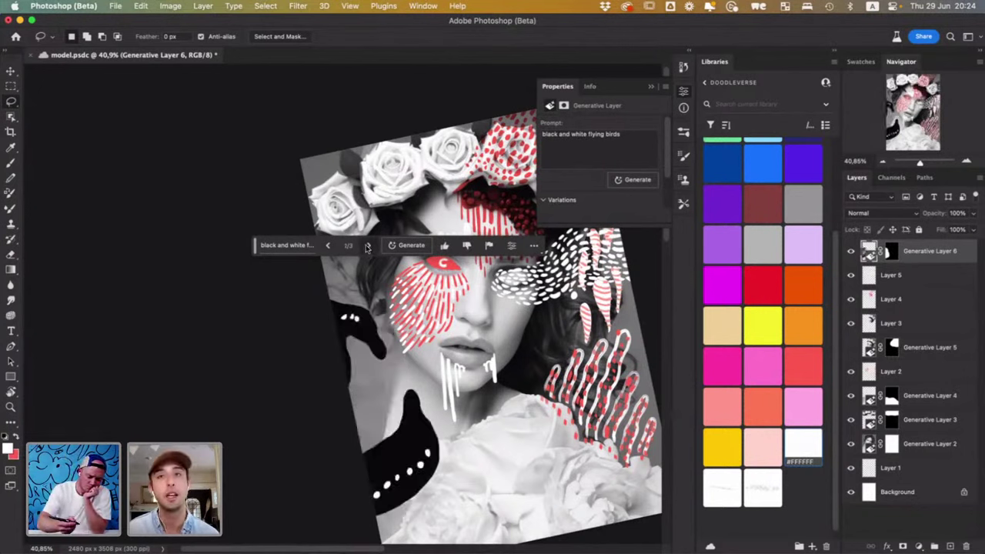
pyautogui.click(327, 246)
pyautogui.click(327, 247)
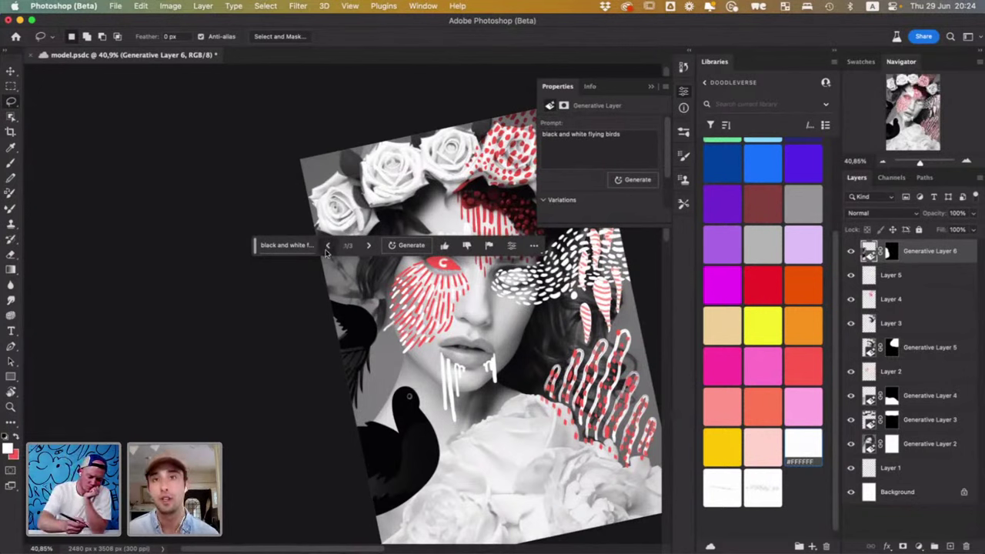
pyautogui.click(367, 245)
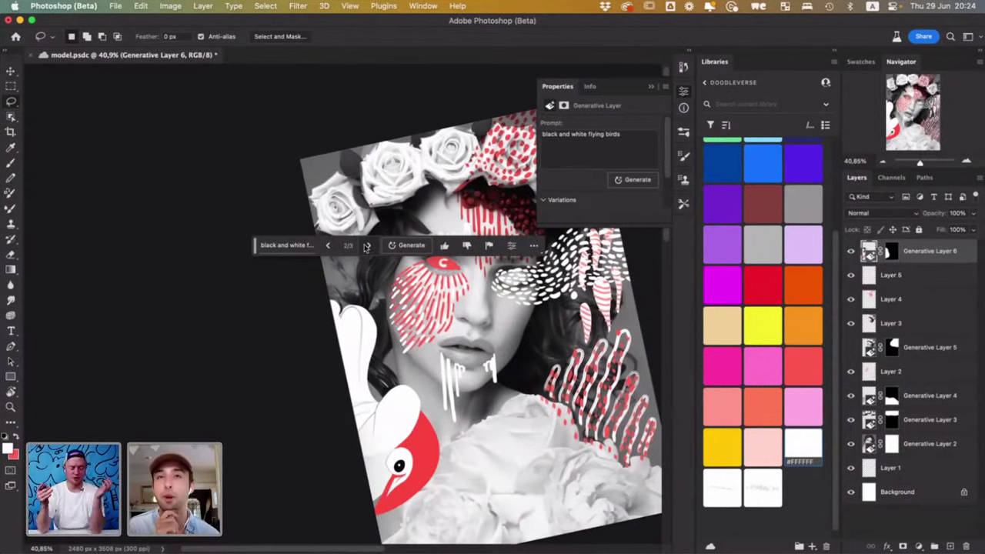
pyautogui.click(367, 246)
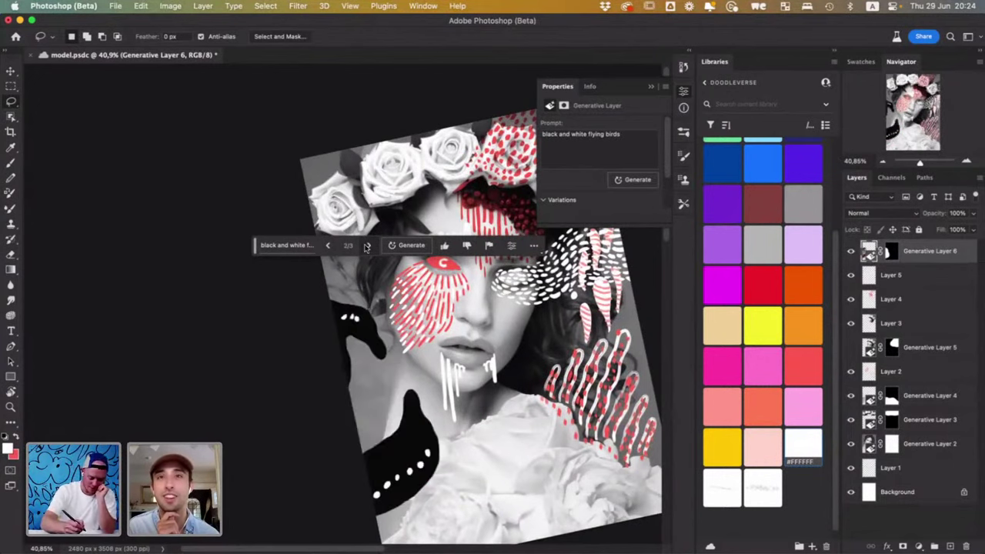
pyautogui.click(327, 245)
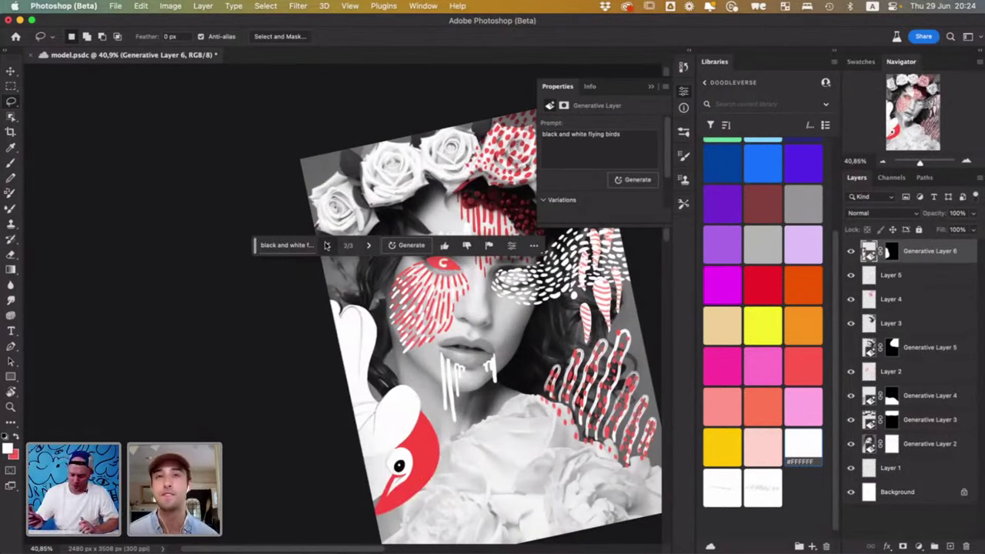
pyautogui.press('super+s')
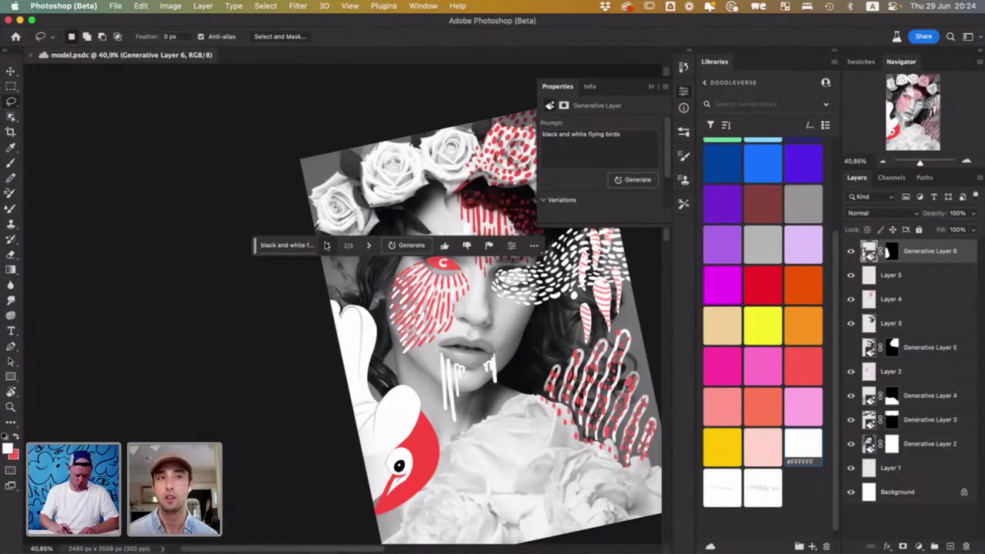
# - Create a new A4 document at 300 ppi and generatively fill its entire canvas with the prompt "flock of flying pigeons"
pyautogui.press('super+n')
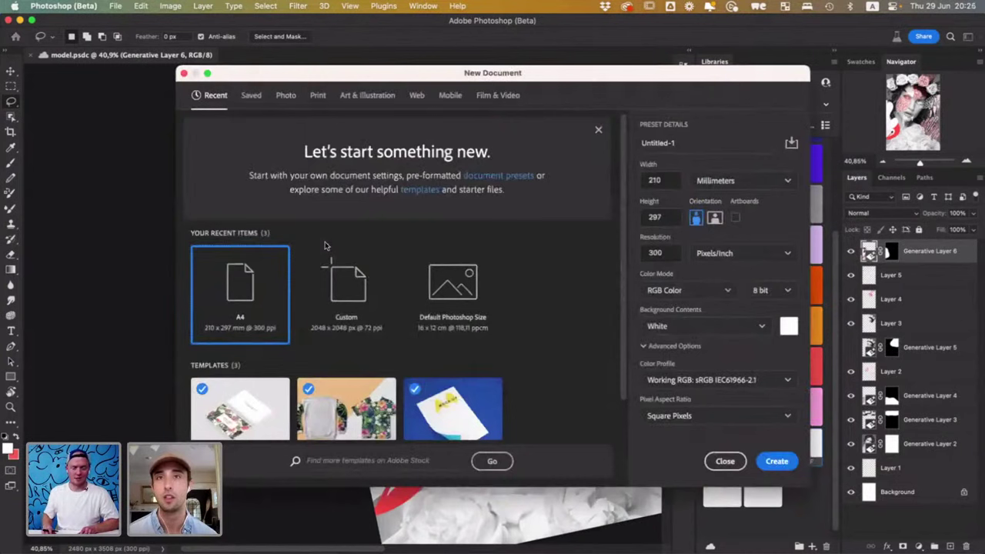
pyautogui.click(775, 464)
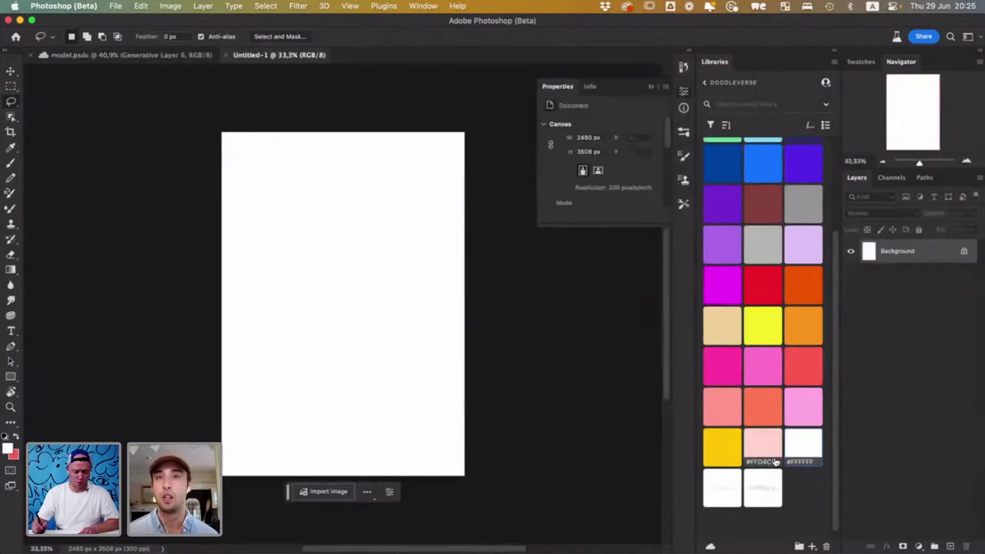
pyautogui.press('super+a')
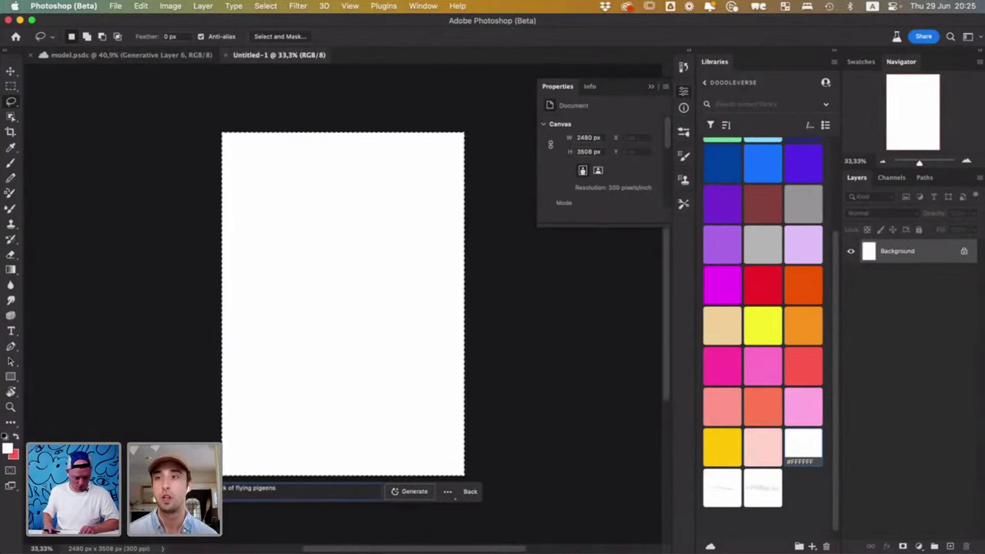
pyautogui.press('Return')
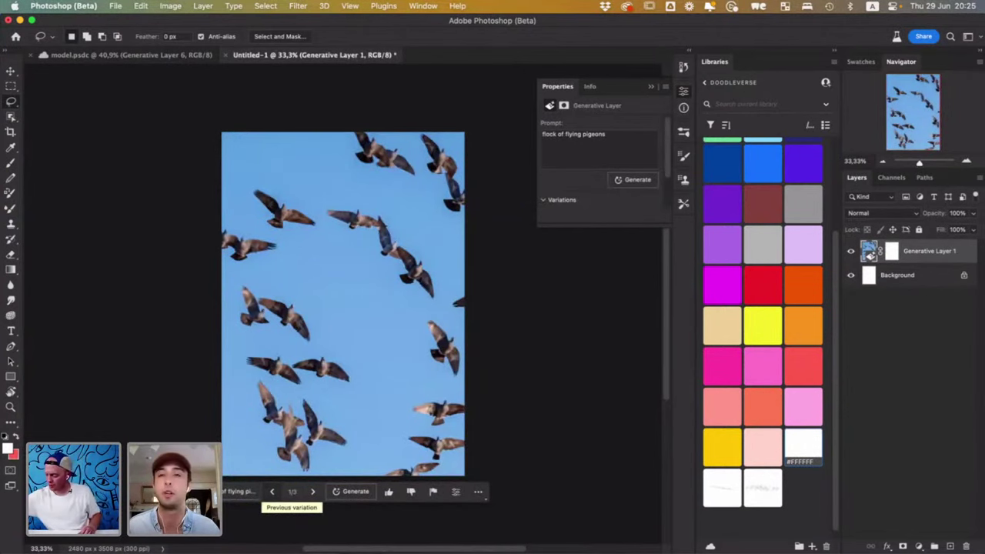
# - Step through the pigeon variations to the third one and switch to Chrome with the M/M Paris image results
pyautogui.click(314, 495)
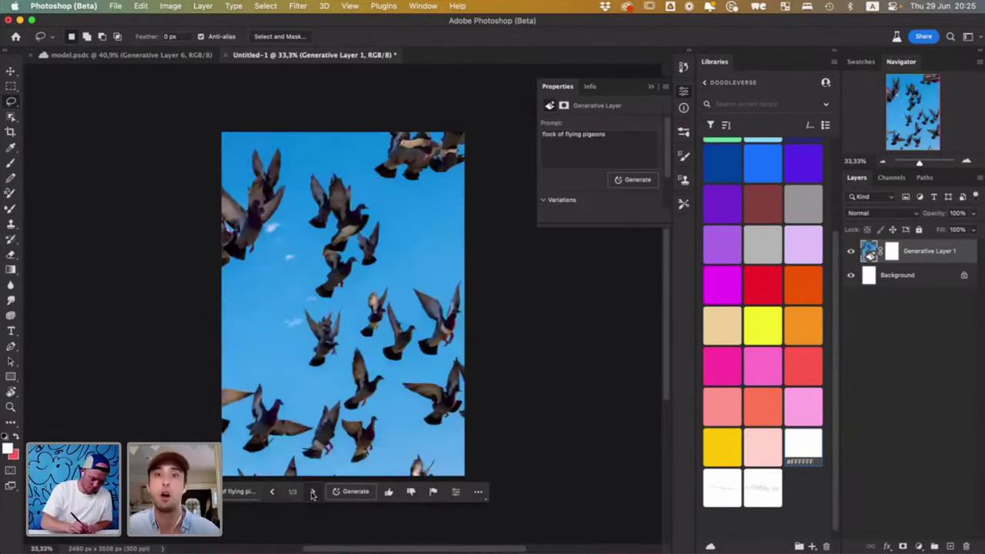
pyautogui.click(315, 496)
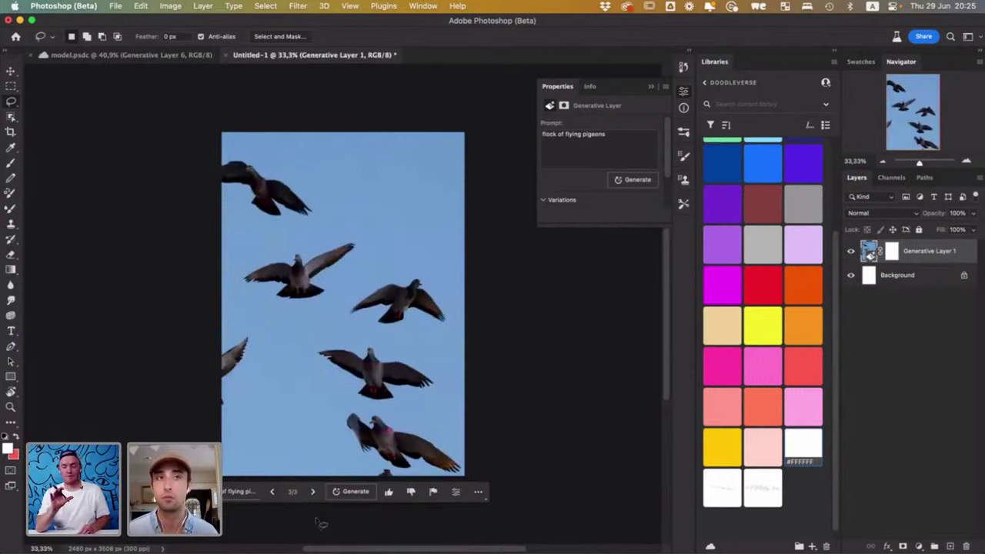
pyautogui.press('super+Tab')
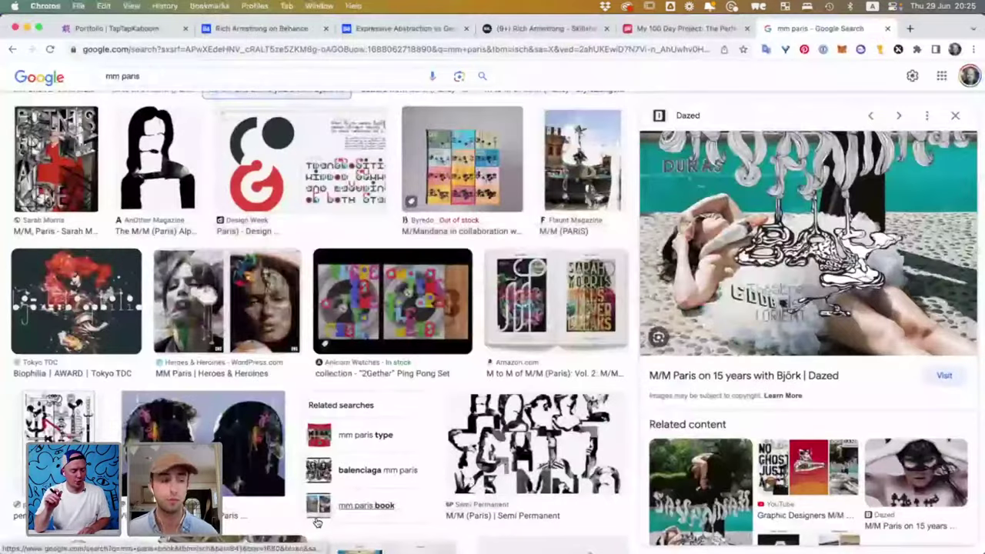
# - Open the Bloom mural project from the TapTapKaboom portfolio and examine its mural photos and initial sketch
pyautogui.press('super+1')
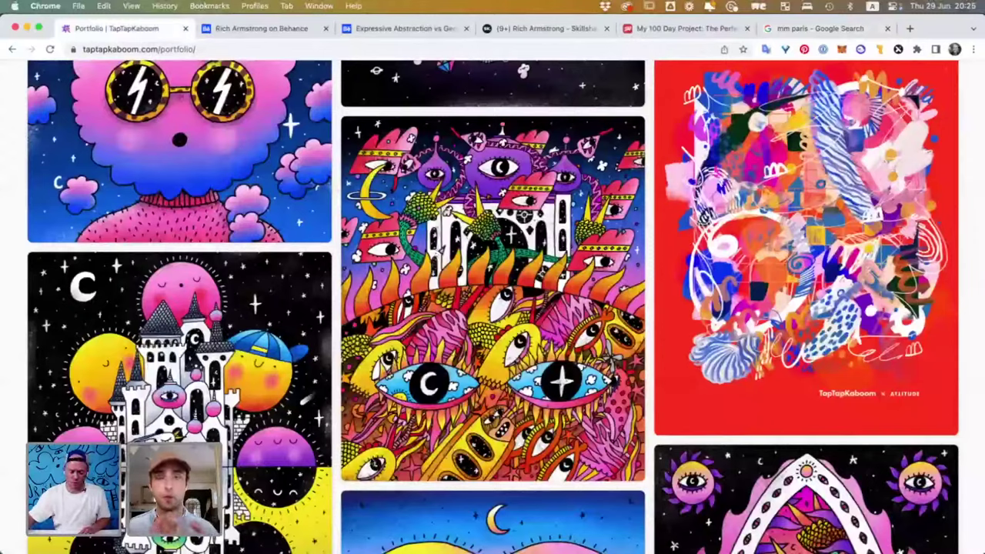
pyautogui.scroll(-2, 492, 307)
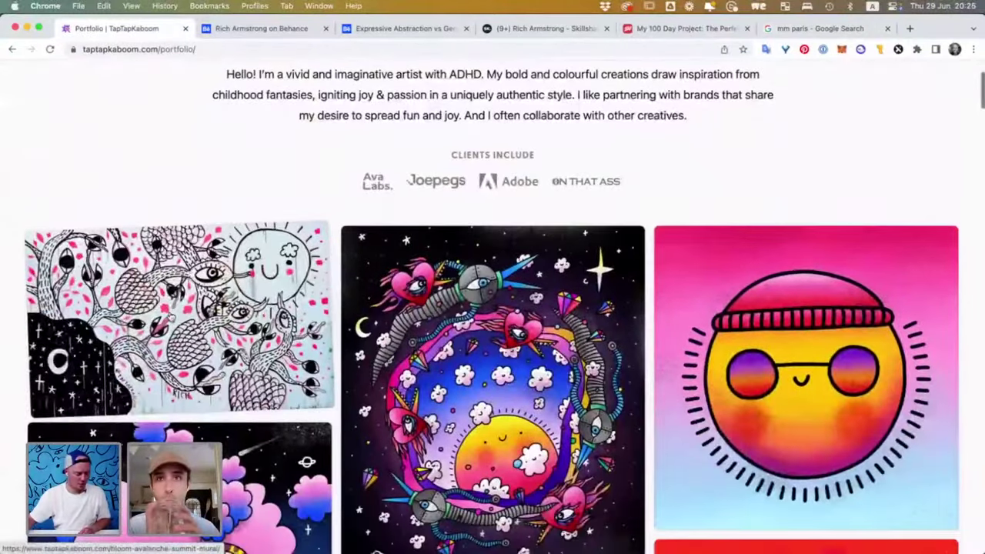
pyautogui.click(169, 314)
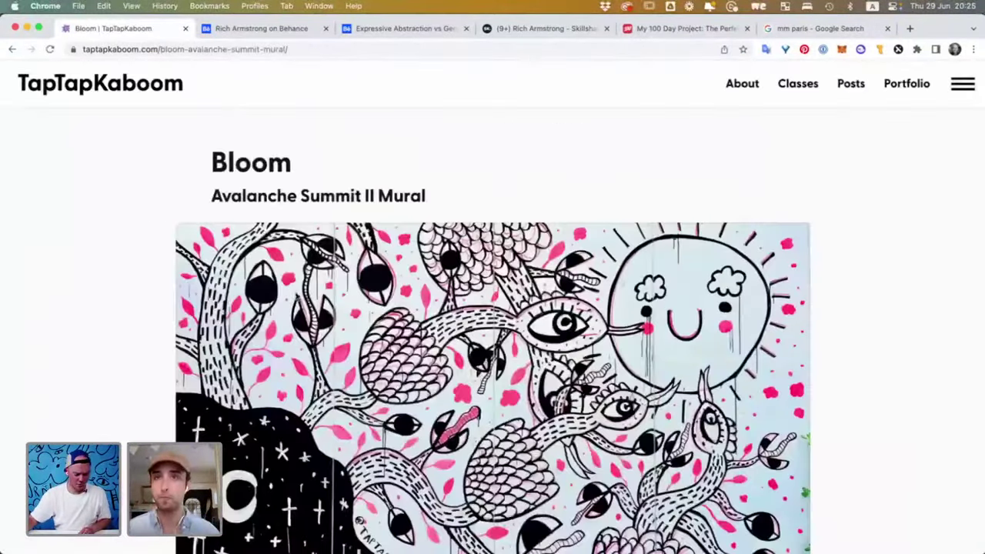
pyautogui.scroll(-3, 296, 298)
pyautogui.scroll(-5, 296, 298)
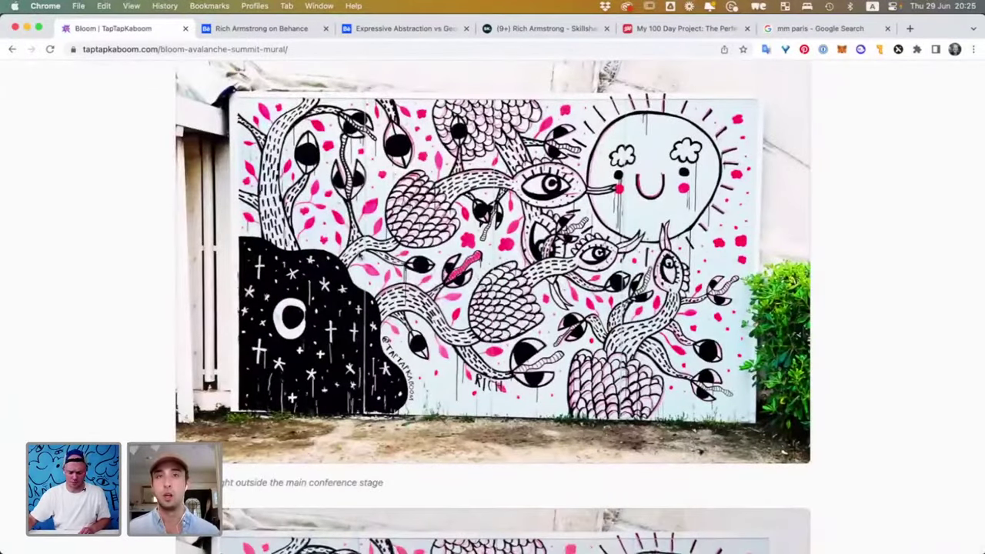
pyautogui.scroll(-1, 346, 247)
pyautogui.scroll(-6, 347, 248)
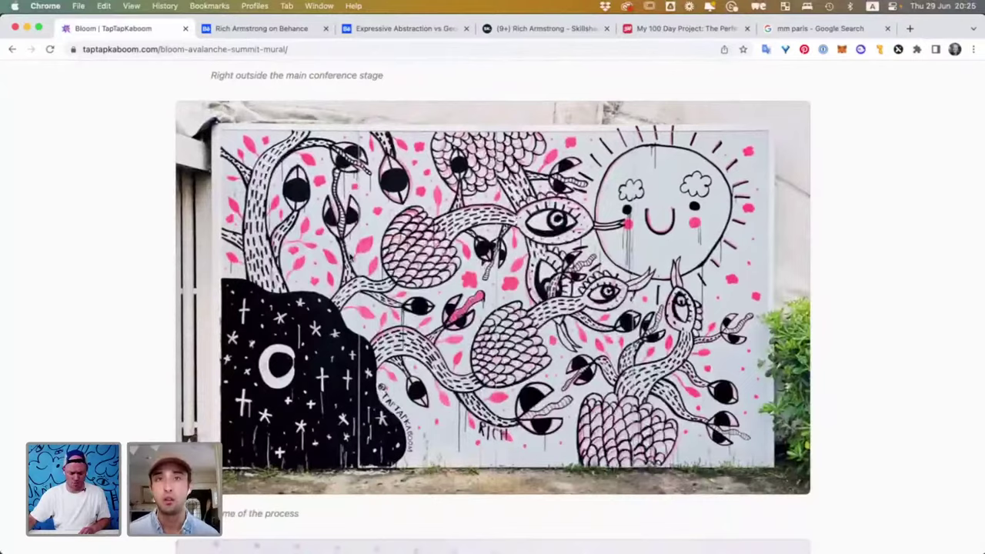
pyautogui.scroll(-10, 289, 256)
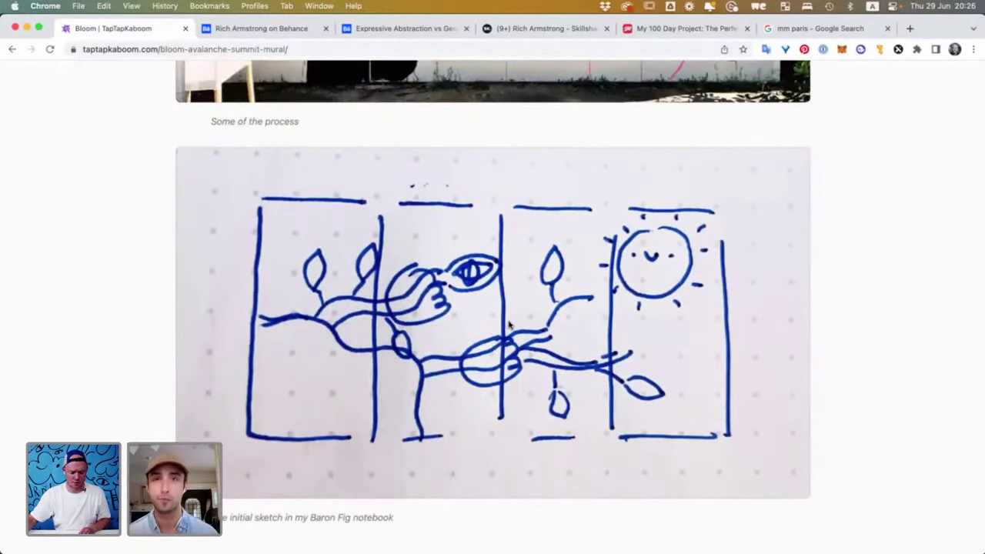
pyautogui.scroll(-5, 361, 263)
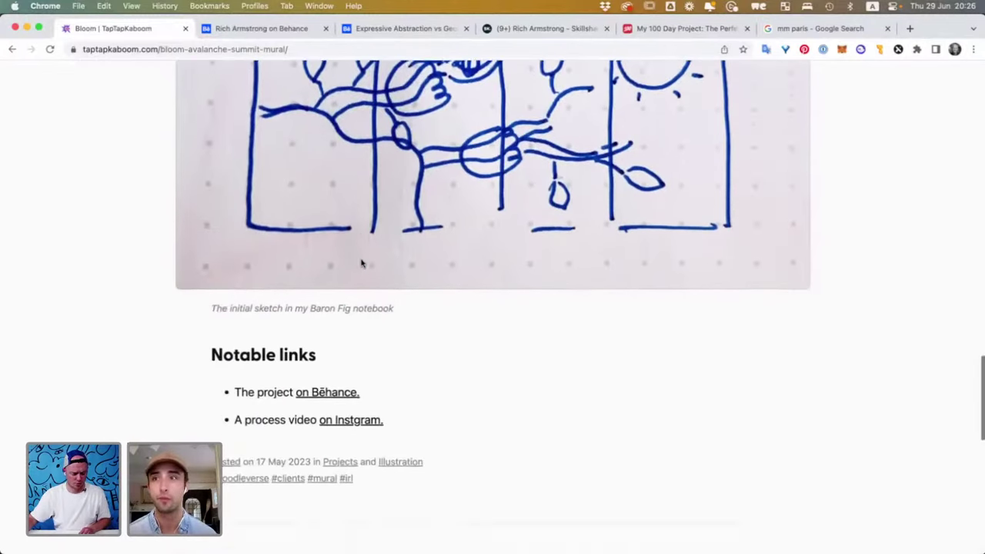
pyautogui.scroll(-2, 361, 263)
pyautogui.scroll(3, 361, 263)
pyautogui.scroll(5, 361, 262)
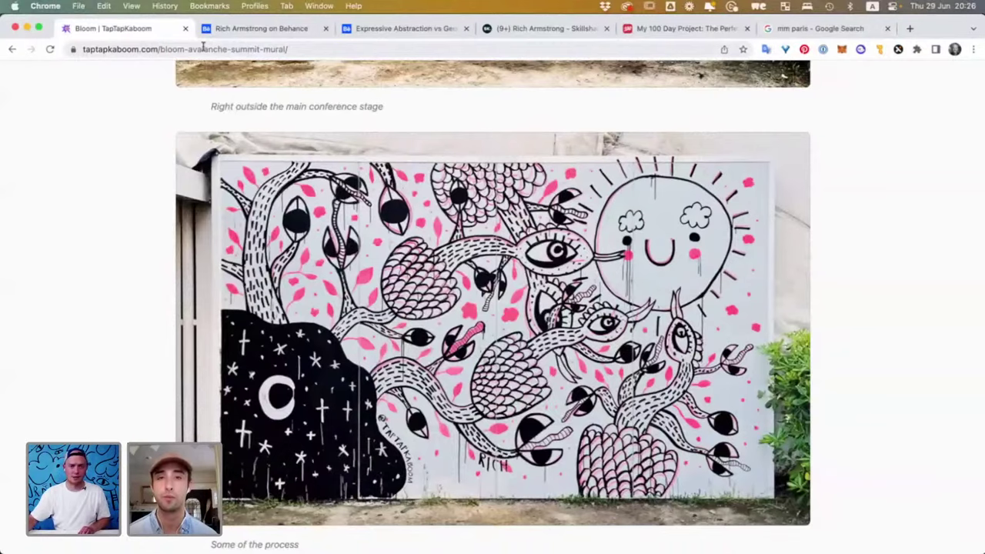
# - Switch back to Photoshop and choose the first variation of the generated pigeon flock
pyautogui.press('super+Tab')
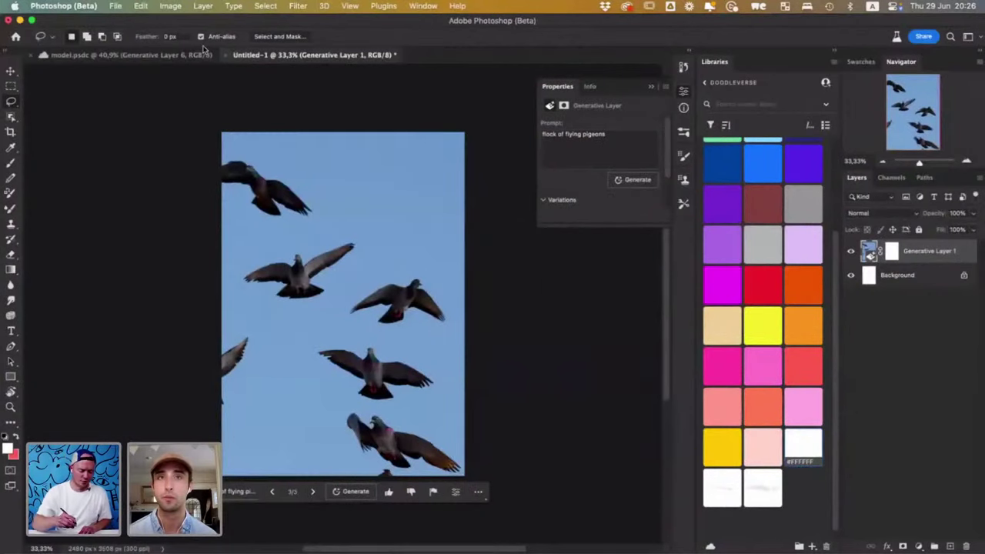
pyautogui.click(273, 491)
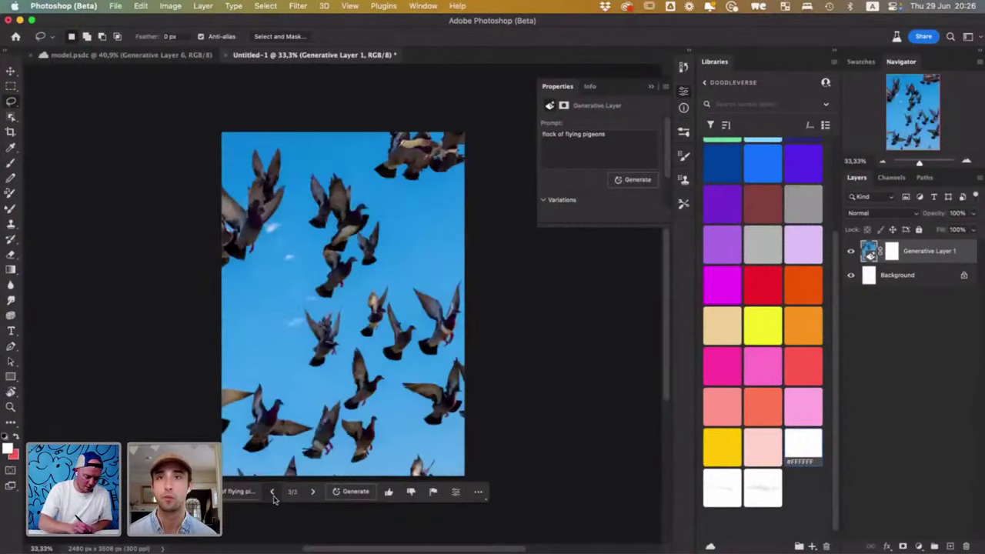
pyautogui.click(274, 493)
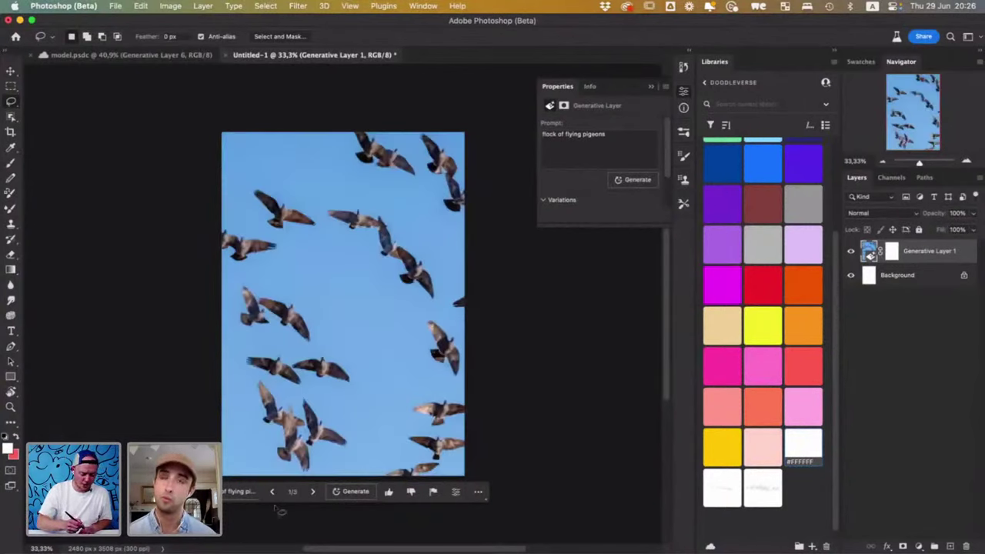
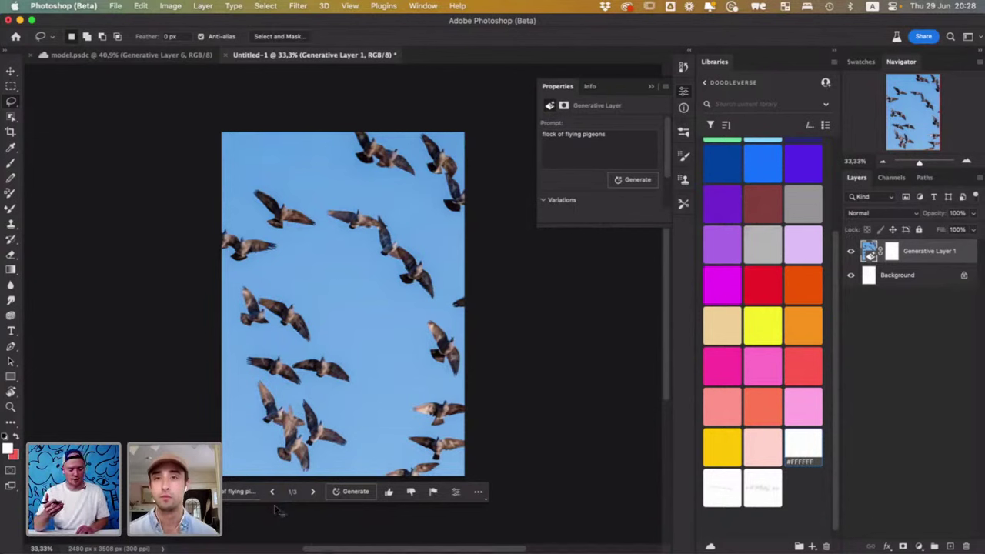
# - Select the whole pigeon canvas, copy it merged, and paste it into model.psdc as a new layer above the portrait
pyautogui.press('super+a')
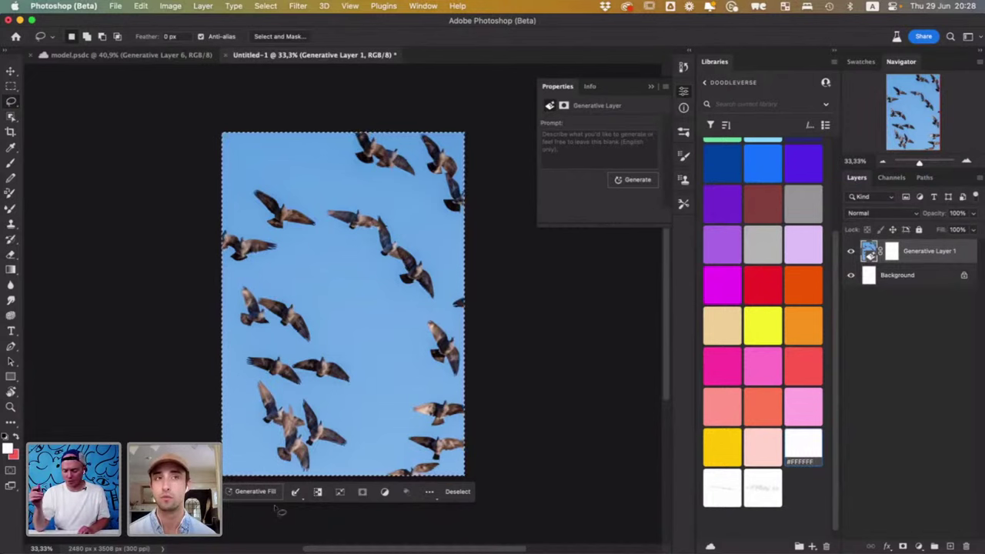
pyautogui.press('v')
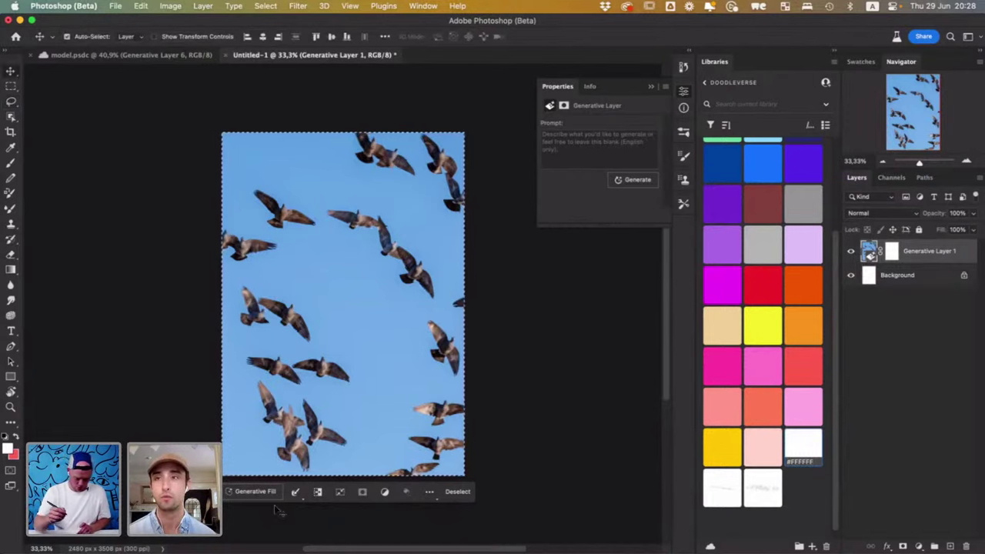
pyautogui.click(183, 55)
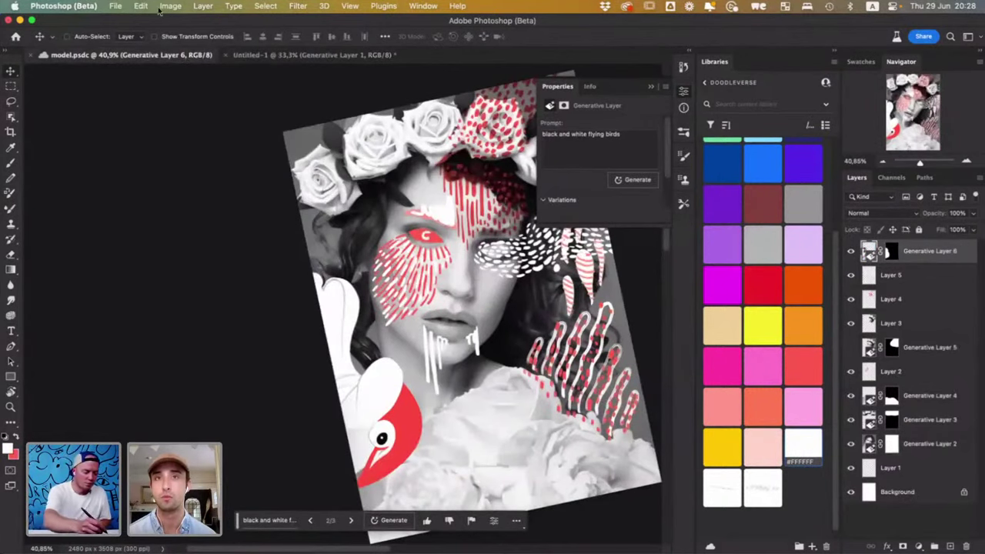
pyautogui.click(247, 54)
pyautogui.click(141, 6)
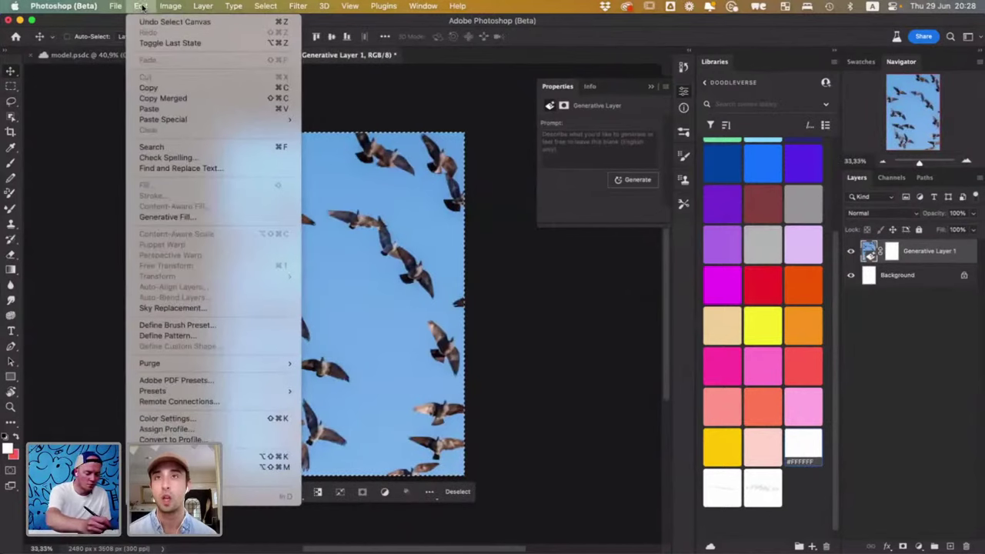
pyautogui.click(188, 99)
pyautogui.click(150, 56)
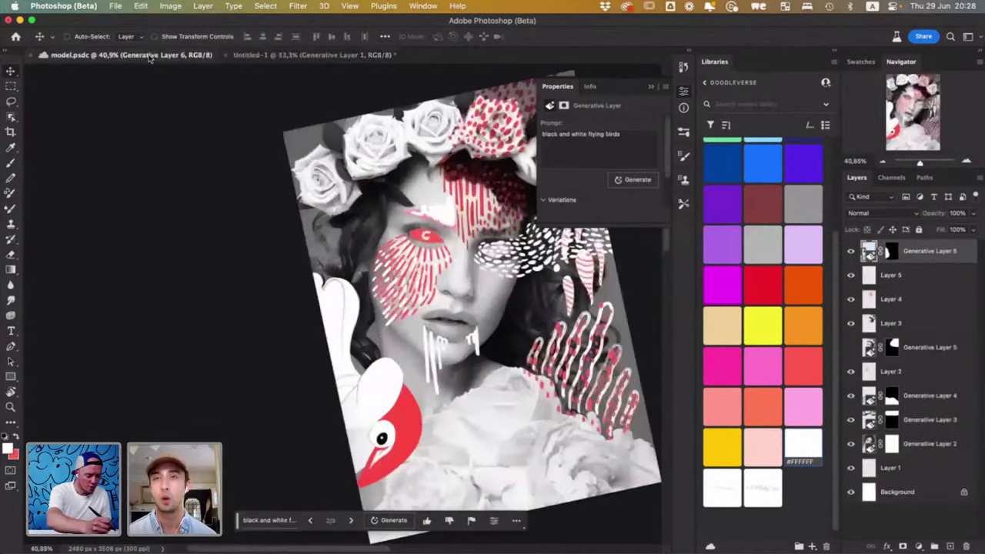
pyautogui.click(146, 7)
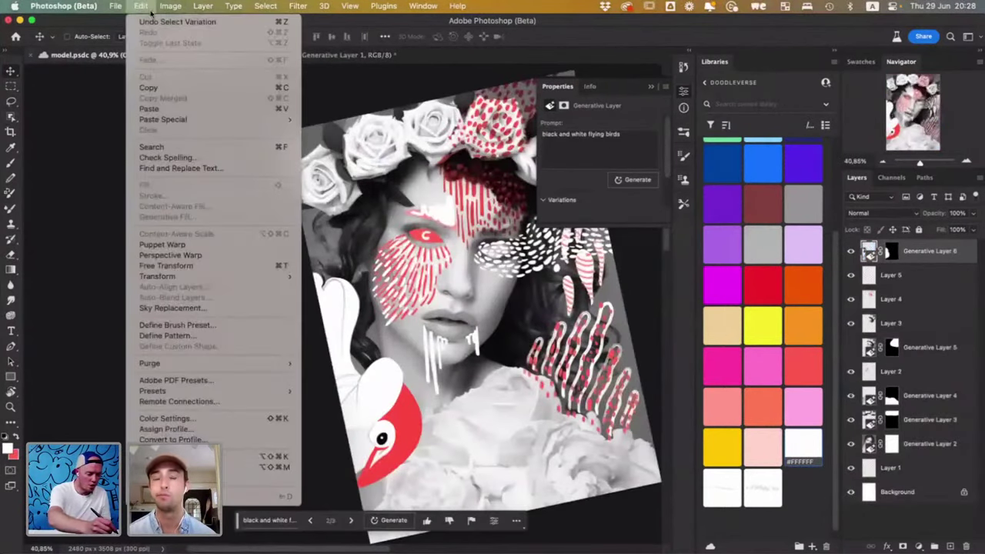
pyautogui.click(169, 109)
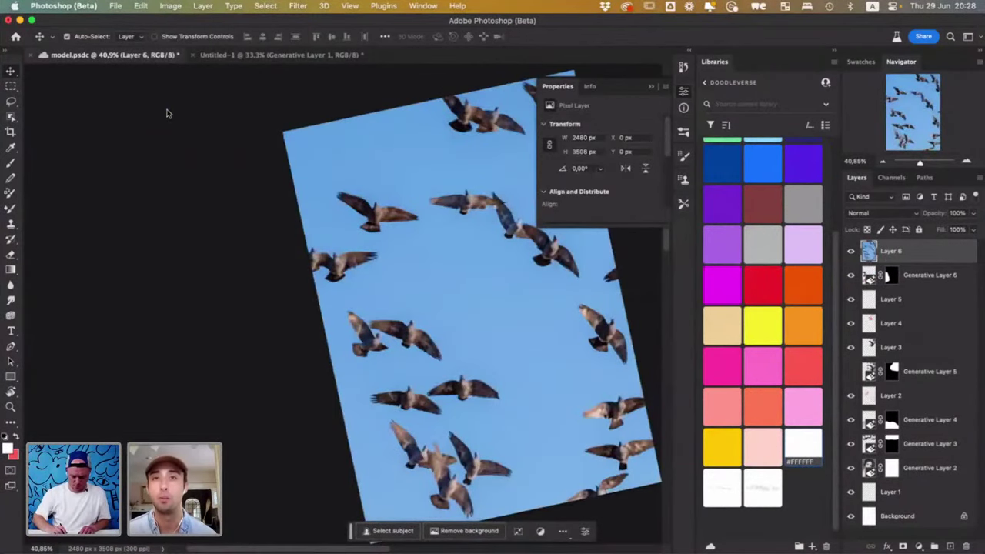
# - Desaturate the pasted pigeon layer to black and white
pyautogui.press('super+shift+u')
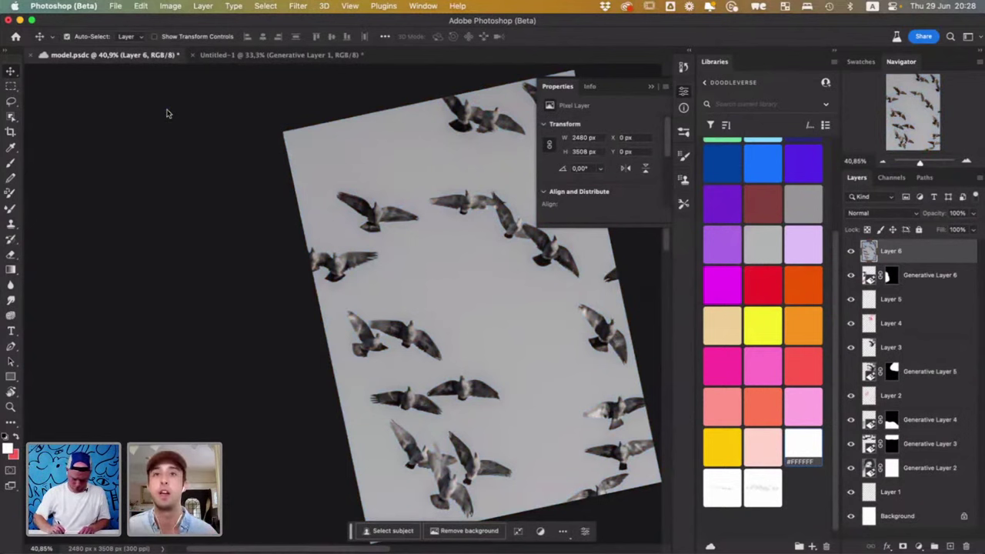
pyautogui.press('super+u')
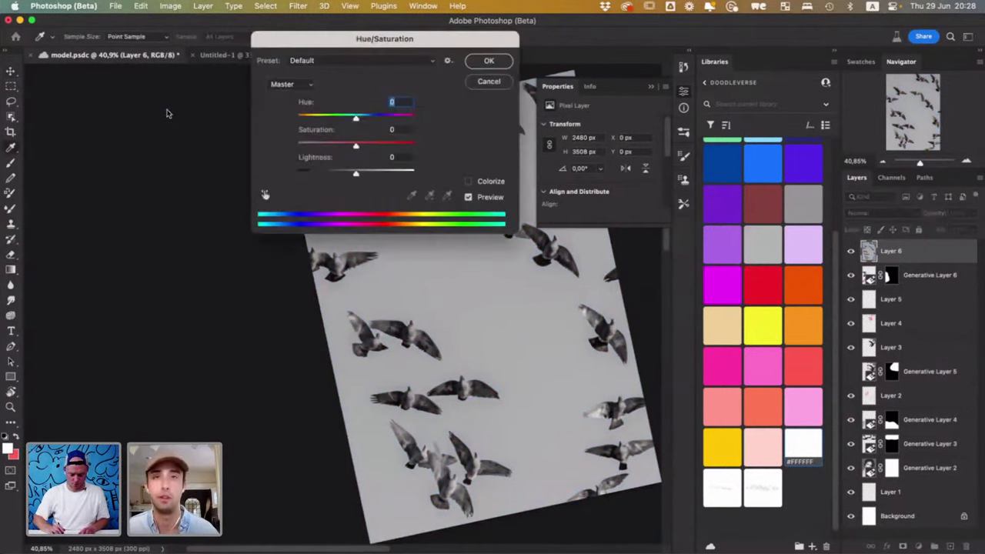
pyautogui.press('Escape')
# - Raise the pigeon layer's contrast with Levels, using input values of 76 for shadows, 1.87 for midtones and 163 for highlights
pyautogui.press('super+l')
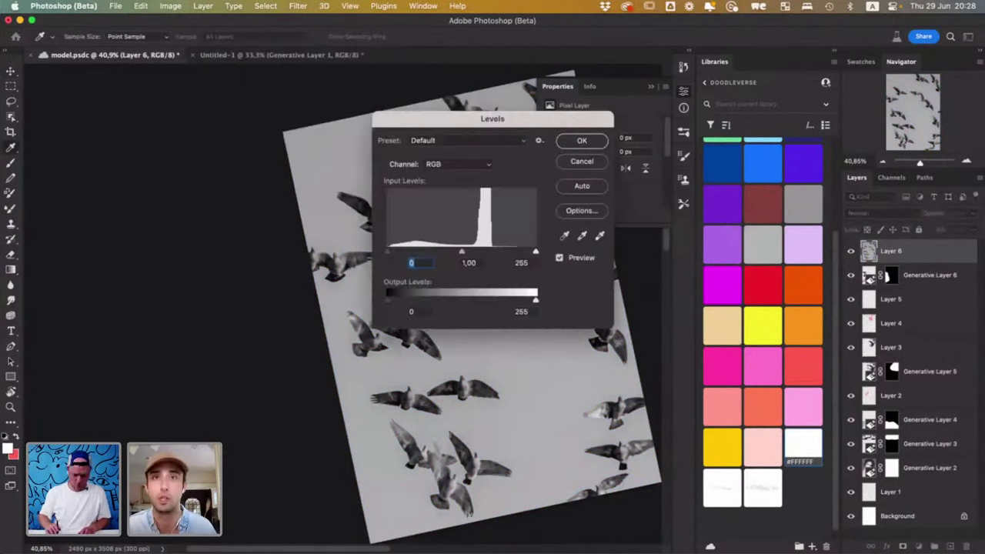
pyautogui.moveTo(388, 254); pyautogui.dragTo(413, 254)
pyautogui.moveTo(497, 125); pyautogui.dragTo(192, 280)
pyautogui.moveTo(231, 407); pyautogui.dragTo(192, 408)
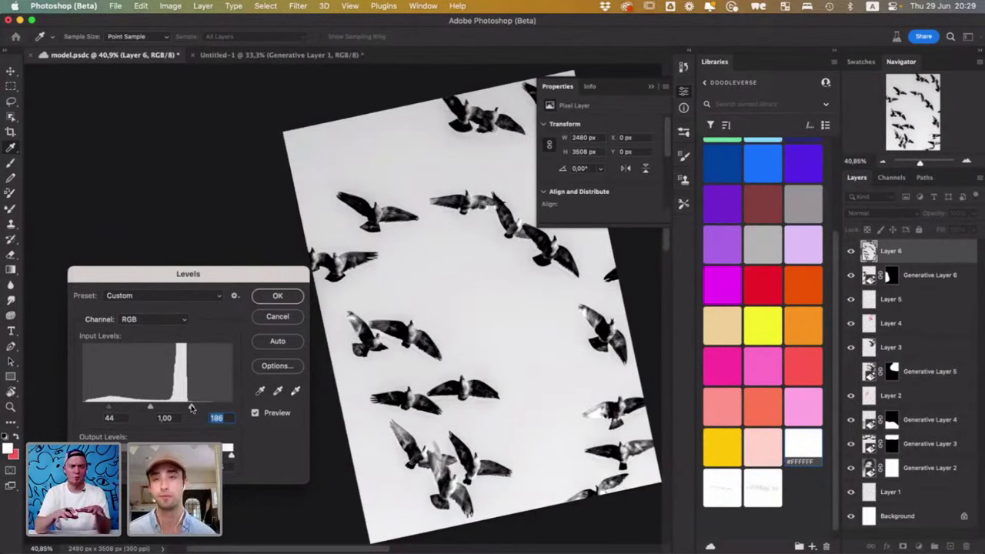
pyautogui.moveTo(151, 407); pyautogui.dragTo(126, 413)
pyautogui.moveTo(191, 407); pyautogui.dragTo(178, 408)
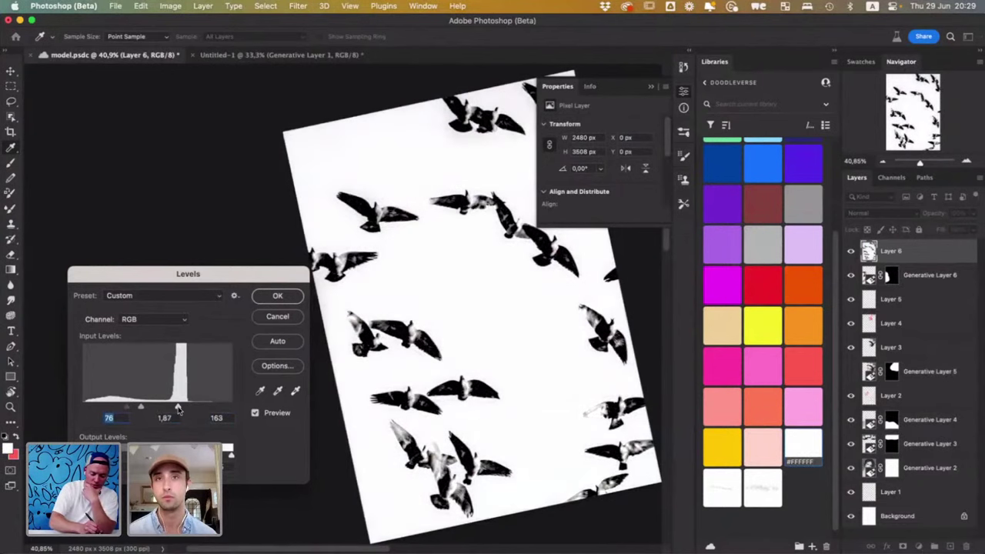
pyautogui.click(277, 297)
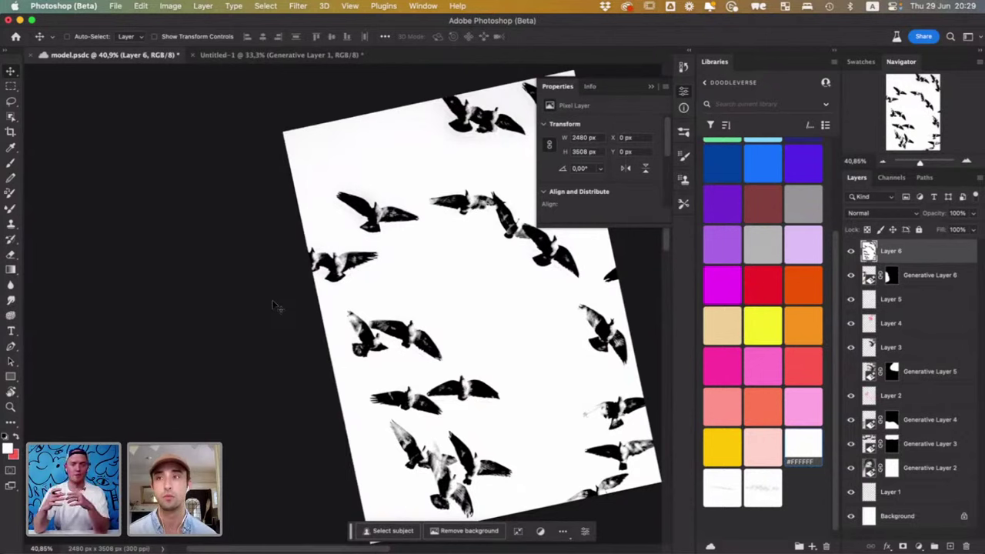
# - Set the pigeon layer's blend mode to Multiply so only the dark birds overlay the portrait
pyautogui.click(877, 213)
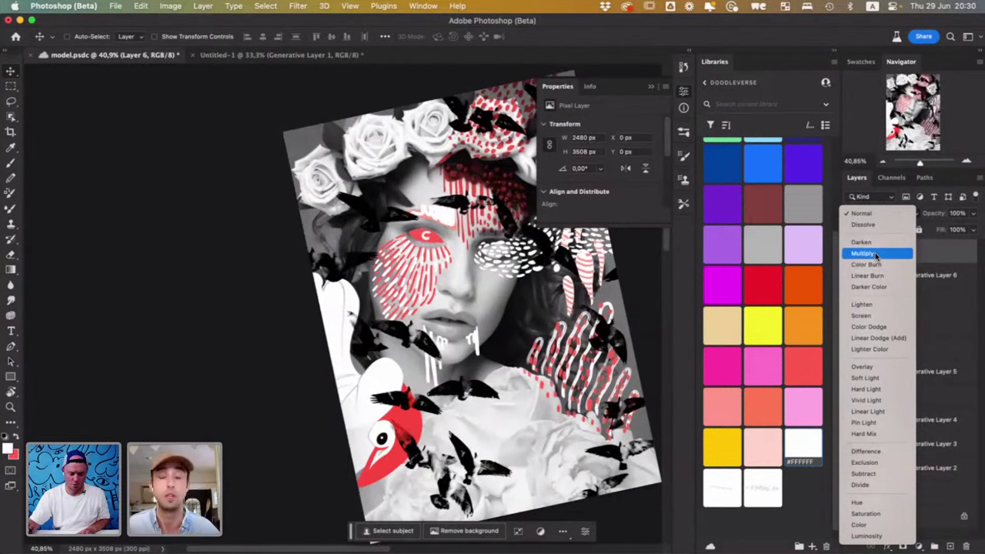
pyautogui.click(875, 254)
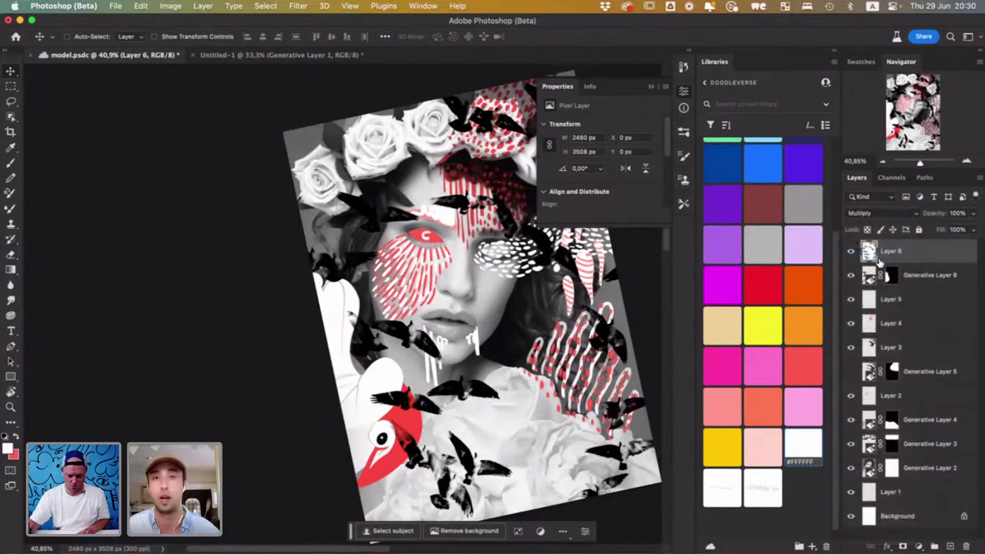
pyautogui.moveTo(587, 403); pyautogui.dragTo(506, 433)
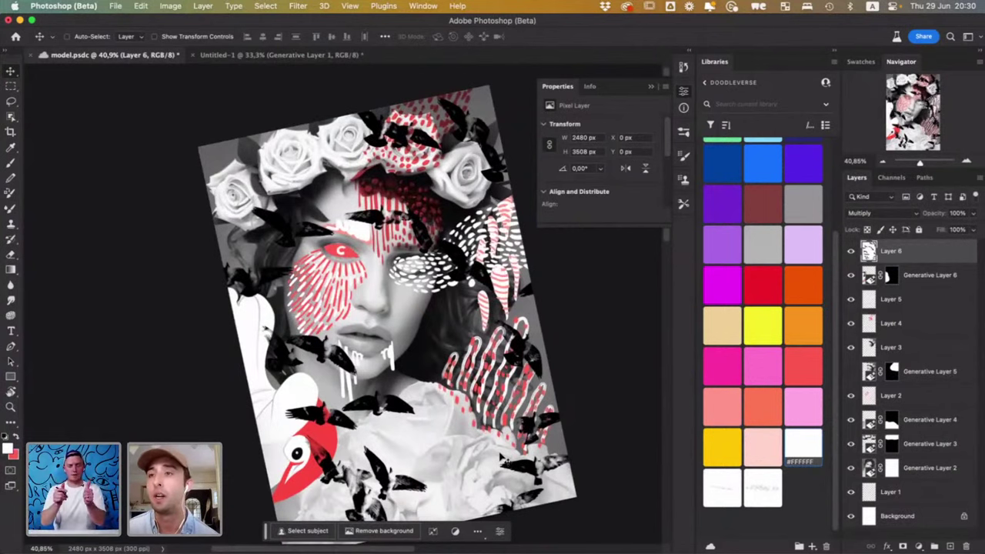
pyautogui.moveTo(437, 432); pyautogui.dragTo(500, 424)
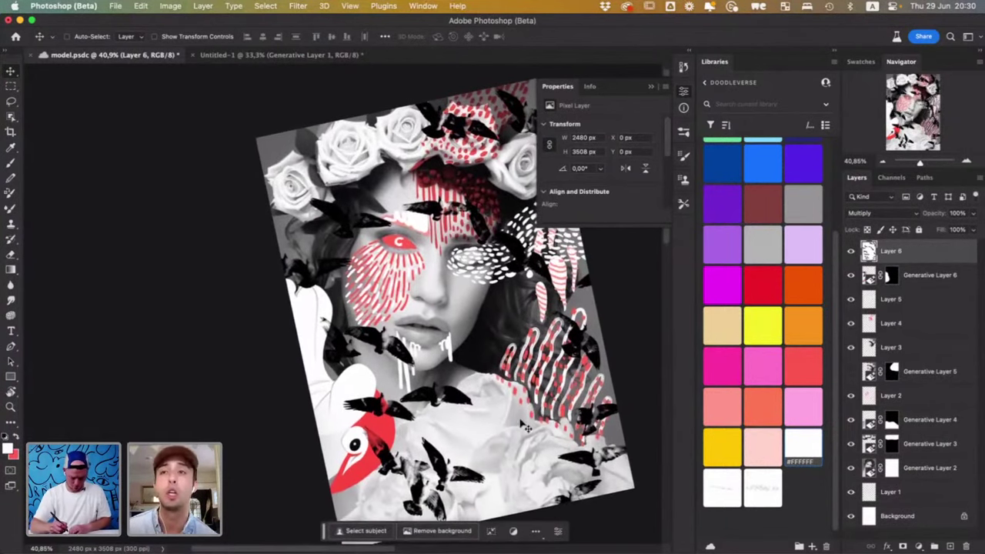
# - Add a new layer above the pigeons and brush short red vertical dashes over the upper white shape at the portrait's left edge
pyautogui.press('b')
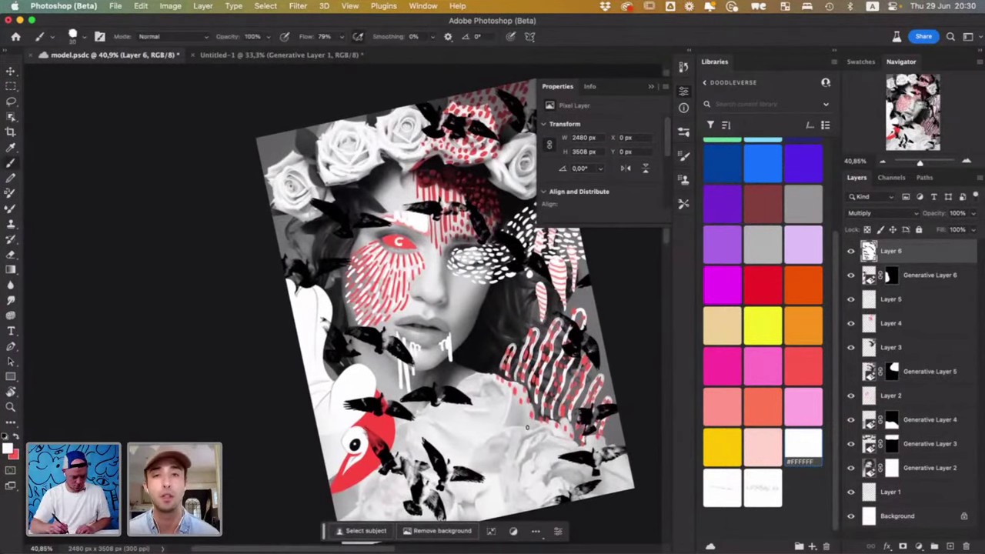
pyautogui.press('x')
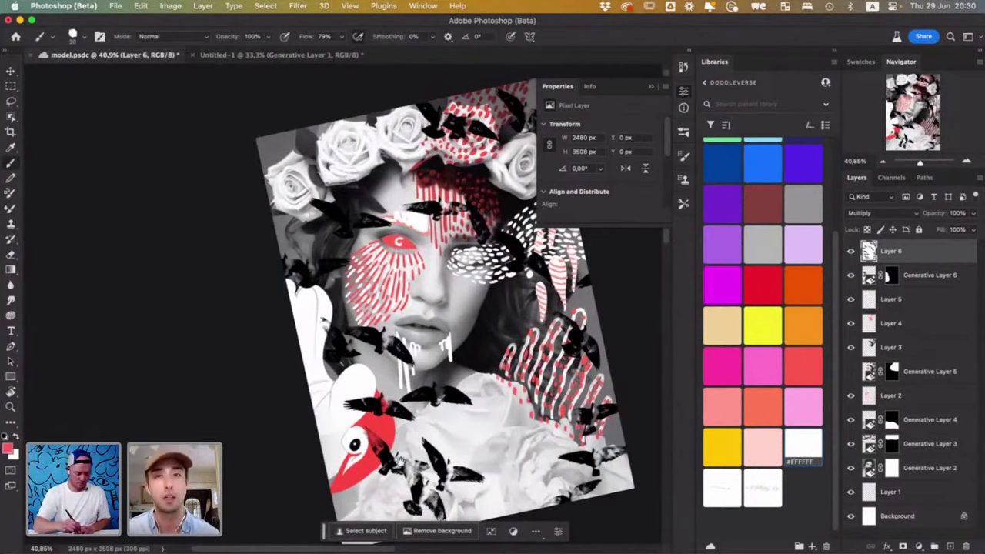
pyautogui.moveTo(400, 462); pyautogui.dragTo(434, 455)
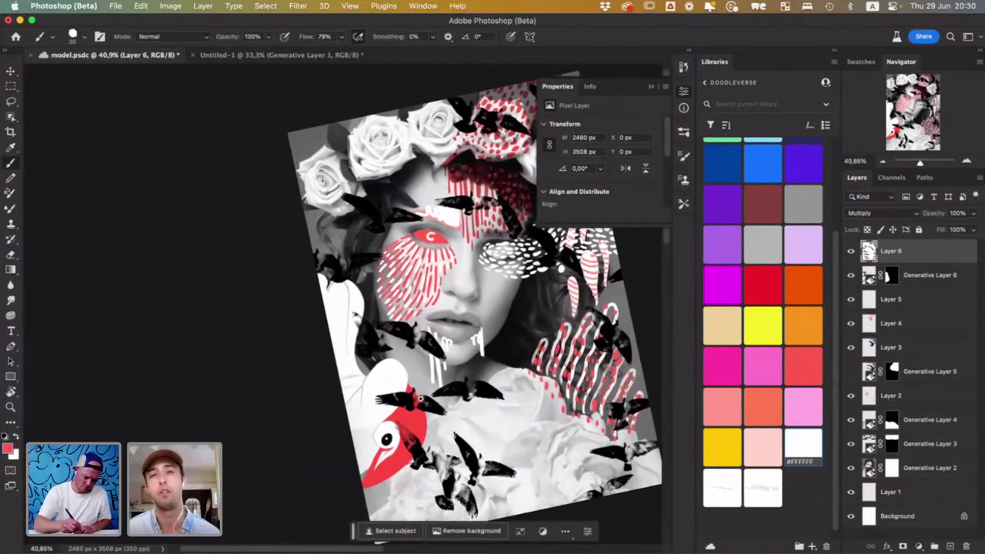
pyautogui.scroll(2, 421, 400)
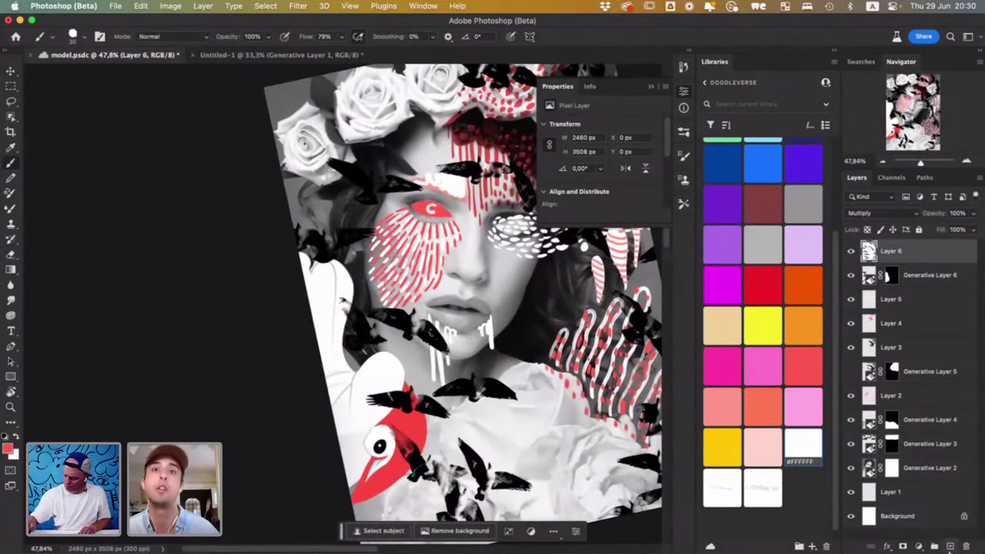
pyautogui.click(952, 546)
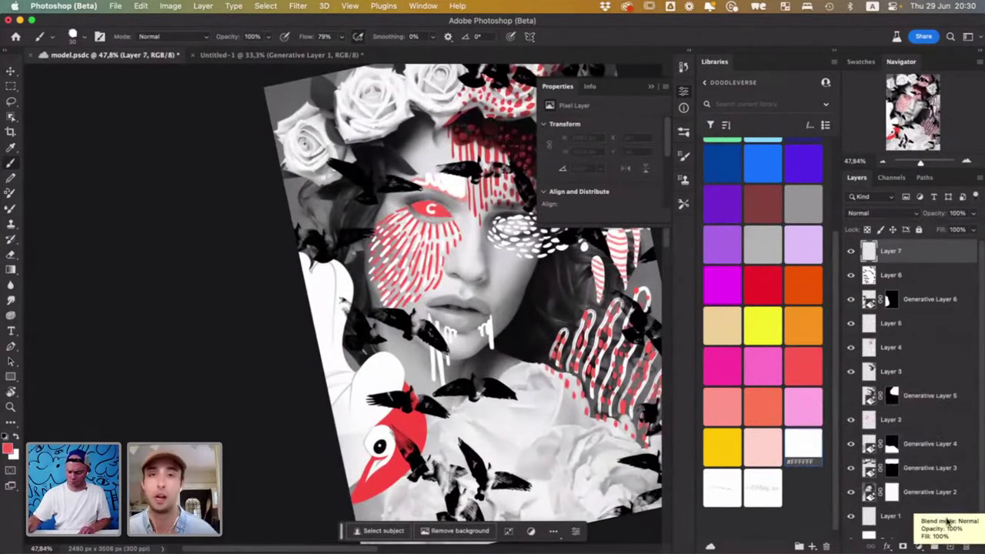
pyautogui.moveTo(321, 292)
pyautogui.mouseDown()
pyautogui.moveTo(322, 274)
pyautogui.moveTo(322, 291)
pyautogui.moveTo(335, 261)
pyautogui.moveTo(336, 271)
pyautogui.moveTo(326, 254)
pyautogui.moveTo(344, 277)
pyautogui.moveTo(344, 267)
pyautogui.moveTo(330, 299)
pyautogui.moveTo(341, 282)
pyautogui.moveTo(350, 291)
pyautogui.mouseUp()
pyautogui.moveTo(317, 246)
pyautogui.mouseDown()
pyautogui.moveTo(317, 275)
pyautogui.moveTo(317, 263)
pyautogui.mouseUp()
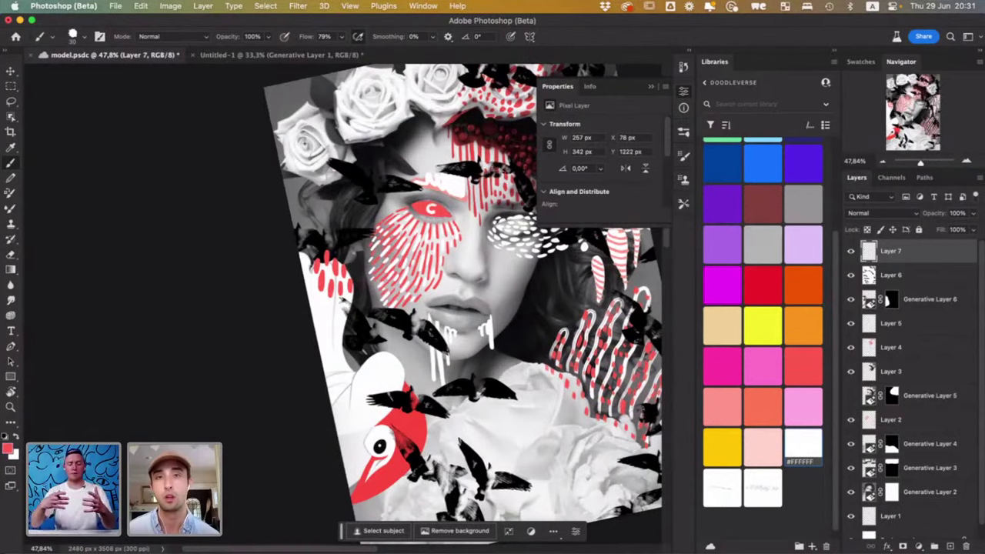
# - Continue the short red vertical dashes down the middle of the white shape and fill the gaps along its outer left edge
pyautogui.scroll(-5, 449, 384)
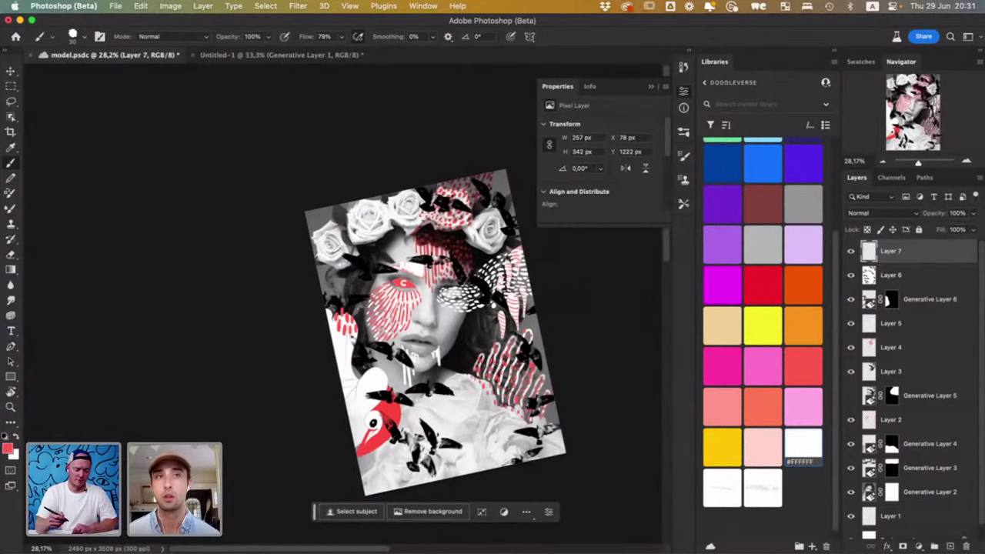
pyautogui.scroll(5, 346, 355)
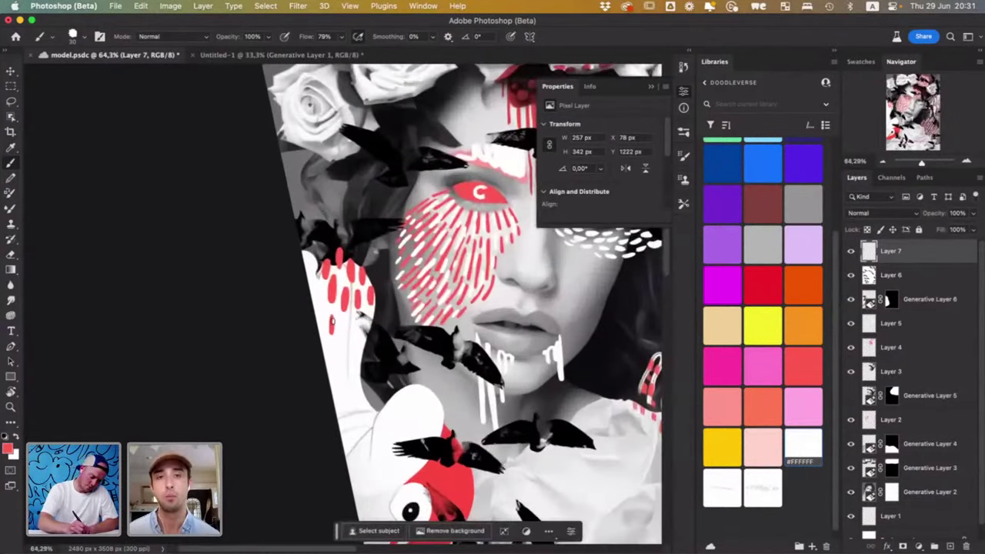
pyautogui.moveTo(332, 317)
pyautogui.mouseDown()
pyautogui.moveTo(333, 329)
pyautogui.moveTo(353, 323)
pyautogui.moveTo(361, 336)
pyautogui.moveTo(346, 349)
pyautogui.mouseUp()
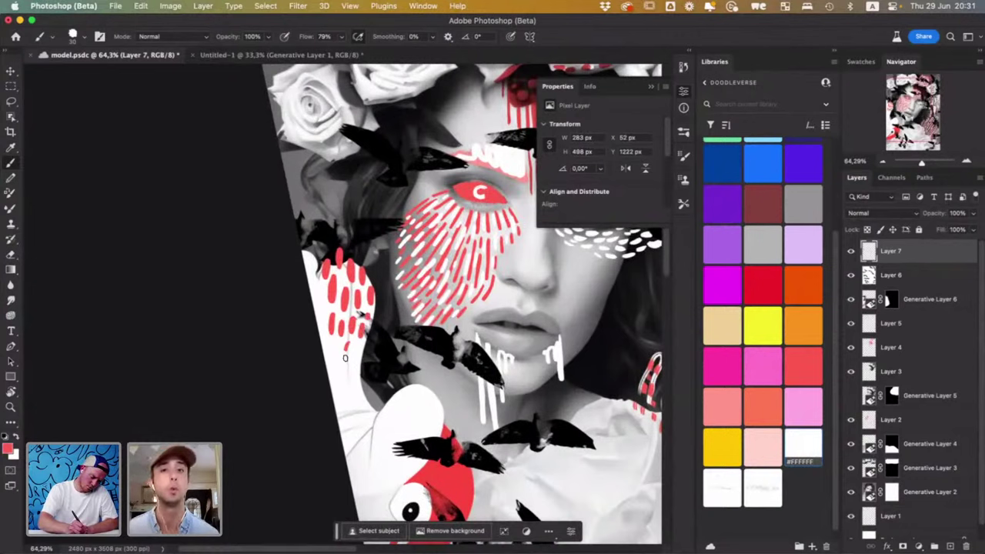
pyautogui.moveTo(335, 343); pyautogui.dragTo(327, 356)
pyautogui.moveTo(331, 365); pyautogui.dragTo(332, 376)
pyautogui.moveTo(341, 367)
pyautogui.mouseDown()
pyautogui.moveTo(331, 346)
pyautogui.moveTo(343, 372)
pyautogui.moveTo(356, 357)
pyautogui.moveTo(336, 393)
pyautogui.moveTo(345, 406)
pyautogui.moveTo(359, 393)
pyautogui.moveTo(352, 386)
pyautogui.moveTo(358, 421)
pyautogui.mouseUp()
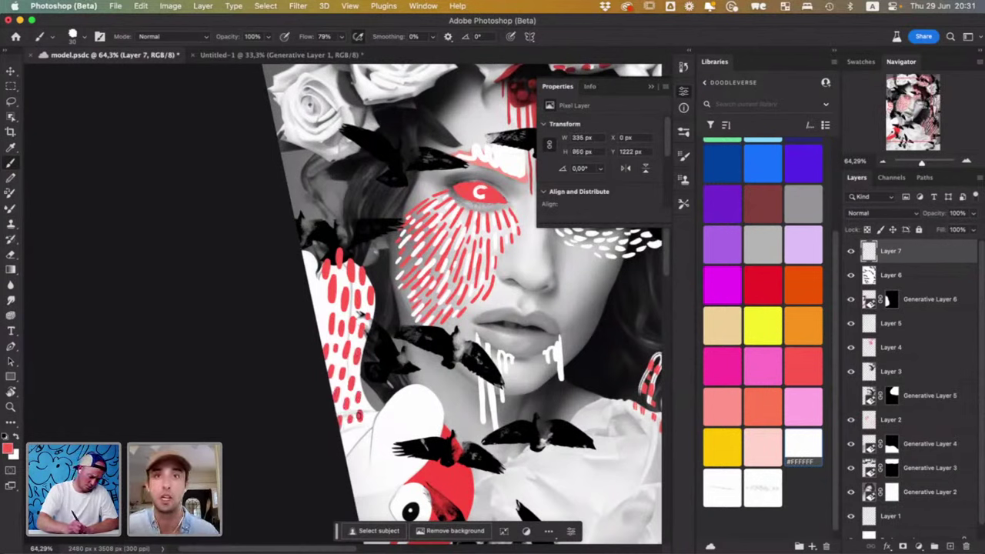
pyautogui.moveTo(322, 321); pyautogui.dragTo(315, 344)
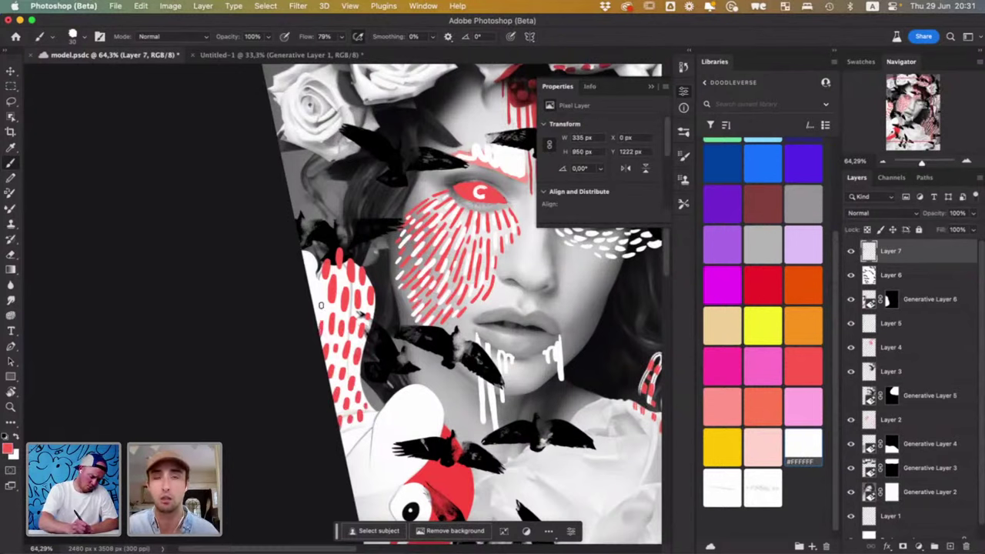
pyautogui.moveTo(313, 273)
pyautogui.mouseDown()
pyautogui.moveTo(309, 290)
pyautogui.moveTo(317, 271)
pyautogui.moveTo(307, 278)
pyautogui.mouseUp()
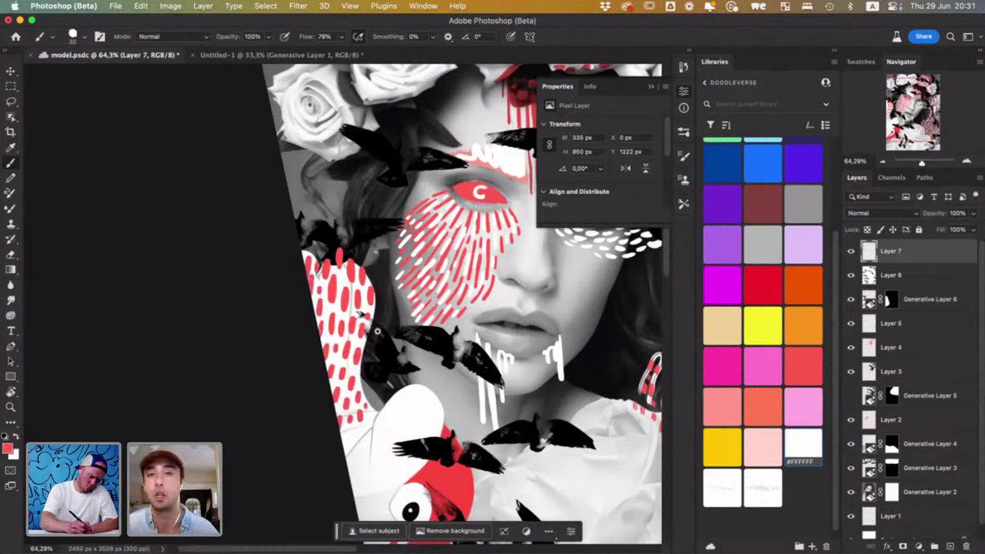
# - Extend the red dashes down the white shape's lower part beside the red-and-white bird head, and save the document
pyautogui.scroll(-5, 377, 331)
pyautogui.scroll(4, 343, 320)
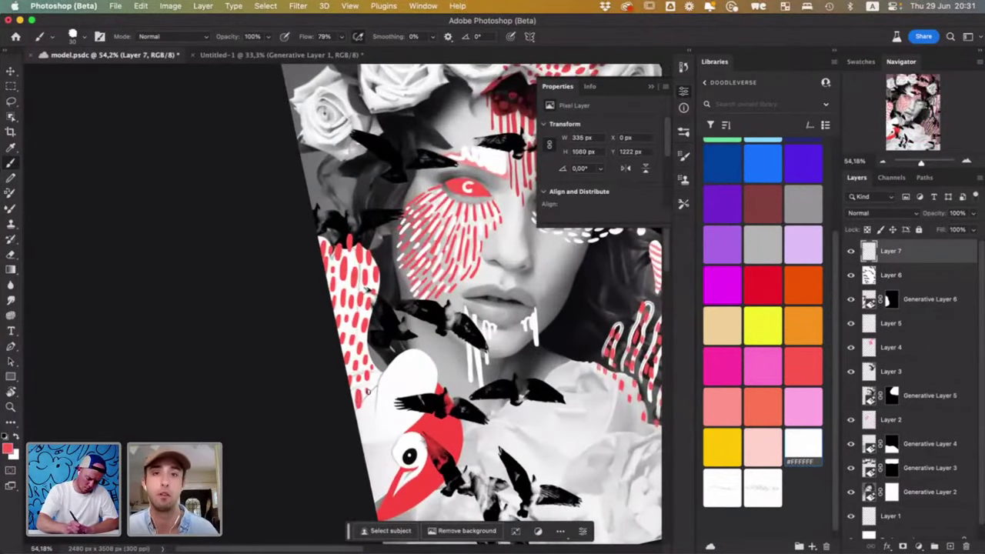
pyautogui.moveTo(372, 408)
pyautogui.mouseDown()
pyautogui.moveTo(374, 400)
pyautogui.moveTo(359, 428)
pyautogui.moveTo(369, 423)
pyautogui.moveTo(377, 435)
pyautogui.moveTo(366, 439)
pyautogui.moveTo(368, 464)
pyautogui.moveTo(383, 428)
pyautogui.moveTo(383, 383)
pyautogui.moveTo(360, 331)
pyautogui.moveTo(376, 286)
pyautogui.moveTo(347, 285)
pyautogui.moveTo(354, 253)
pyautogui.mouseUp()
pyautogui.scroll(-5, 482, 411)
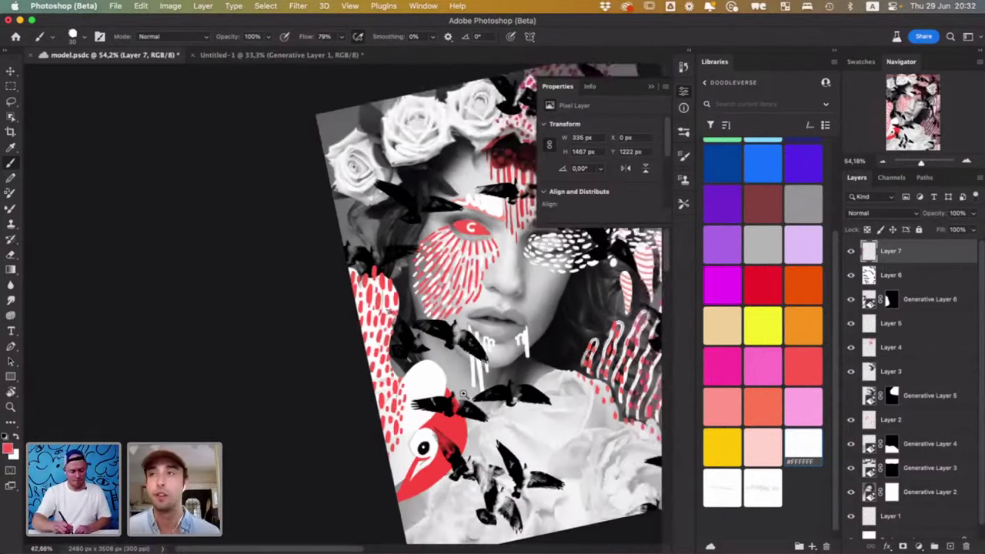
pyautogui.press('super+s')
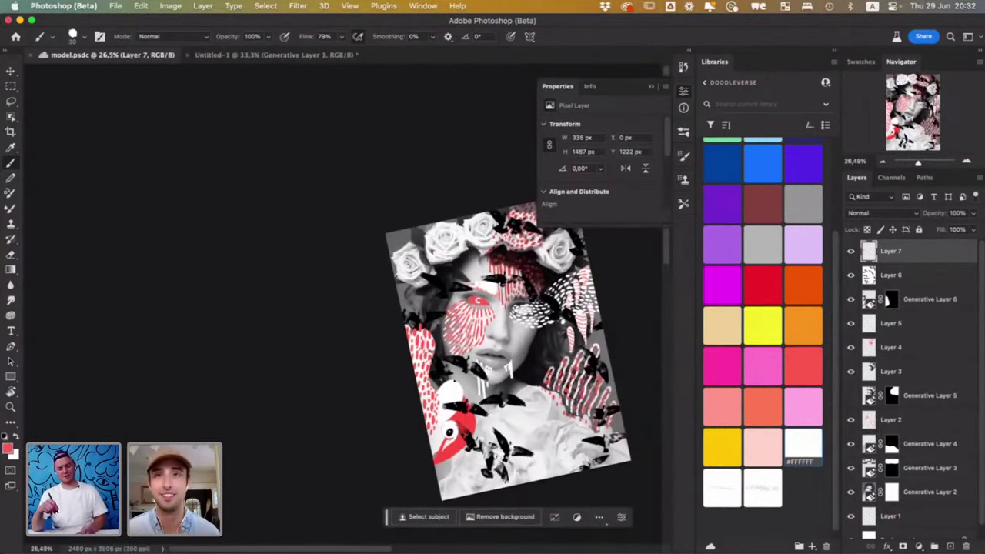